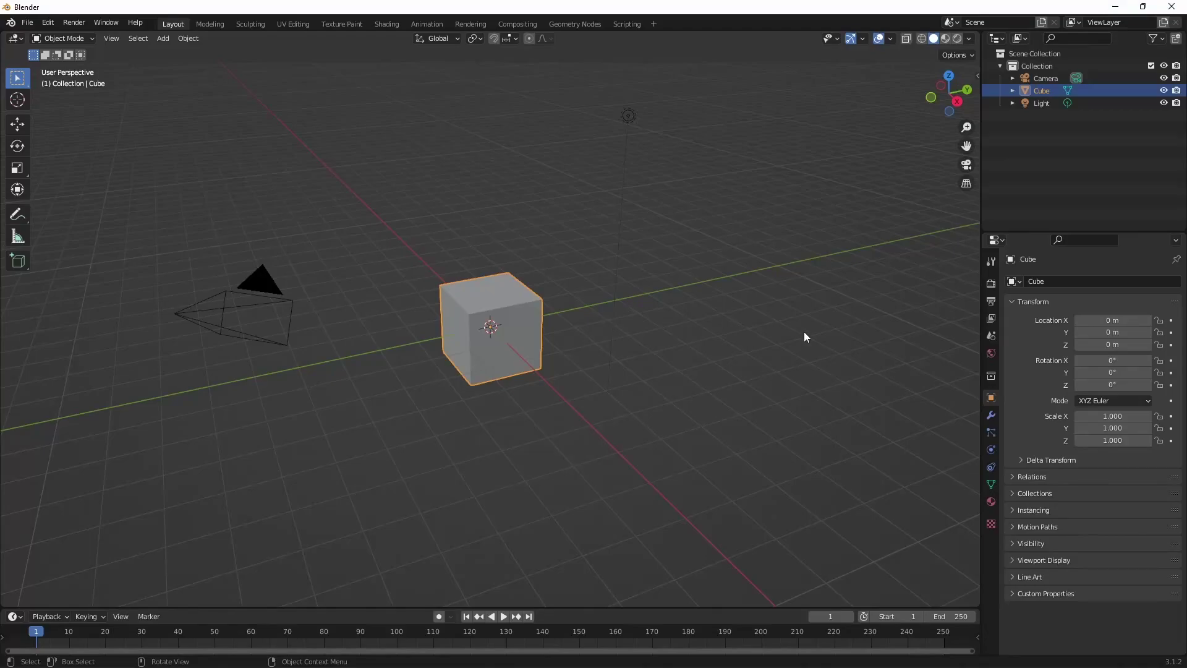
Delete the default cube, camera and light, then add a plane at the origin.
key("a")
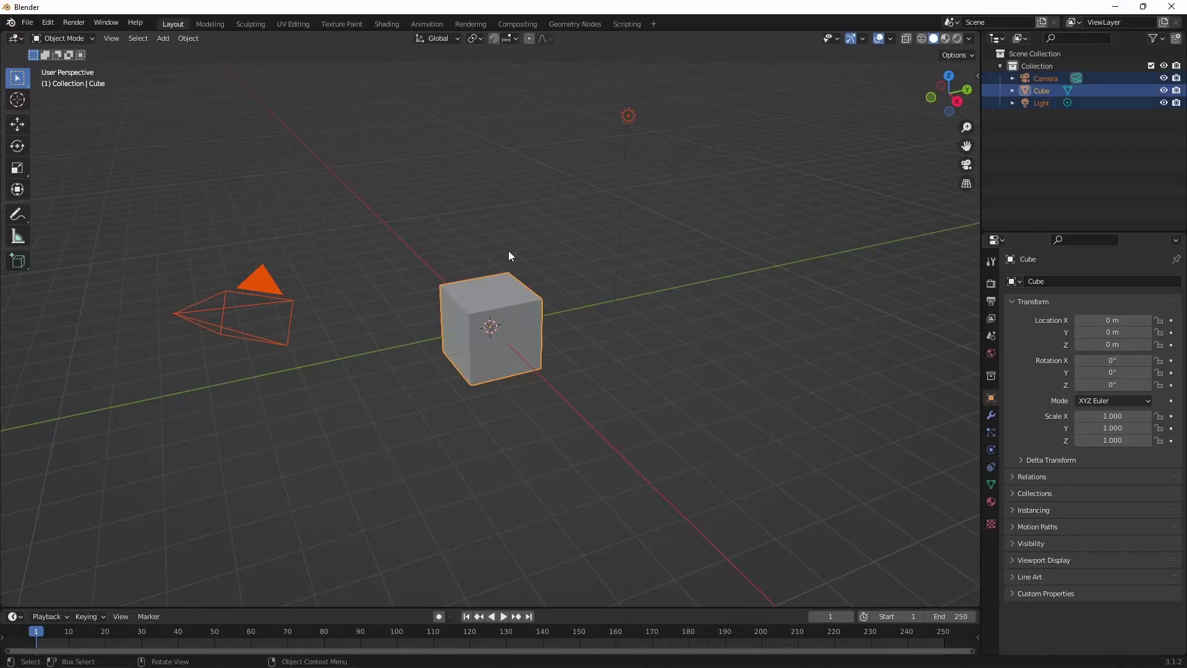
key("x")
left_click(508, 250)
key("shift+a")
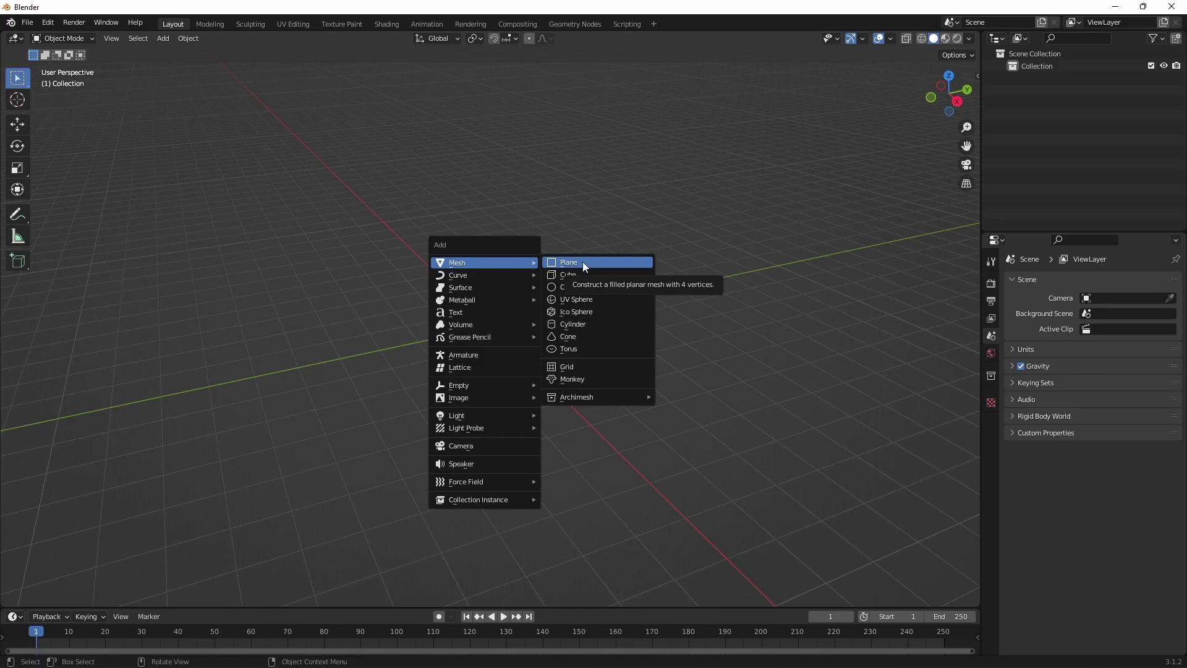
left_click(582, 264)
Resize the plane to 0.2 m by 0.2 m using the sidebar Dimensions fields.
key("n")
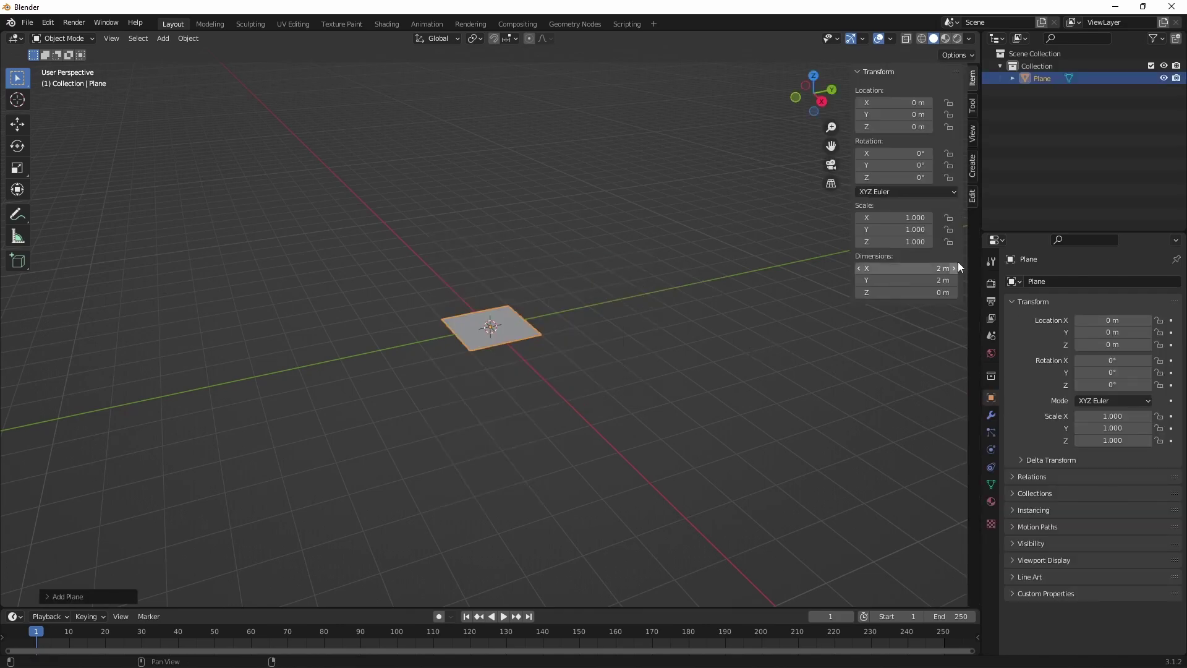
left_click(927, 268)
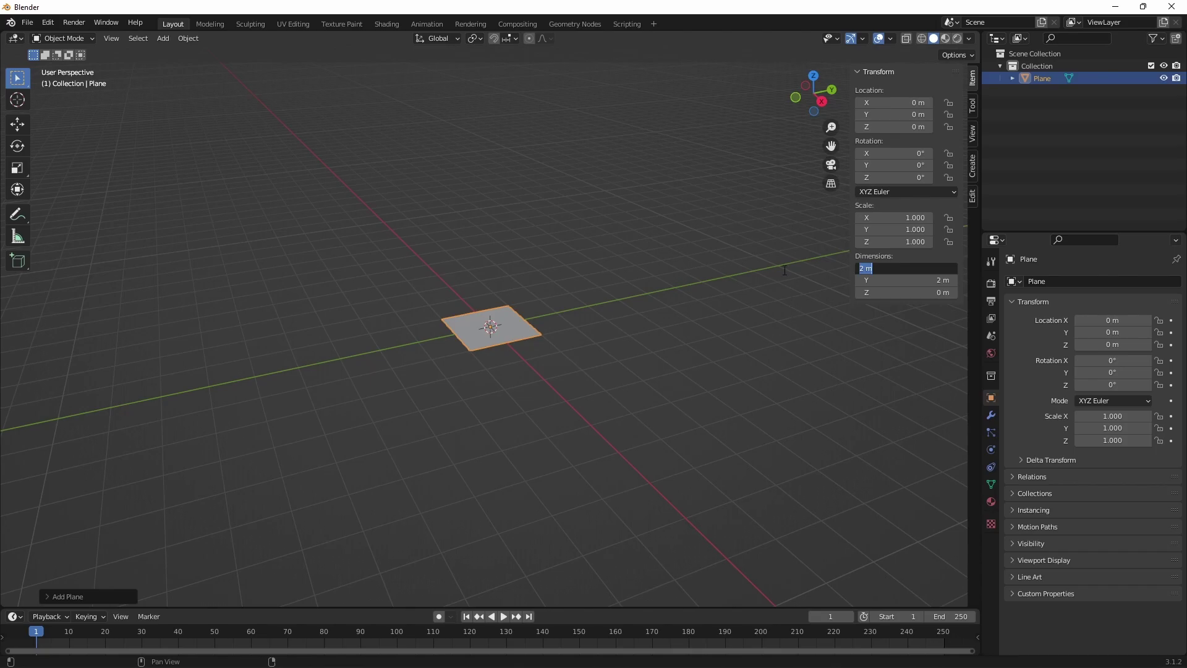
left_click(887, 267)
key("BackSpace")
key("BackSpace")
key("BackSpace")
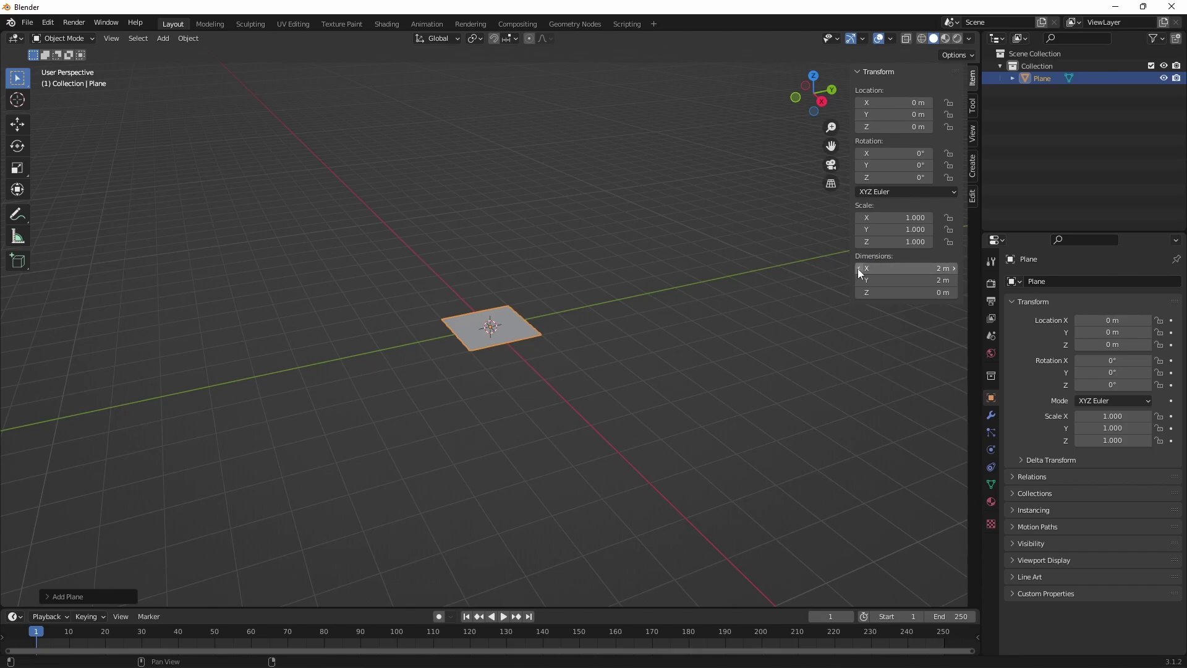
type("1.5")
key("Return")
mouse_move(906, 267)
left_mouse_down()
mouse_move(866, 267)
mouse_move(884, 267)
mouse_move(860, 285)
mouse_move(934, 280)
mouse_move(859, 280)
left_mouse_up()
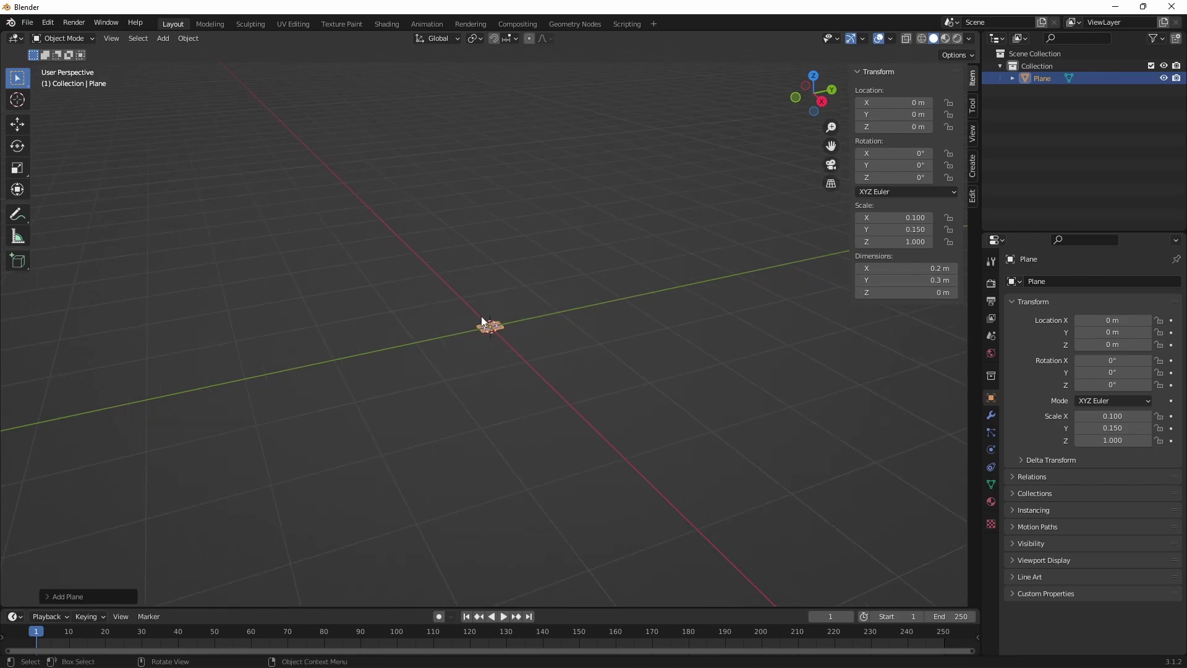
scroll(531, 329, "up", 8)
scroll(532, 328, "up", 4)
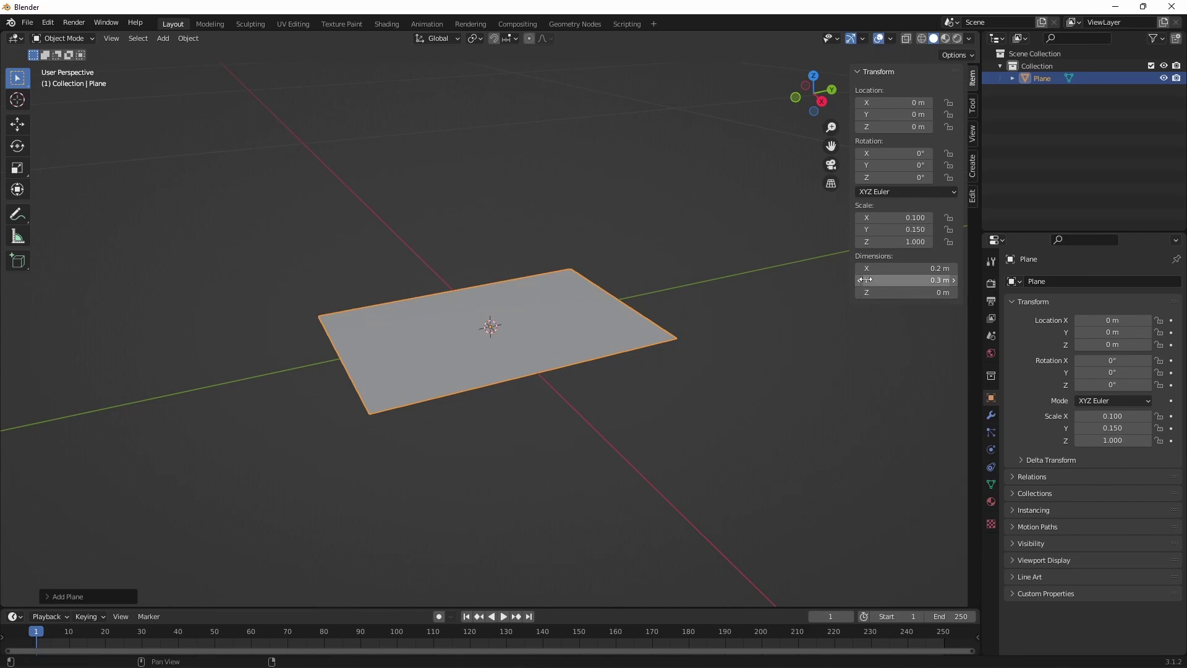
left_click_drag(909, 280, 859, 279)
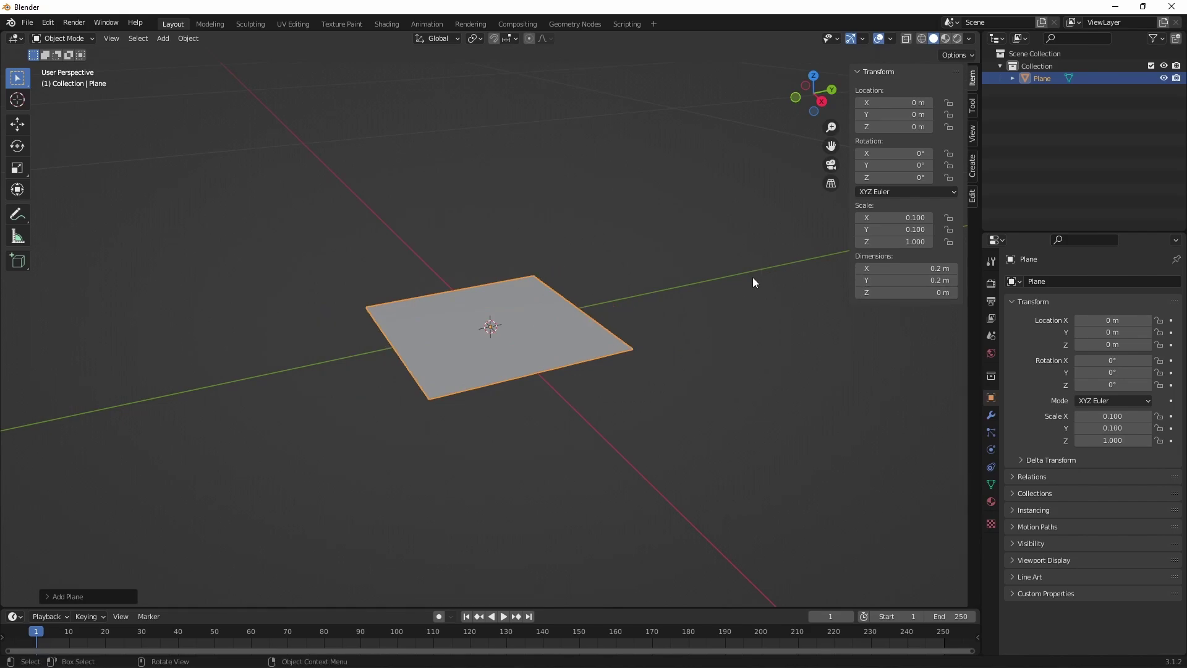
Rotate the plane around X and set its X rotation to exactly 90°.
left_click(693, 279)
left_click(532, 326)
key("r")
key("x")
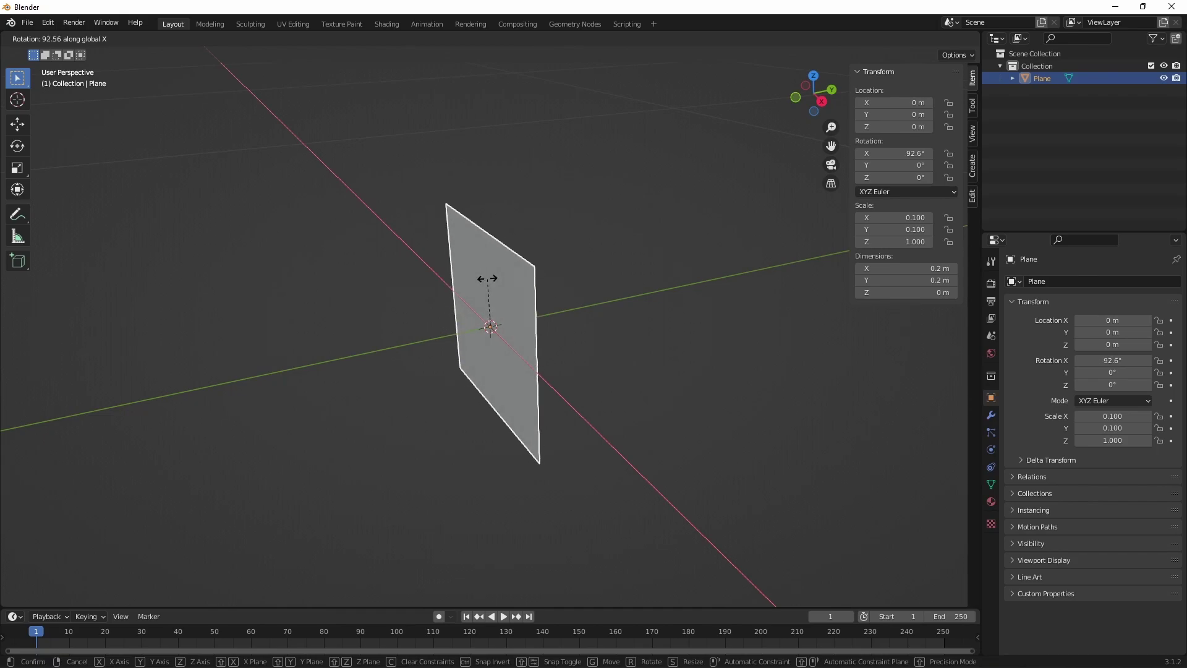
left_click(488, 280)
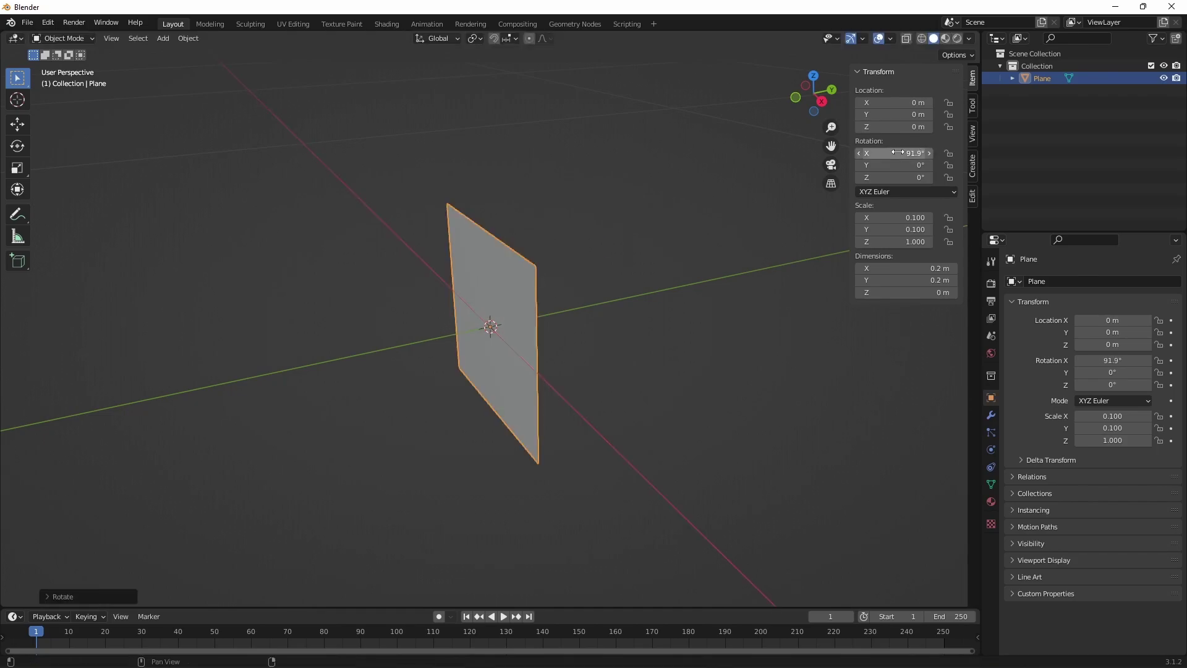
left_click(859, 153)
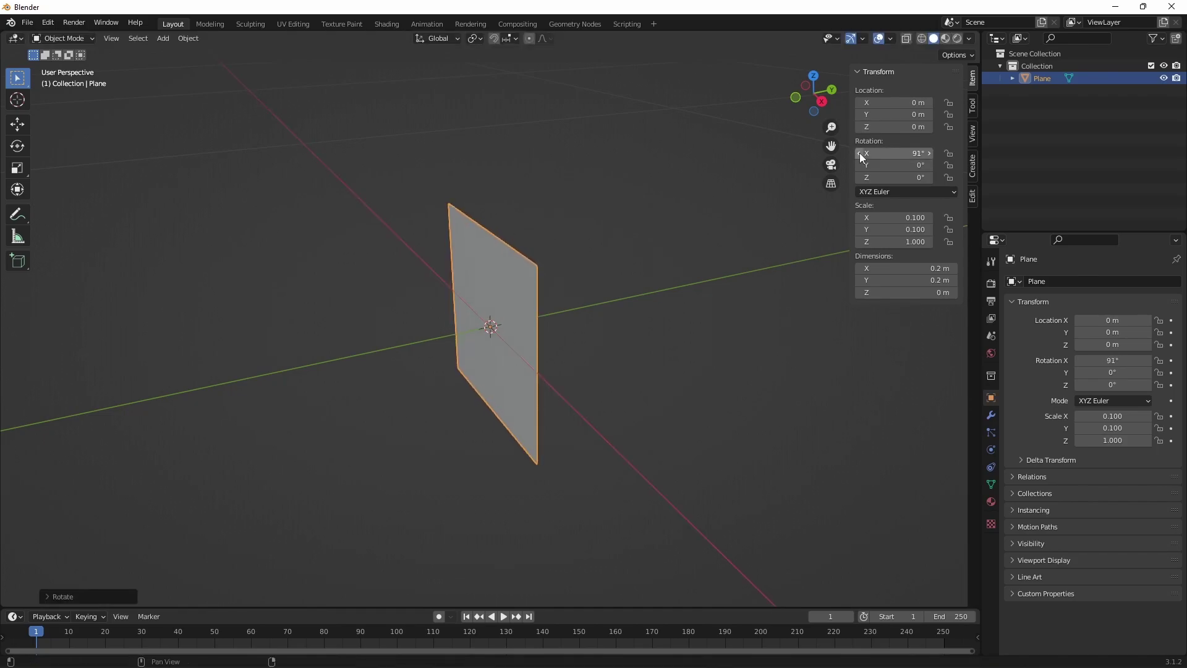
left_click(859, 153)
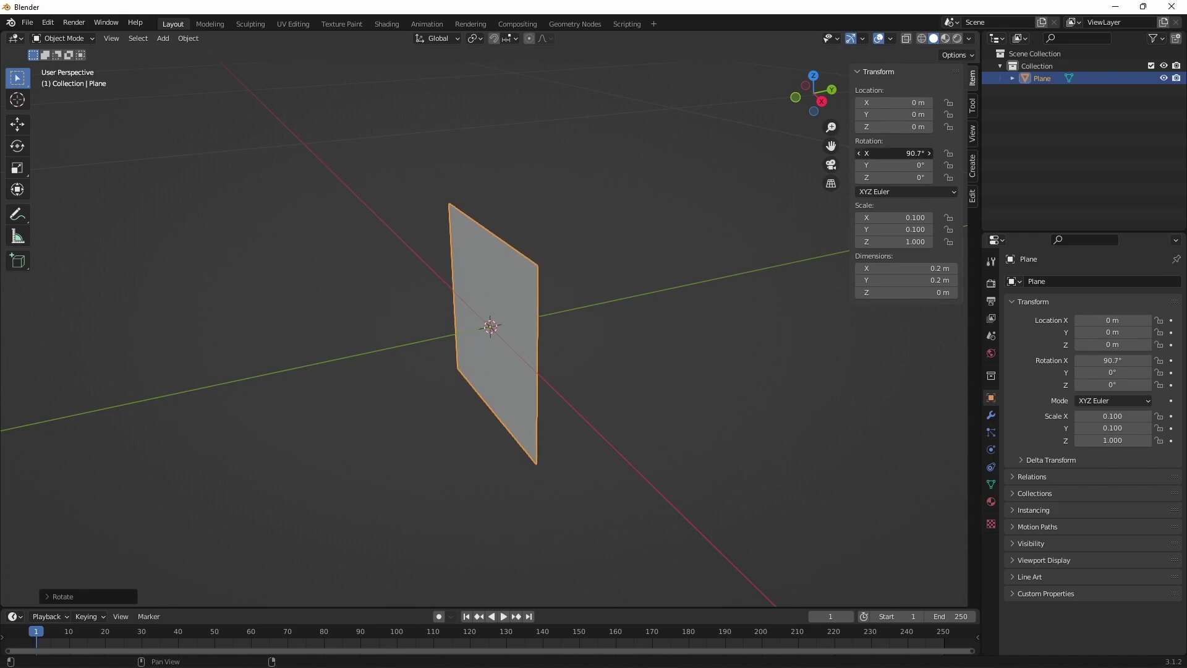
left_click(859, 153)
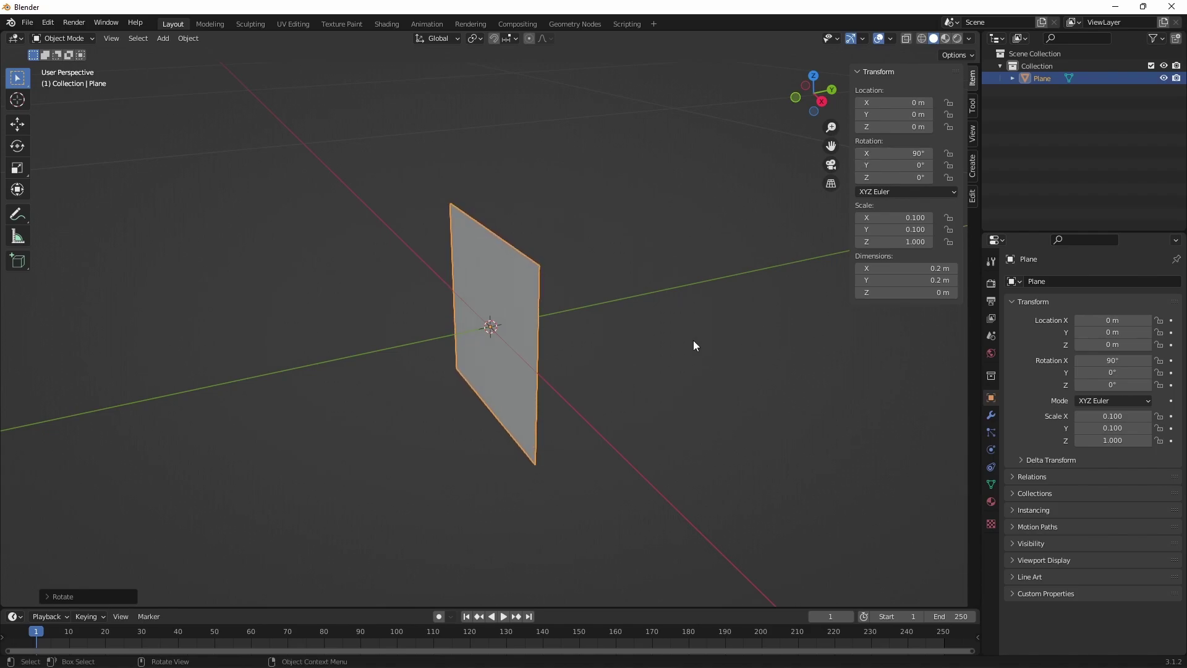
mouse_move(698, 341)
middle_mouse_down()
mouse_move(572, 297)
mouse_move(654, 334)
mouse_move(682, 332)
middle_mouse_up()
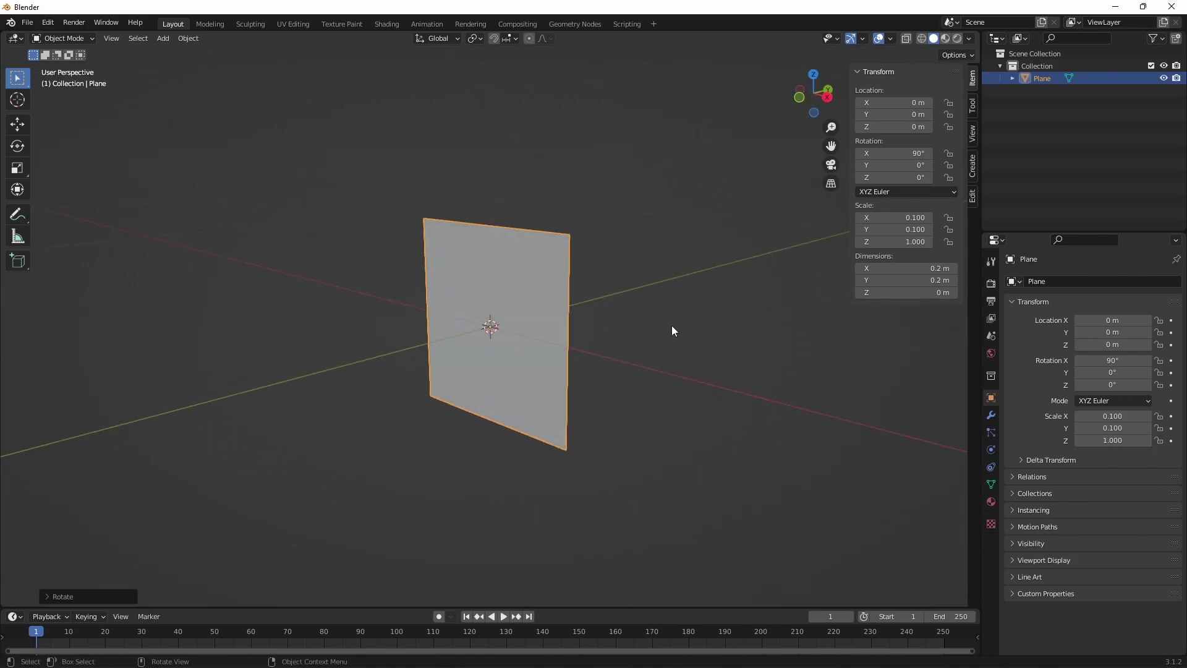
In Edit Mode, switch to edge selection and select the plane's left edge.
key("Tab")
key("a")
mouse_move(628, 331)
middle_mouse_down()
mouse_move(757, 353)
mouse_move(459, 342)
middle_mouse_up()
left_click(432, 365)
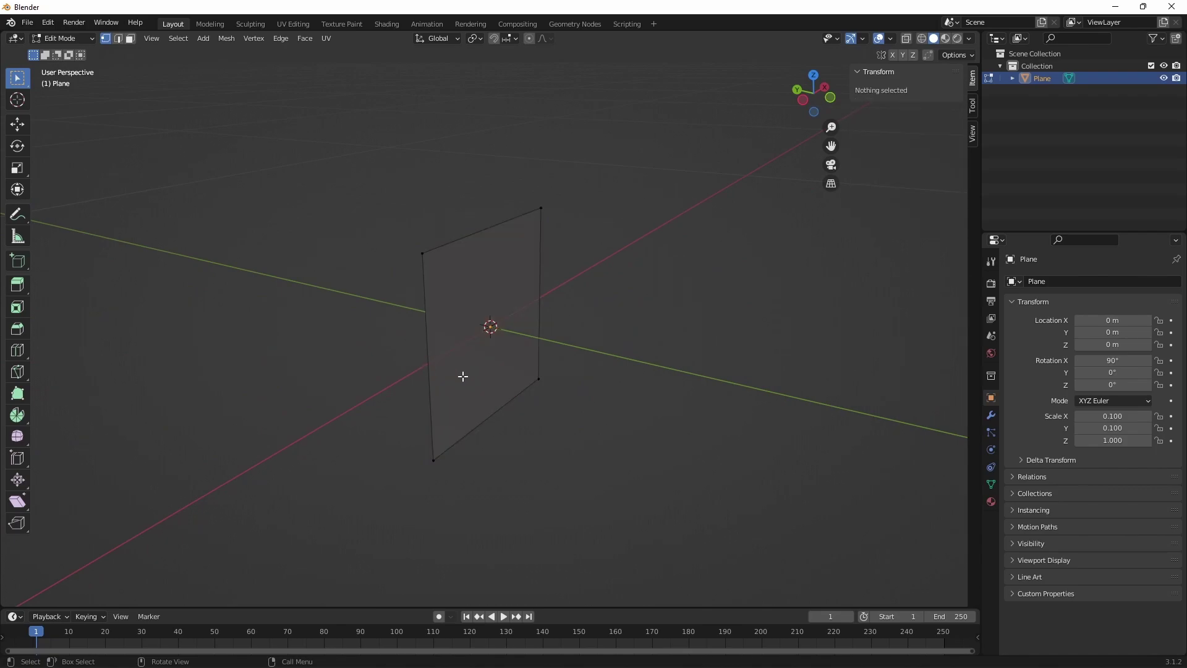
left_click(118, 39)
left_click(433, 360)
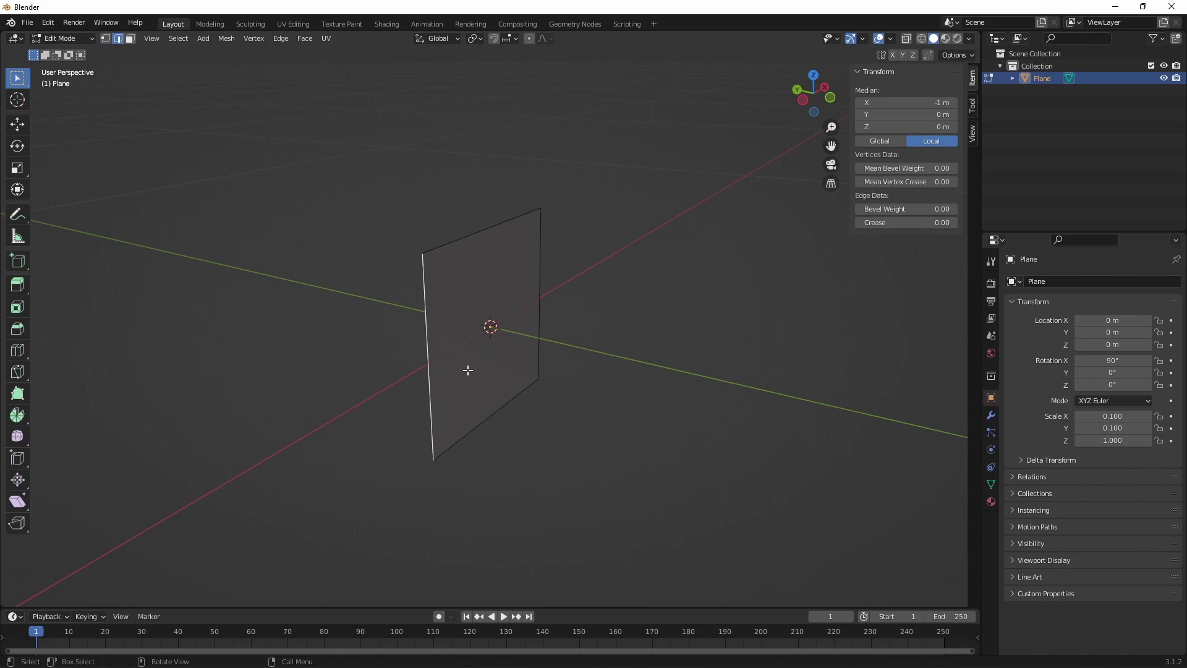
Extrude the left edge exactly 0.2 m along Y and return to Object Mode.
key("e")
key("y")
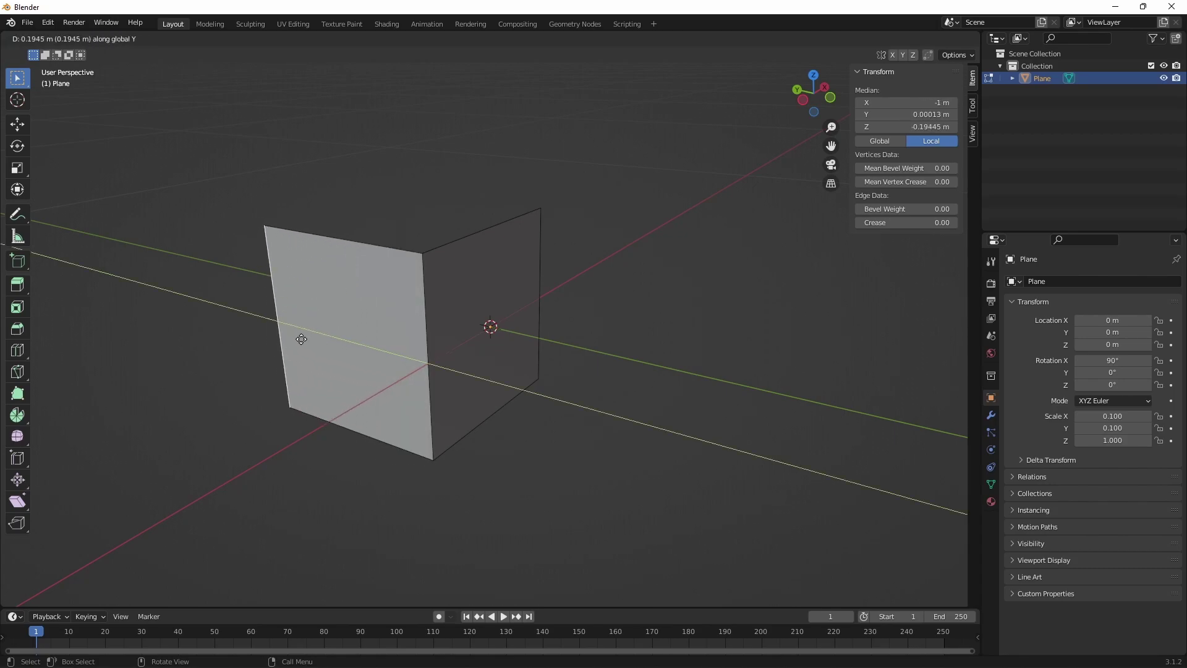
left_click(306, 340)
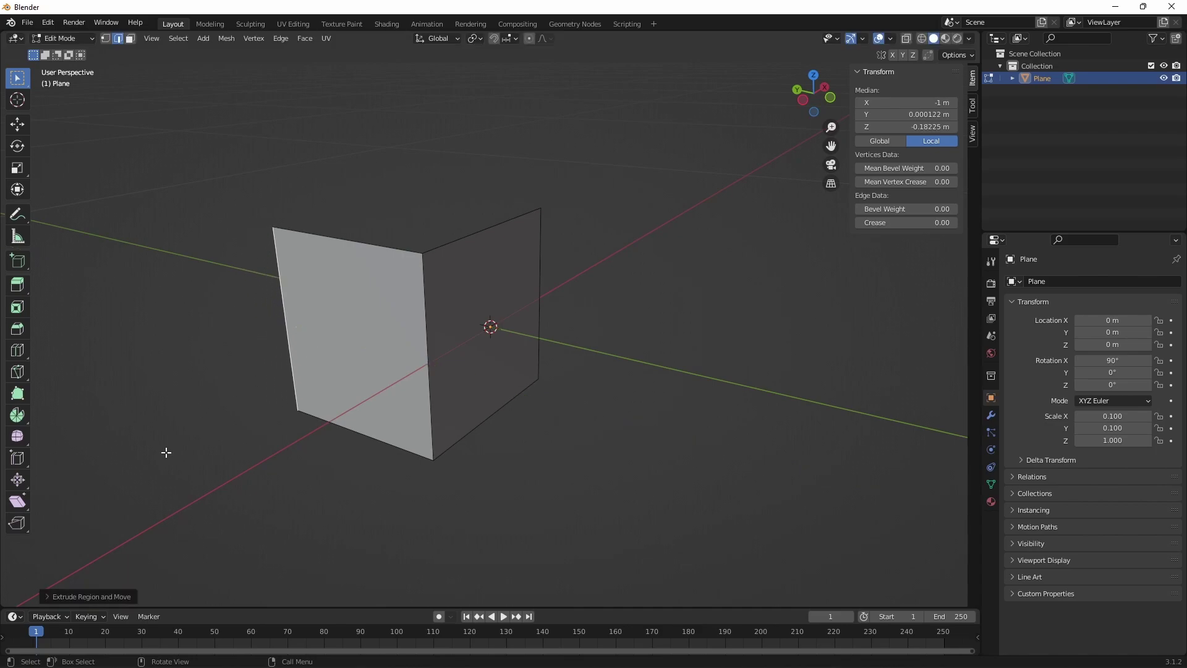
left_click(118, 595)
left_click_drag(119, 539, 206, 540)
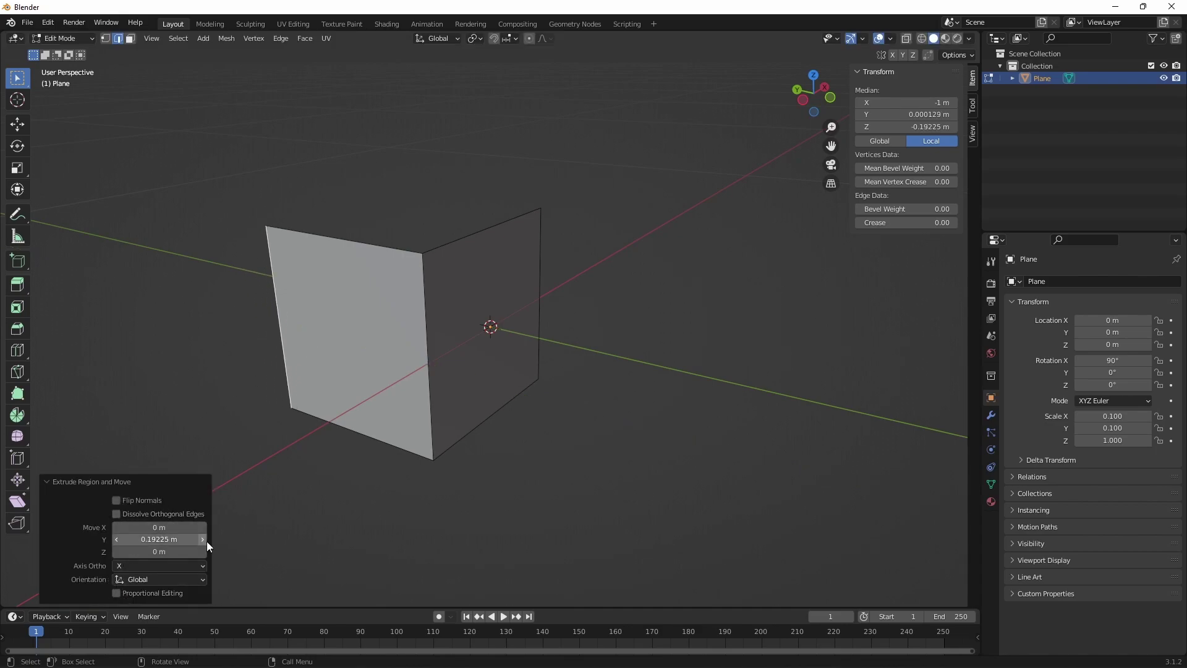
left_click(118, 540)
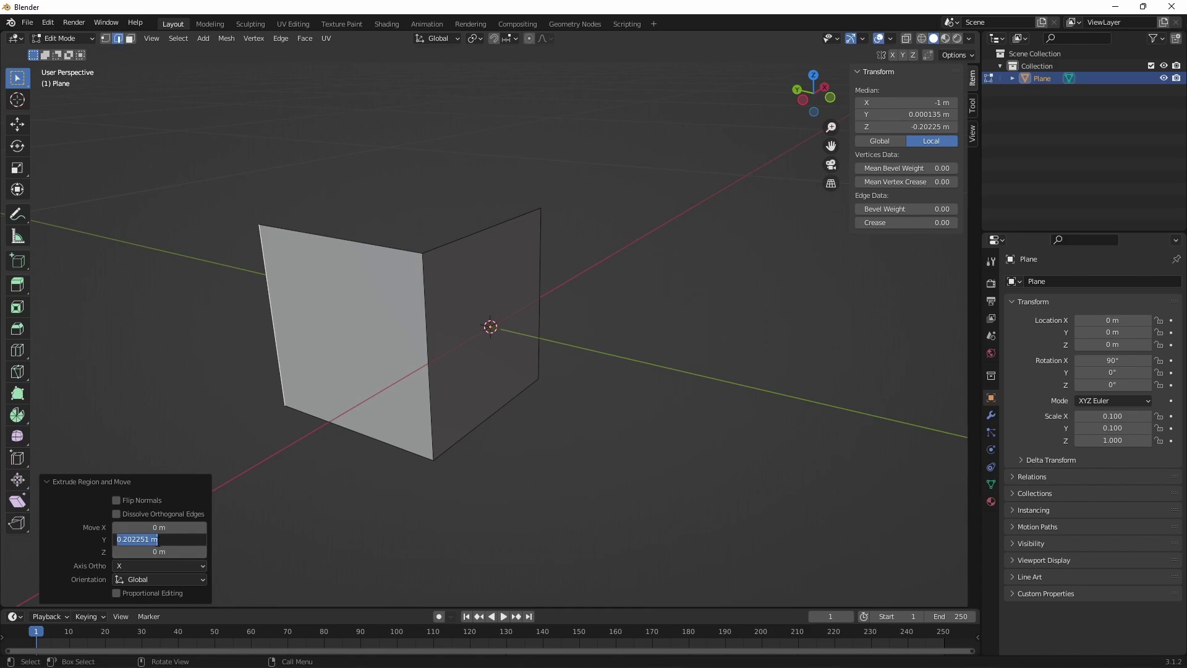
left_click(151, 539)
key("BackSpace")
key("BackSpace")
key("BackSpace")
key("Return")
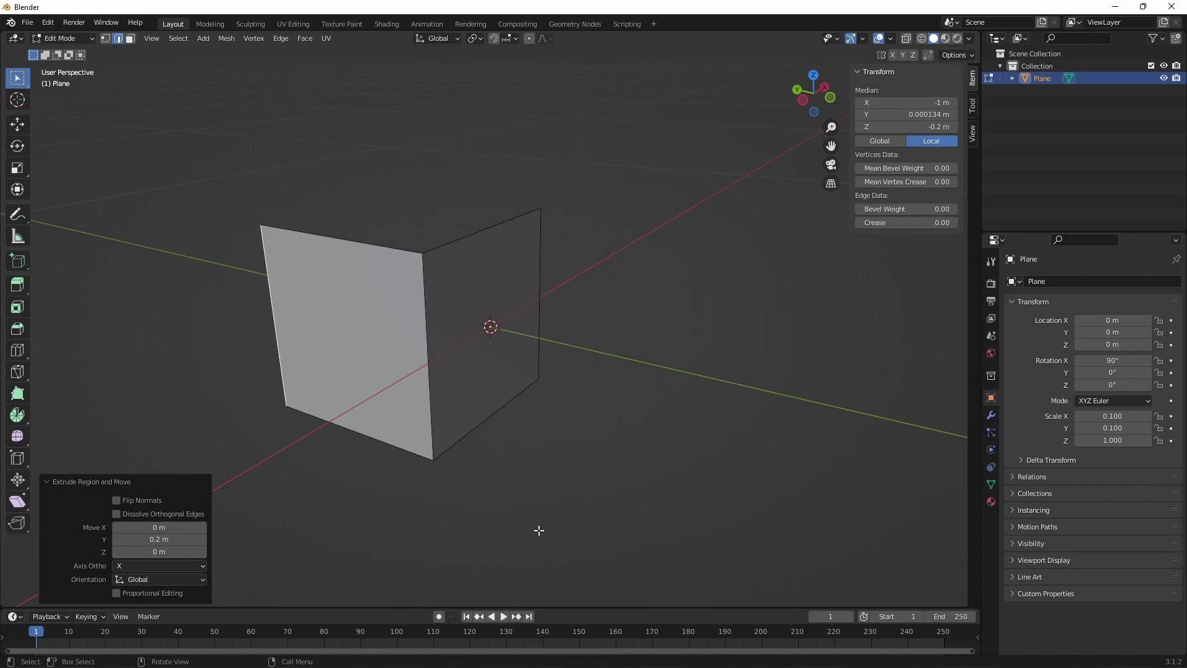
key("Tab")
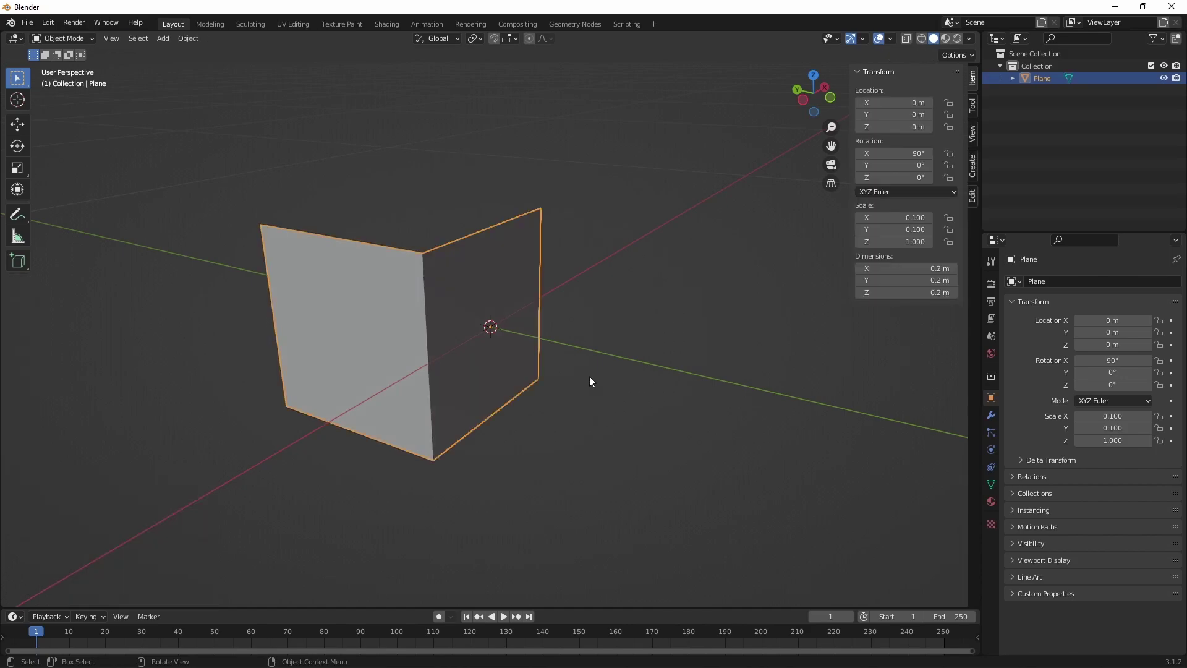
Select all top edges of the L-shaped corner in Edit Mode.
mouse_move(628, 264)
middle_mouse_down()
mouse_move(511, 363)
mouse_move(614, 297)
mouse_move(509, 272)
mouse_move(491, 290)
middle_mouse_up()
mouse_move(529, 328)
middle_mouse_down()
mouse_move(555, 314)
mouse_move(509, 316)
mouse_move(531, 257)
mouse_move(591, 299)
mouse_move(555, 280)
middle_mouse_up()
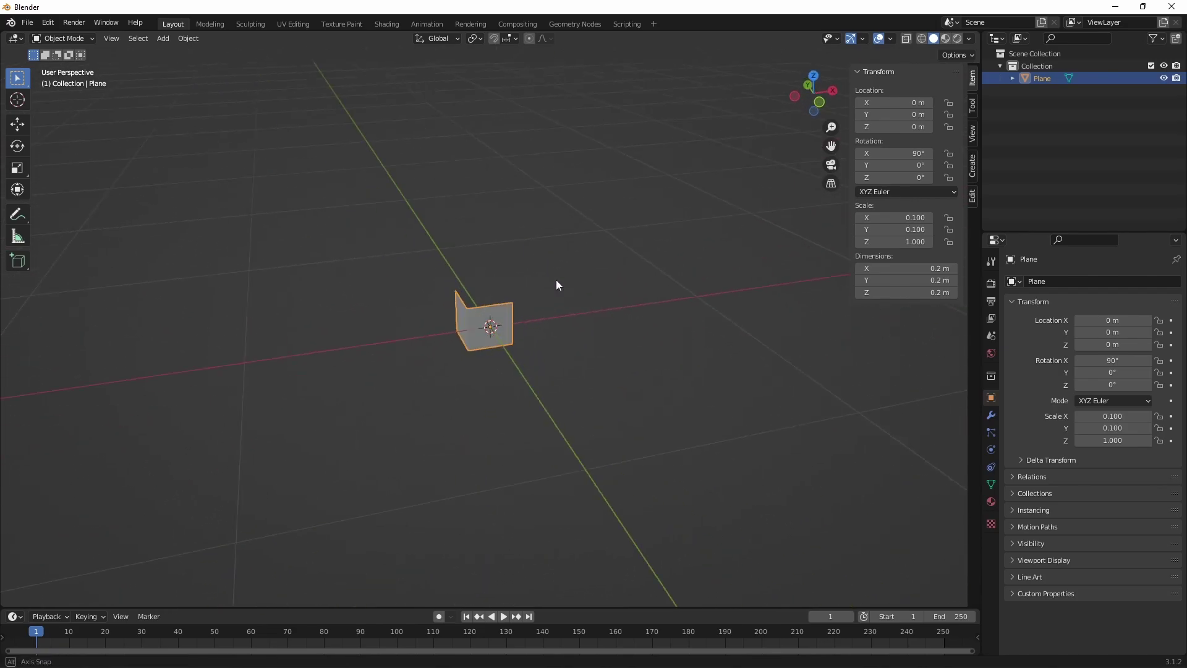
key("Tab")
left_click(488, 308)
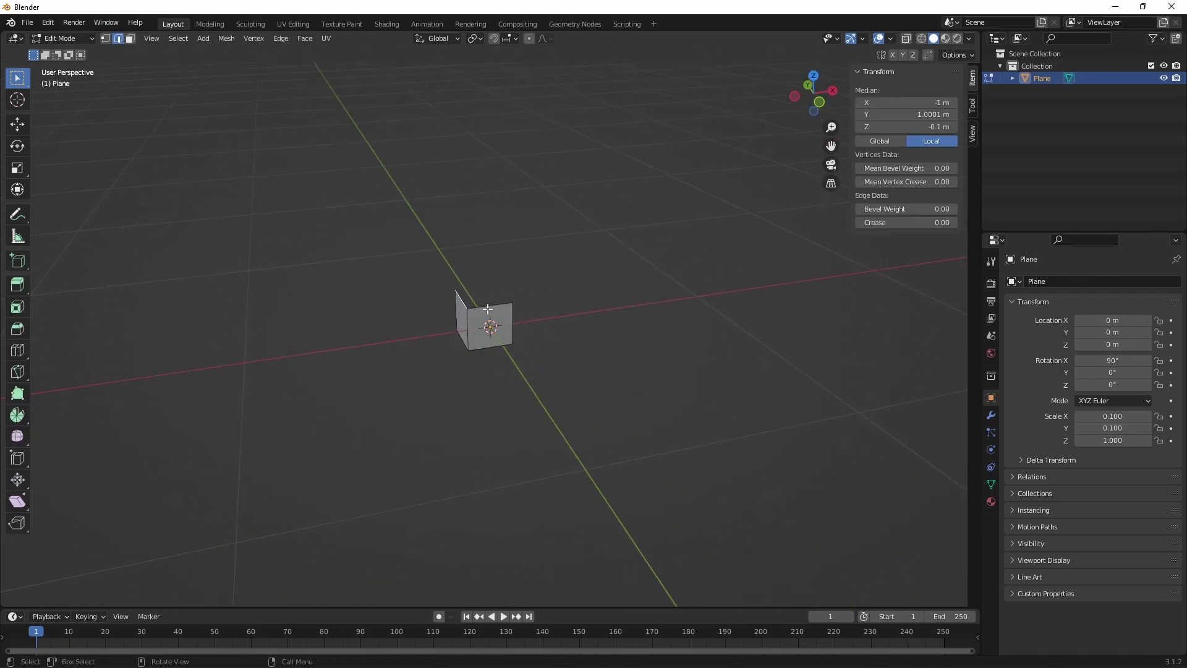
key("a")
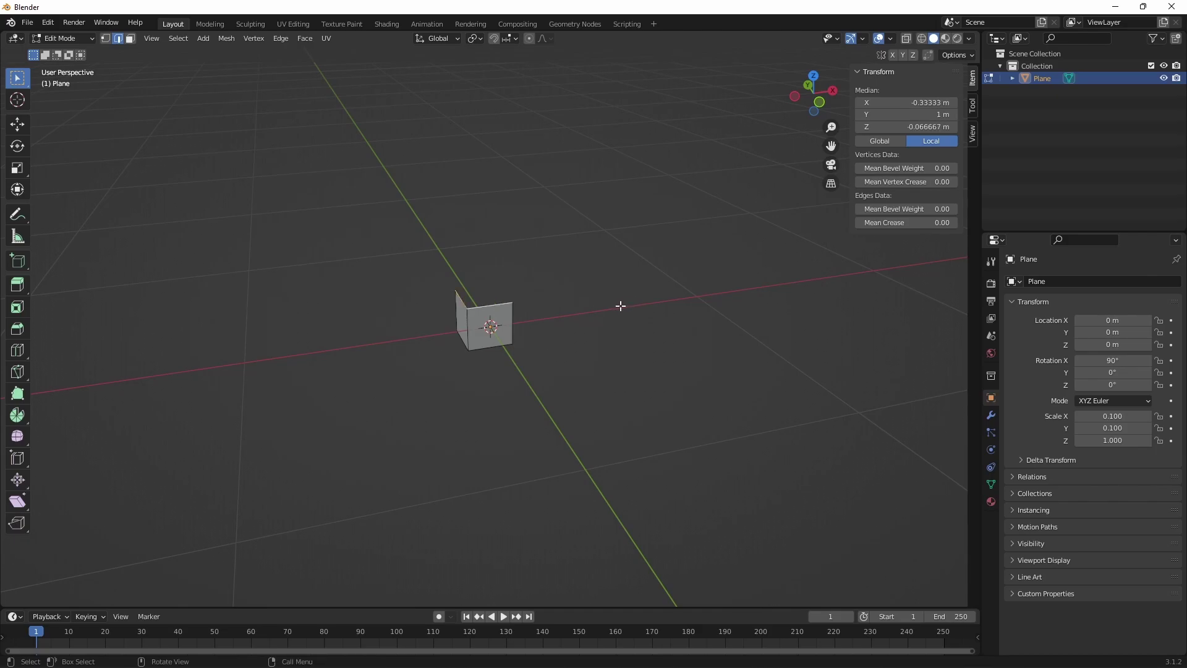
scroll(620, 306, "down", 1)
scroll(620, 306, "down", 1)
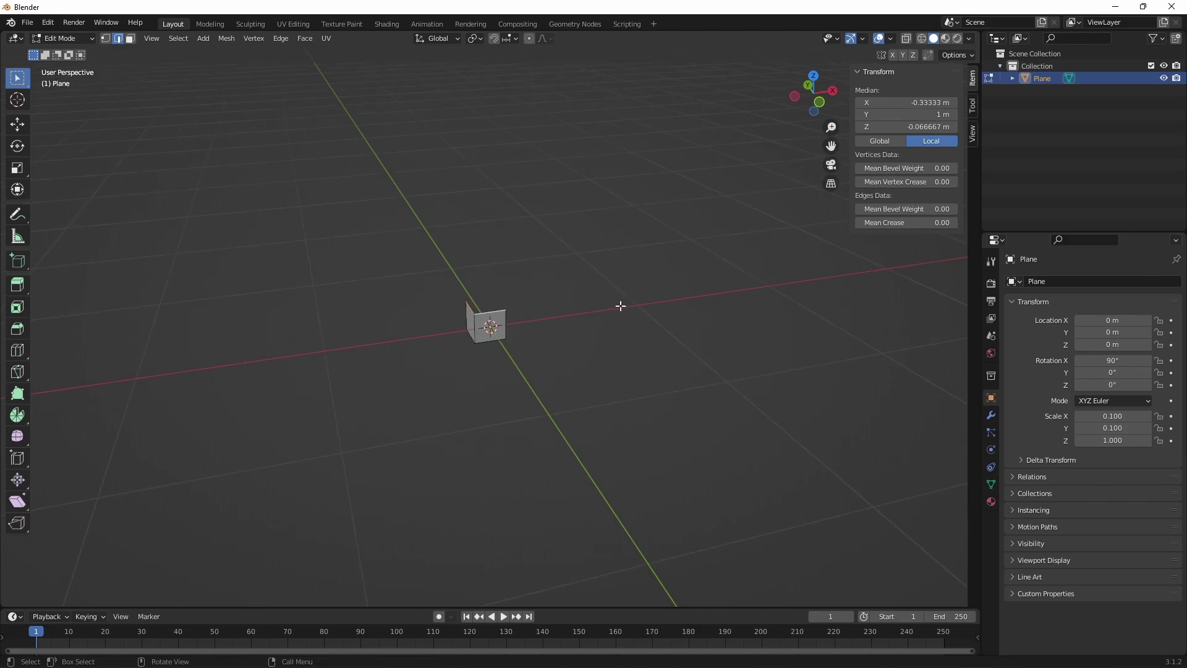
Extrude the top edges 4 m up along Z and return to Object Mode.
key("e")
key("z")
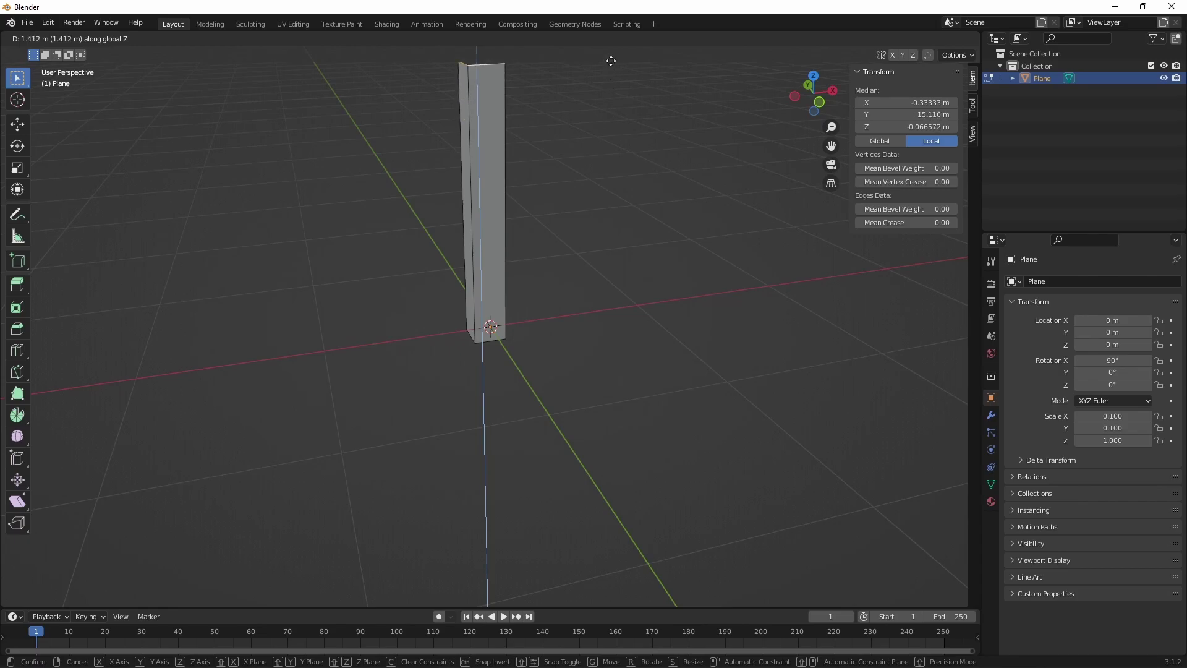
left_click(604, 114)
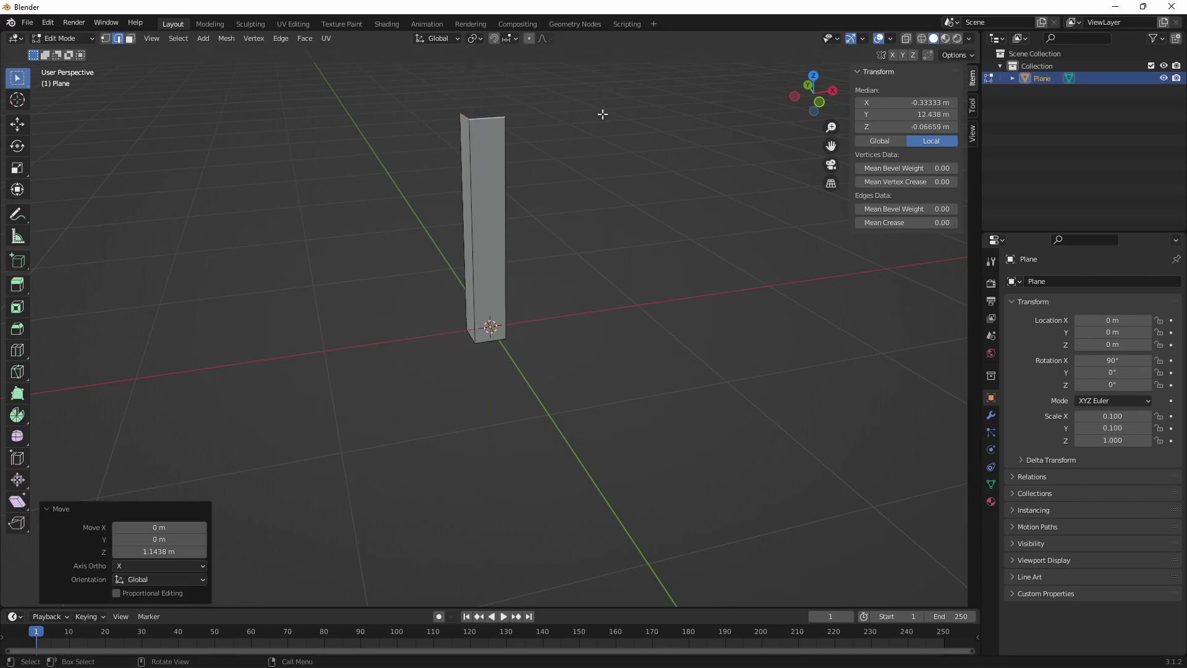
left_click(170, 553)
type("4")
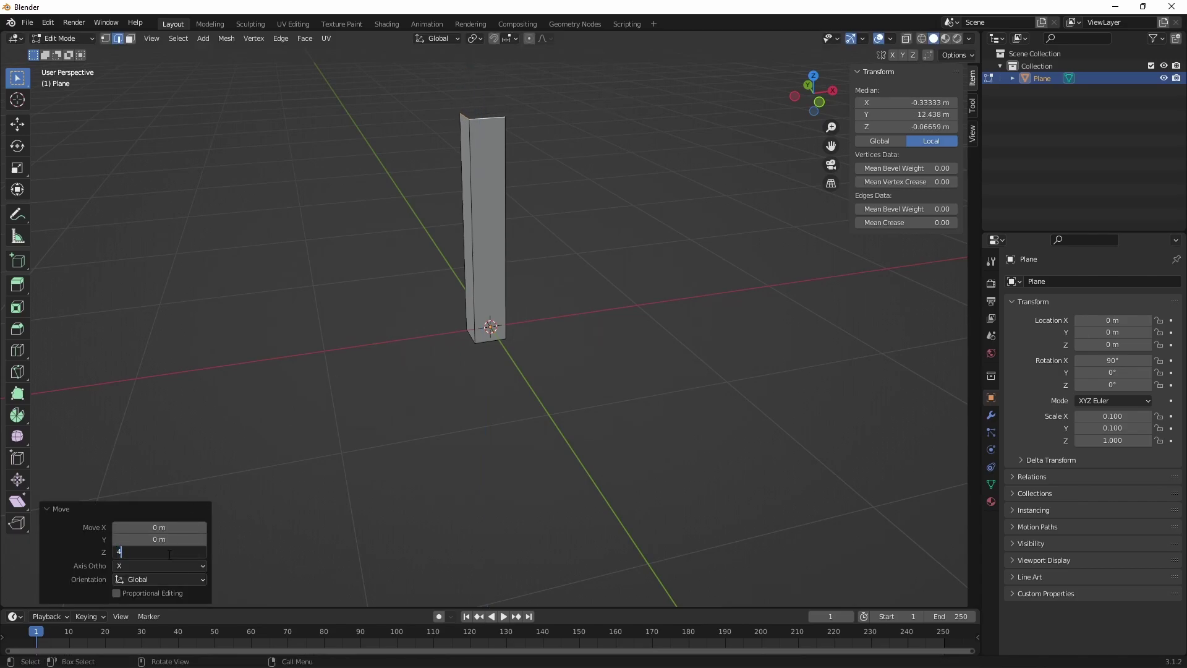
key("Return")
key("Tab")
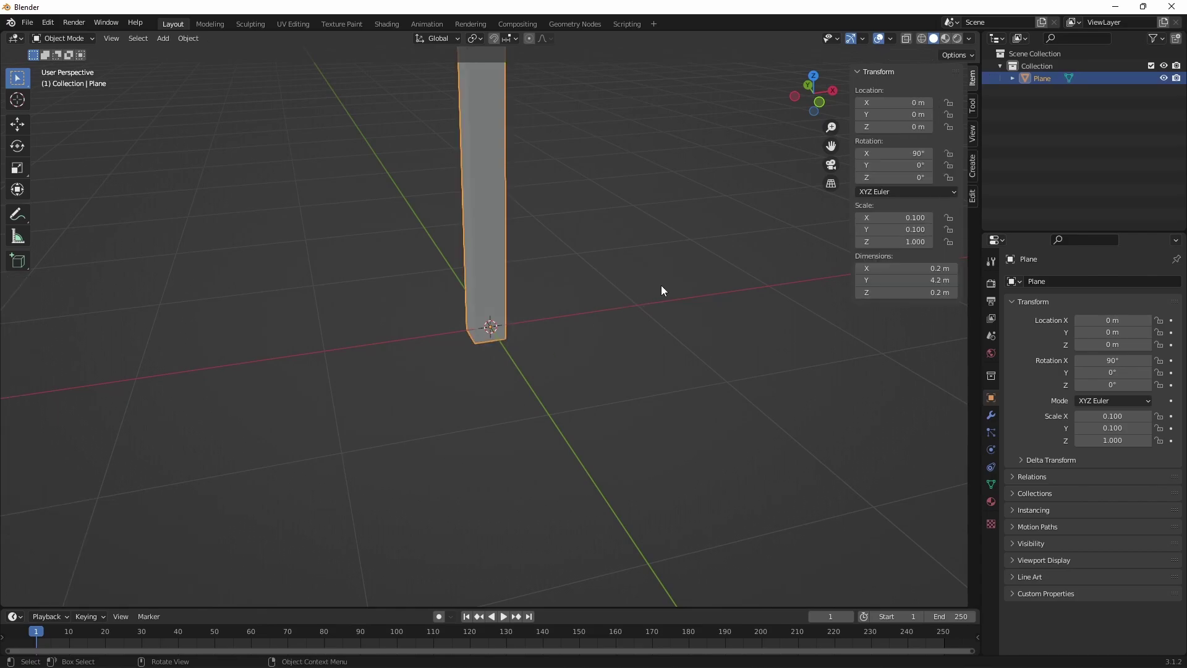
key("w")
left_click(674, 275)
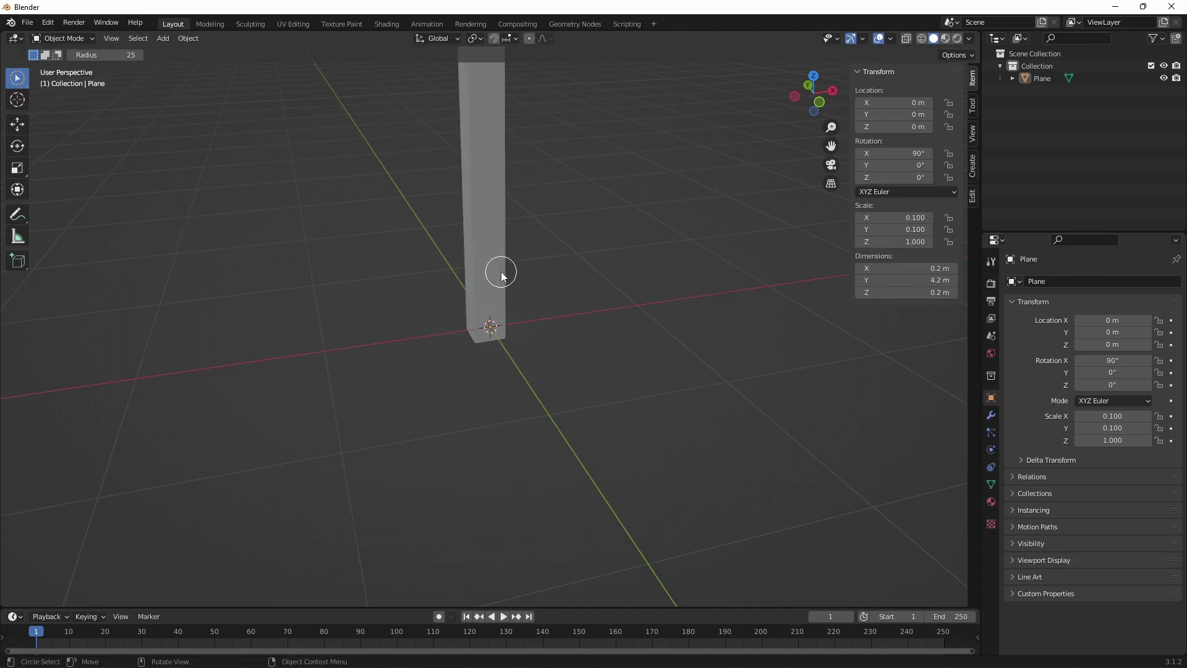
Add a new plane and set its X dimension to 4 m.
key("Tab")
key("Tab")
key("shift+a")
left_click(750, 319)
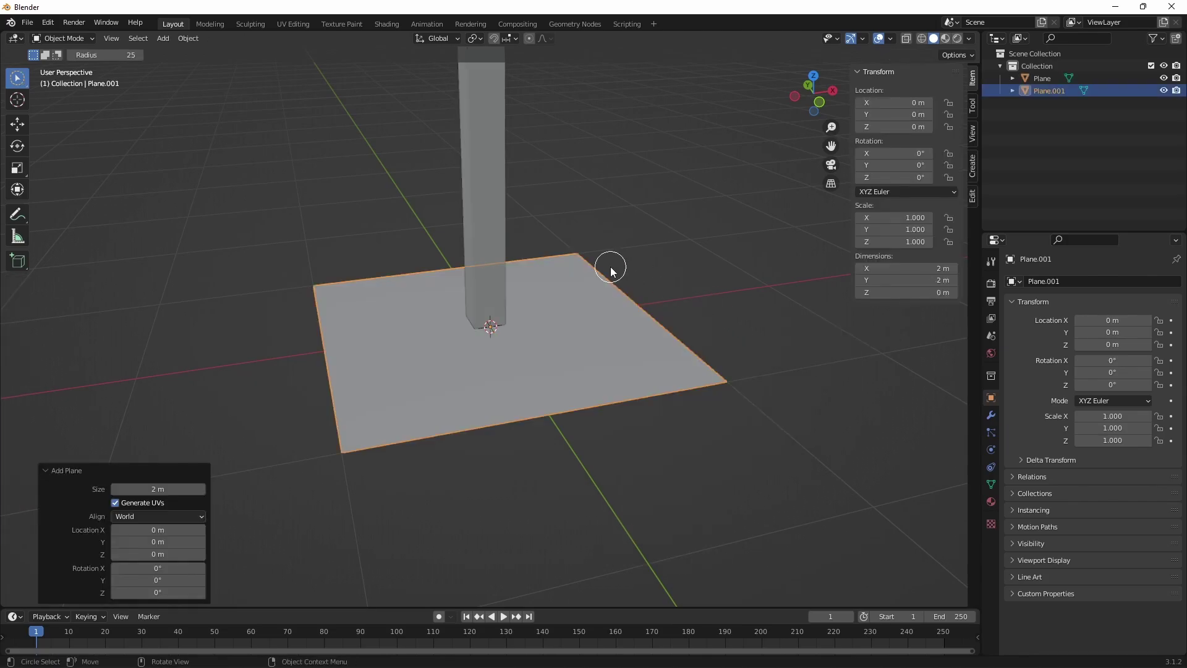
left_click(909, 280)
type("4")
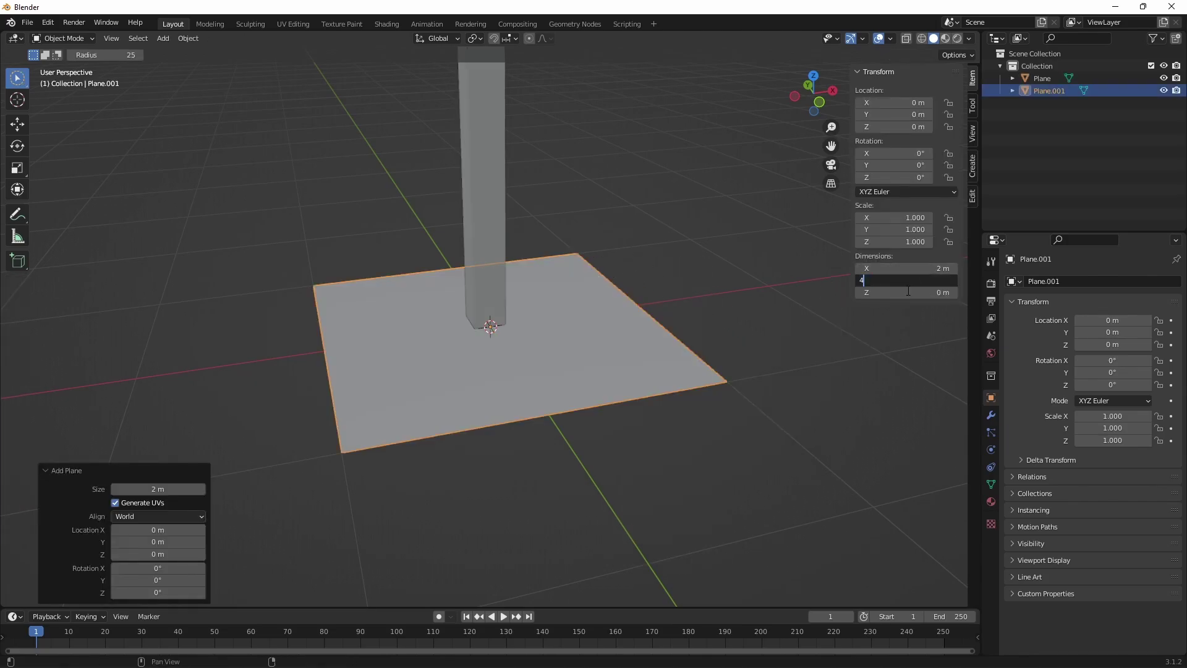
key("Return")
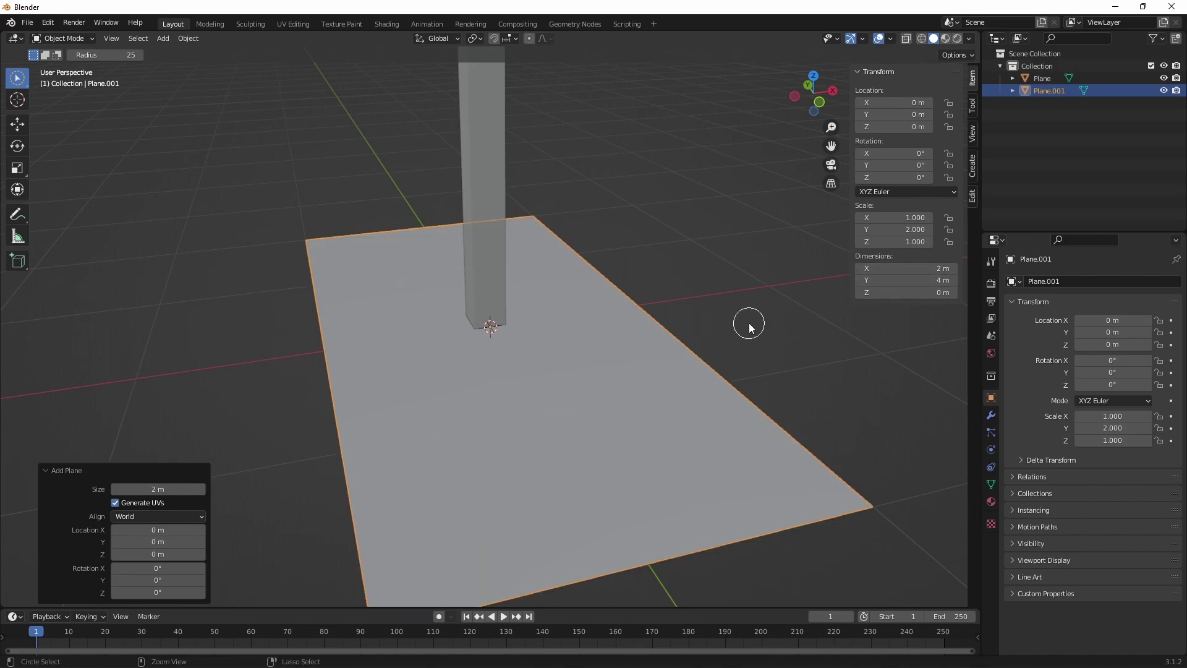
key("ctrl+z")
left_click(903, 268)
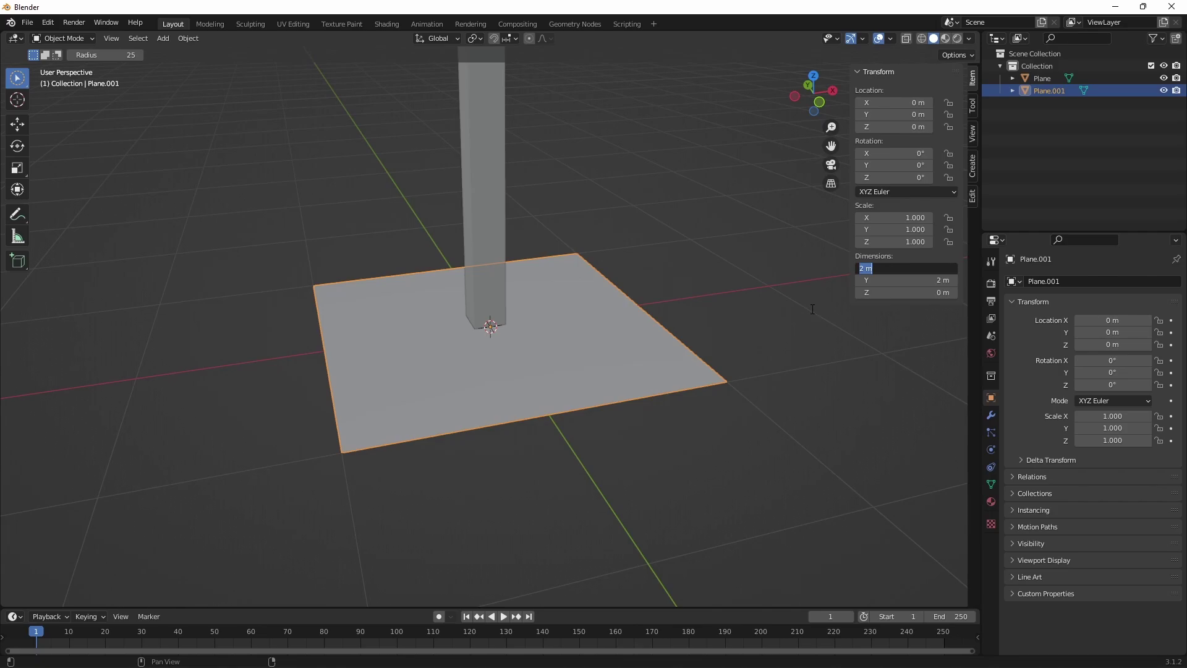
type("4")
key("Return")
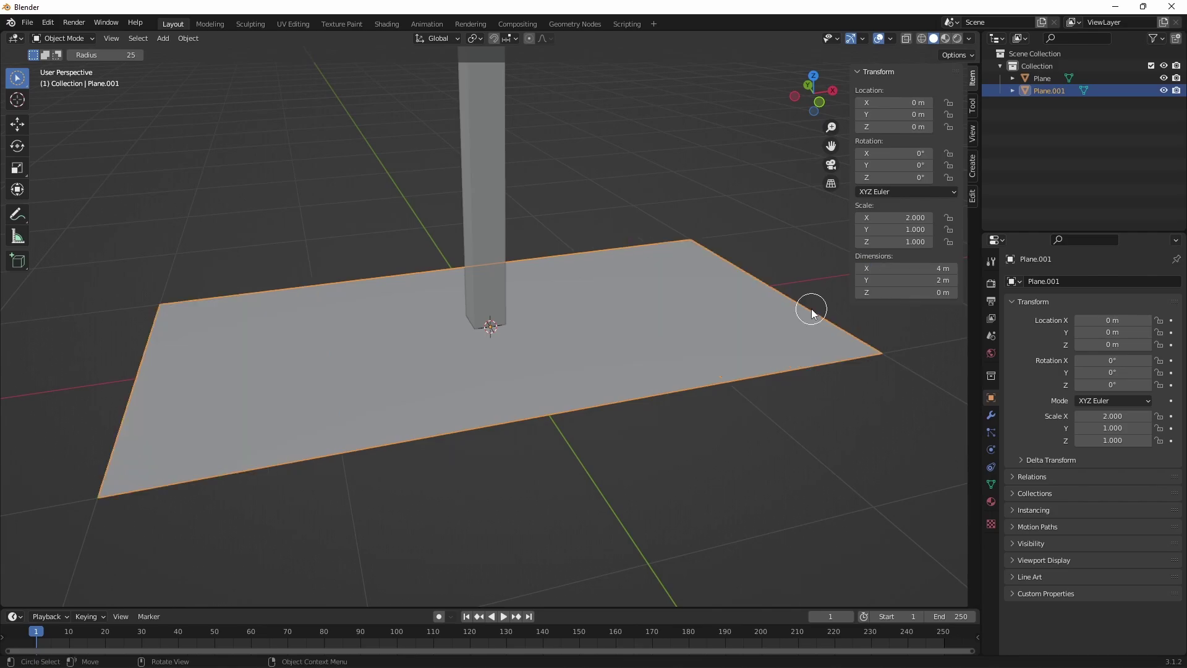
Circle-select the upright pole along with the floor plane.
scroll(575, 309, "down", 2)
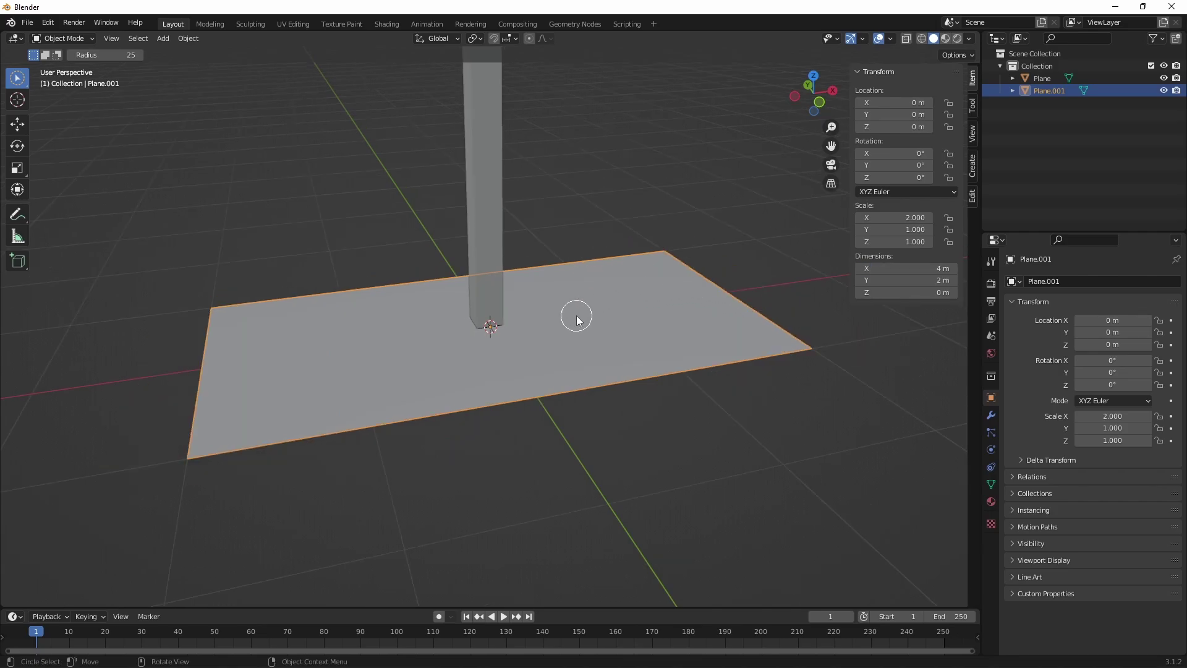
scroll(493, 277, "down", 2)
scroll(492, 277, "down", 5)
scroll(455, 233, "up", 2)
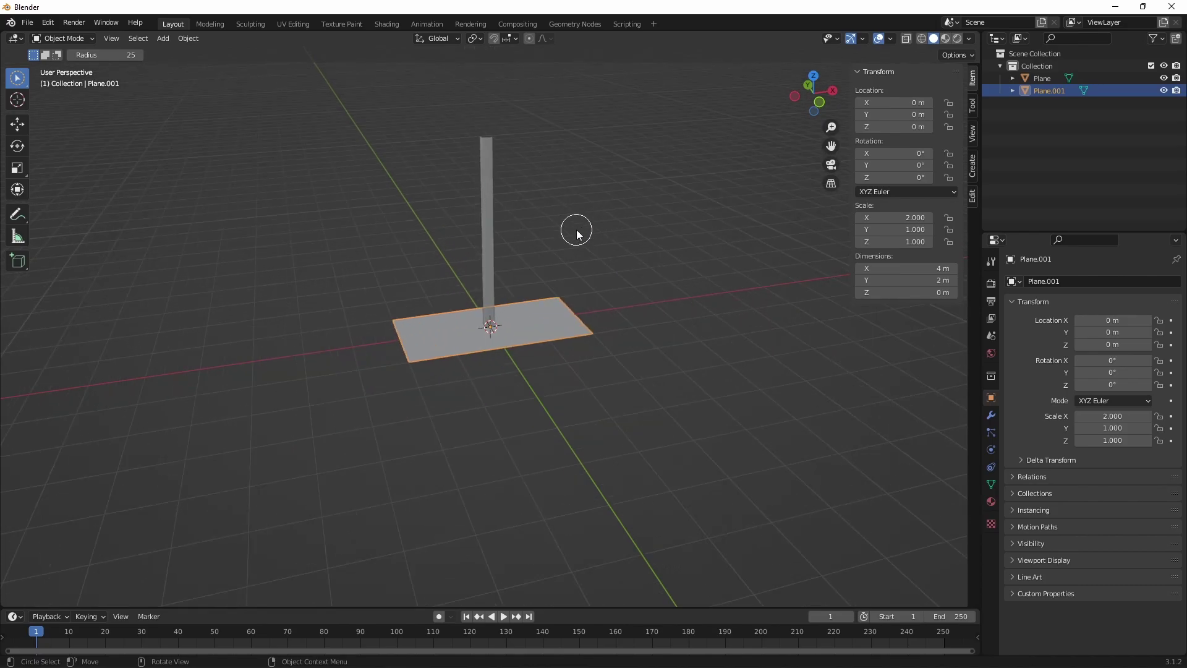
mouse_move(575, 233)
middle_mouse_down()
mouse_move(632, 274)
mouse_move(543, 233)
mouse_move(554, 247)
middle_mouse_up()
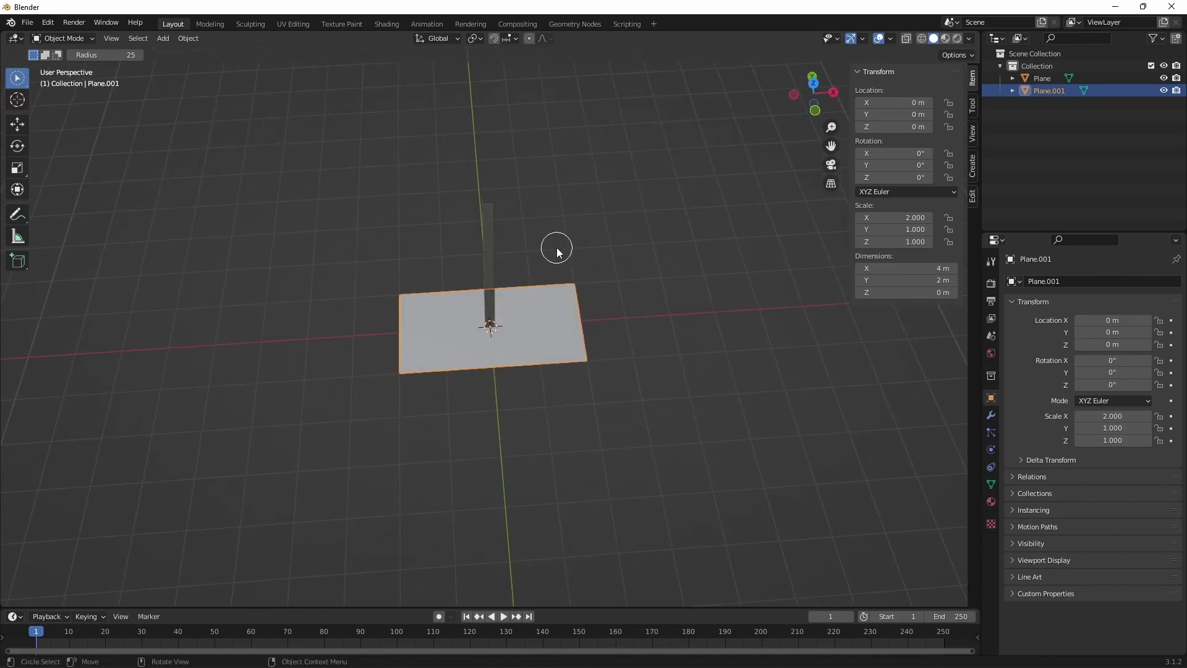
key("c")
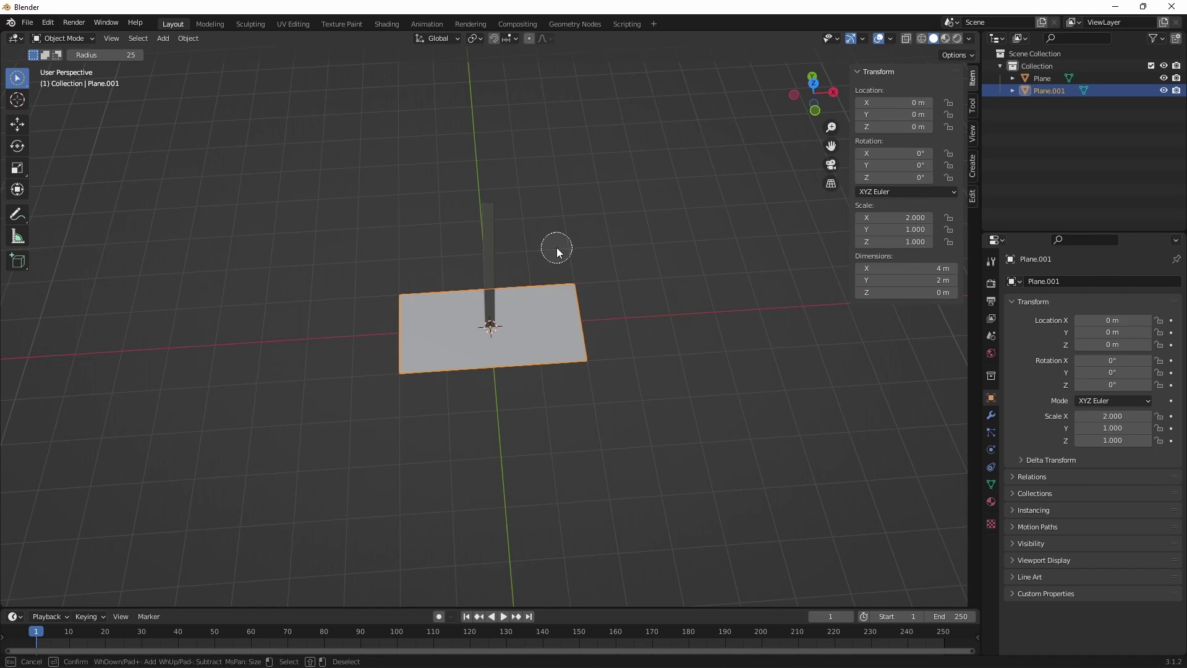
left_click(503, 328)
right_click(618, 247)
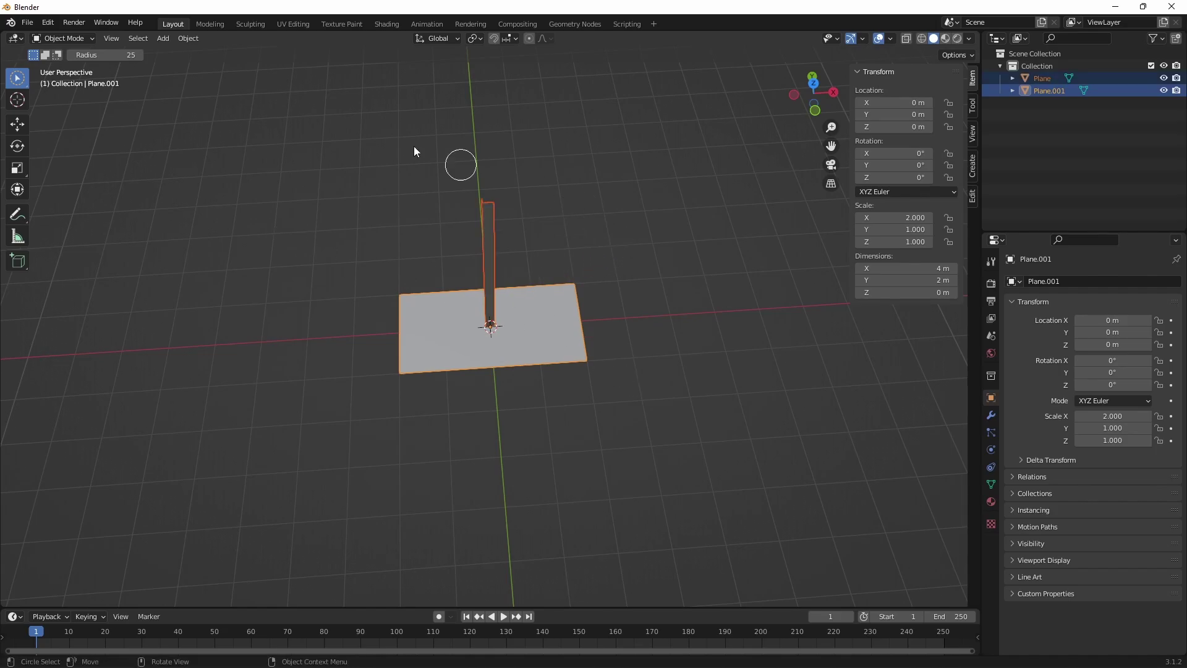
Switch the select tool from circle selection to Tweak and deselect everything.
left_click(28, 86)
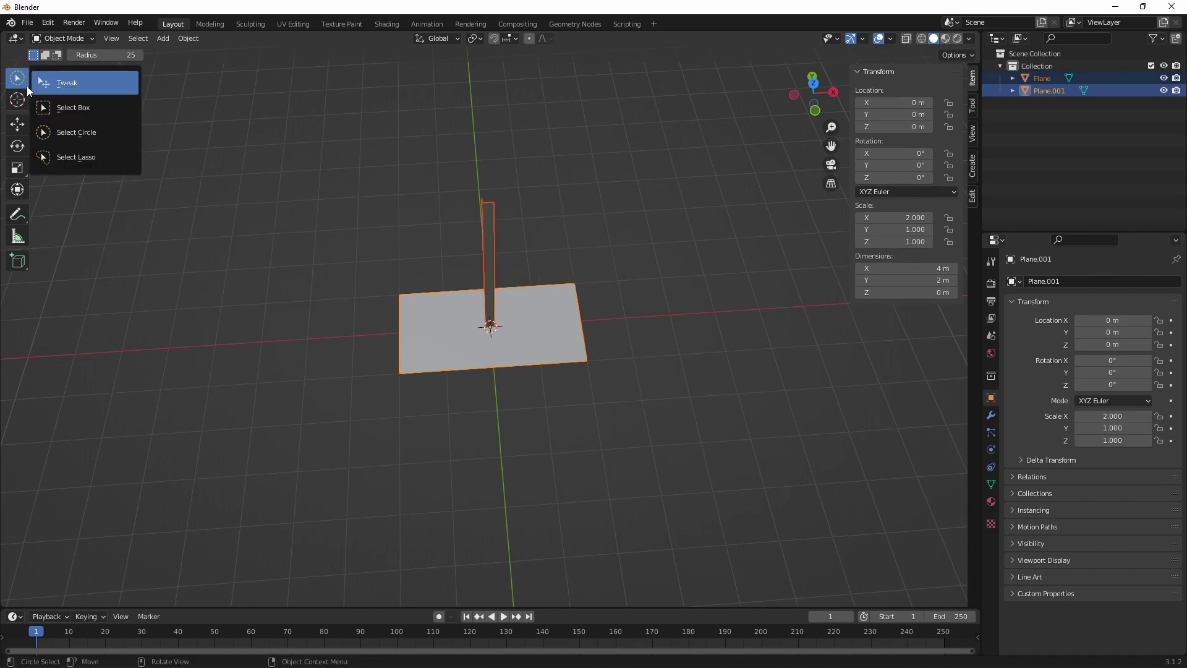
left_click(28, 86)
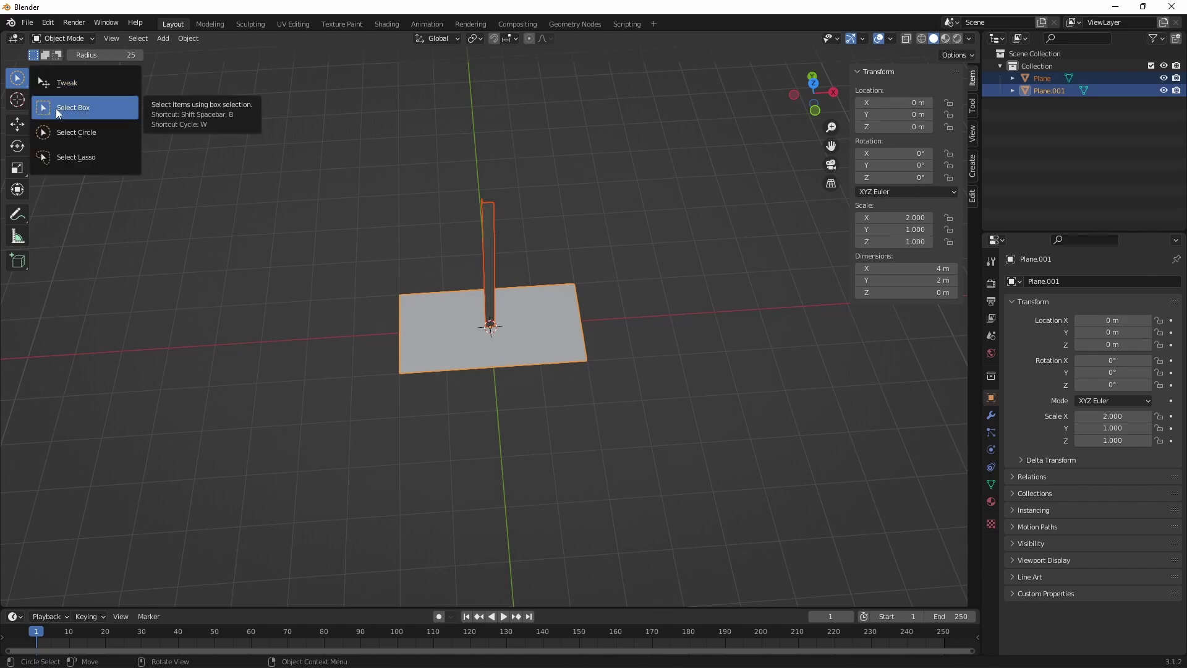
left_click(68, 84)
left_click(654, 261)
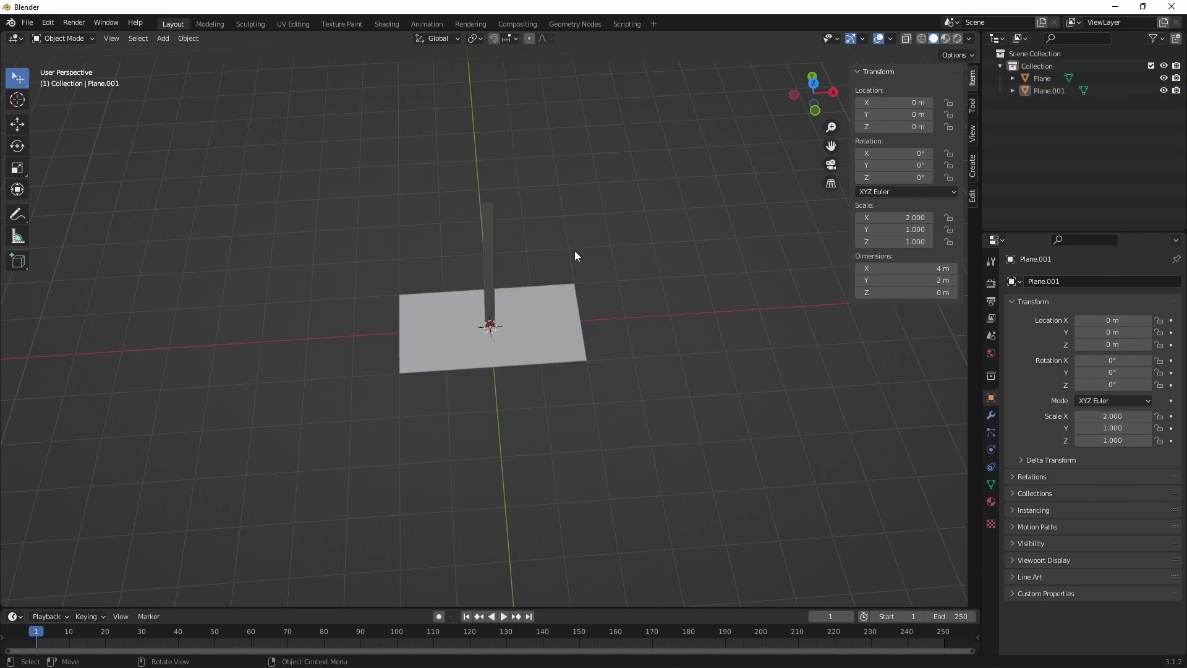
Check the top view, then select floor plane Plane.001 and enter Edit Mode.
mouse_move(566, 255)
middle_mouse_down()
mouse_move(534, 176)
mouse_move(503, 312)
middle_mouse_up()
scroll(398, 339, "up", 3)
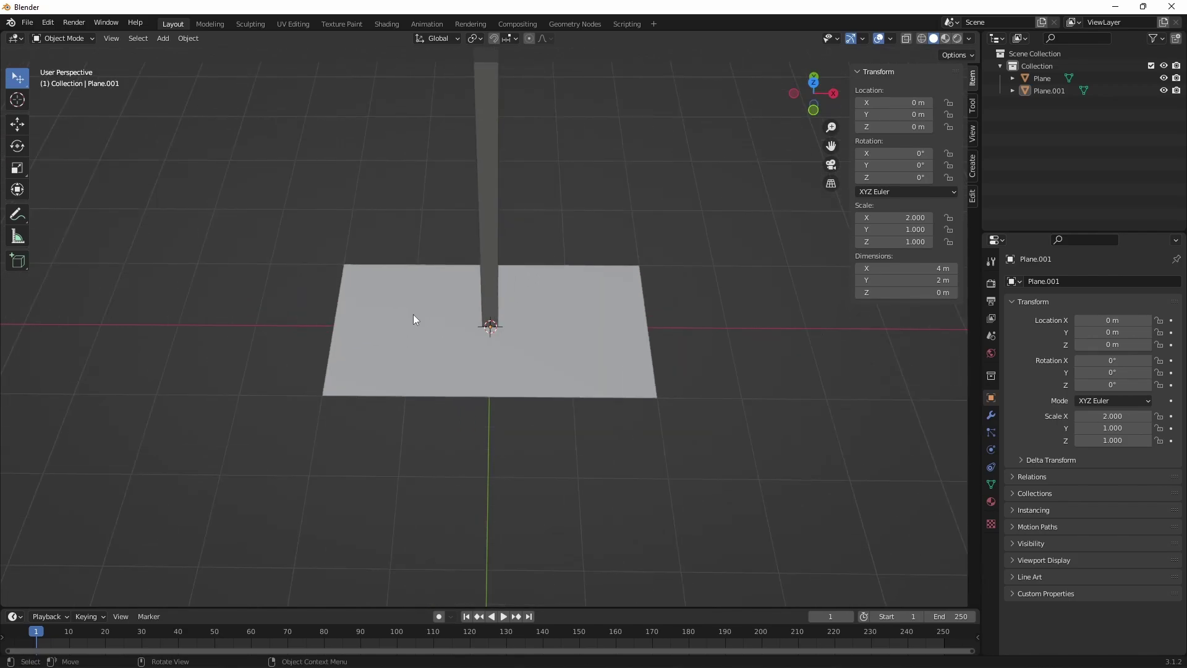
left_click(814, 84)
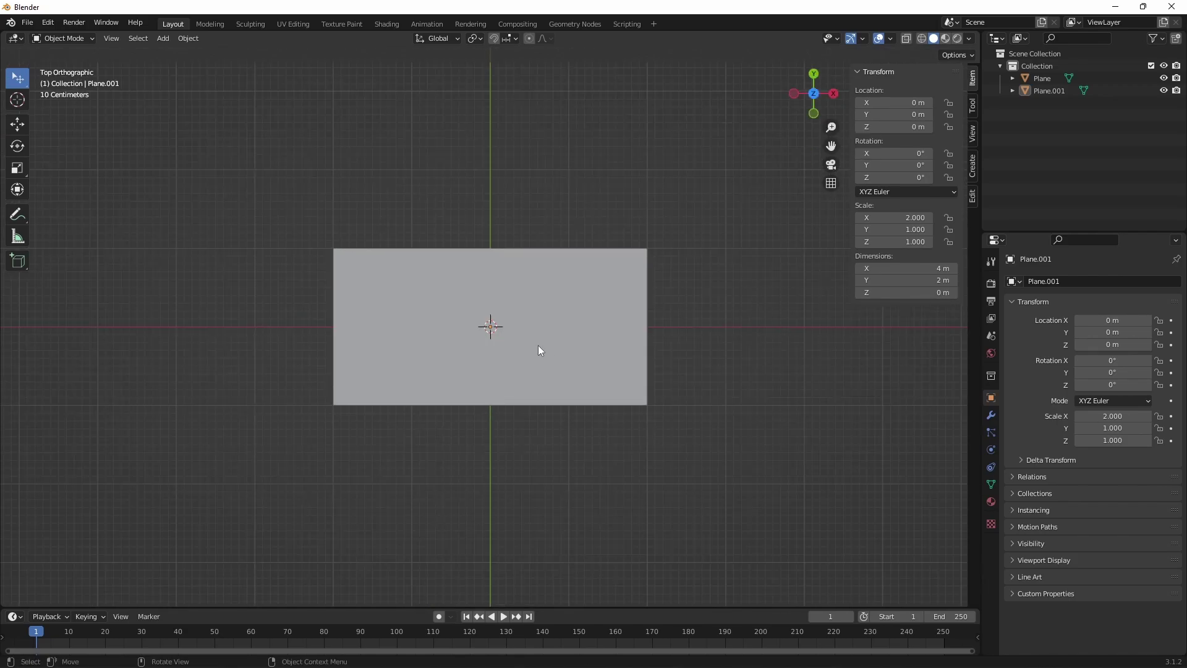
left_click(1049, 78)
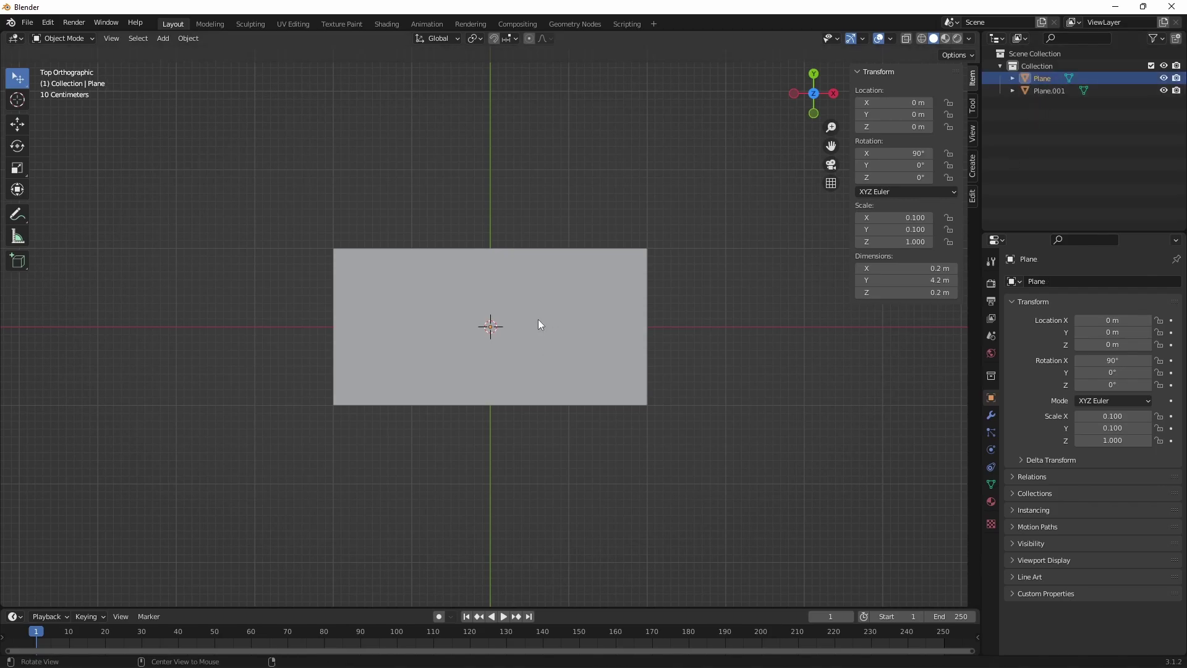
middle_click_drag(538, 319, 510, 225)
left_click(367, 328)
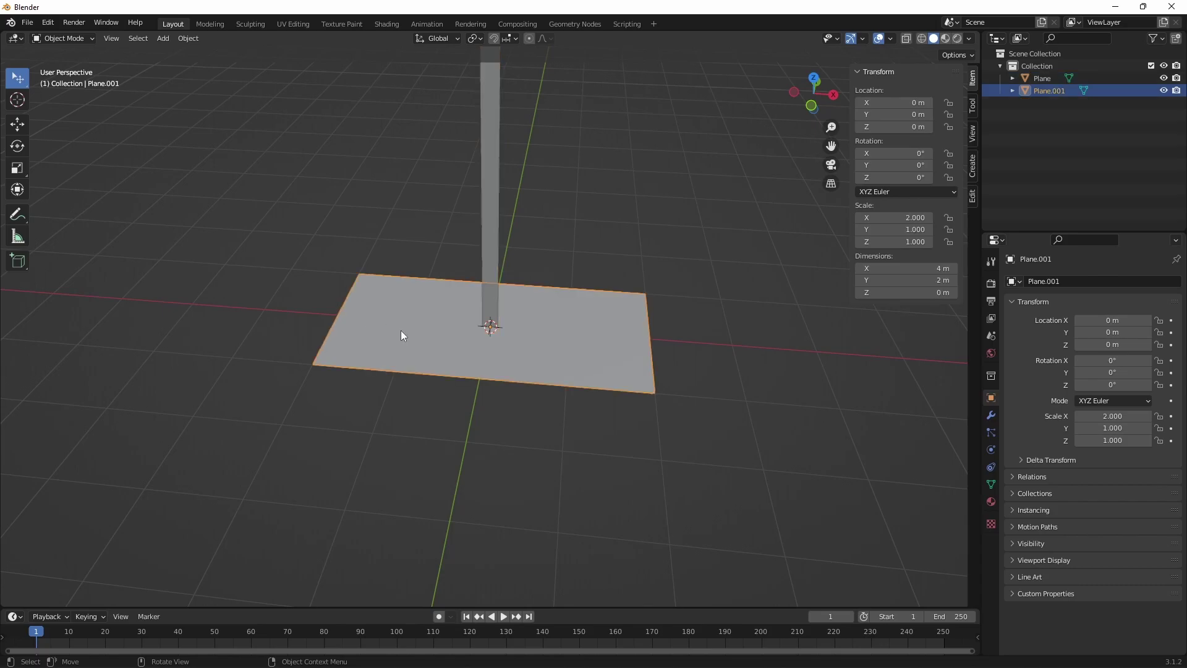
key("Tab")
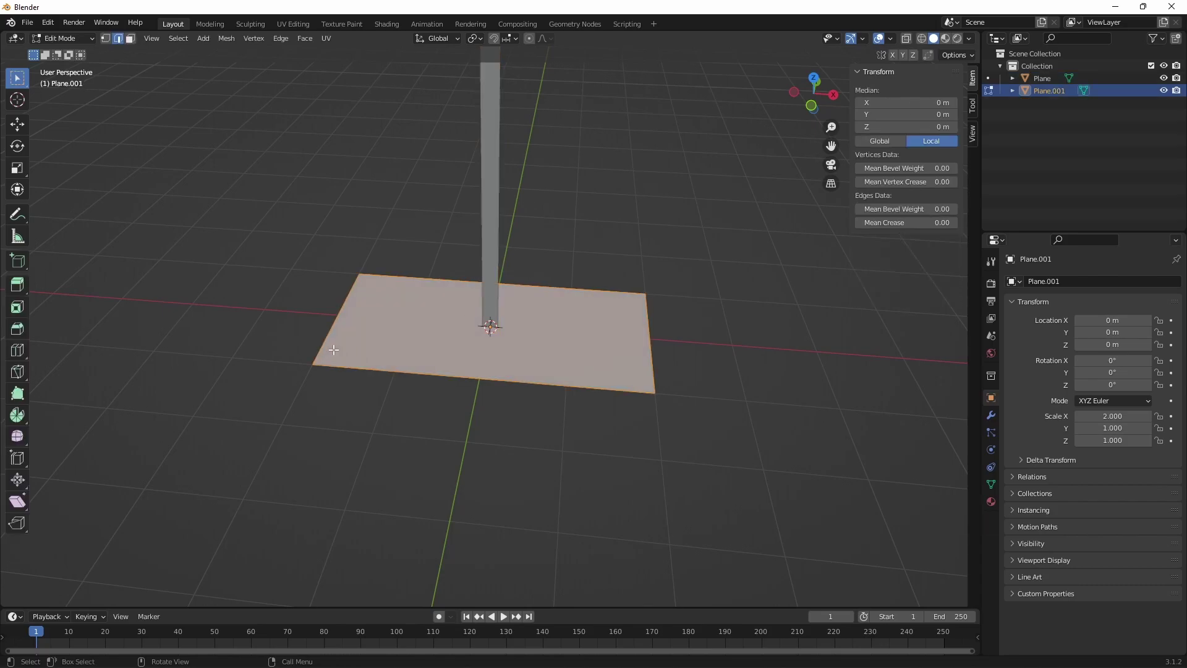
Select the pole and move it along X to -1.9038 m.
key("Tab")
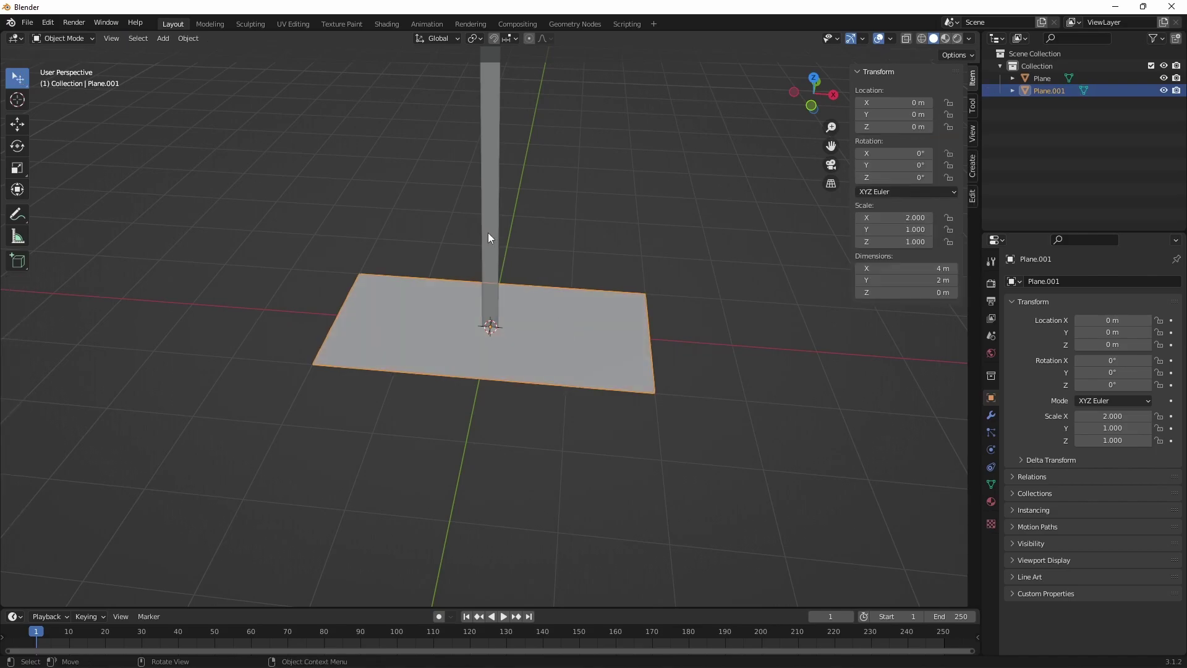
left_click(488, 233)
key("g")
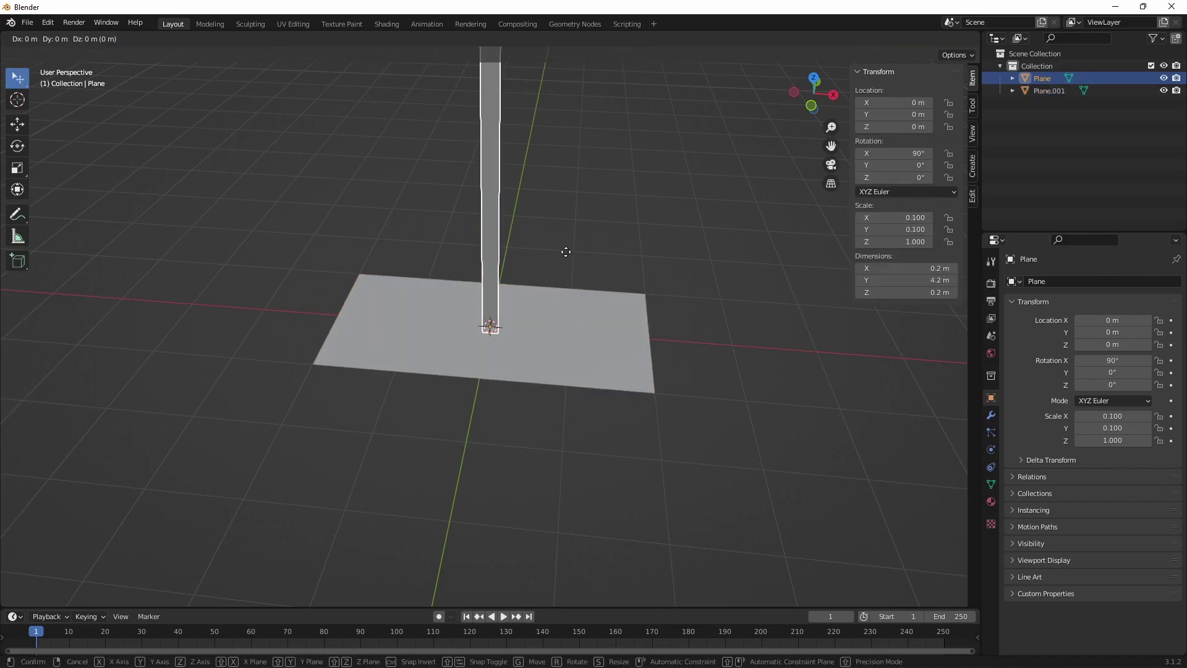
key("x")
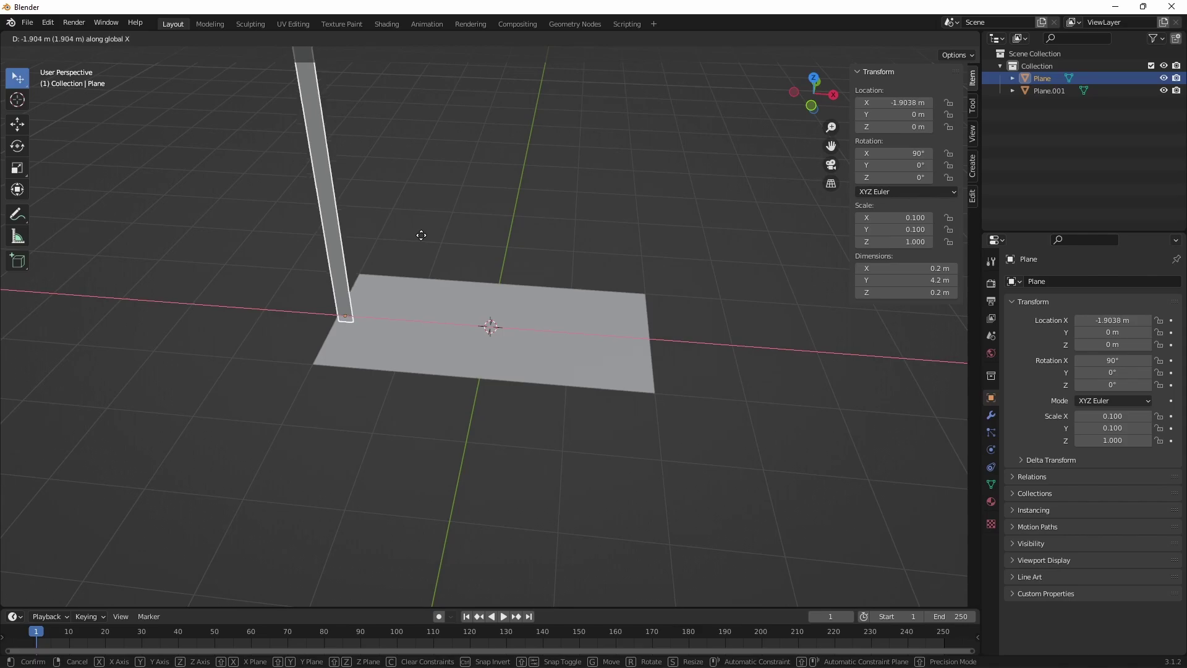
left_click(421, 235)
mouse_move(421, 234)
middle_mouse_down()
mouse_move(473, 202)
mouse_move(470, 236)
mouse_move(388, 337)
middle_mouse_up()
mouse_move(383, 446)
middle_mouse_down()
mouse_move(374, 403)
mouse_move(413, 406)
middle_mouse_up()
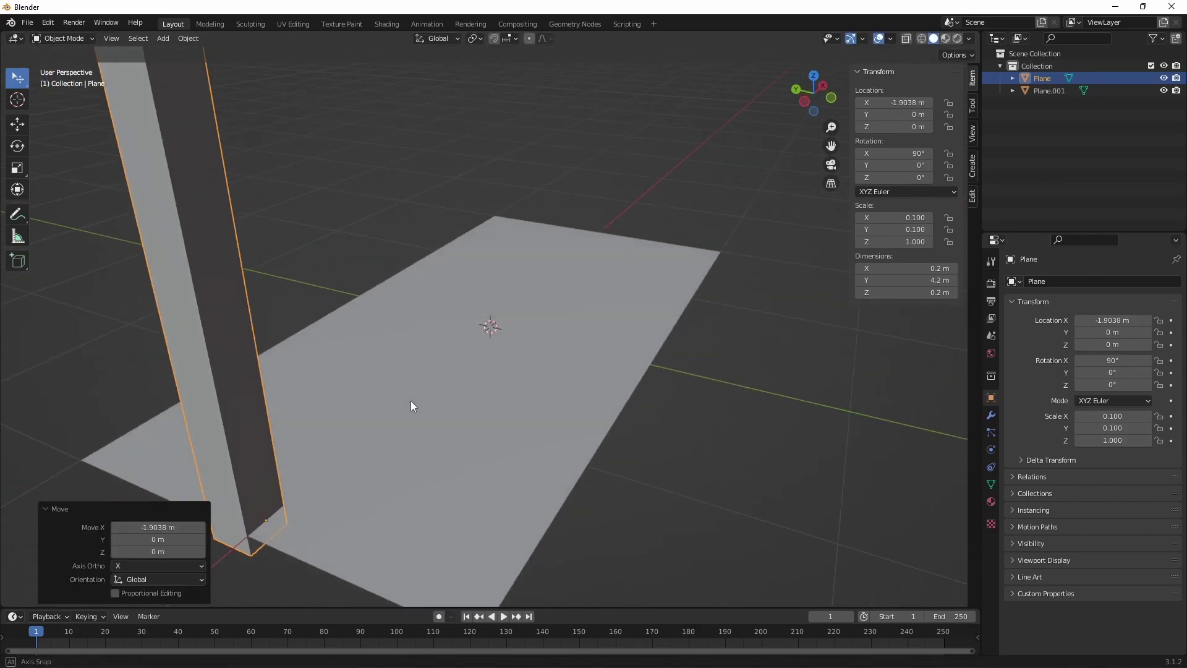
mouse_move(440, 479)
middle_mouse_down()
mouse_move(436, 438)
mouse_move(411, 403)
middle_mouse_up()
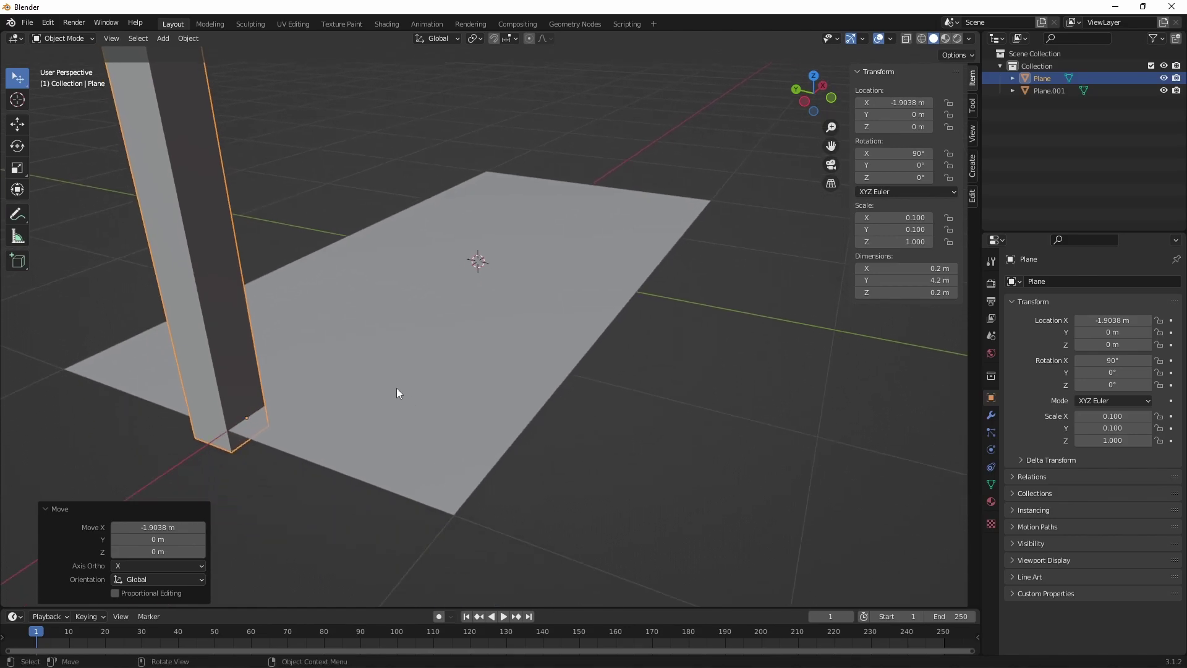
Move the pole to the floor corner at Y -1.0107 m, sinking it to Z -0.21988 m.
key("g")
key("y")
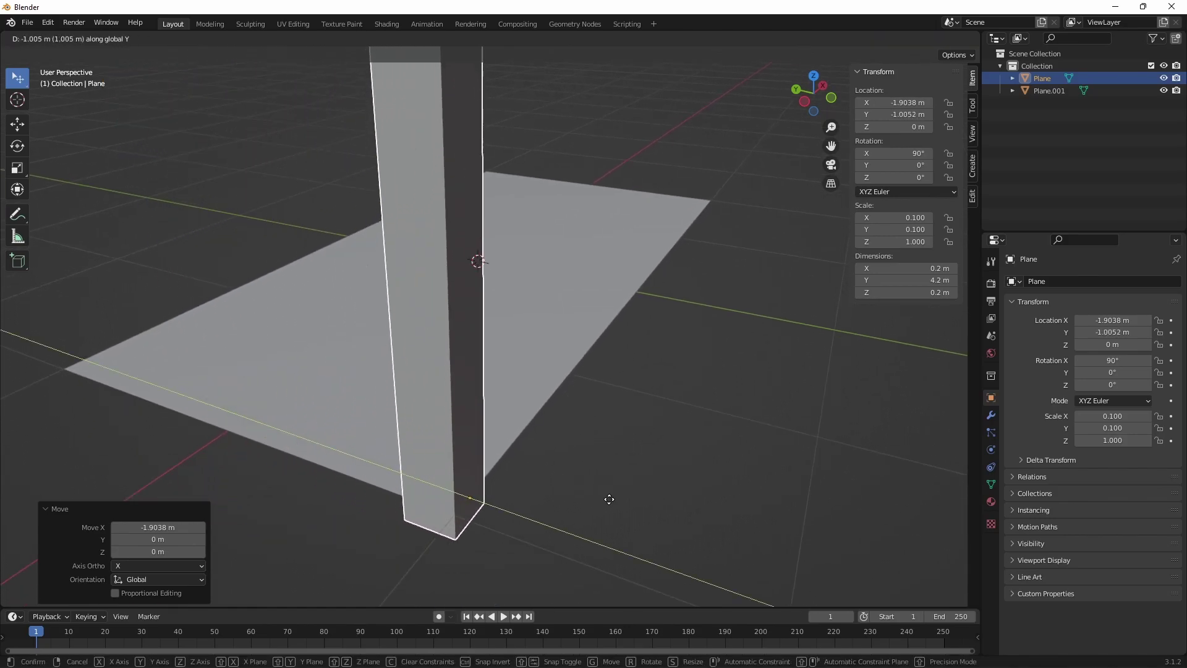
left_click(618, 489)
key("g")
key("z")
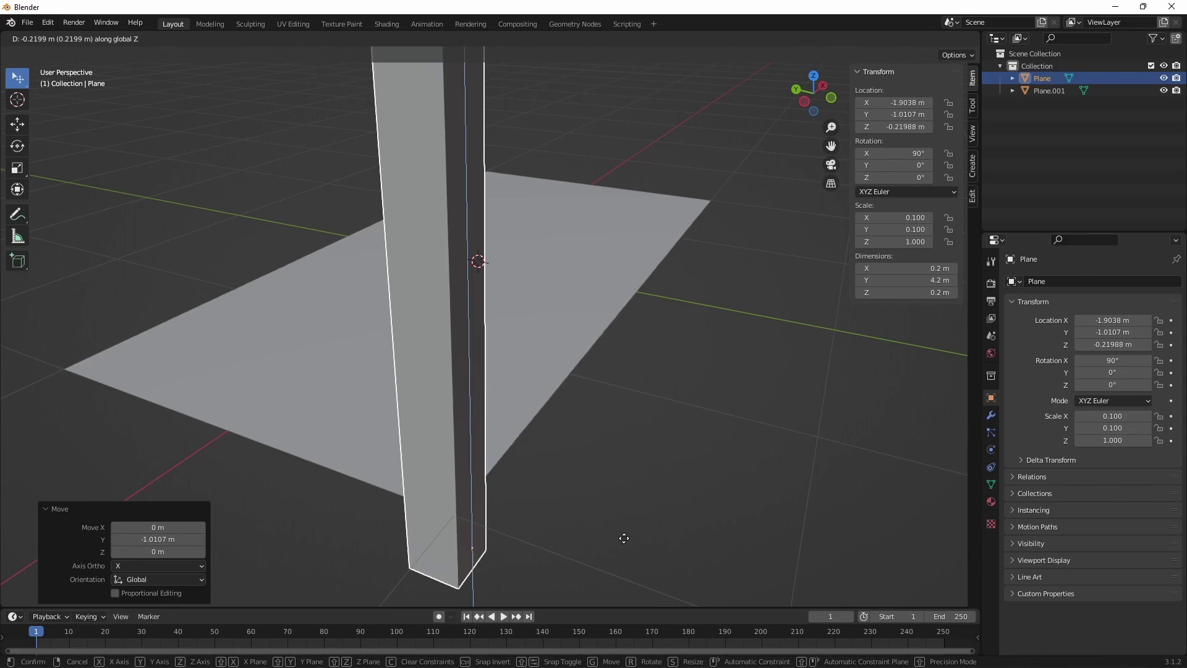
left_click(625, 543)
scroll(605, 479, "down", 3)
mouse_move(572, 398)
middle_mouse_down()
mouse_move(368, 325)
mouse_move(363, 362)
mouse_move(391, 319)
mouse_move(297, 388)
mouse_move(473, 377)
middle_mouse_up()
Extrude the floor plane down along Z into a slab with -0.2 m depth.
left_click(504, 320)
key("Tab")
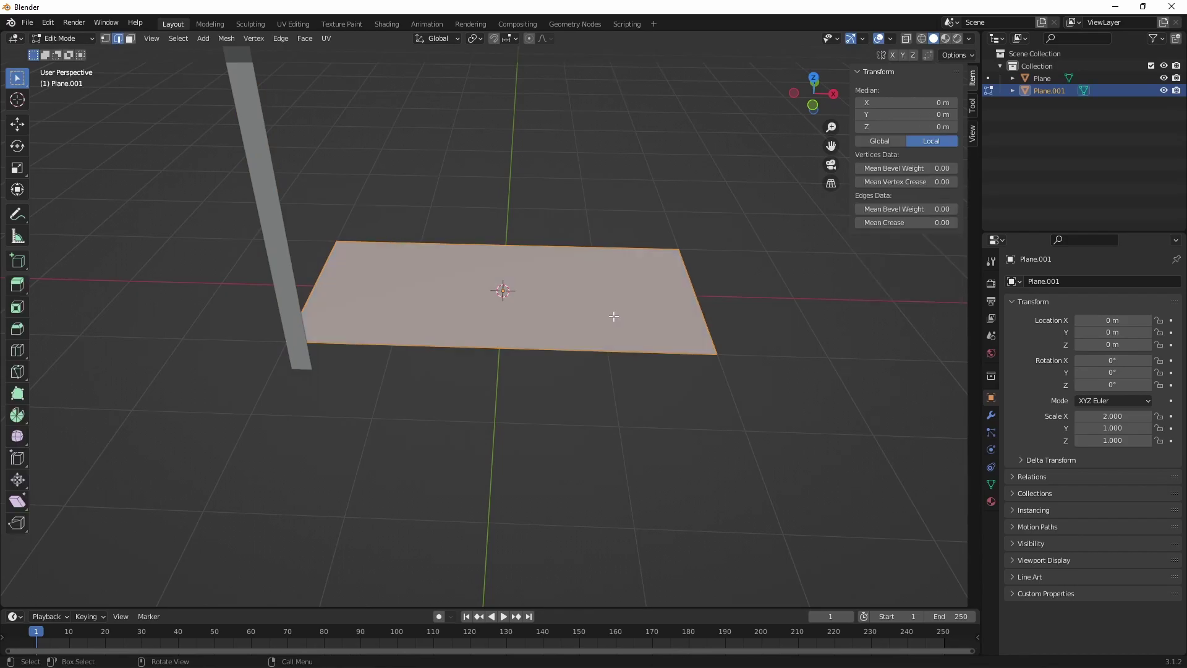
mouse_move(613, 316)
middle_mouse_down()
mouse_move(578, 251)
mouse_move(588, 267)
middle_mouse_up()
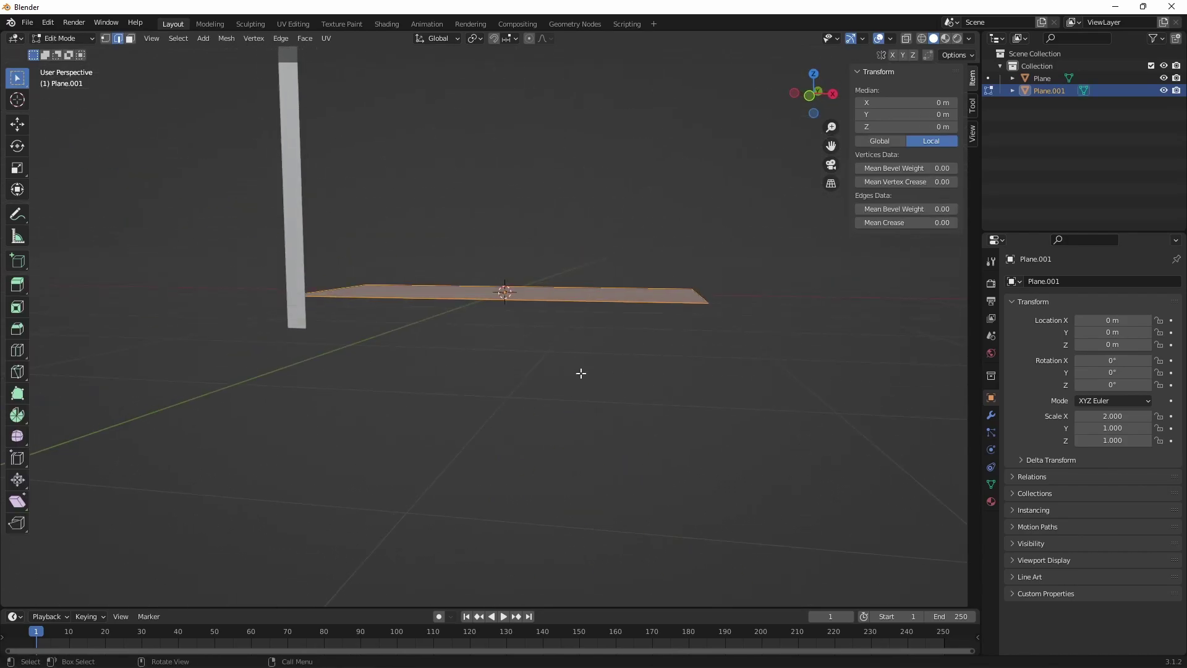
key("e")
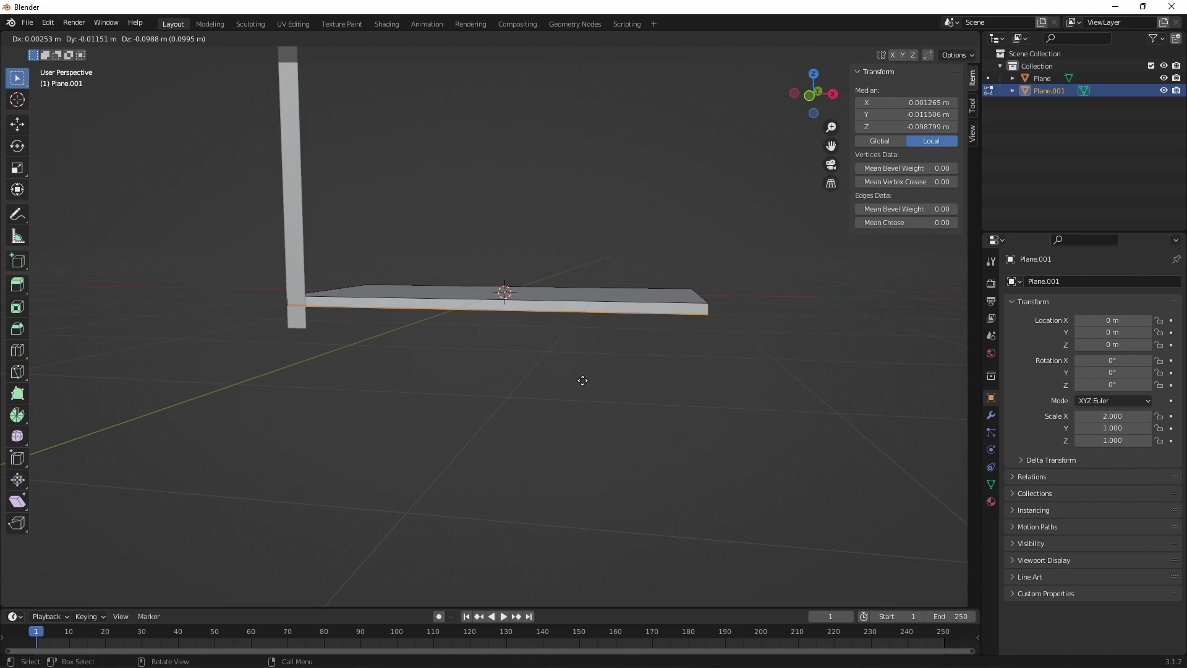
key("z")
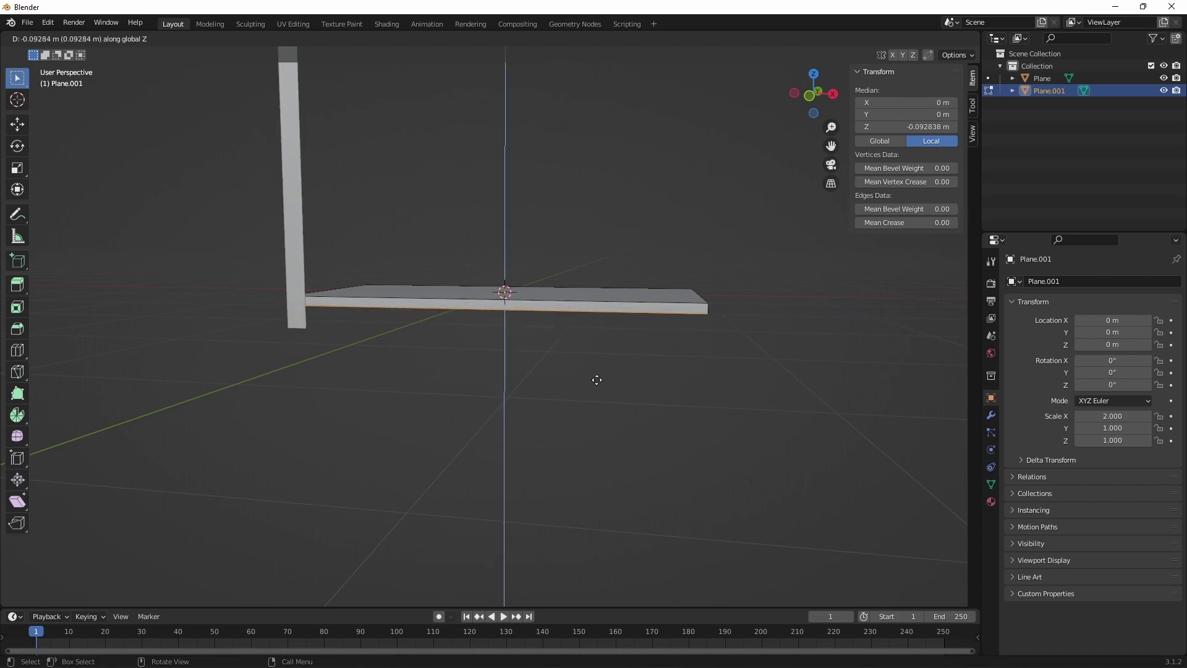
left_click(595, 379)
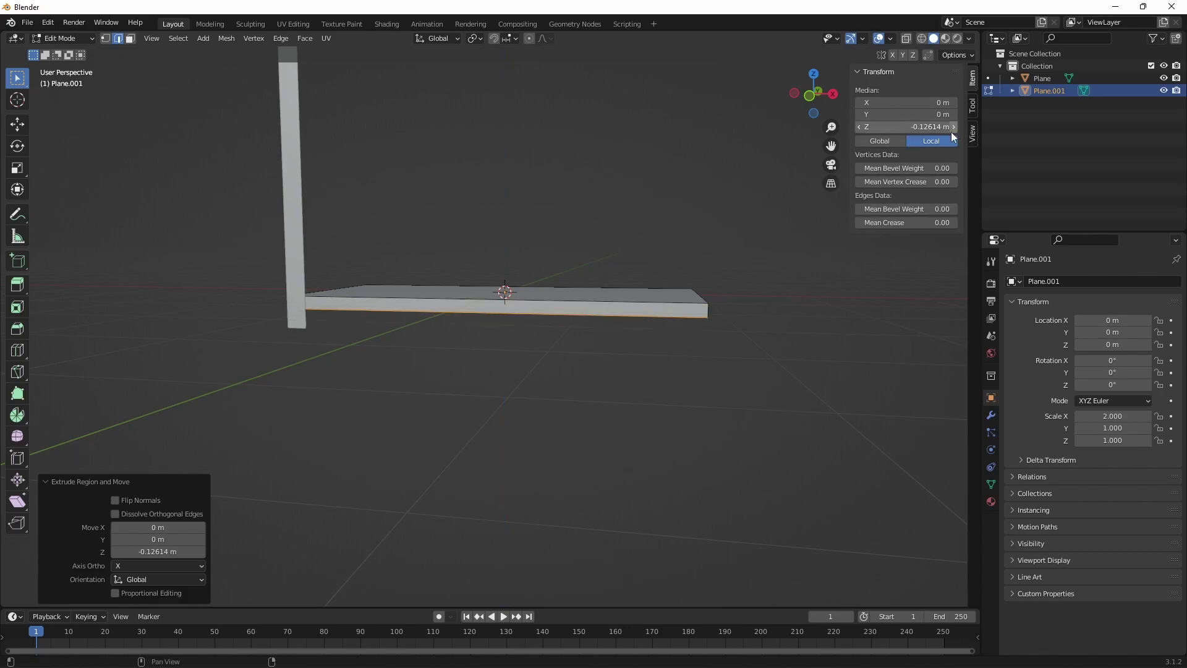
left_click(202, 551)
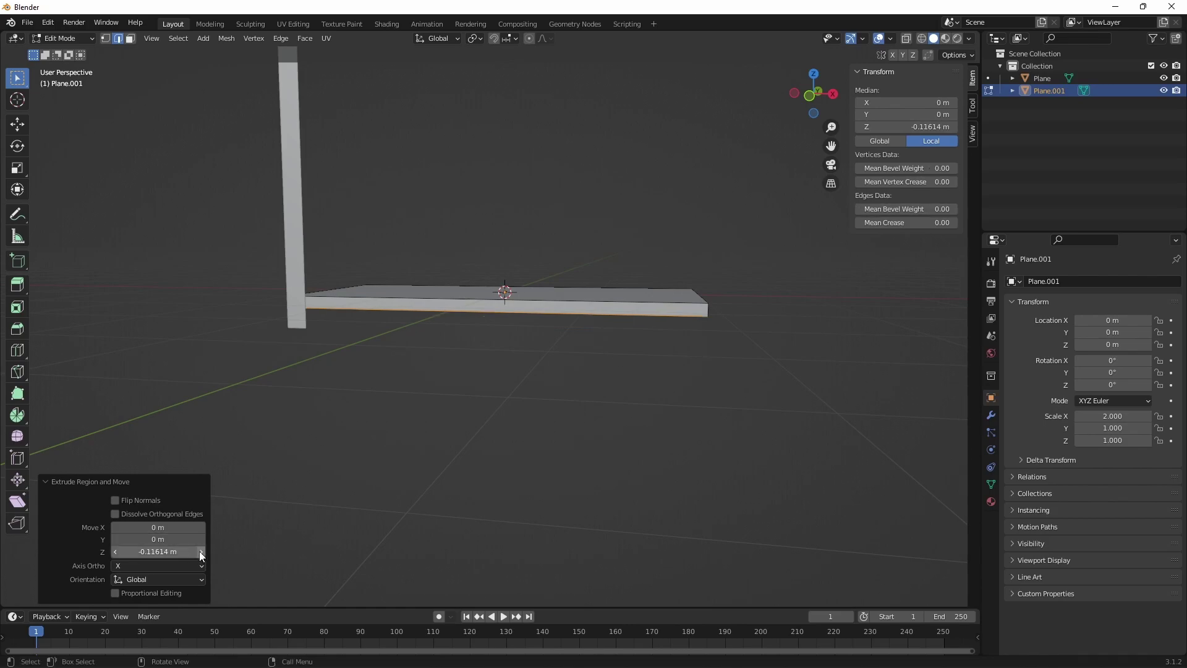
left_click(114, 551)
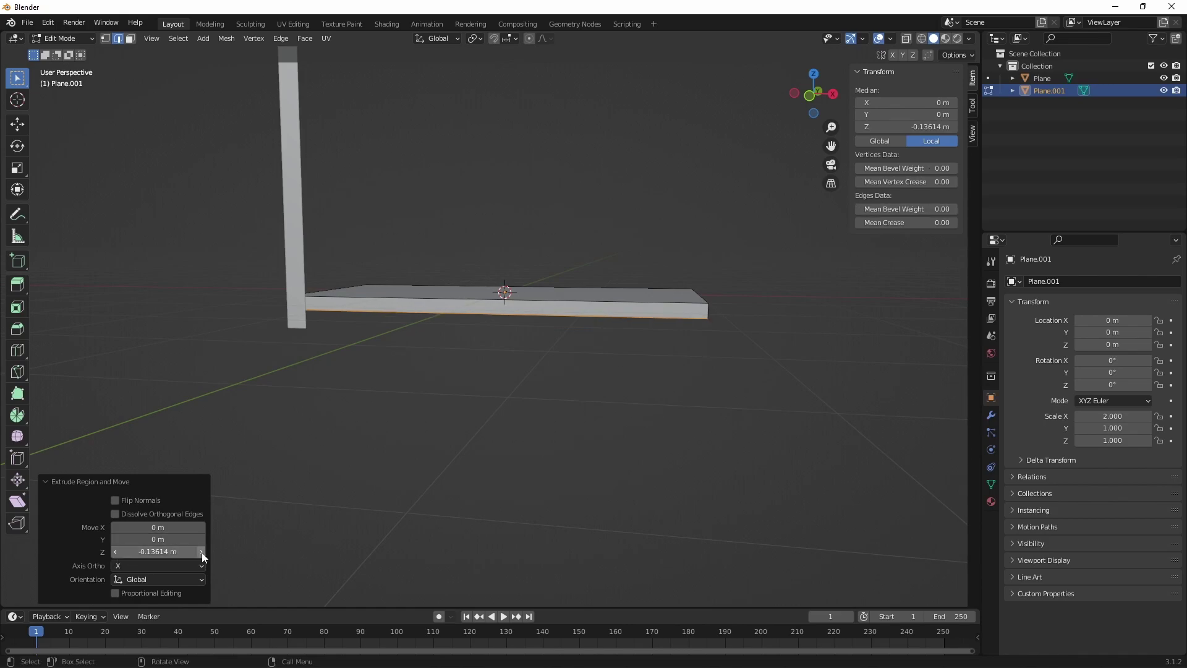
left_click_drag(158, 551, 169, 552)
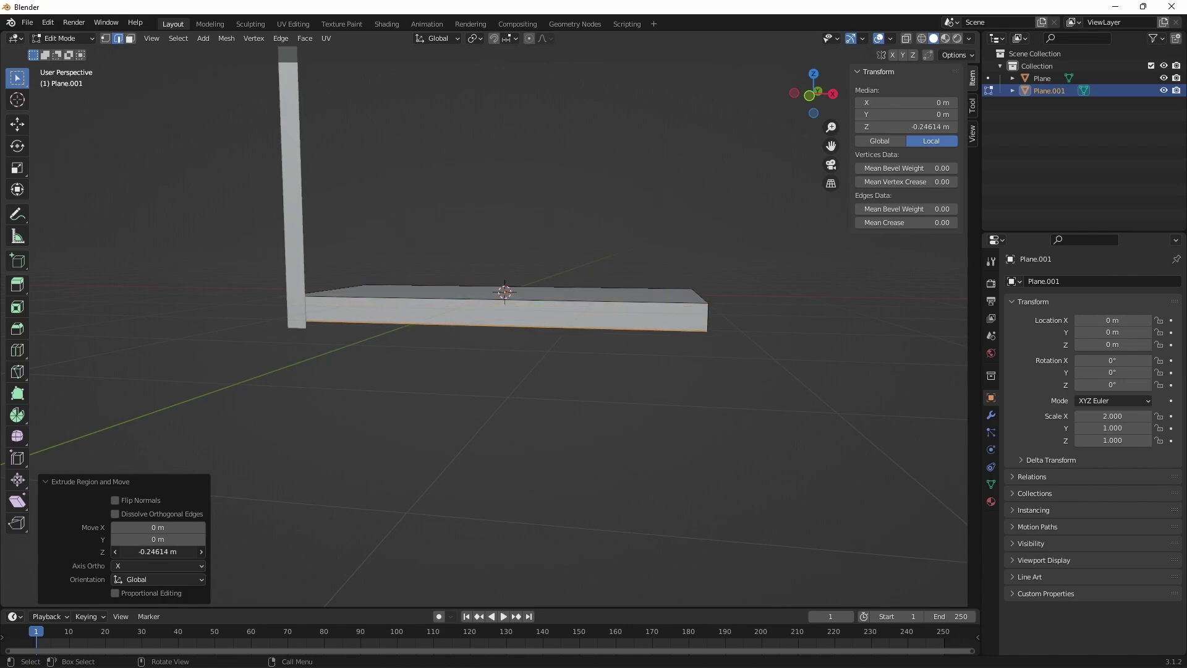
left_click(169, 551)
key("Return")
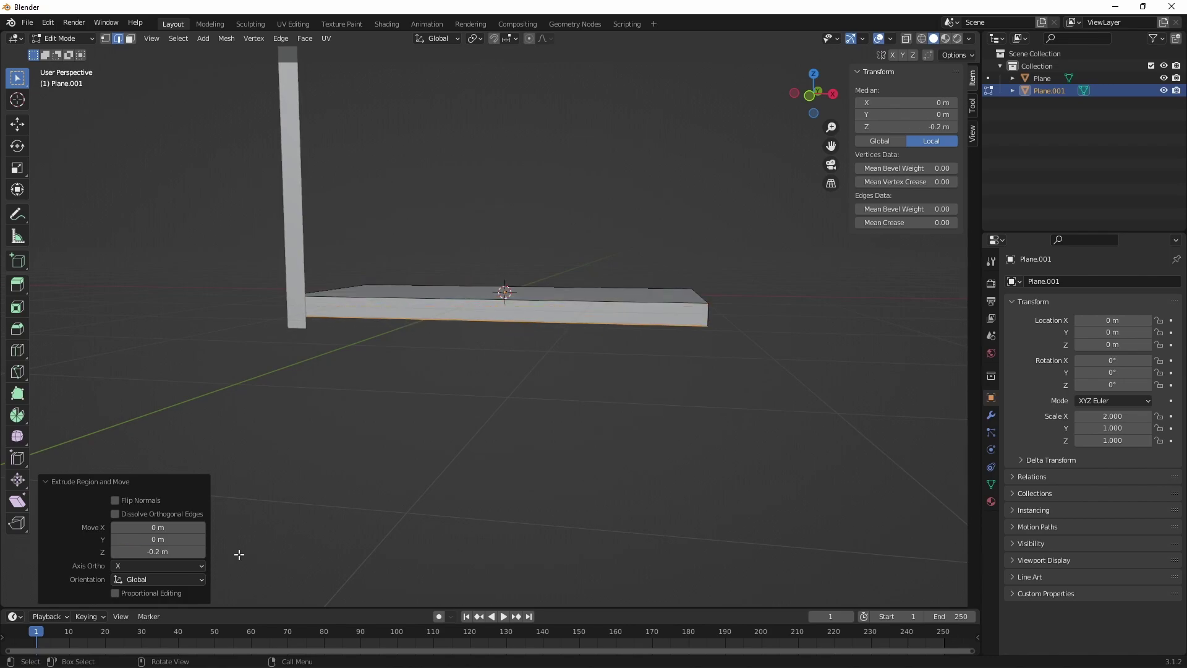
left_click(416, 246)
mouse_move(556, 186)
middle_mouse_down()
mouse_move(310, 199)
mouse_move(335, 349)
mouse_move(440, 177)
mouse_move(464, 180)
mouse_move(469, 339)
mouse_move(472, 291)
mouse_move(450, 254)
mouse_move(395, 384)
mouse_move(495, 347)
mouse_move(416, 347)
mouse_move(463, 334)
mouse_move(417, 451)
middle_mouse_up()
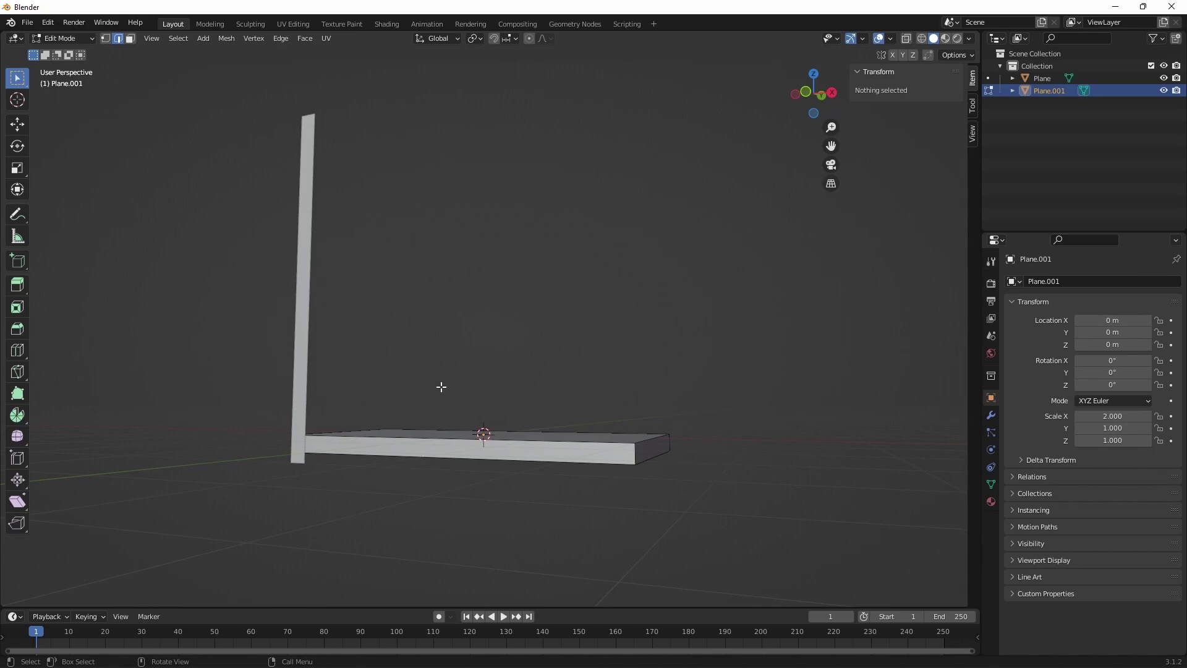
Reopen the extrude settings with F9 and reduce the slab depth to -0.1 m.
key("F9")
left_click(521, 473)
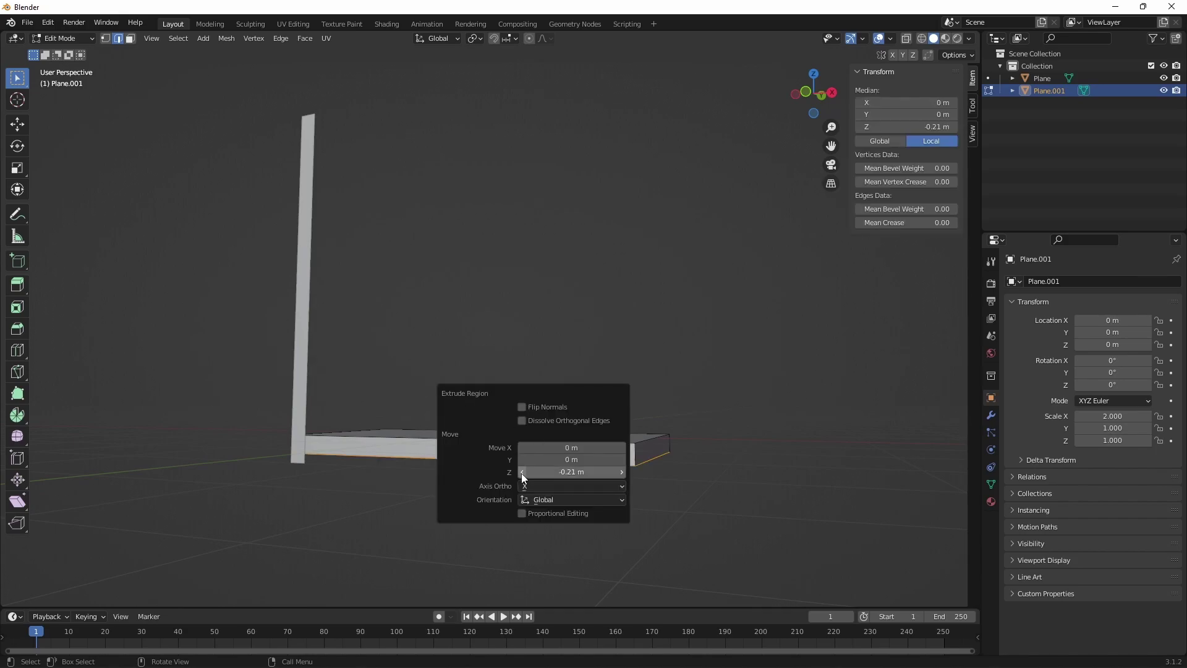
left_click(622, 473)
left_click(622, 473)
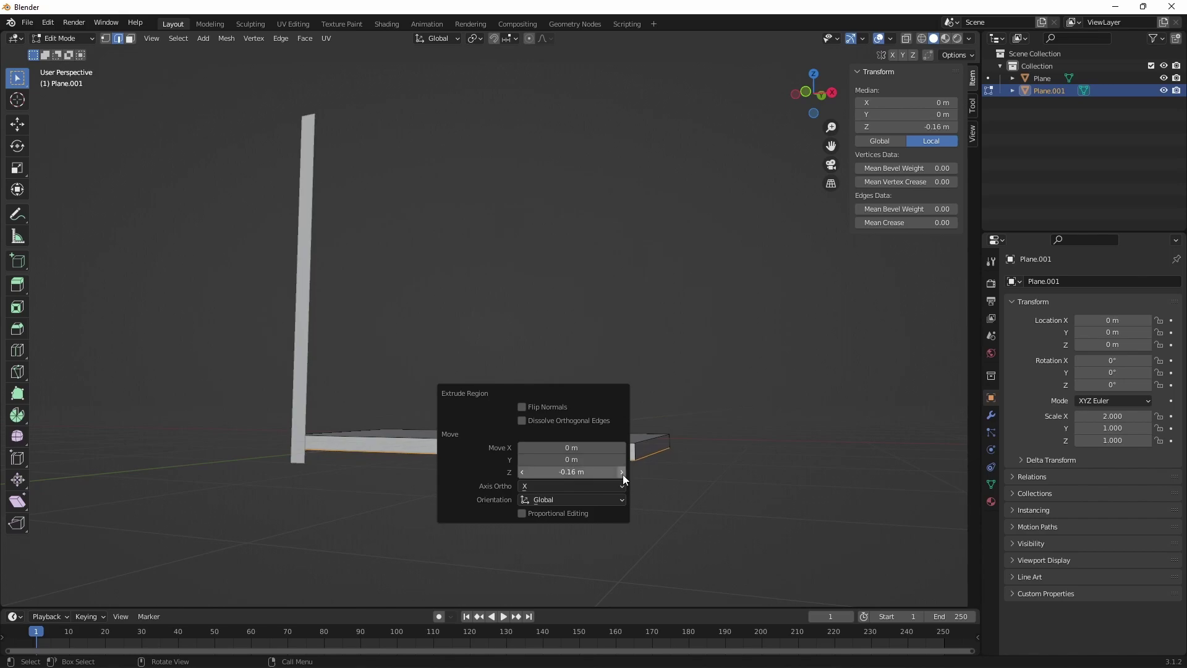
left_click(622, 473)
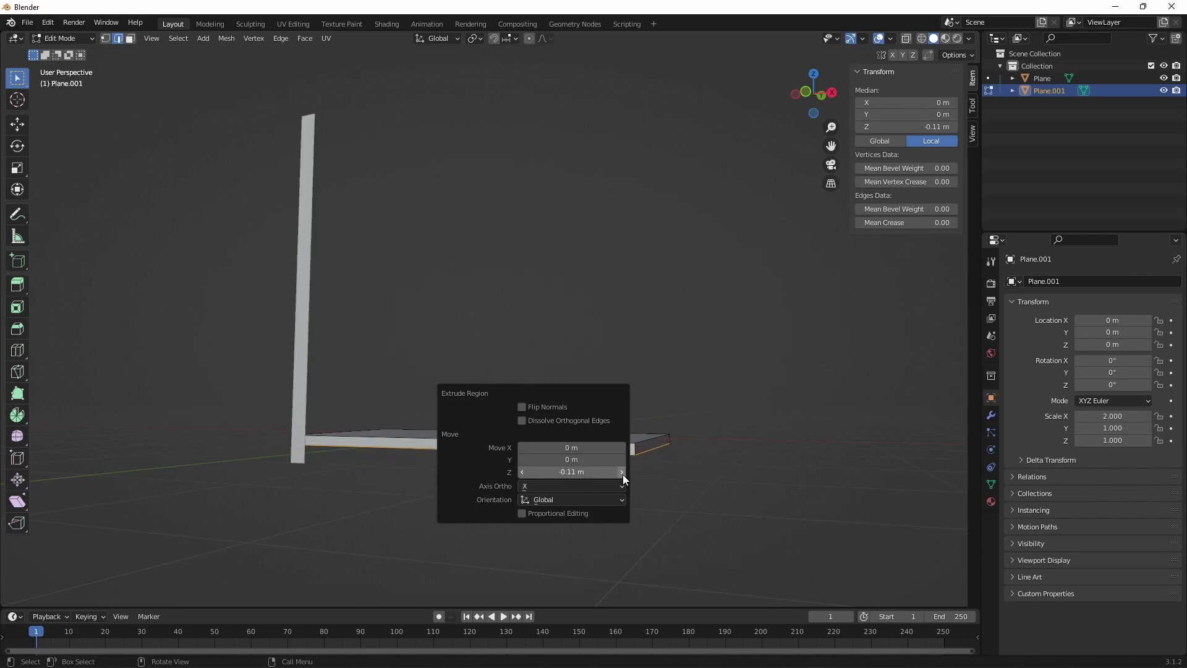
left_click(622, 474)
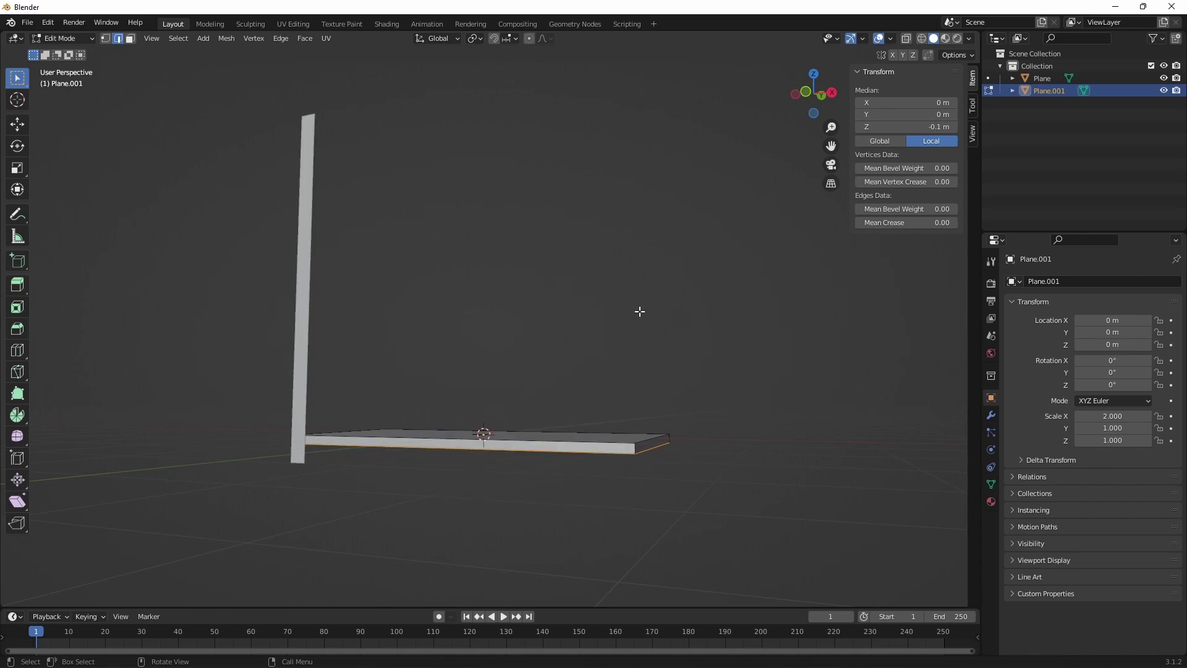
left_click(637, 309)
mouse_move(634, 314)
middle_mouse_down()
mouse_move(522, 309)
mouse_move(564, 332)
mouse_move(599, 377)
middle_mouse_up()
Duplicate the post and shelf in place and move the copies into a new LP collection.
key("Tab")
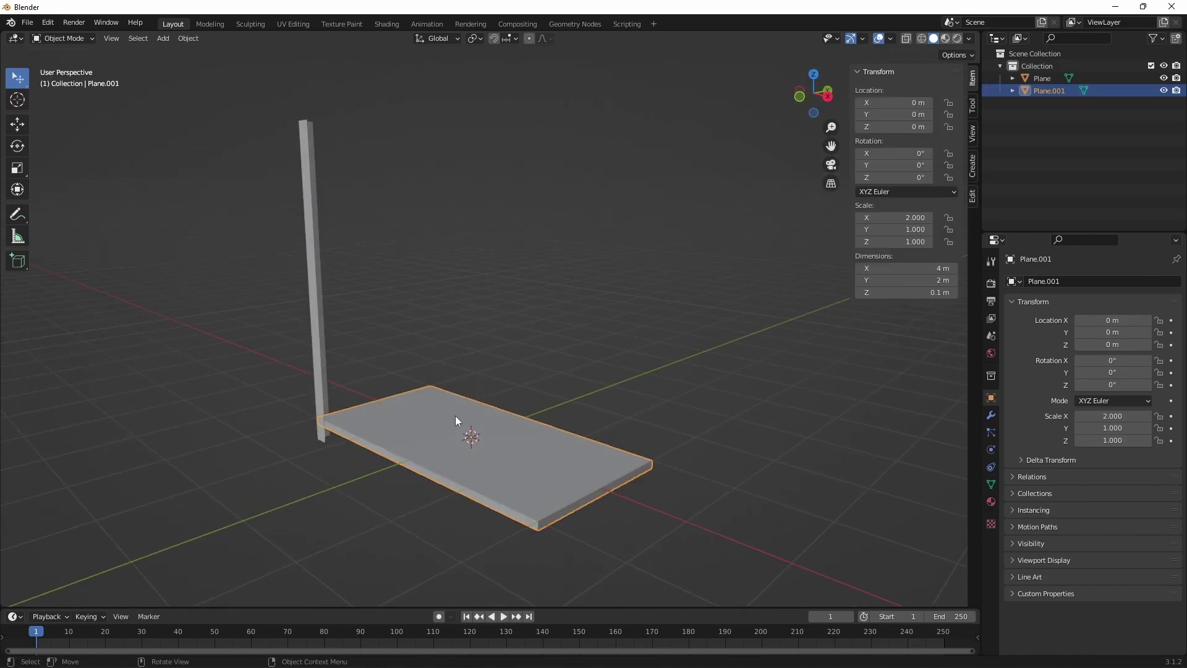
left_click(320, 380)
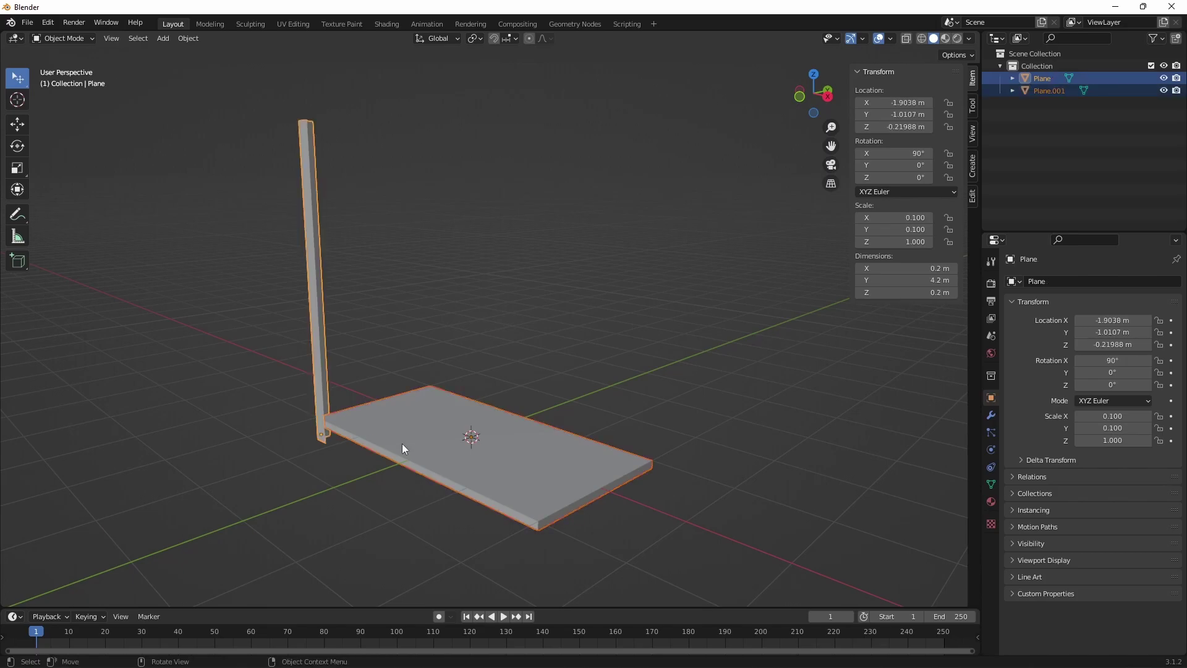
left_click(401, 443, "shift")
key("shift+d")
right_click(402, 444)
key("m")
left_click(596, 385)
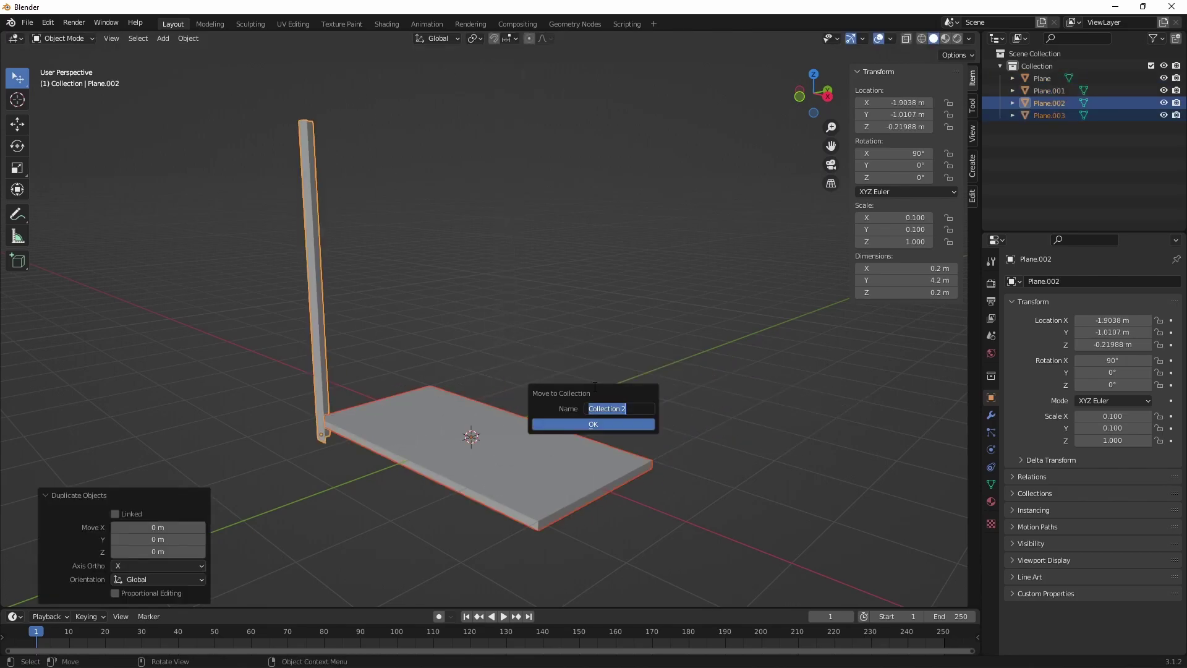
type("LP")
left_click(614, 425)
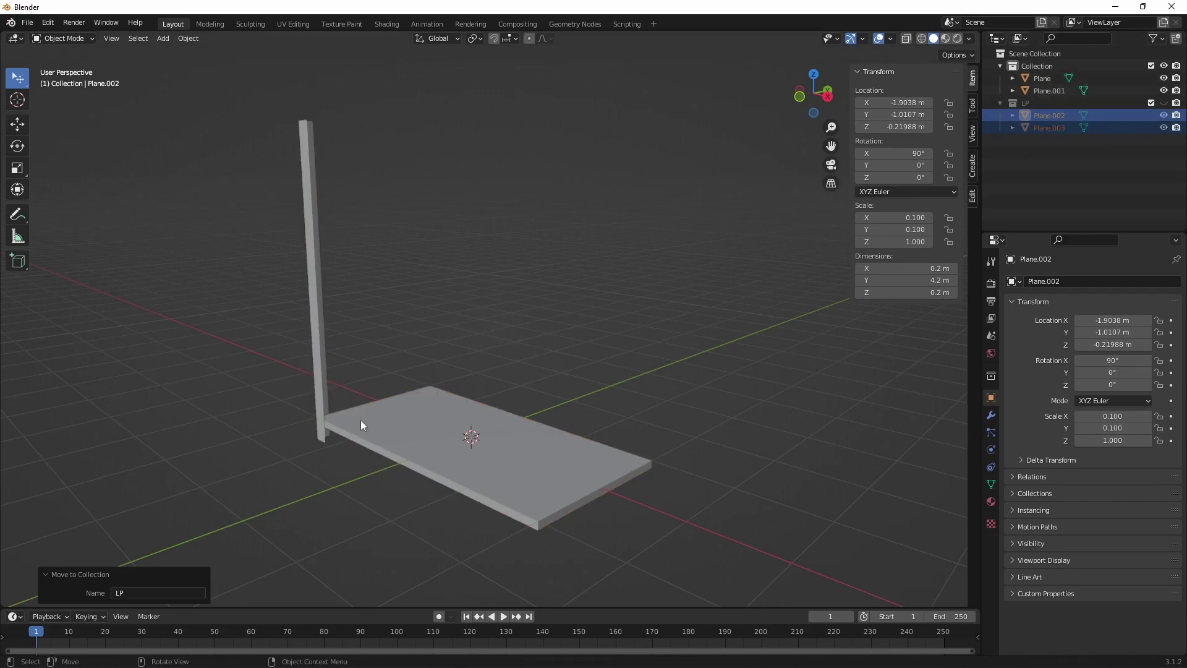
Move the original post and shelf into a new HP collection.
key("a")
key("m")
left_click(429, 366)
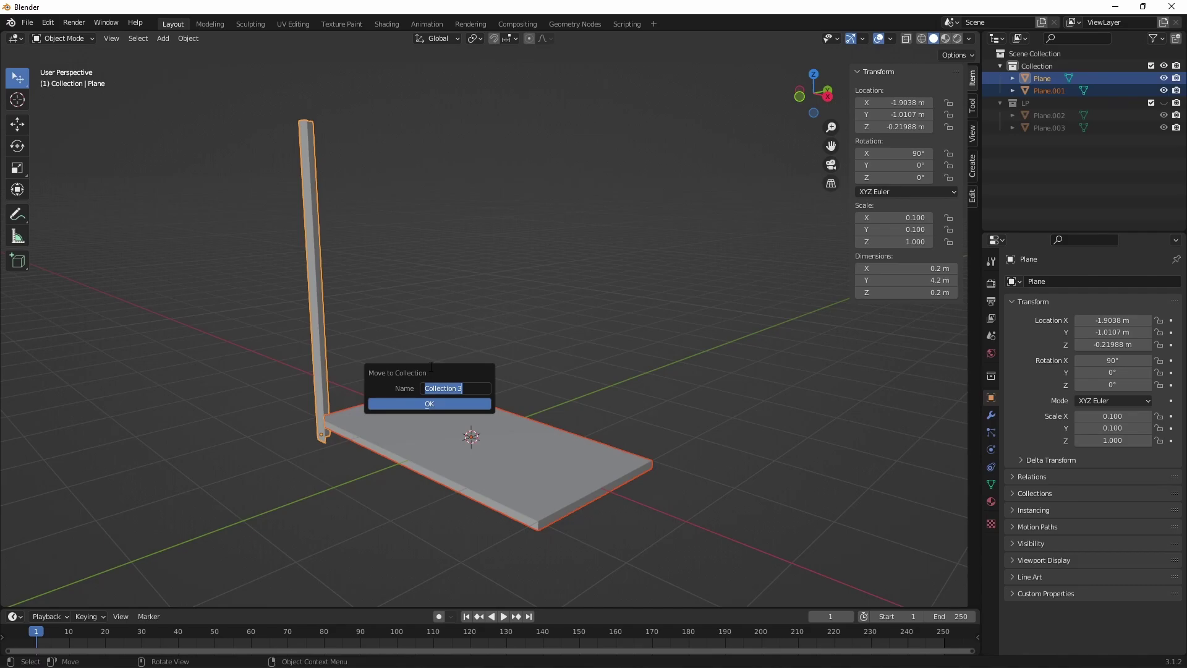
type("HP")
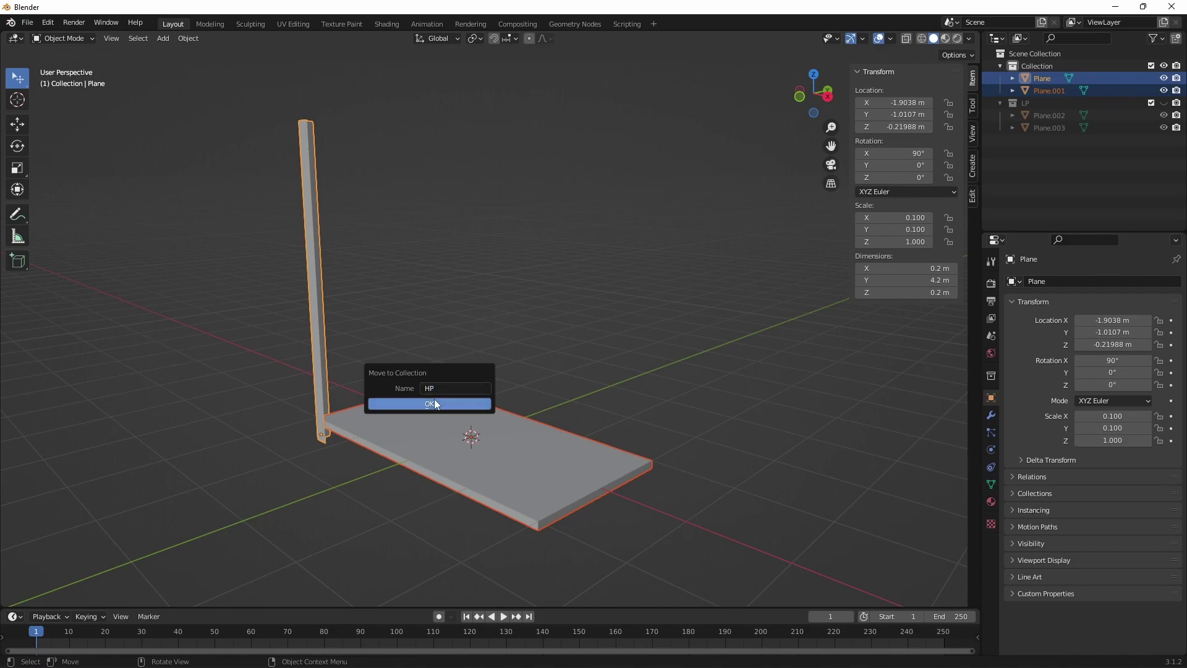
left_click(433, 403)
left_click(730, 309)
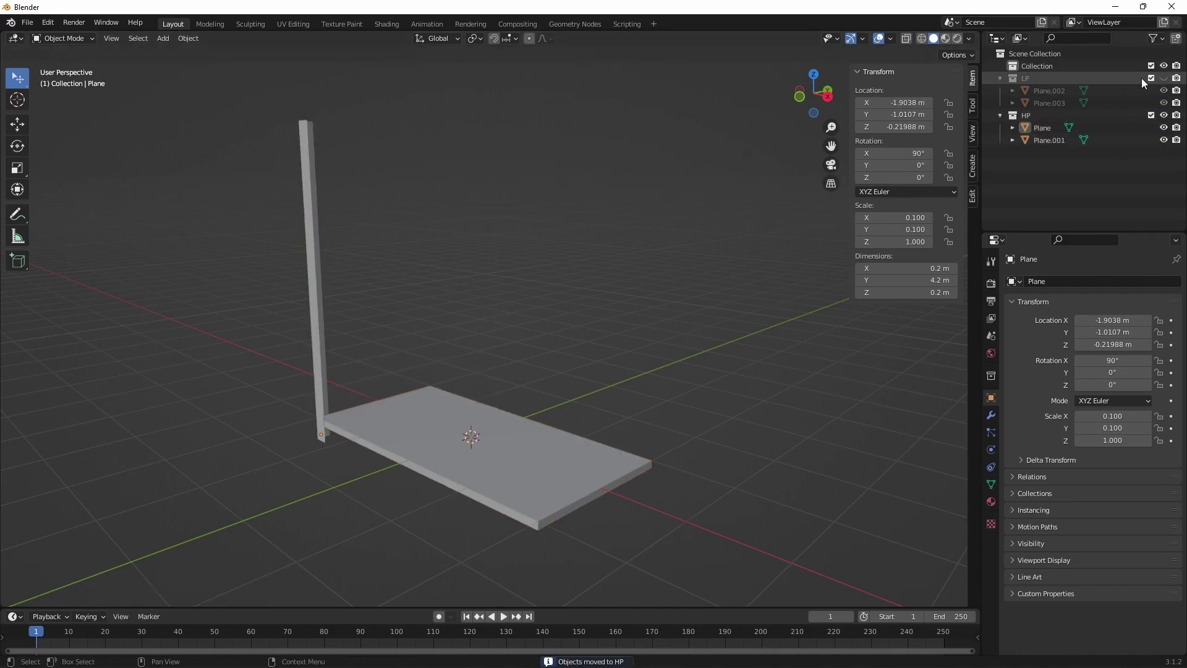
left_click(384, 420)
mouse_move(392, 413)
middle_mouse_down()
mouse_move(436, 336)
mouse_move(522, 388)
mouse_move(487, 392)
middle_mouse_up()
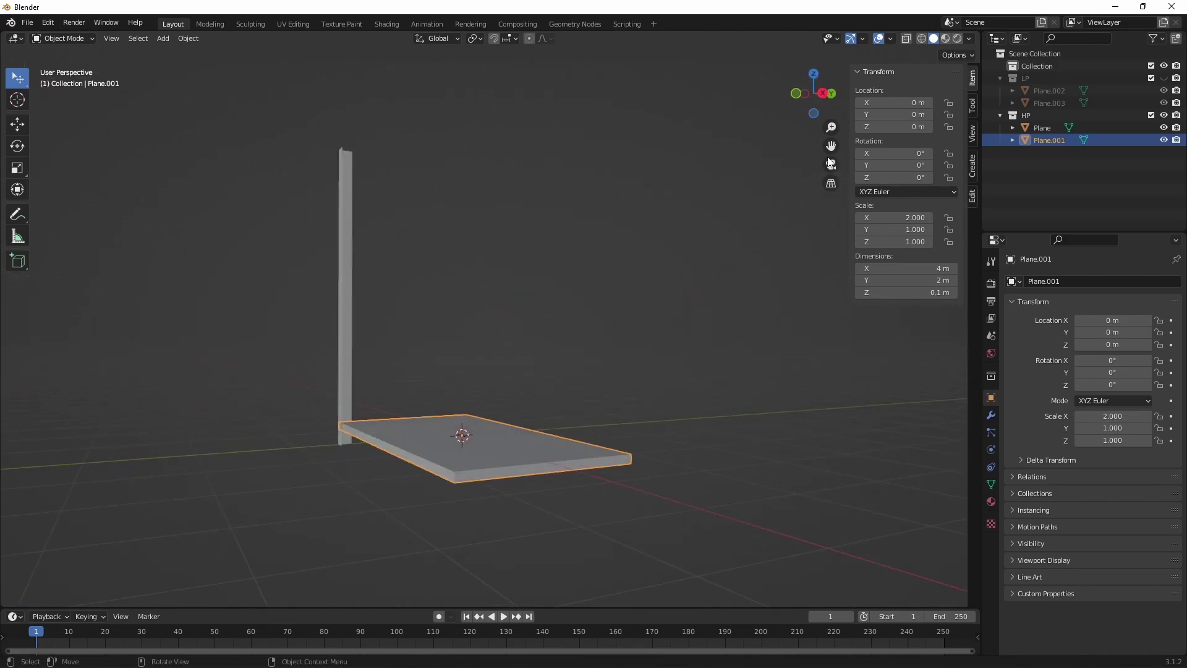
Select Plane.001's large face and apply the plate's scale so it reads 1.000 on all axes.
left_click(891, 39)
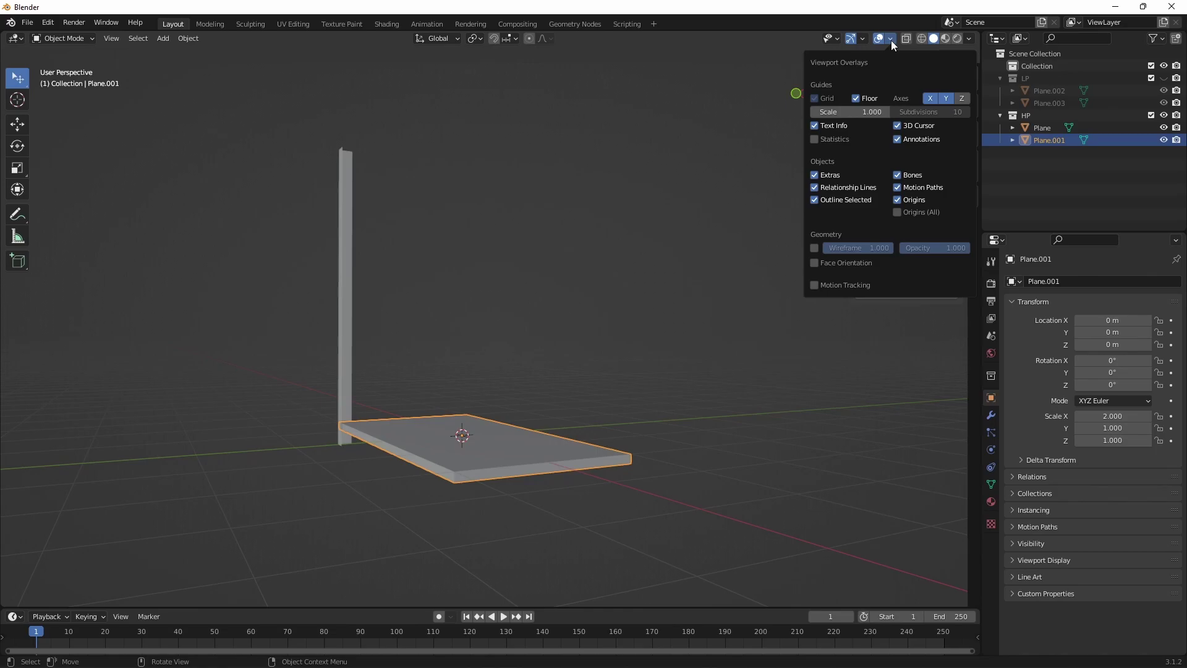
key("n")
mouse_move(829, 79)
middle_mouse_down()
mouse_move(703, 303)
mouse_move(655, 325)
middle_mouse_up()
left_click(509, 410)
key("Tab")
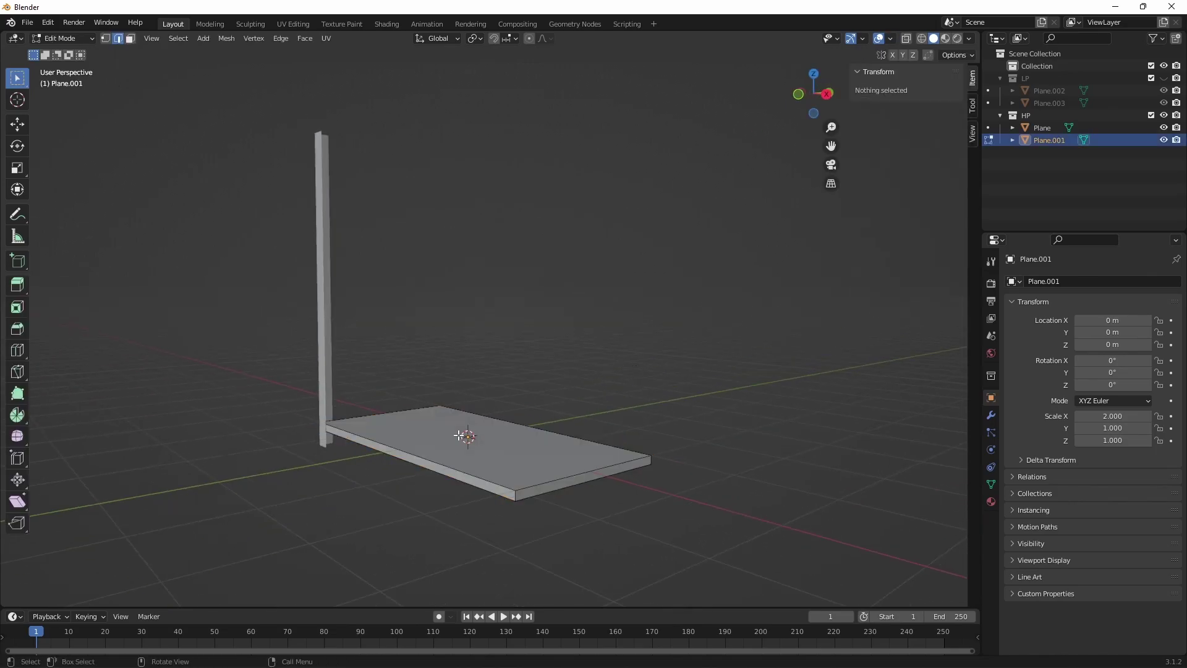
middle_click_drag(573, 384, 544, 276)
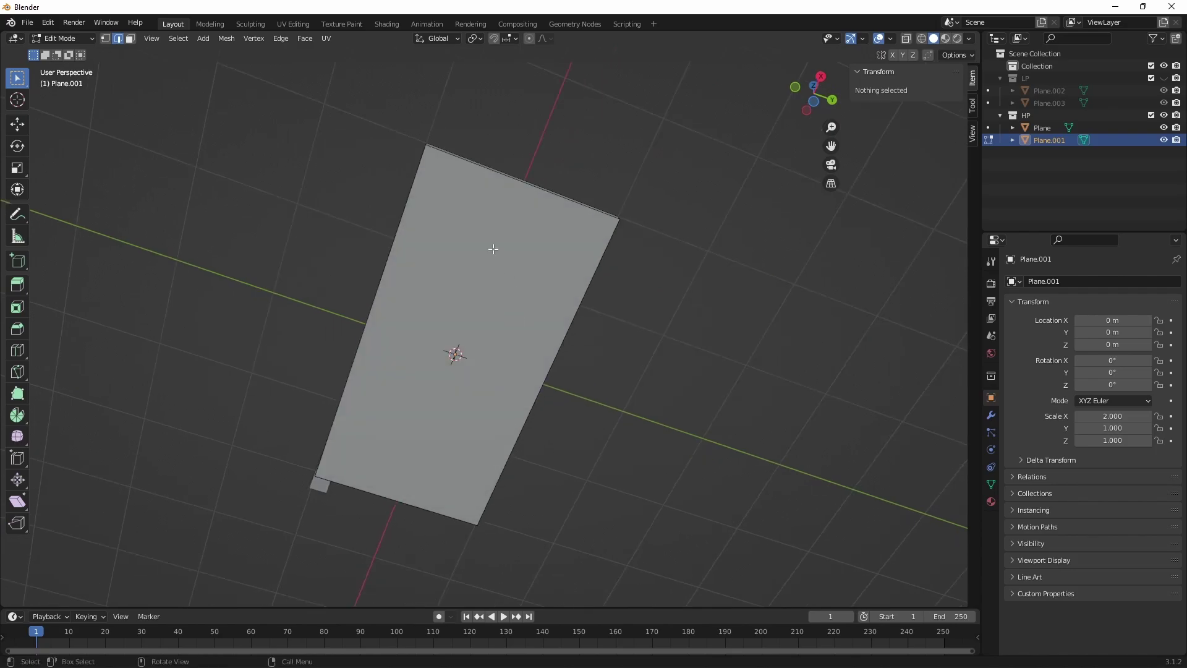
left_click(487, 289)
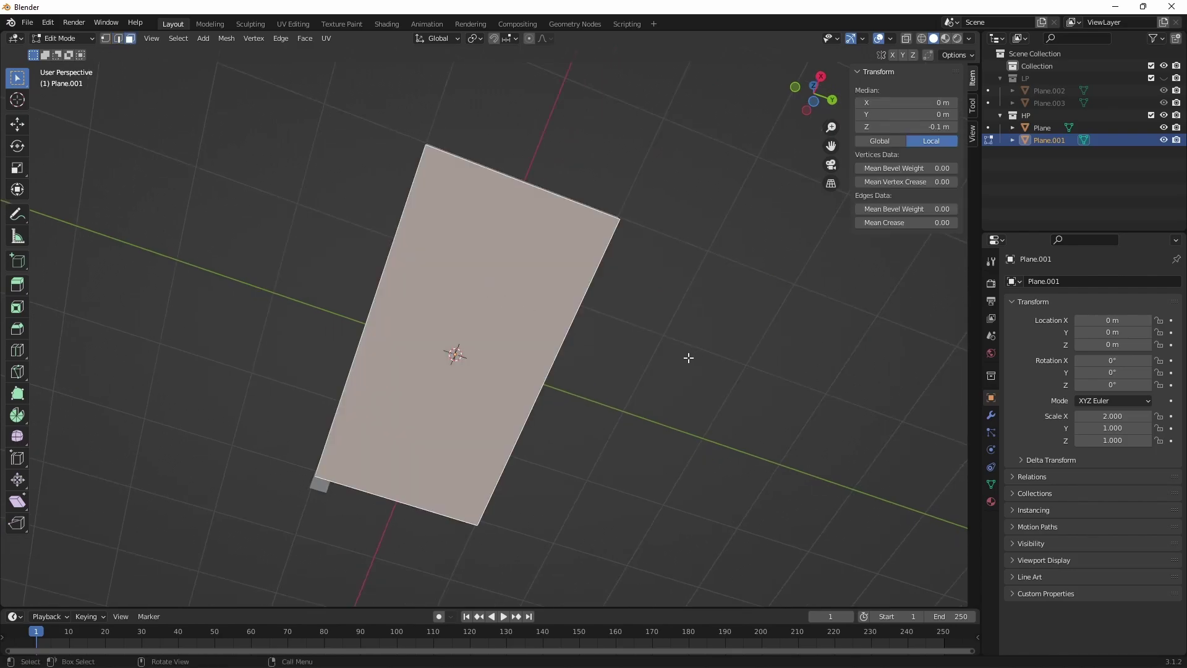
key("Tab")
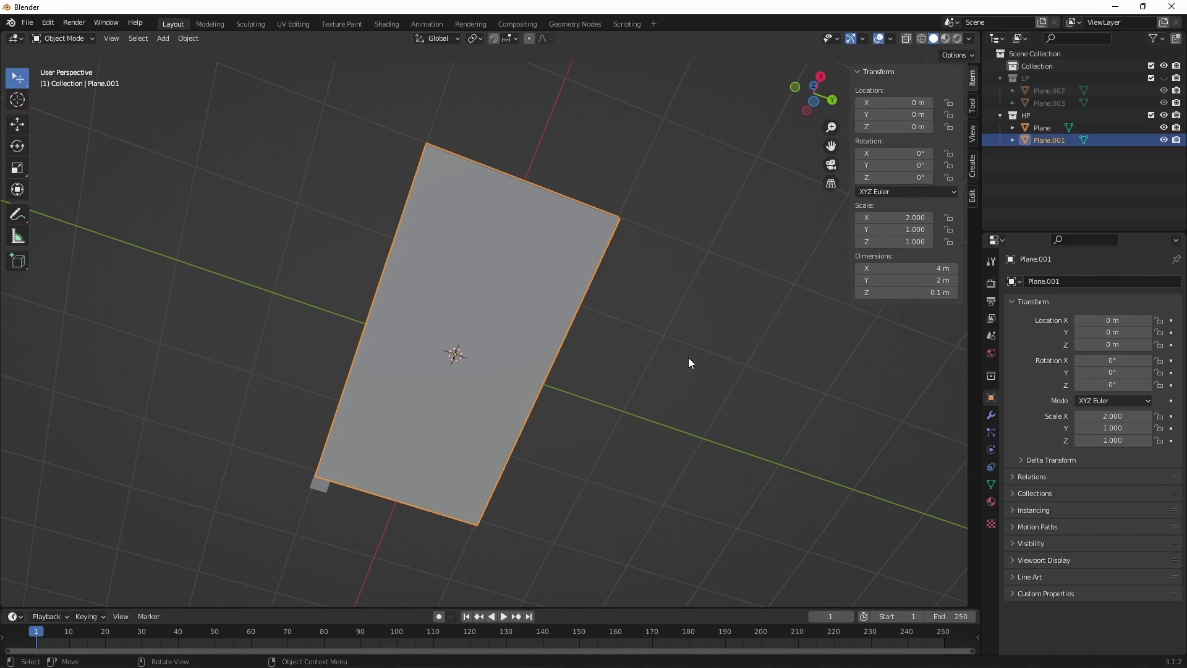
key("ctrl+a")
left_click(688, 357)
Inset the plate's large face by a 0.06656 m border.
key("Tab")
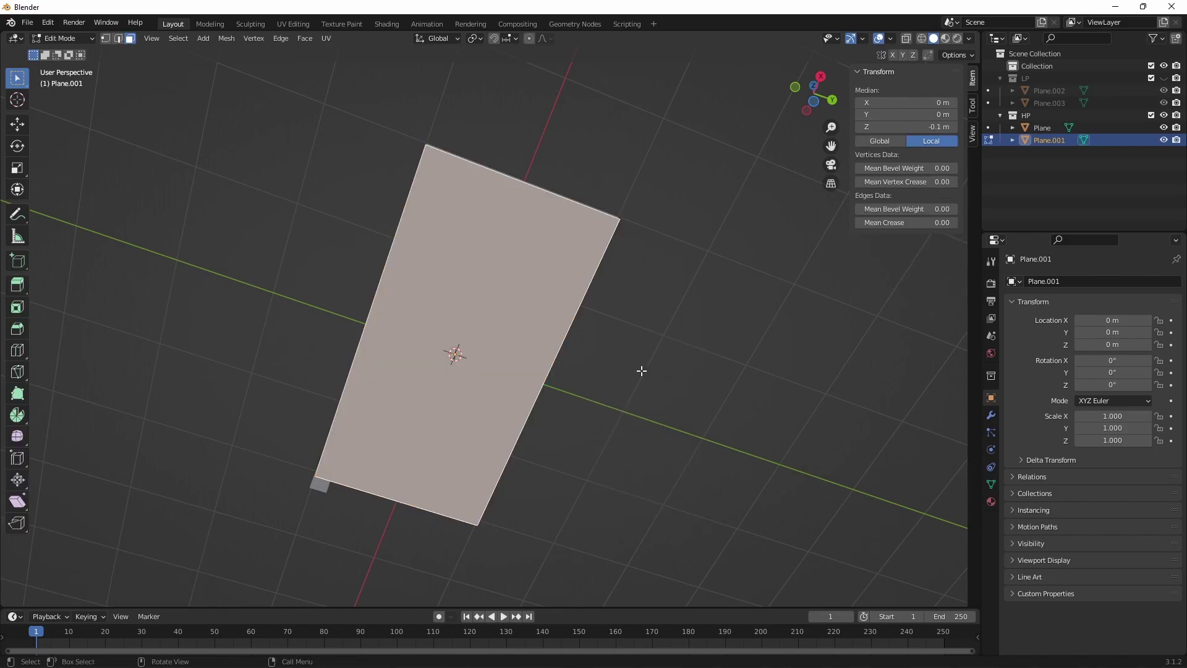
key("i")
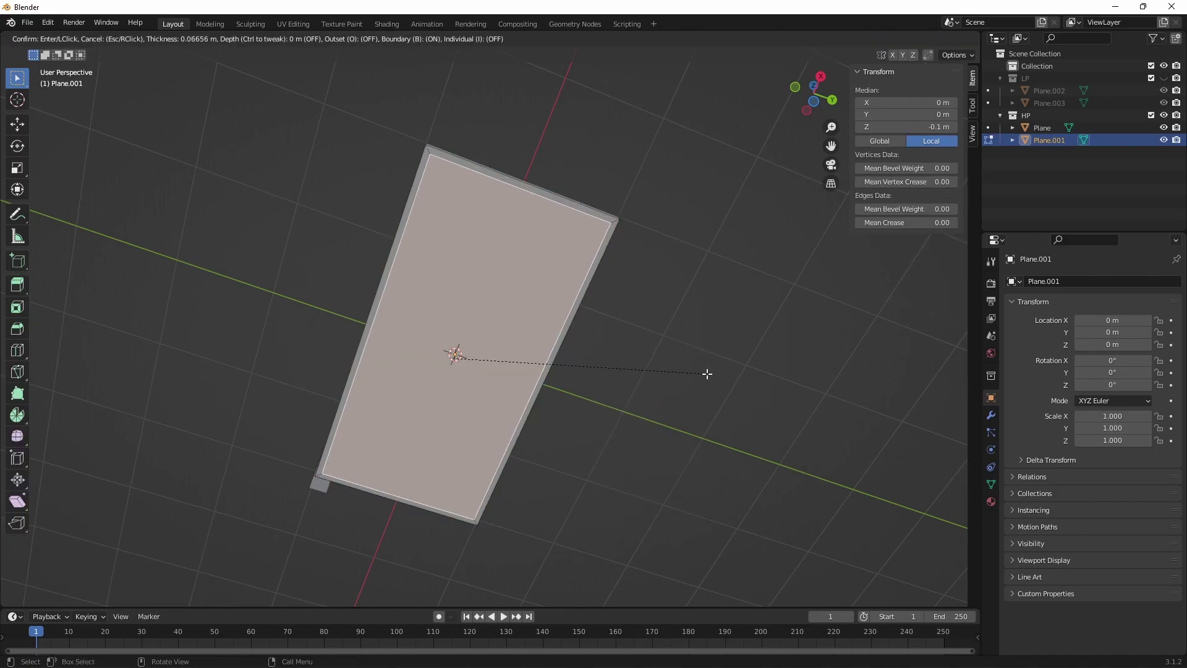
left_click(707, 374)
mouse_move(694, 316)
middle_mouse_down()
mouse_move(633, 313)
mouse_move(701, 340)
middle_mouse_up()
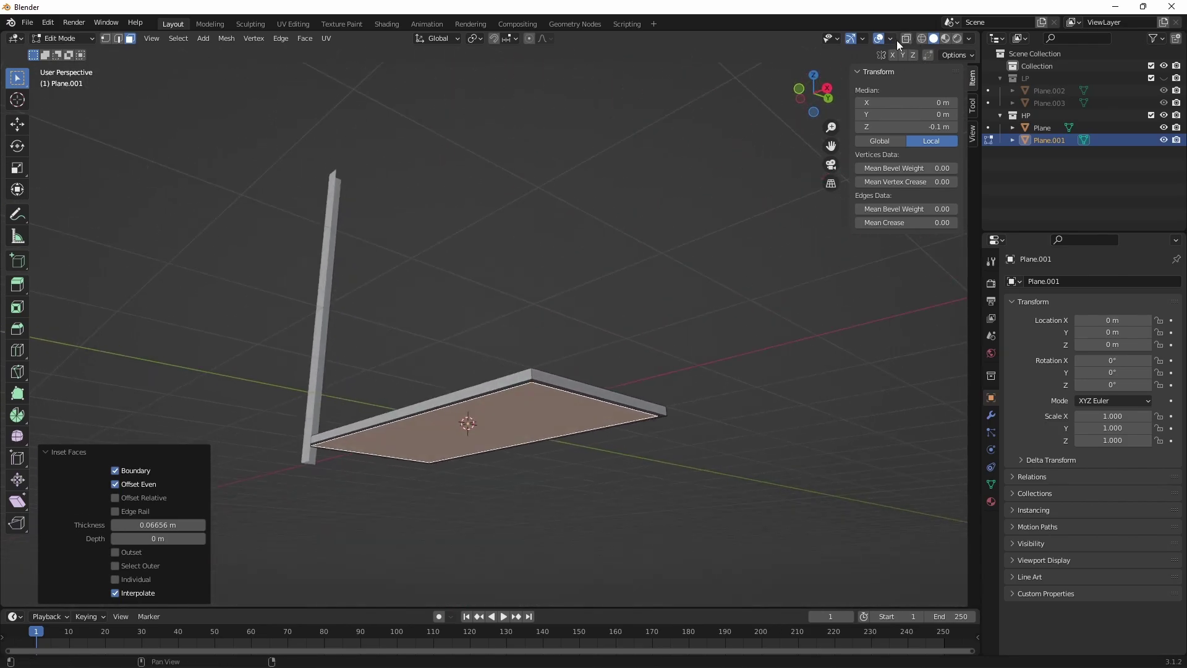
middle_click_drag(900, 73, 614, 474)
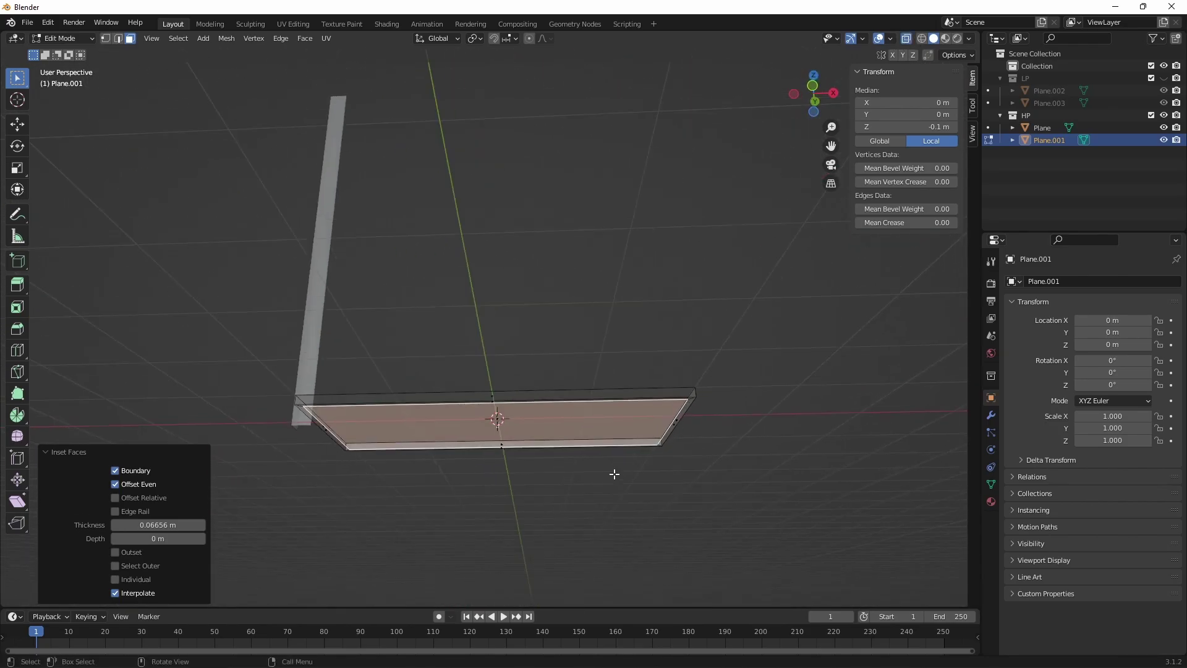
Extrude the inset face a short distance and return to Object Mode.
key("g")
key("z")
key("z")
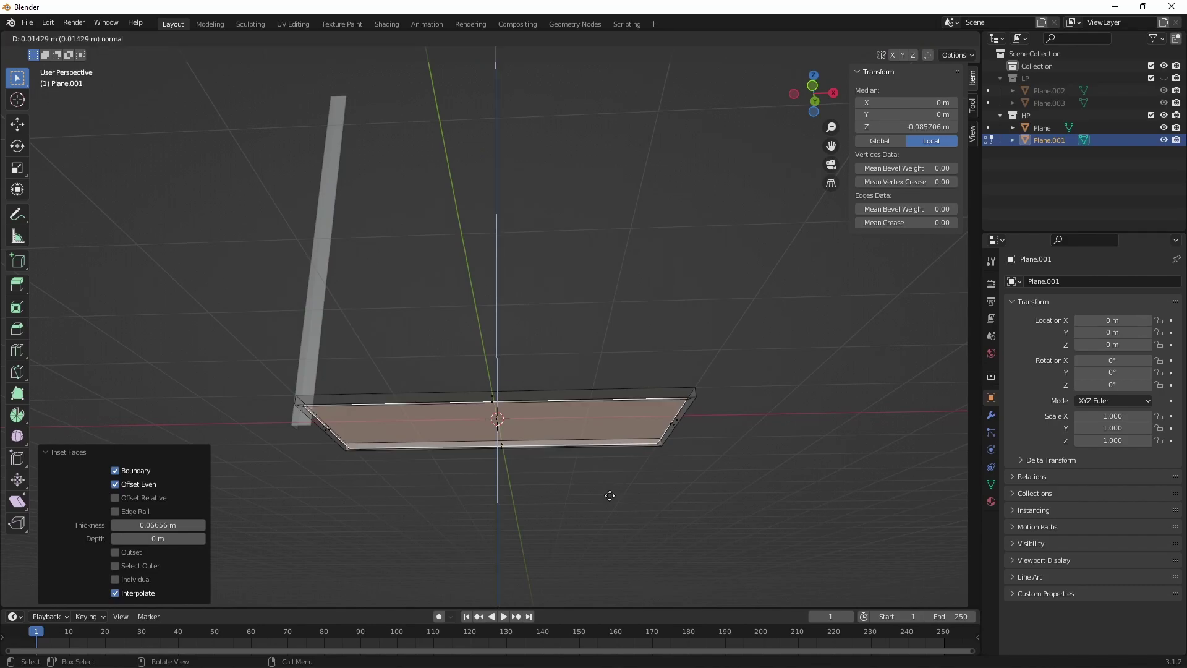
key("z")
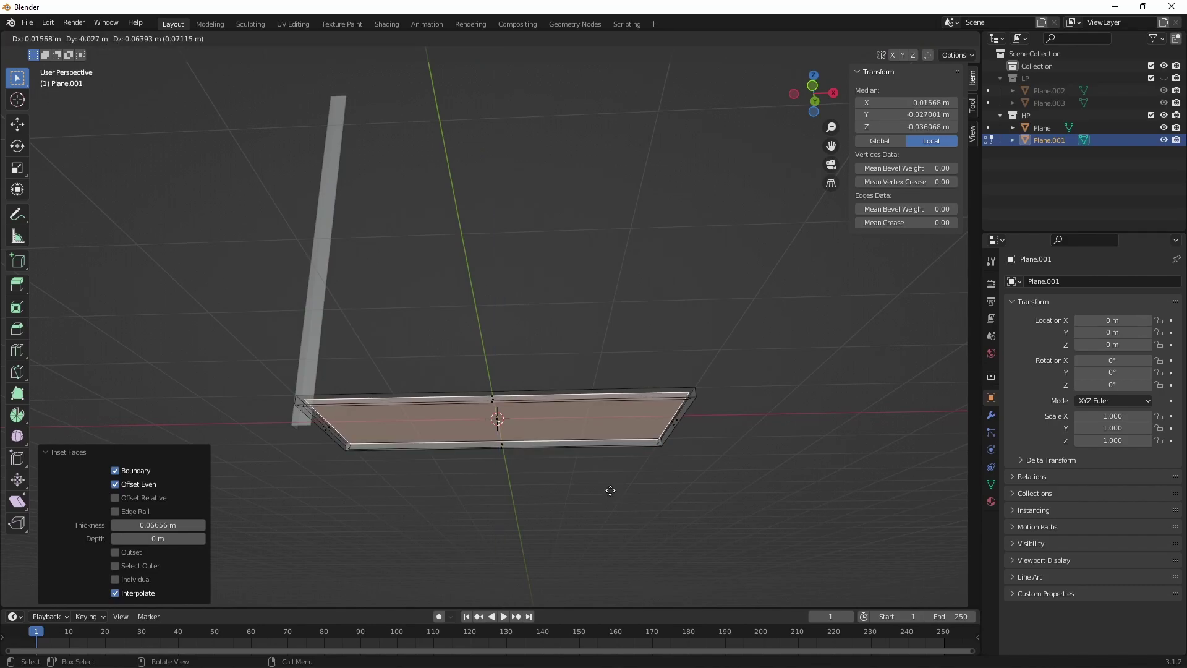
left_click(610, 489)
mouse_move(611, 488)
middle_mouse_down()
mouse_move(639, 364)
mouse_move(684, 282)
mouse_move(627, 278)
mouse_move(633, 409)
middle_mouse_up()
key("Tab")
Add a Solidify modifier to the high-poly corner post.
left_click(328, 356)
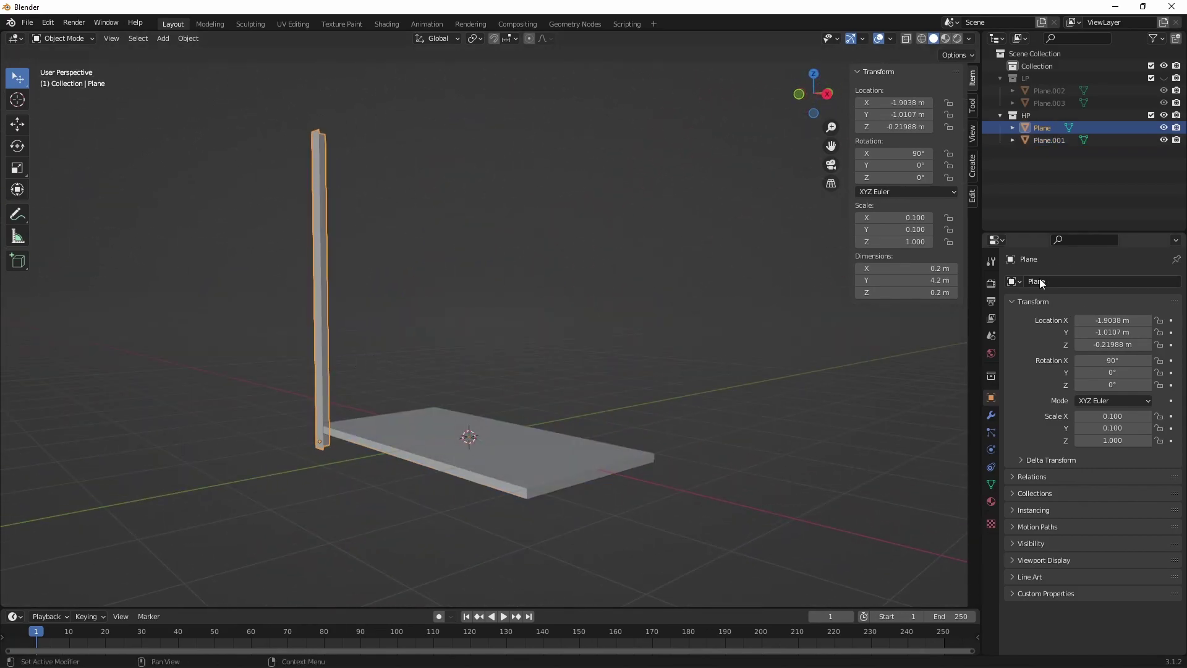
left_click(991, 415)
left_click(1051, 281)
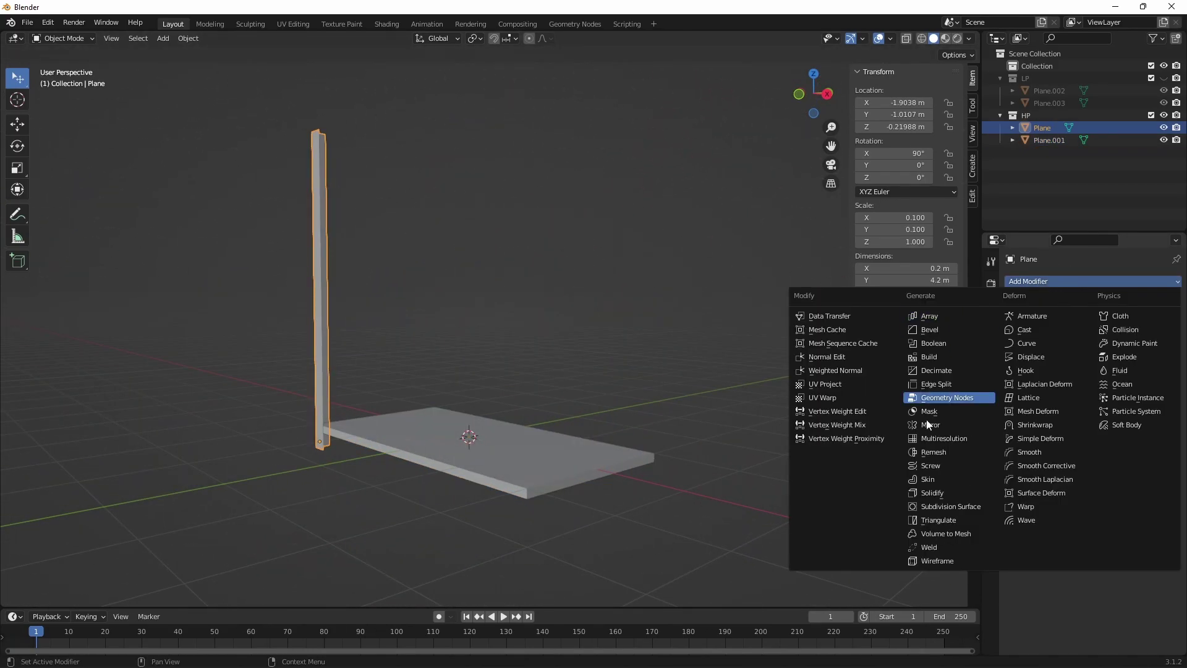
left_click(933, 493)
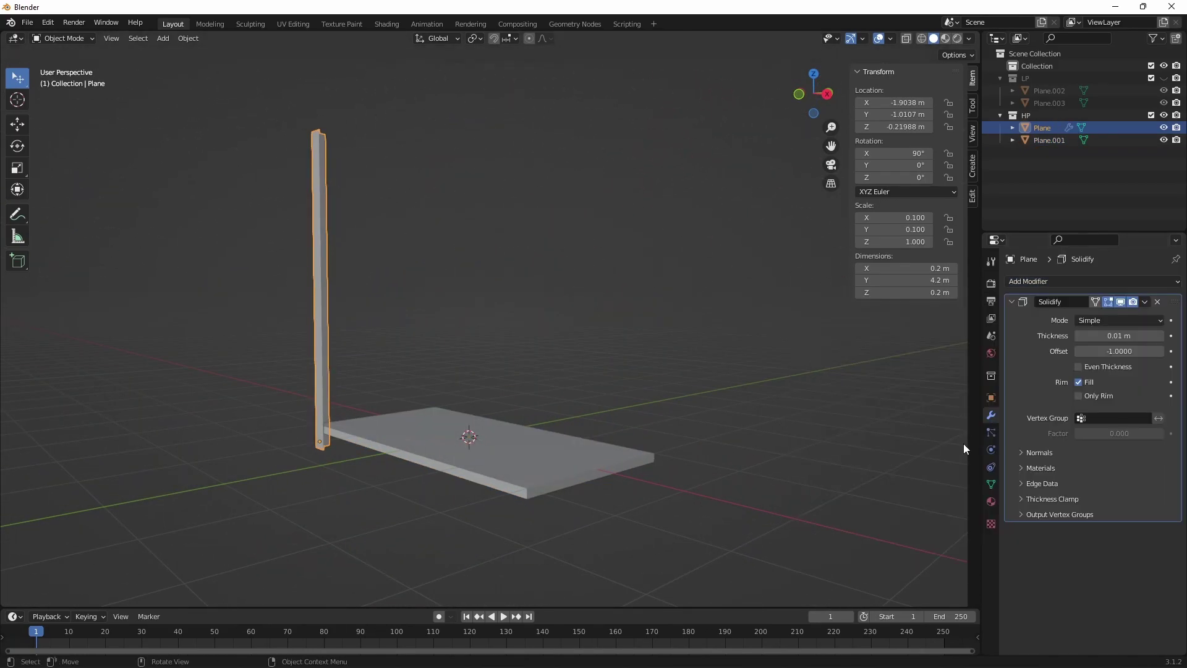
Inspect the upright post up close, checking its side faces in Edit Mode.
left_click(514, 288)
mouse_move(514, 287)
middle_mouse_down()
mouse_move(373, 343)
mouse_move(552, 326)
mouse_move(539, 321)
middle_mouse_up()
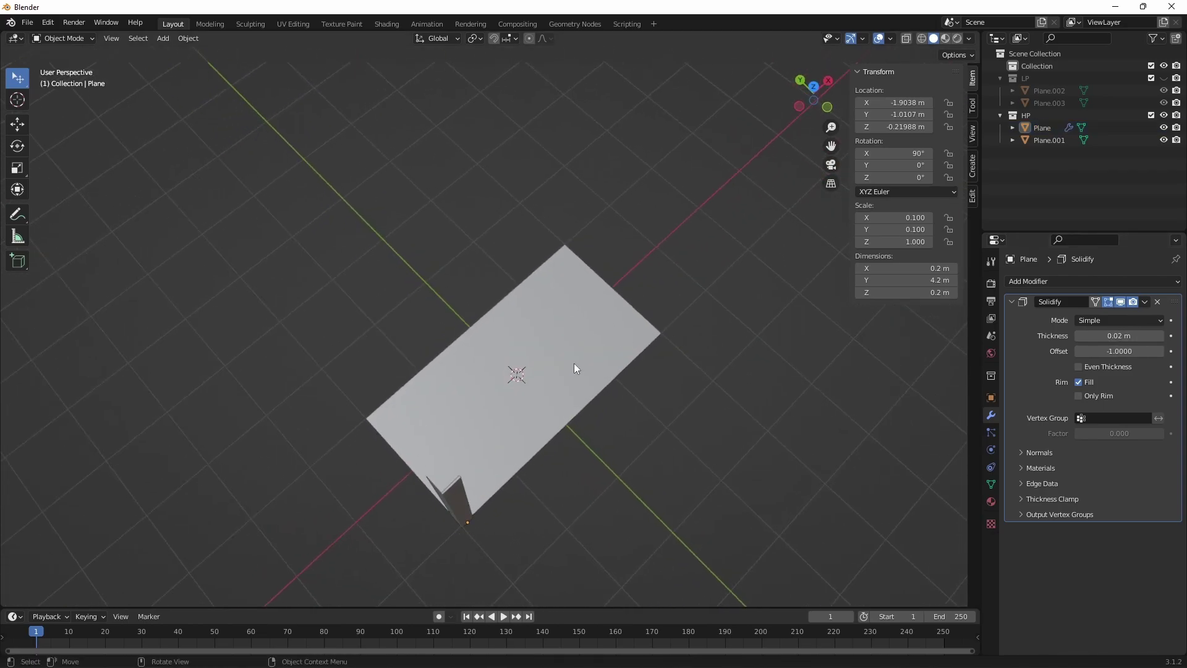
mouse_move(574, 364)
middle_mouse_down()
mouse_move(553, 359)
mouse_move(559, 350)
mouse_move(525, 352)
mouse_move(470, 426)
mouse_move(474, 415)
middle_mouse_up()
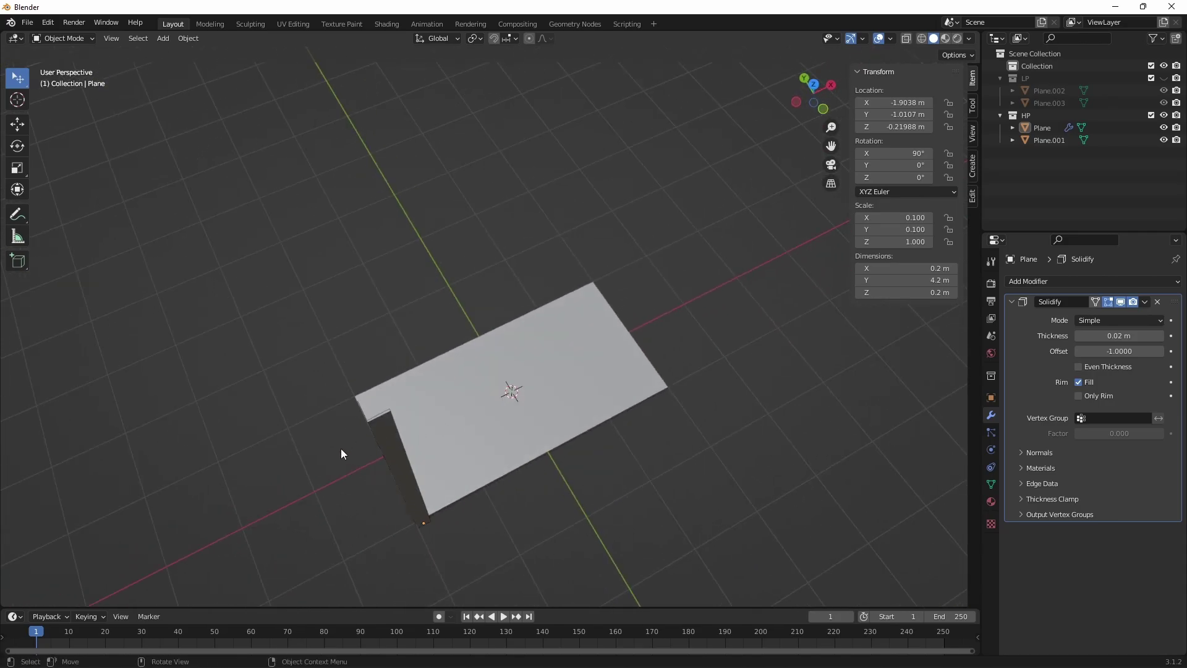
mouse_move(341, 453)
middle_mouse_down()
mouse_move(392, 416)
mouse_move(390, 429)
middle_mouse_up()
scroll(424, 437, "up", 2)
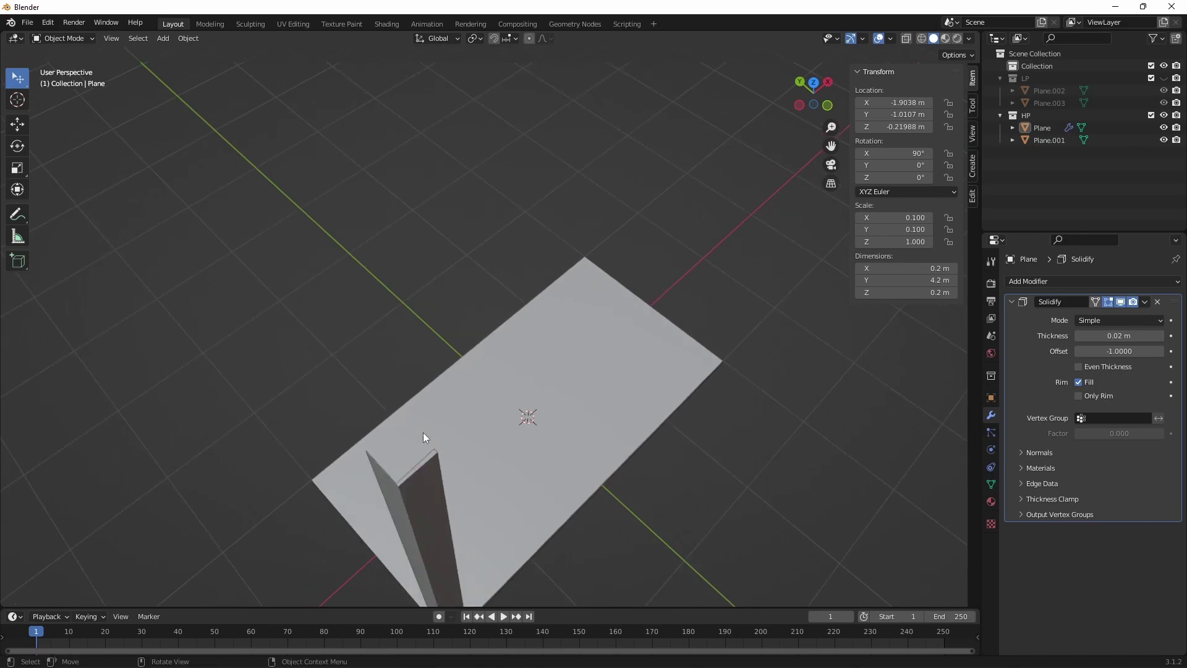
key("Tab")
left_click(393, 490)
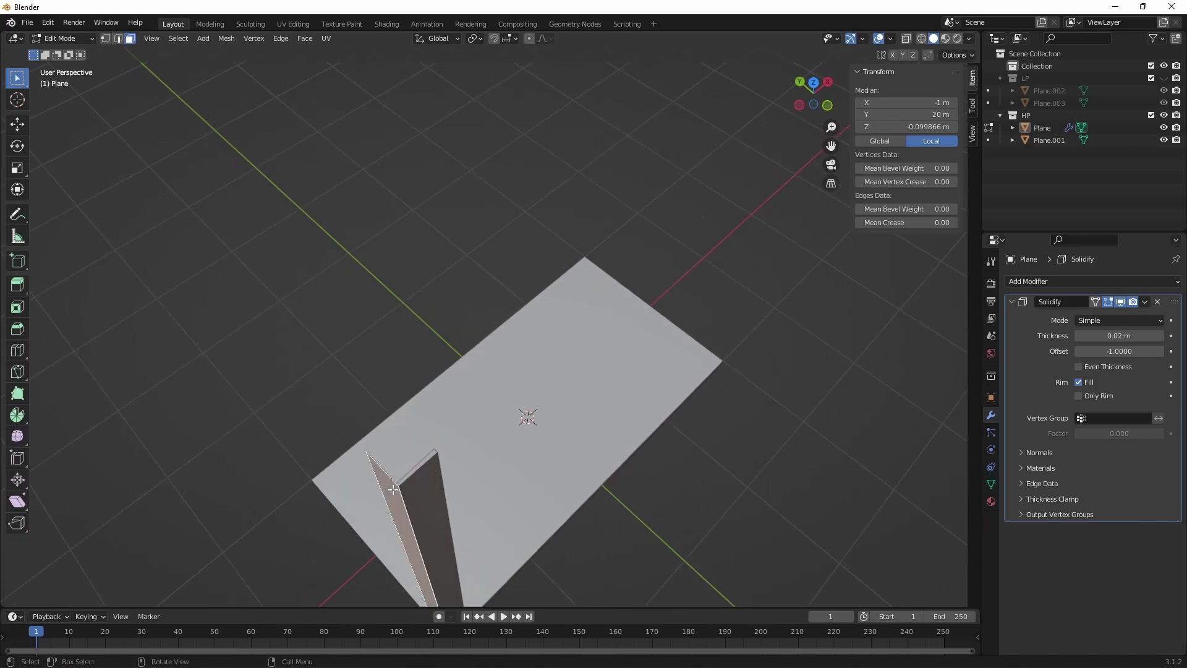
left_click(432, 487)
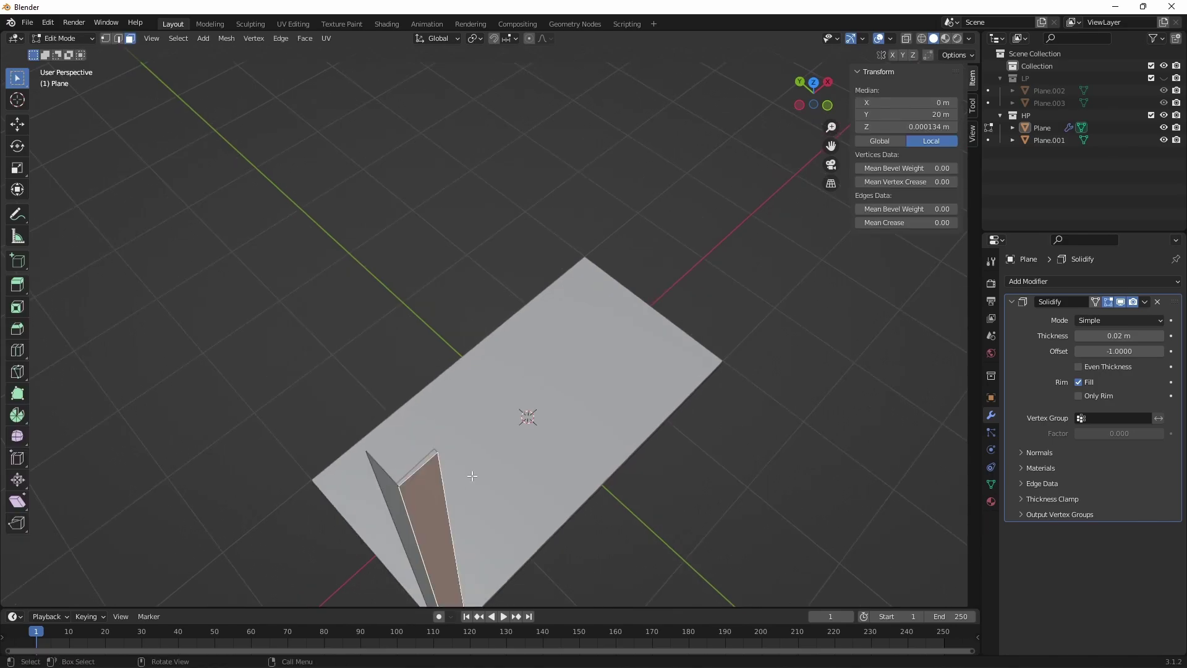
key("Tab")
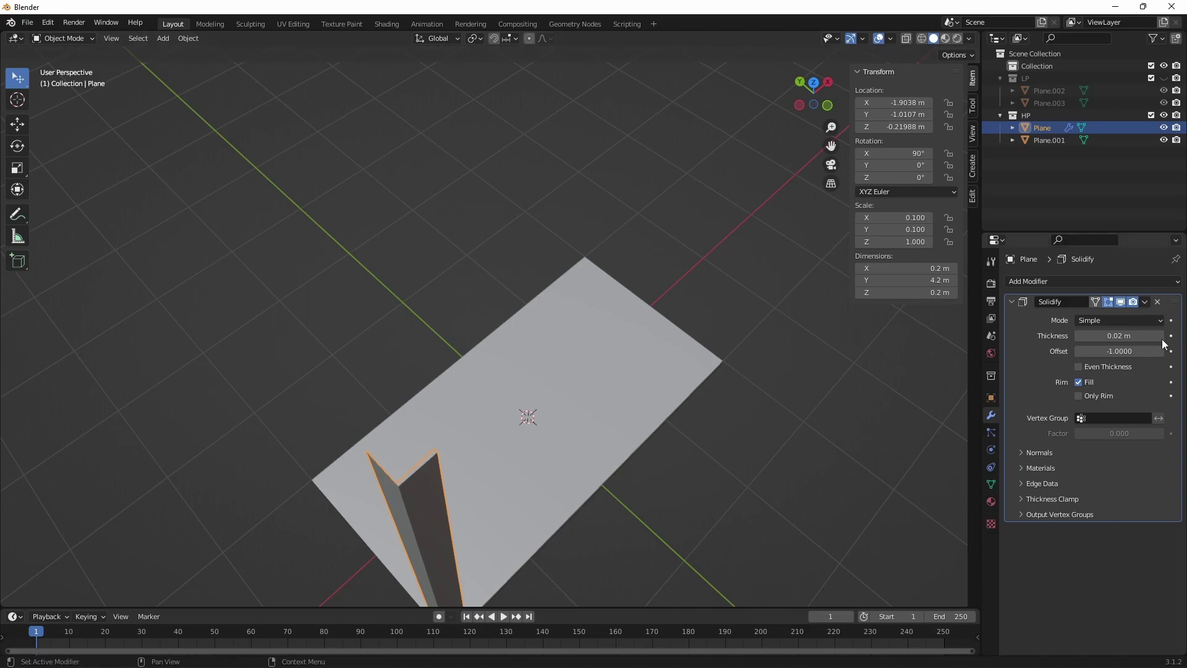
Flip the post's Solidify offset from -1 to 1.
left_click(1146, 349)
key("Return")
left_click_drag(1148, 362, 1174, 362)
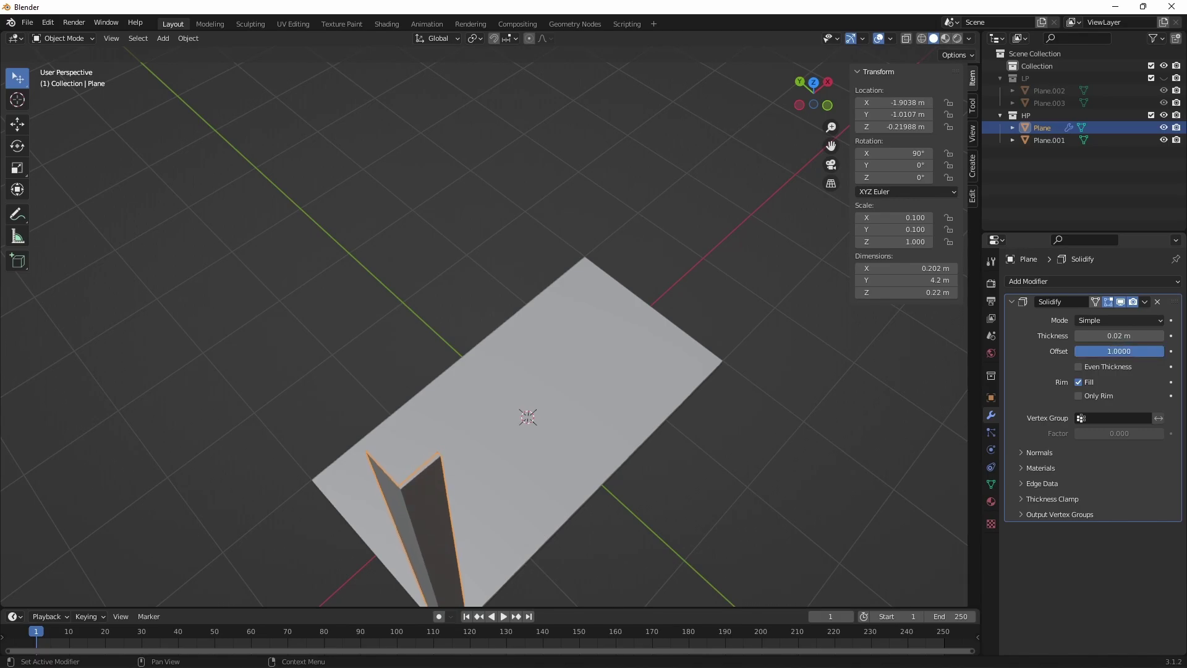
left_click(688, 468)
mouse_move(688, 468)
middle_mouse_down()
mouse_move(518, 469)
mouse_move(532, 440)
middle_mouse_up()
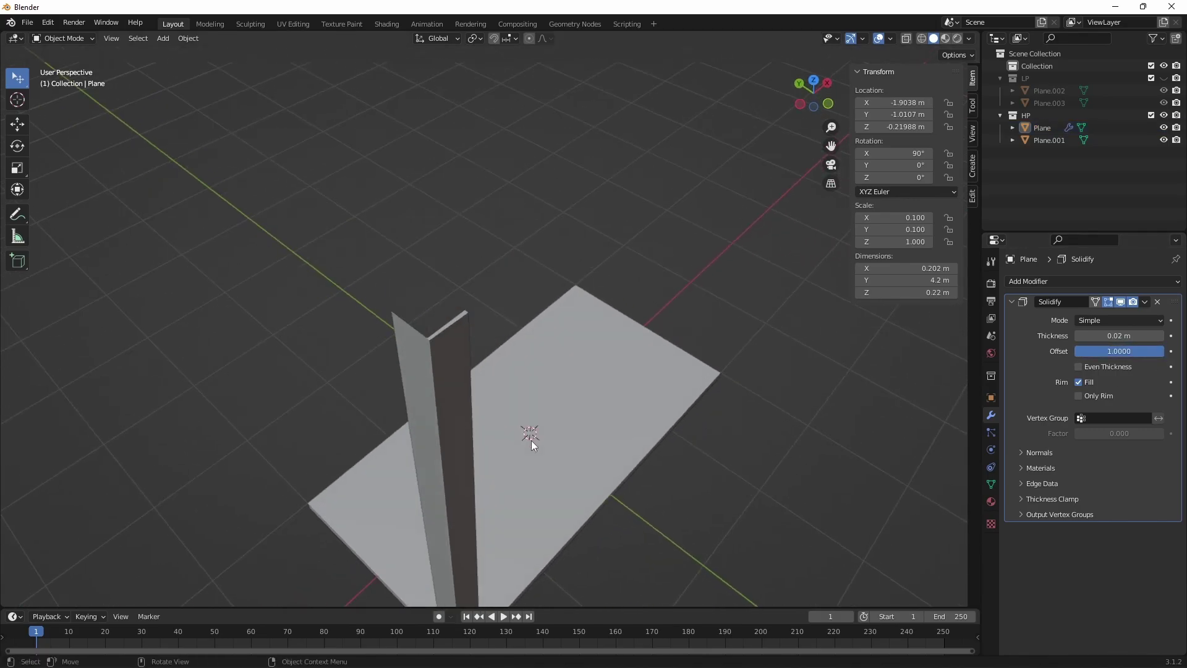
Apply all transforms to the post so its scale reads 1.
left_click(443, 407)
key("ctrl+a")
left_click(443, 407)
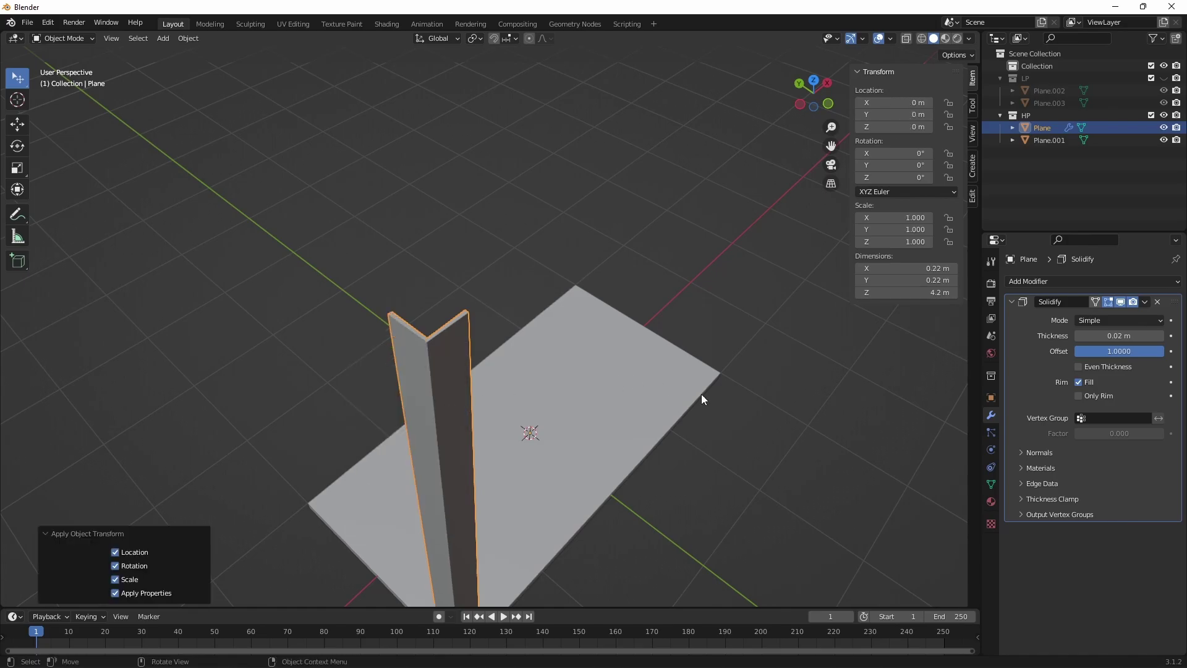
left_click(701, 394)
mouse_move(504, 379)
middle_mouse_down()
mouse_move(555, 344)
mouse_move(465, 222)
mouse_move(397, 201)
mouse_move(416, 334)
middle_mouse_up()
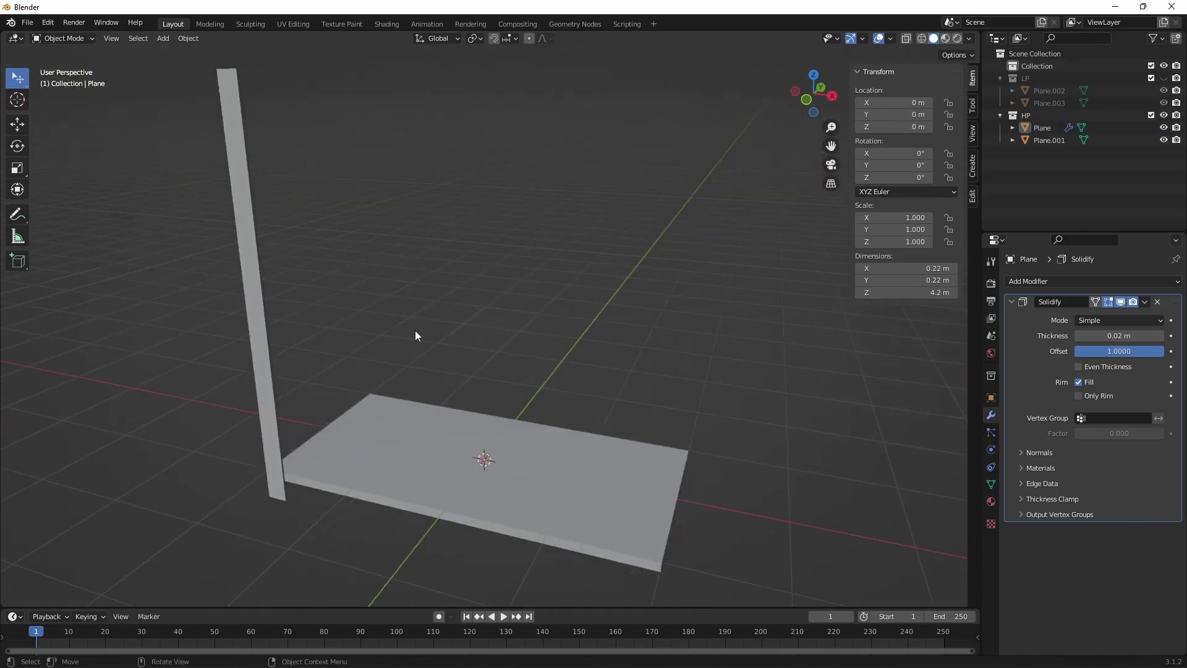
Give the post a 2-segment Bevel modifier, Shade Smooth and Auto Smooth.
left_click(272, 347)
left_click(1037, 302)
left_click(1027, 282)
left_click(937, 330)
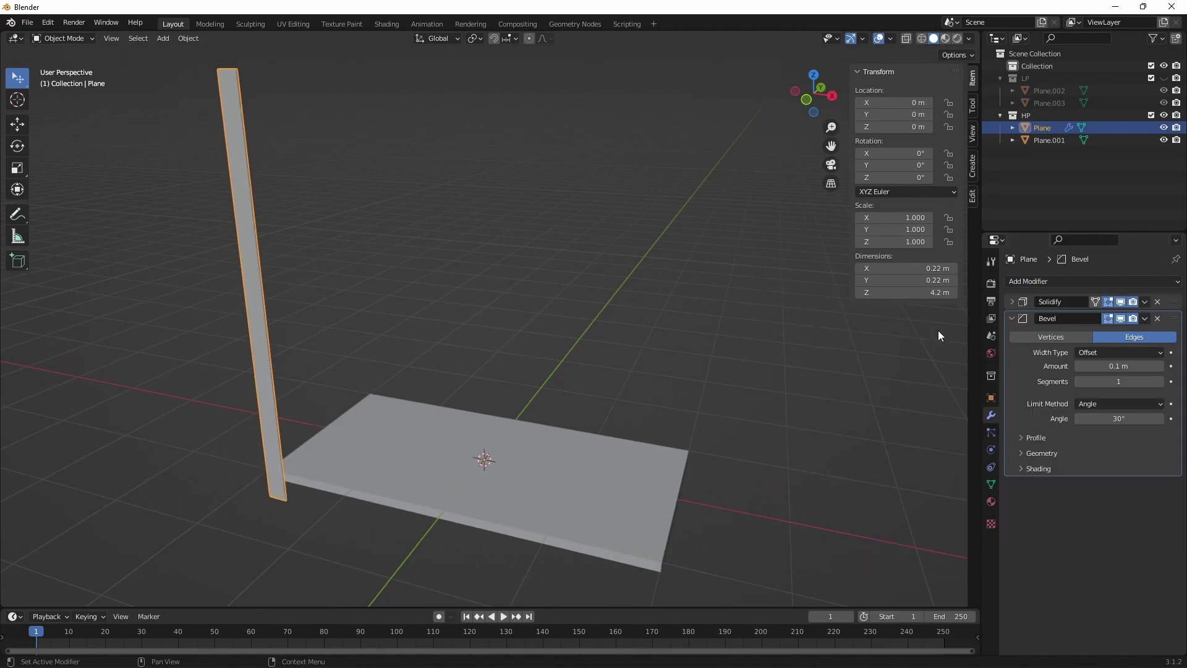
mouse_move(566, 314)
middle_mouse_down()
mouse_move(465, 290)
mouse_move(392, 473)
mouse_move(403, 464)
middle_mouse_up()
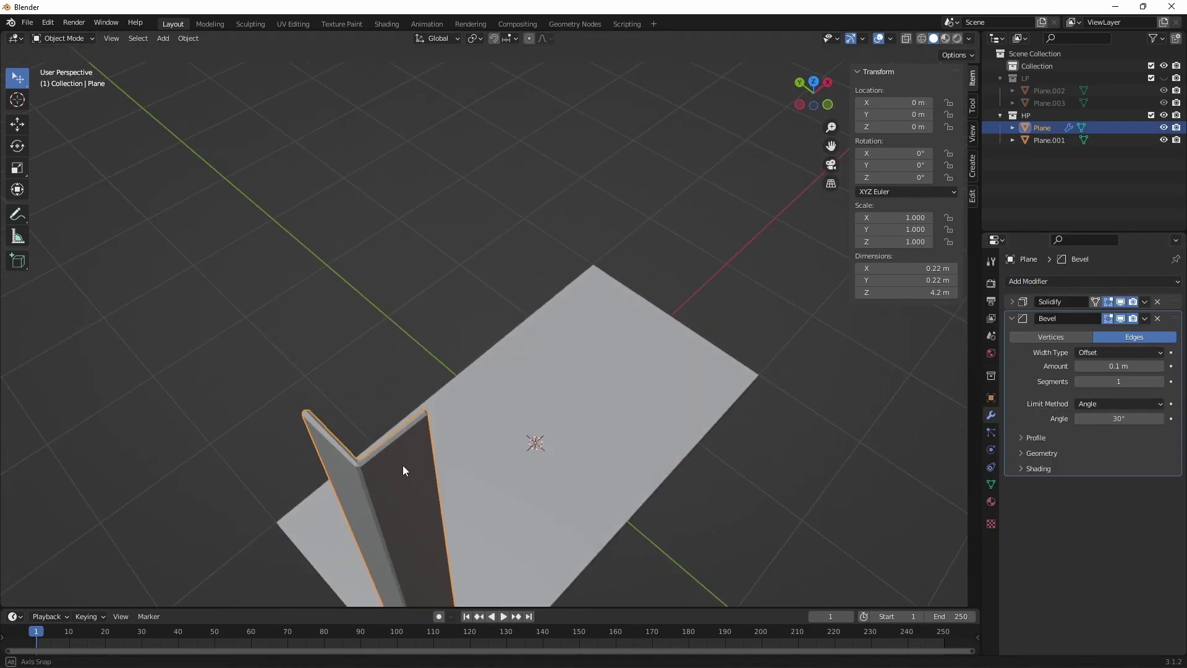
left_click(1159, 381)
right_click(369, 440)
left_click(369, 443)
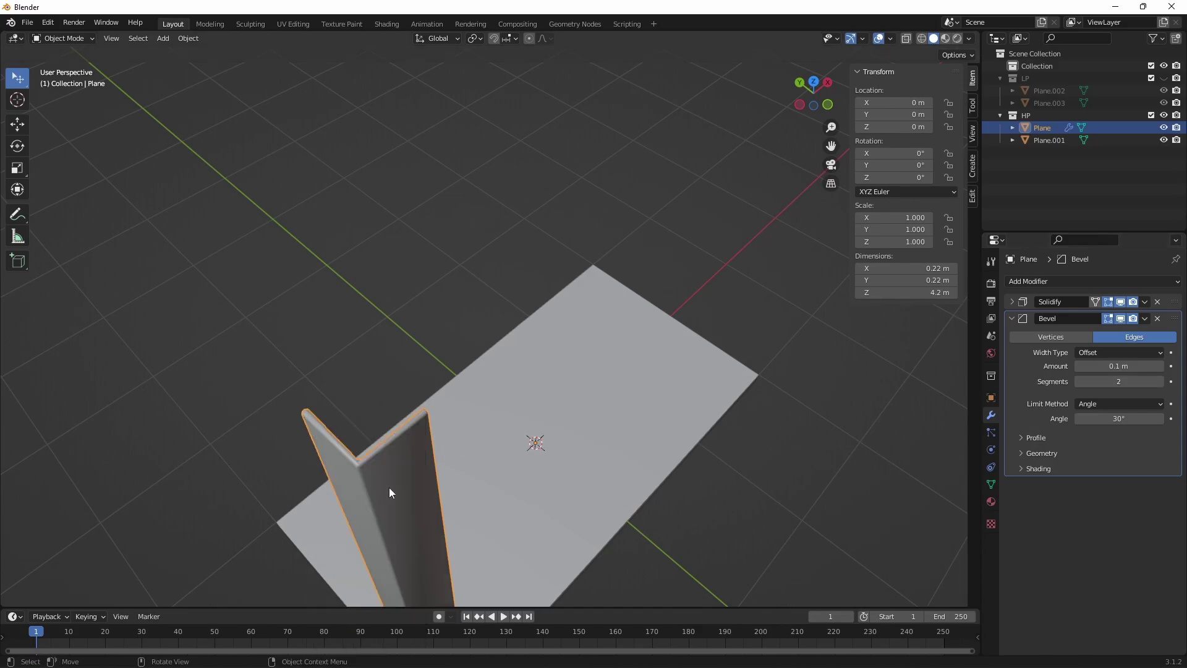
left_click(991, 484)
left_click(1030, 521)
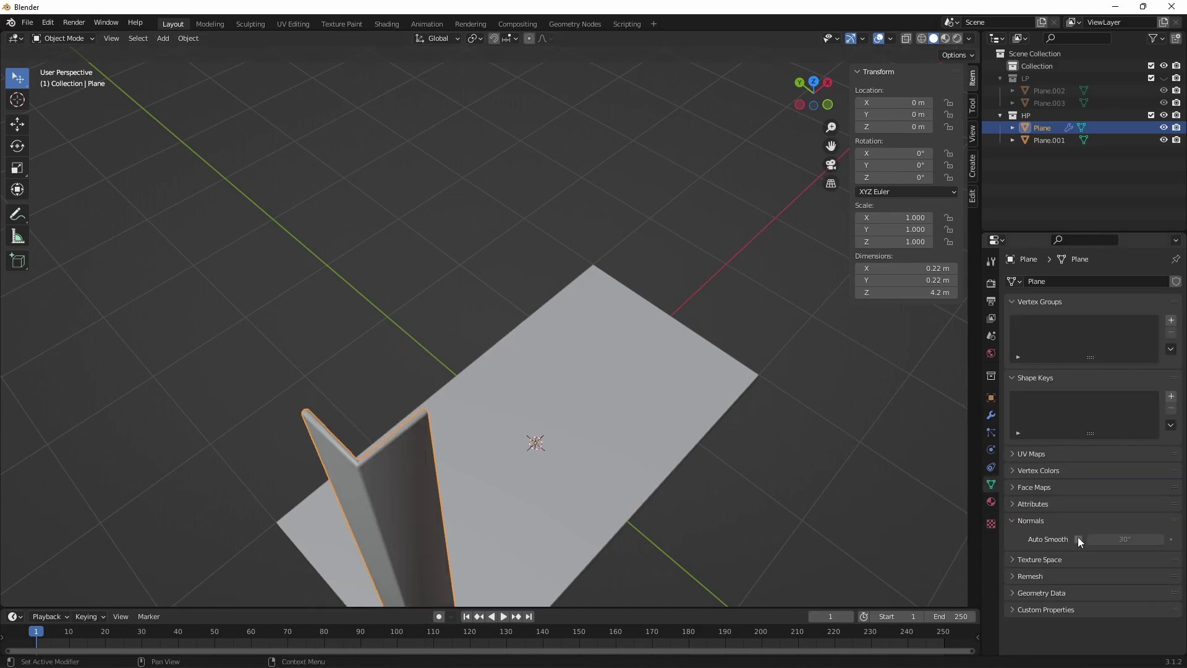
Add a Bevel modifier to the shelf board and give it Shade Smooth with Auto Smooth.
left_click(584, 394)
mouse_move(647, 409)
middle_mouse_down()
mouse_move(700, 393)
mouse_move(785, 509)
mouse_move(727, 385)
middle_mouse_up()
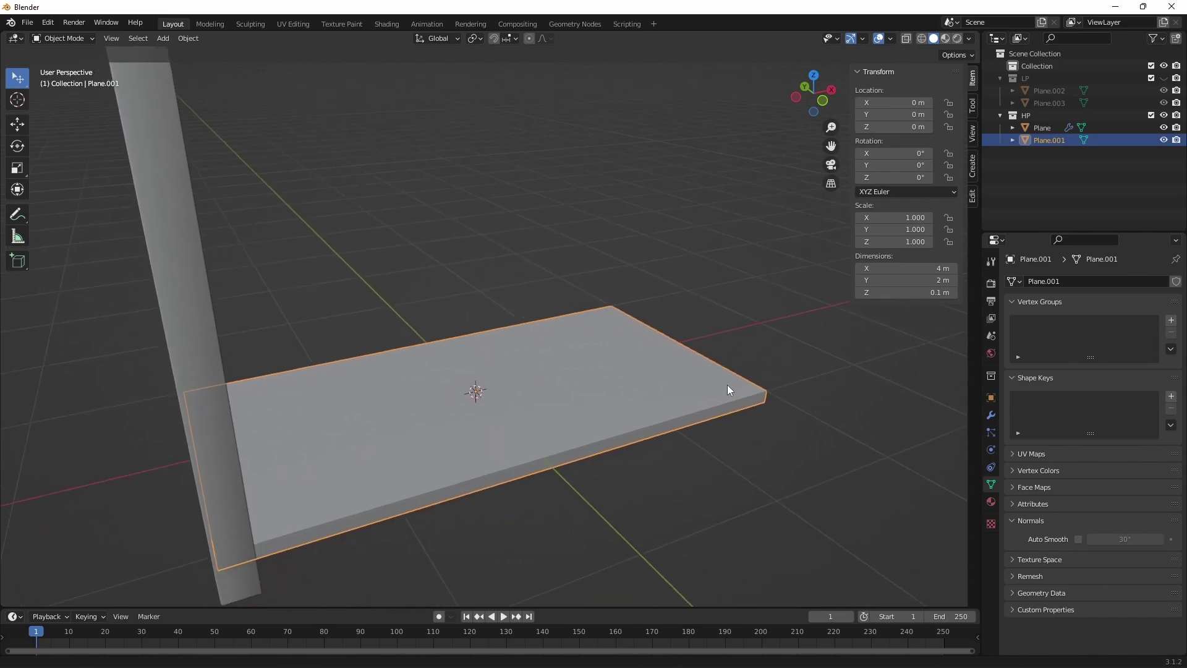
scroll(644, 471, "up", 3)
left_click(991, 416)
left_click(1091, 281)
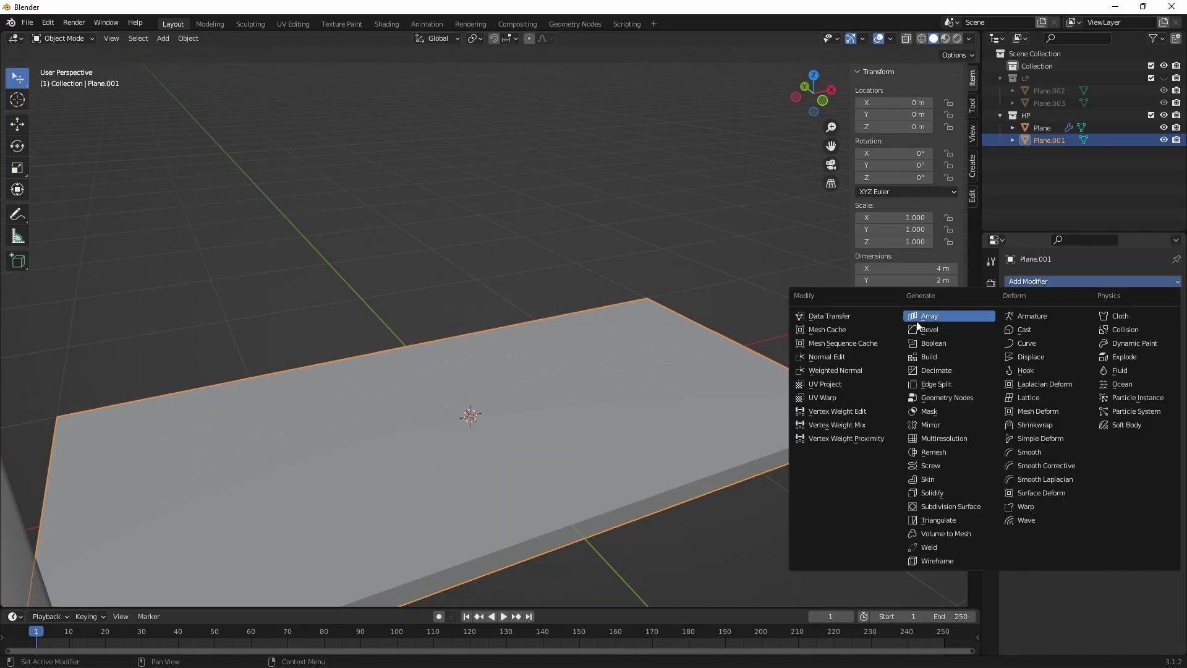
left_click(914, 318)
left_click(1160, 365)
left_click(1160, 364)
left_click(1160, 365)
right_click(522, 394)
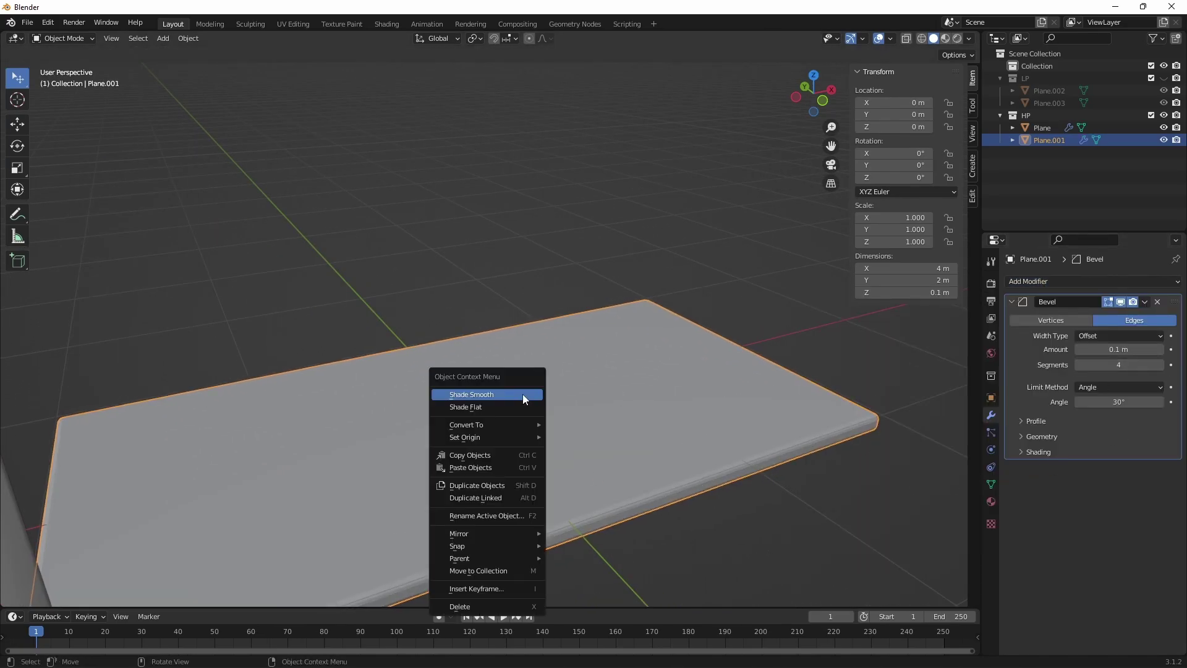
left_click(522, 395)
left_click(991, 484)
left_click(1078, 539)
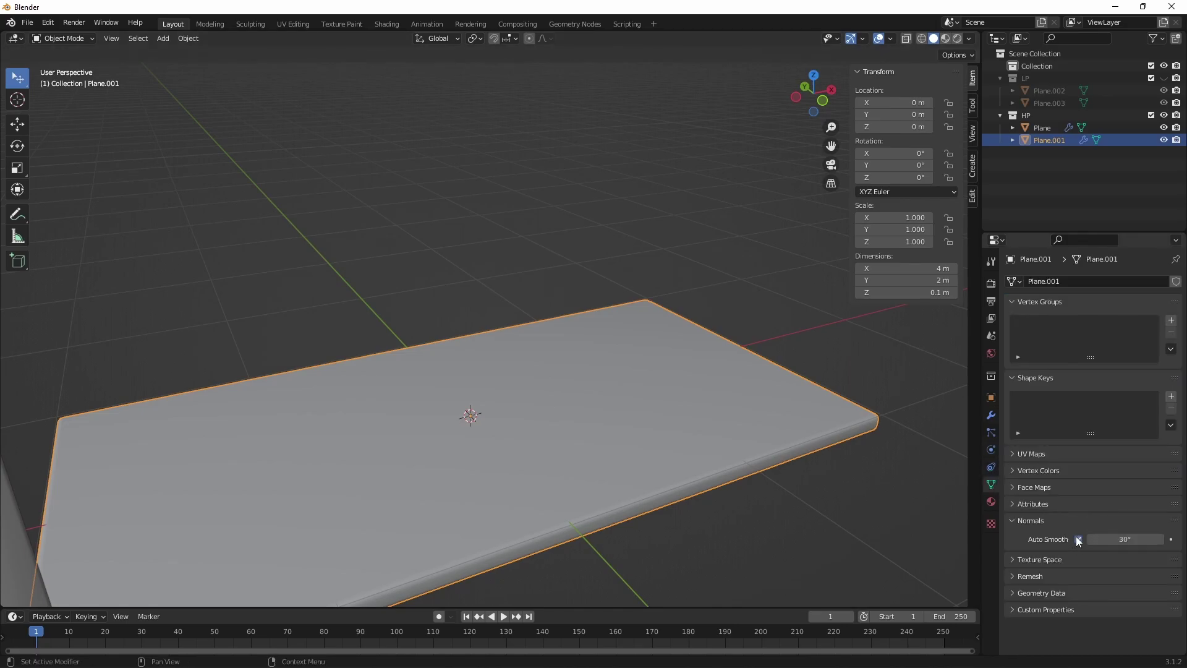
left_click(991, 416)
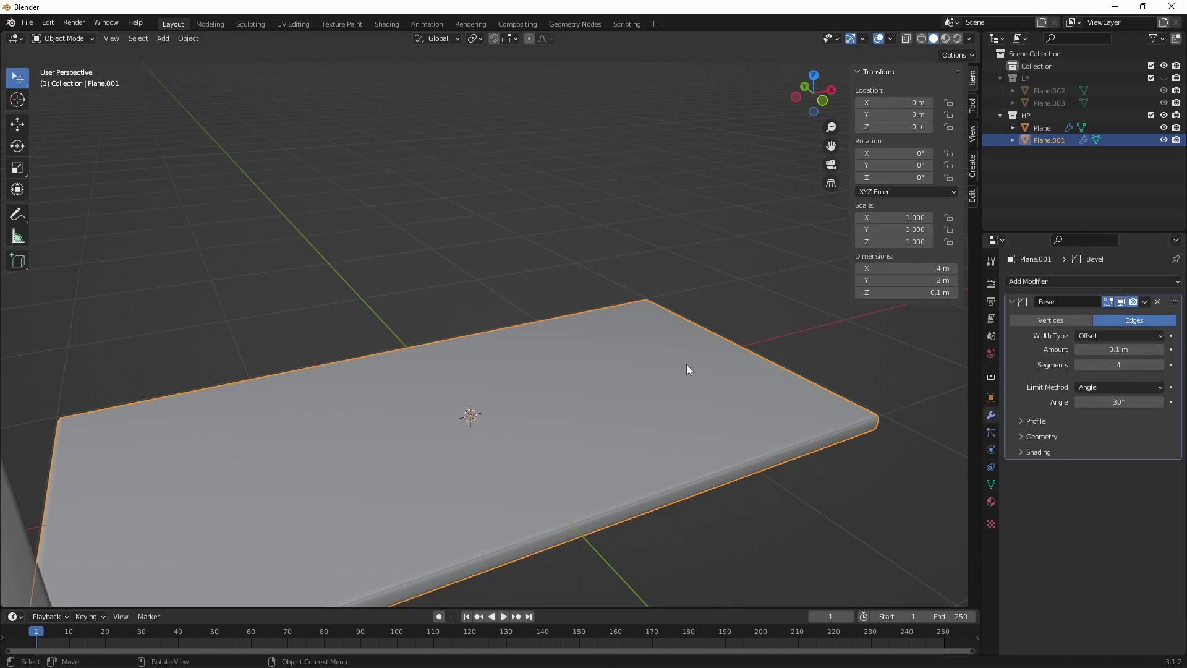
Settle the board's bevel at 3 segments and inspect the rounded edge.
left_click(833, 485)
mouse_move(833, 485)
middle_mouse_down()
mouse_move(657, 417)
mouse_move(836, 461)
middle_mouse_up()
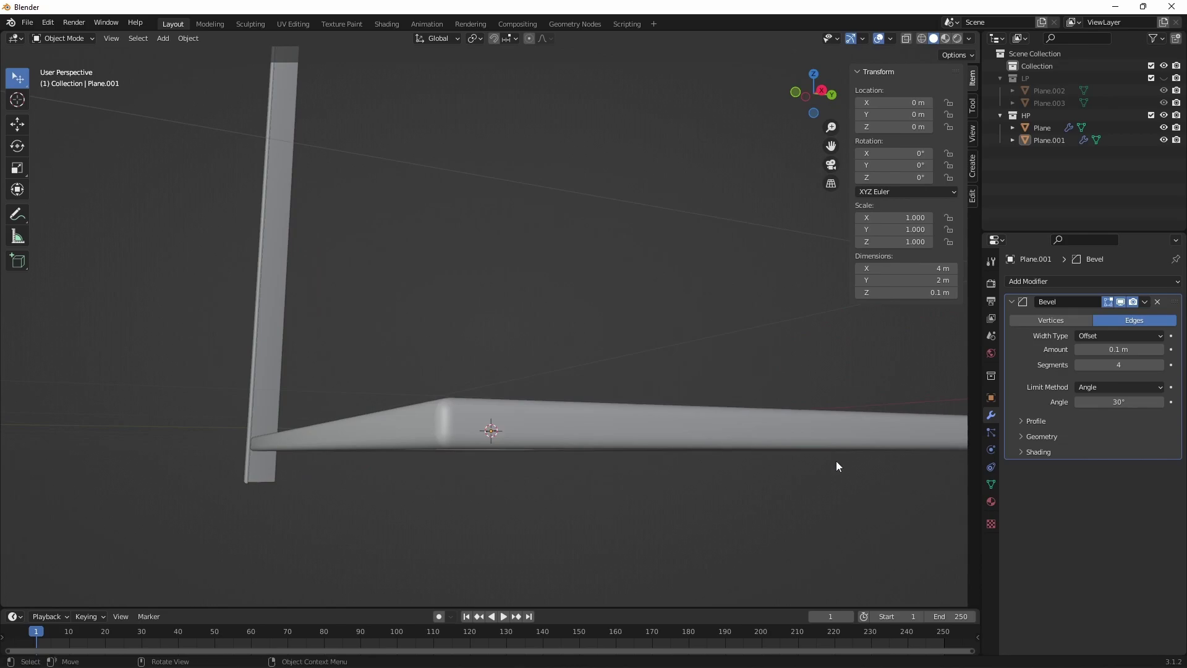
left_click(1078, 365)
left_click(1079, 364)
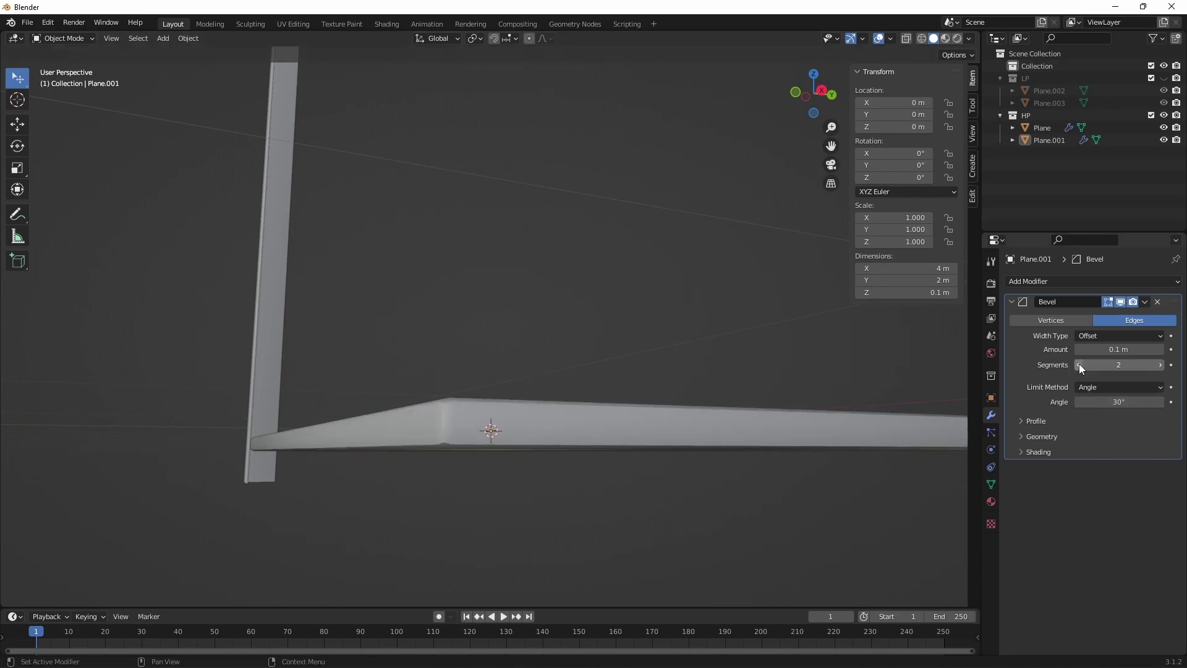
left_click(1159, 366)
mouse_move(958, 427)
middle_mouse_down()
mouse_move(614, 387)
mouse_move(594, 410)
mouse_move(577, 382)
mouse_move(596, 241)
mouse_move(579, 215)
mouse_move(633, 224)
mouse_move(643, 390)
mouse_move(668, 408)
mouse_move(665, 435)
mouse_move(643, 419)
mouse_move(748, 488)
middle_mouse_up()
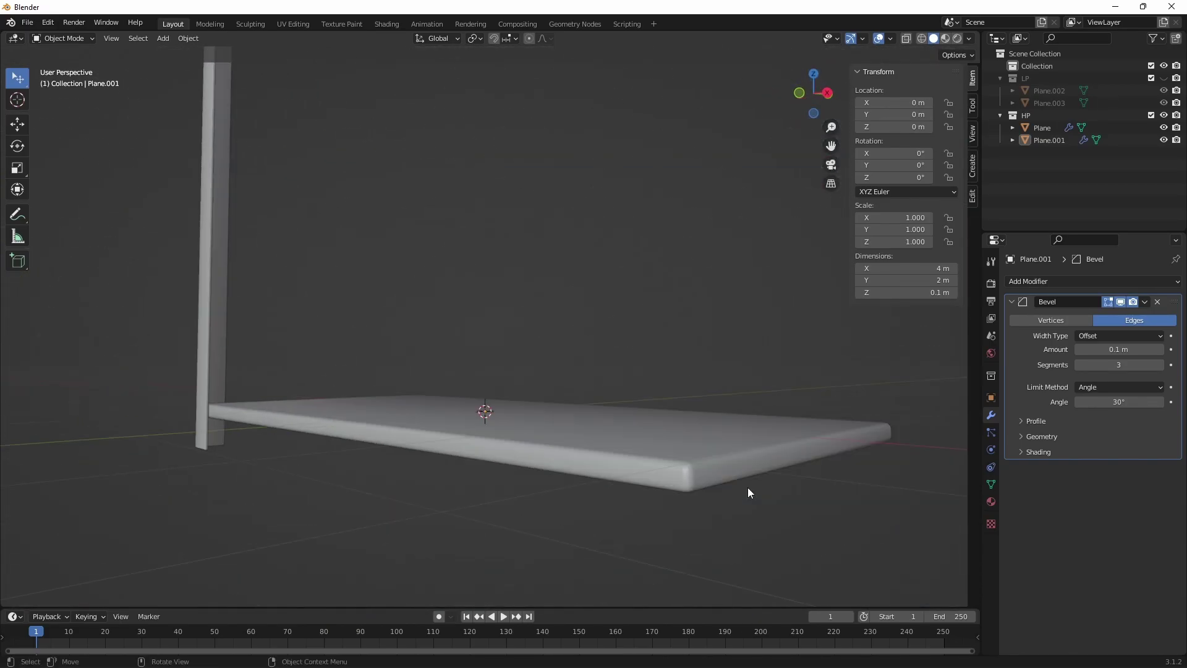
Select all of Plane.001's mesh, subdivide it with 3 cuts, and return to Object Mode.
key("Tab")
key("a")
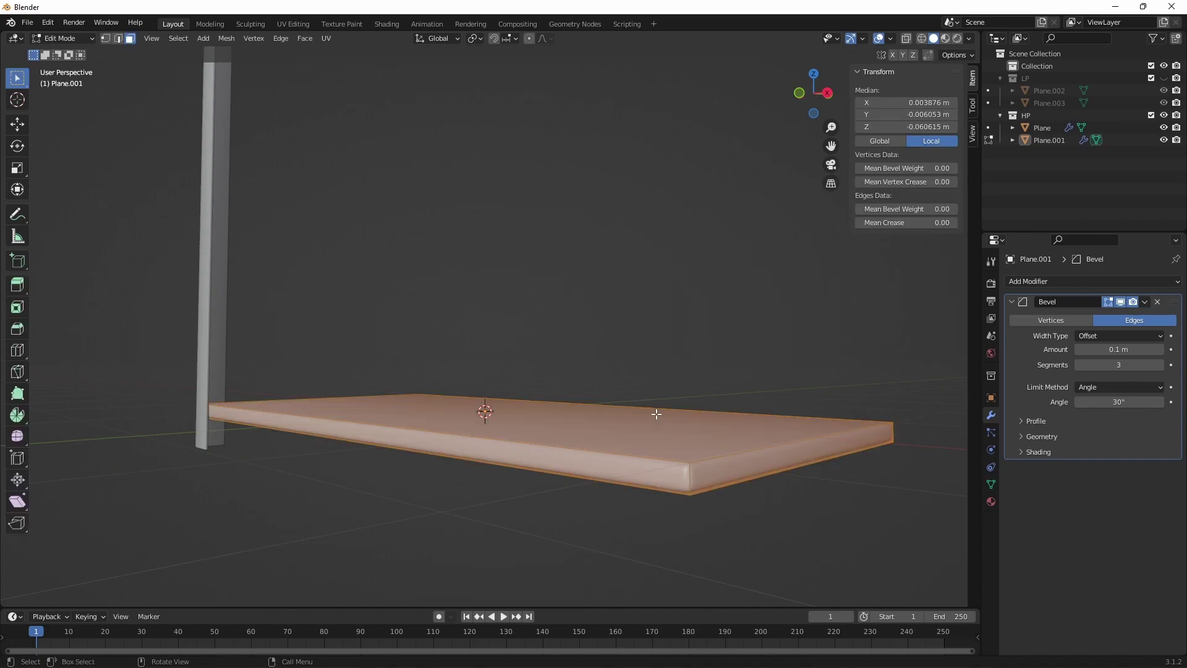
right_click(656, 414)
left_click(658, 415)
left_click(202, 510)
left_click(202, 510)
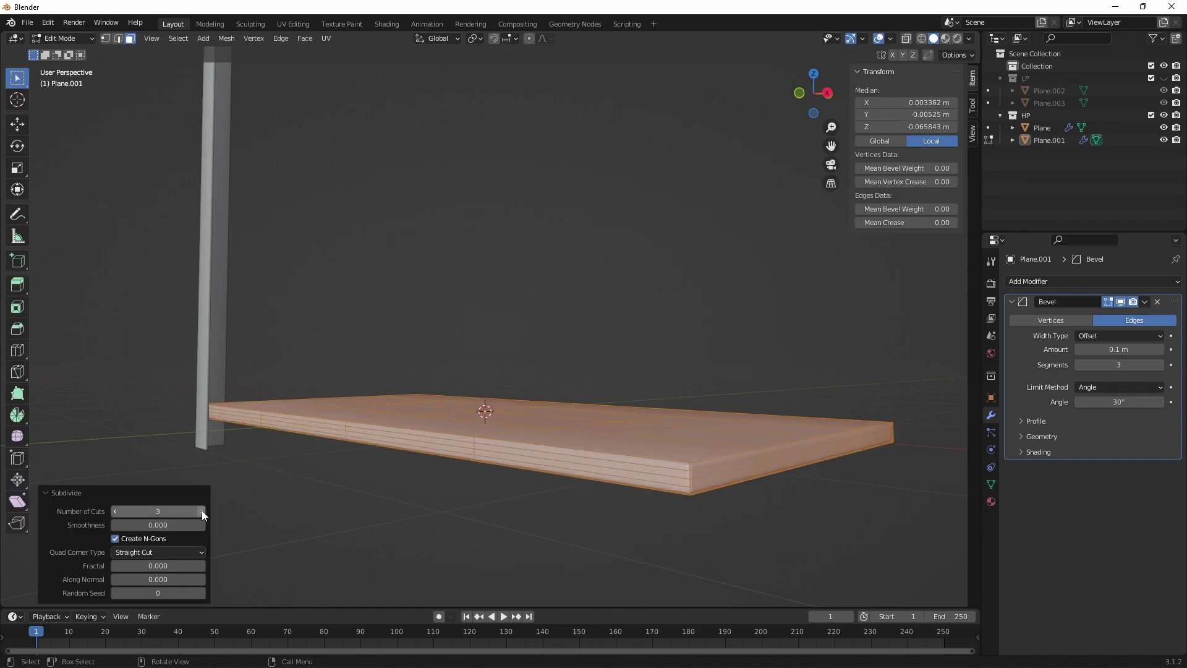
left_click(402, 498)
key("Tab")
mouse_move(459, 436)
middle_mouse_down()
mouse_move(554, 381)
mouse_move(551, 320)
mouse_move(610, 395)
mouse_move(627, 351)
mouse_move(693, 455)
mouse_move(615, 445)
mouse_move(665, 464)
mouse_move(384, 307)
mouse_move(378, 339)
mouse_move(417, 292)
mouse_move(394, 254)
middle_mouse_up()
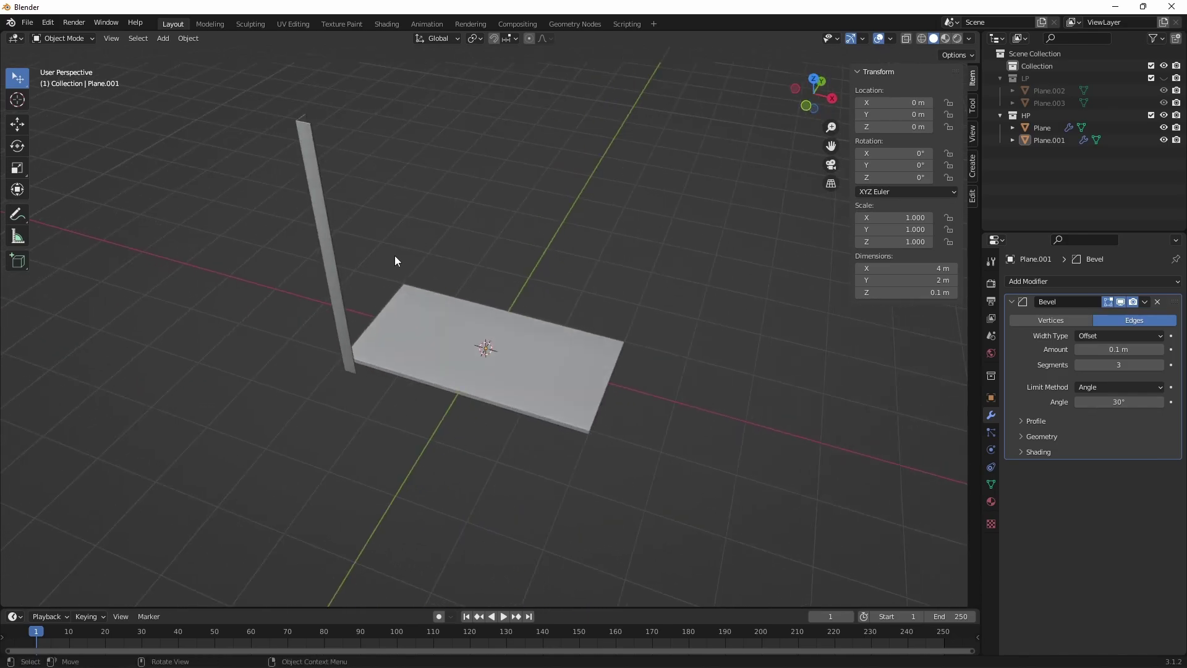
Hide the HP collection and show the LP collection.
left_click(1165, 116)
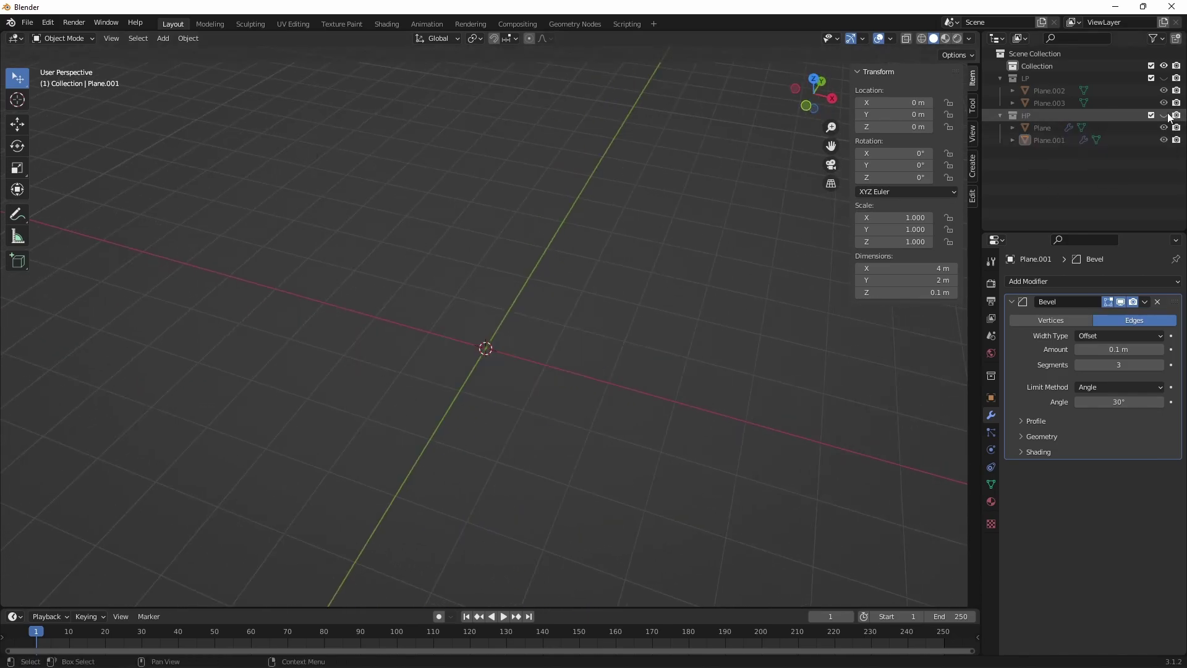
left_click(1164, 78)
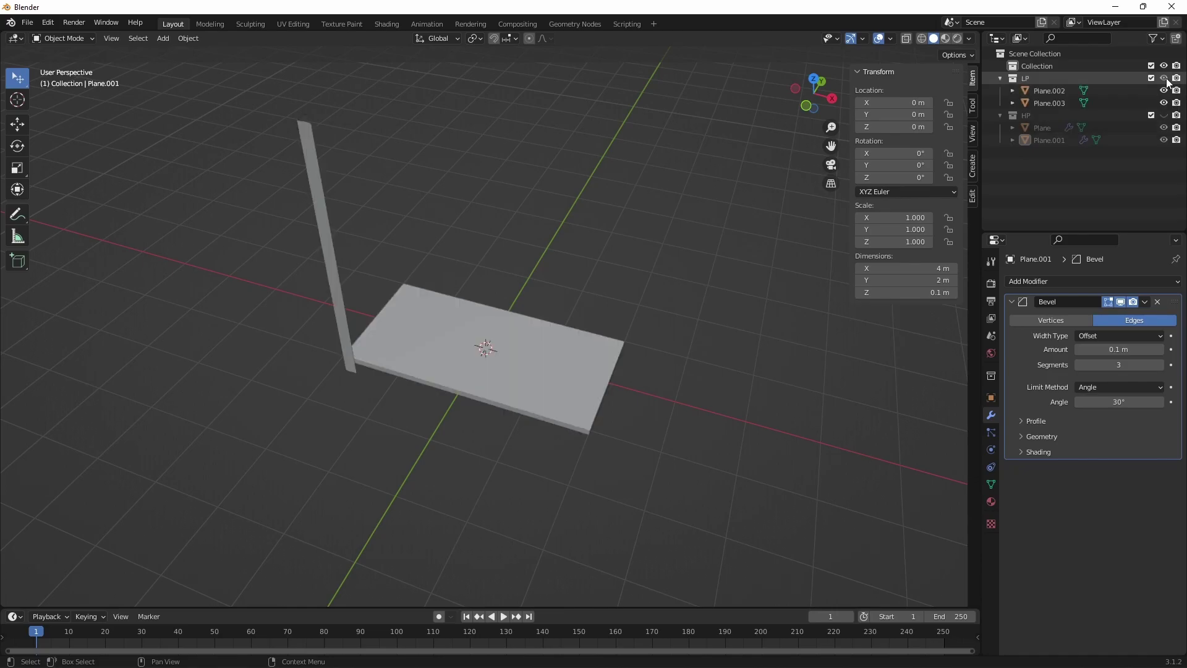
scroll(323, 243, "up", 2)
Give the low-poly shelf slab Shade Smooth with Auto Smooth.
left_click(541, 369)
mouse_move(541, 369)
middle_mouse_down()
mouse_move(501, 285)
mouse_move(506, 387)
middle_mouse_up()
right_click(506, 387)
left_click(506, 387)
left_click(991, 484)
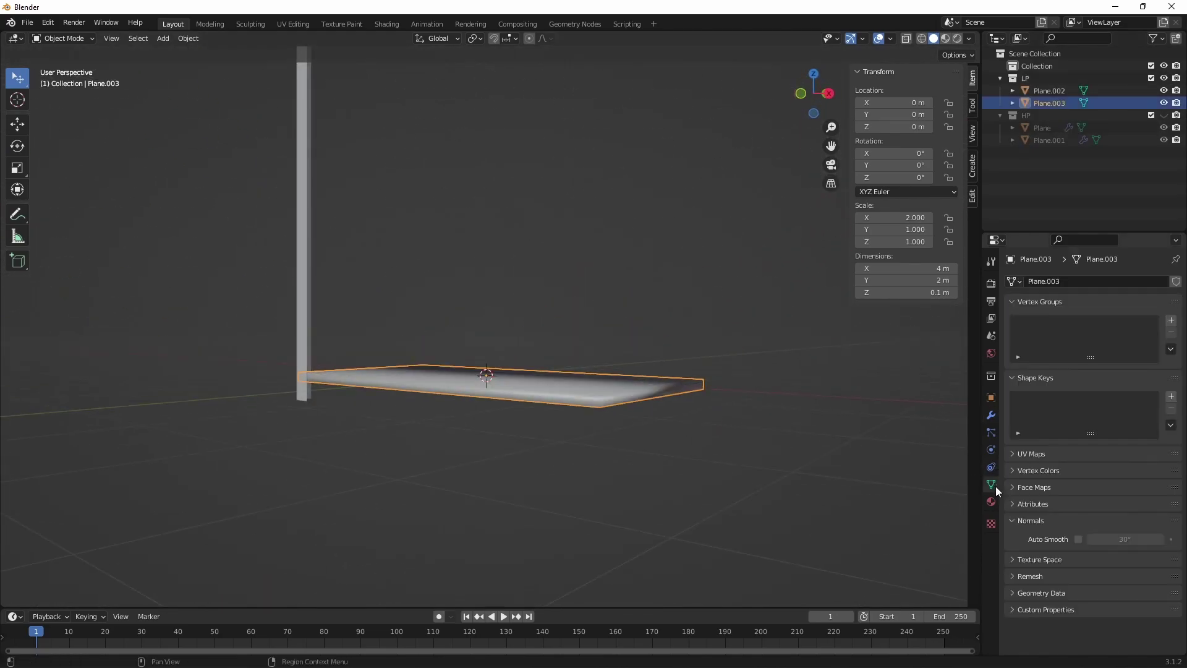
left_click(1078, 539)
left_click(535, 299)
Add a Solidify modifier to the low-poly post Plane.002.
left_click(304, 247)
mouse_move(374, 241)
middle_mouse_down()
mouse_move(477, 345)
mouse_move(556, 346)
middle_mouse_up()
left_click(992, 416)
left_click(1045, 281)
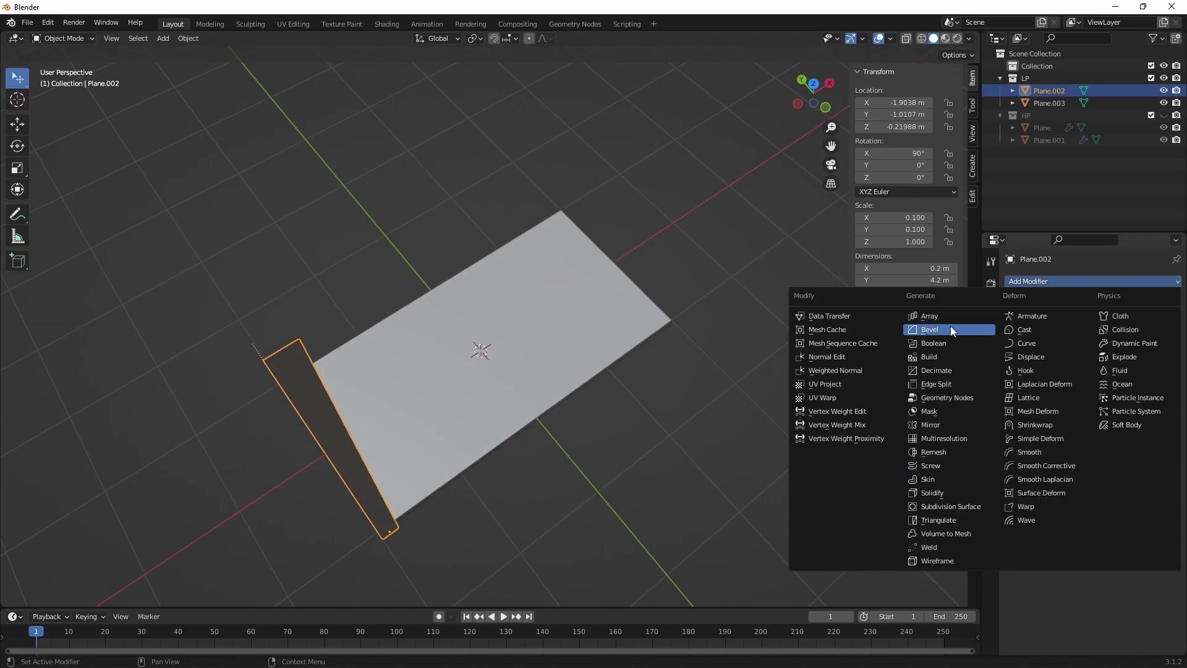
left_click(940, 493)
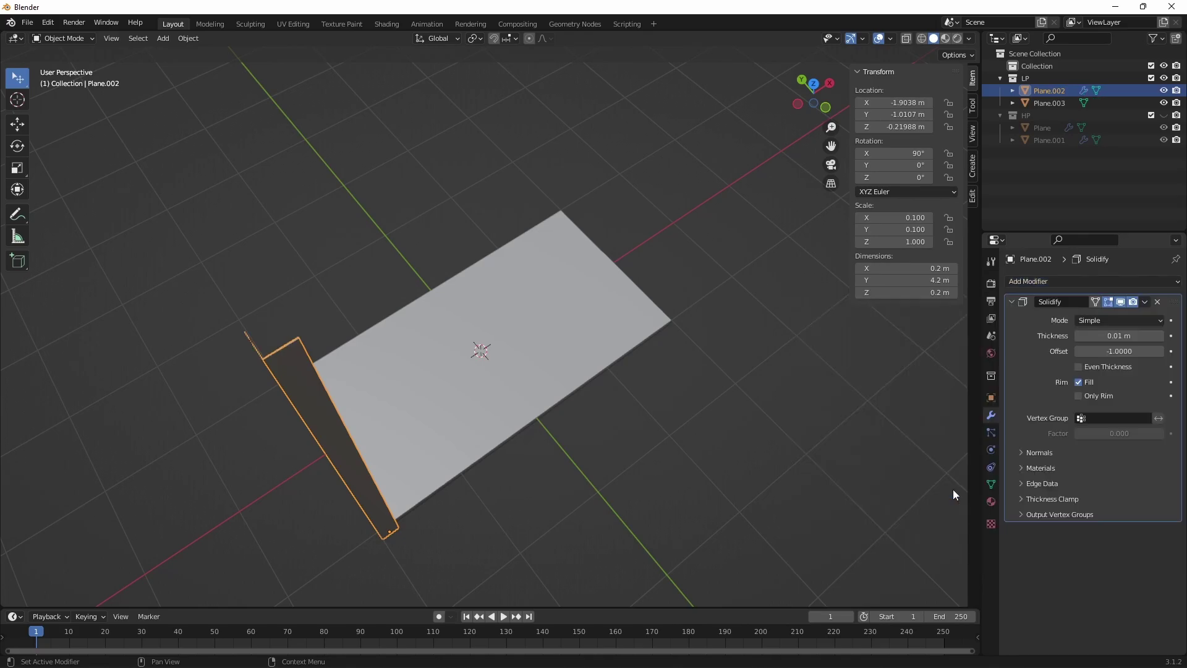
Apply all transforms to post Plane.002 and slab Plane.003.
key("ctrl+a")
left_click(334, 447)
left_click(513, 388)
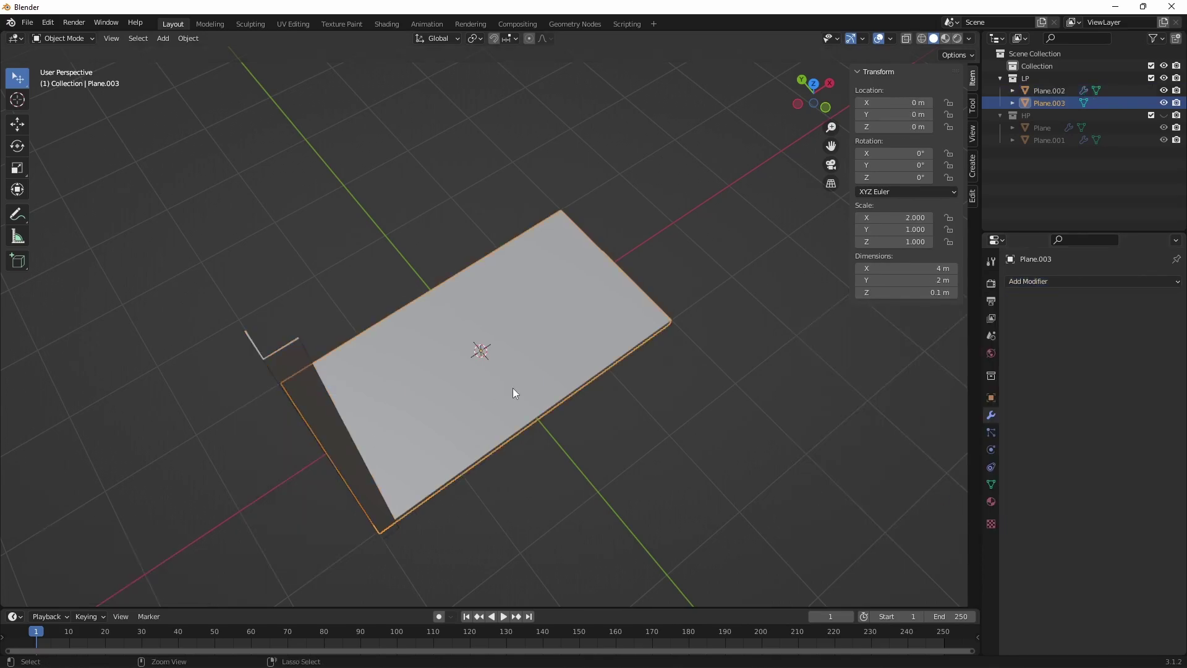
key("ctrl+a")
left_click(513, 388)
left_click(318, 409)
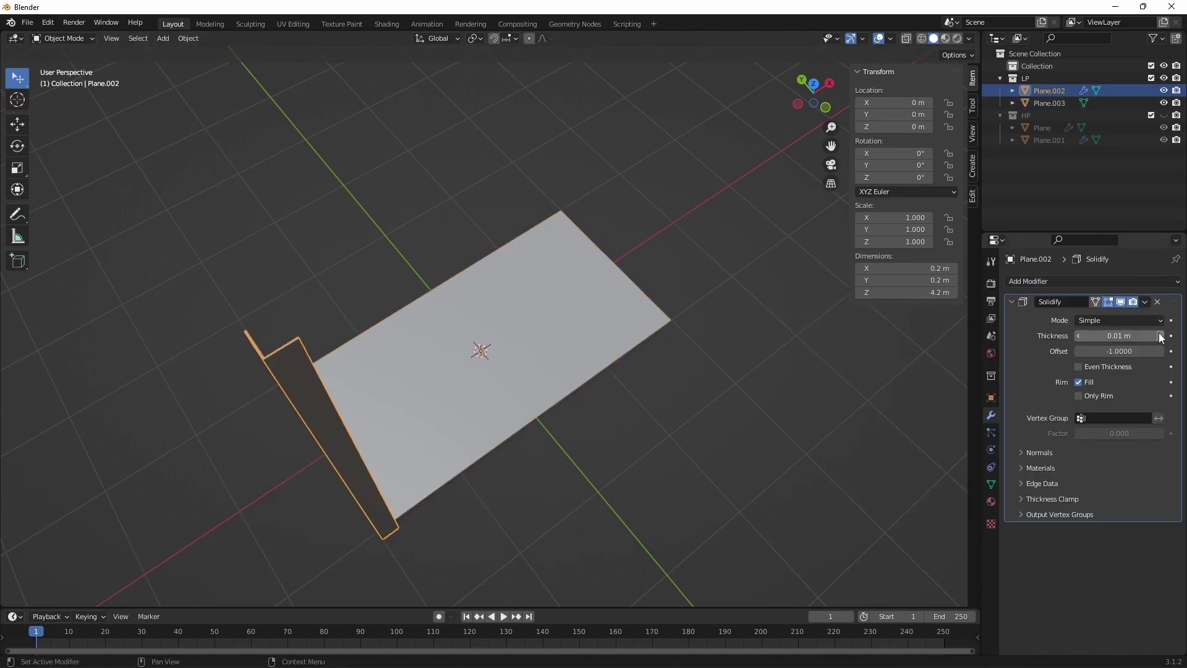
left_click(700, 452)
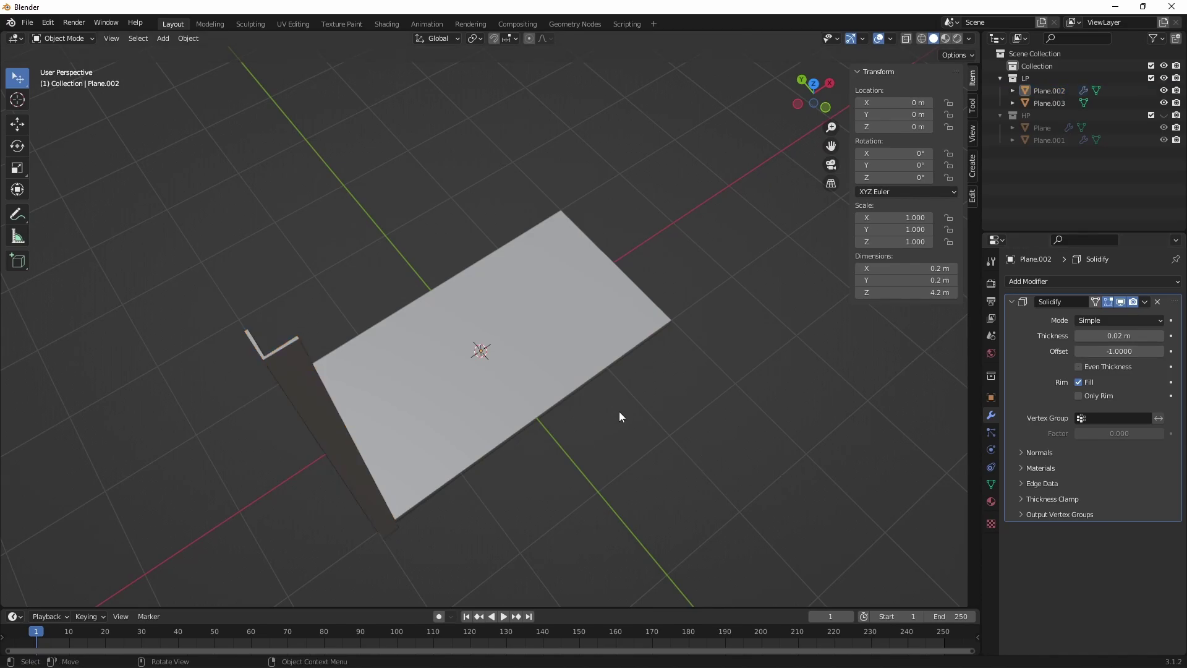
Set the low-poly flange Plane.002's Solidify offset to 1.
left_click(1043, 129)
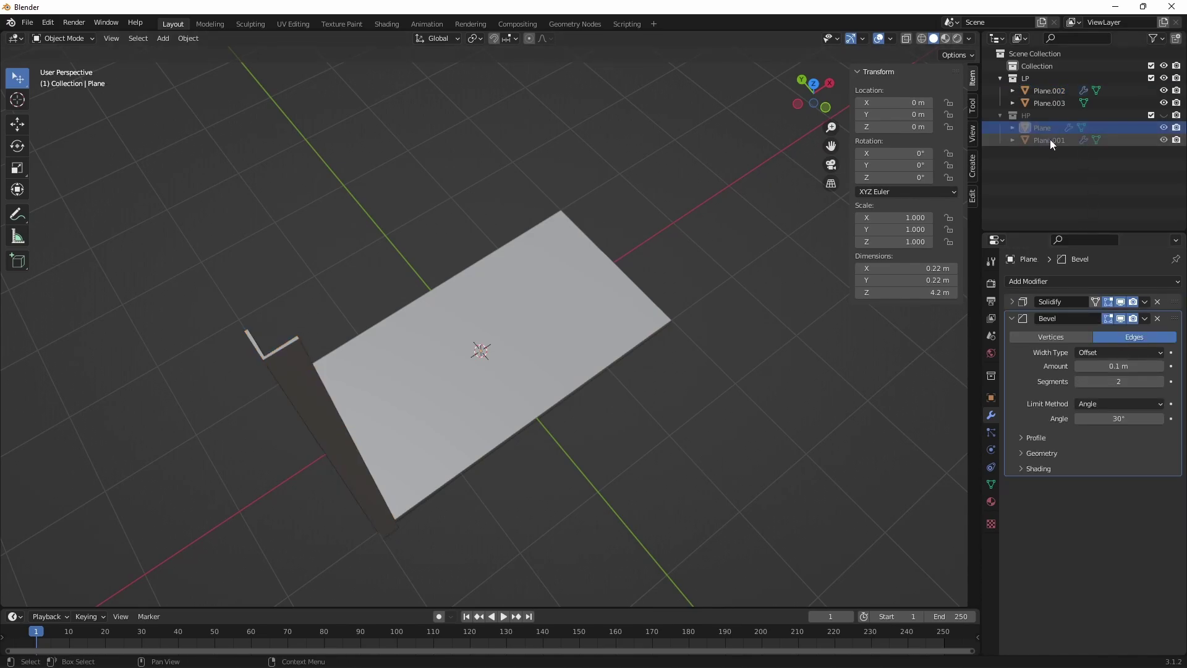
left_click(1010, 317)
left_click(1013, 302)
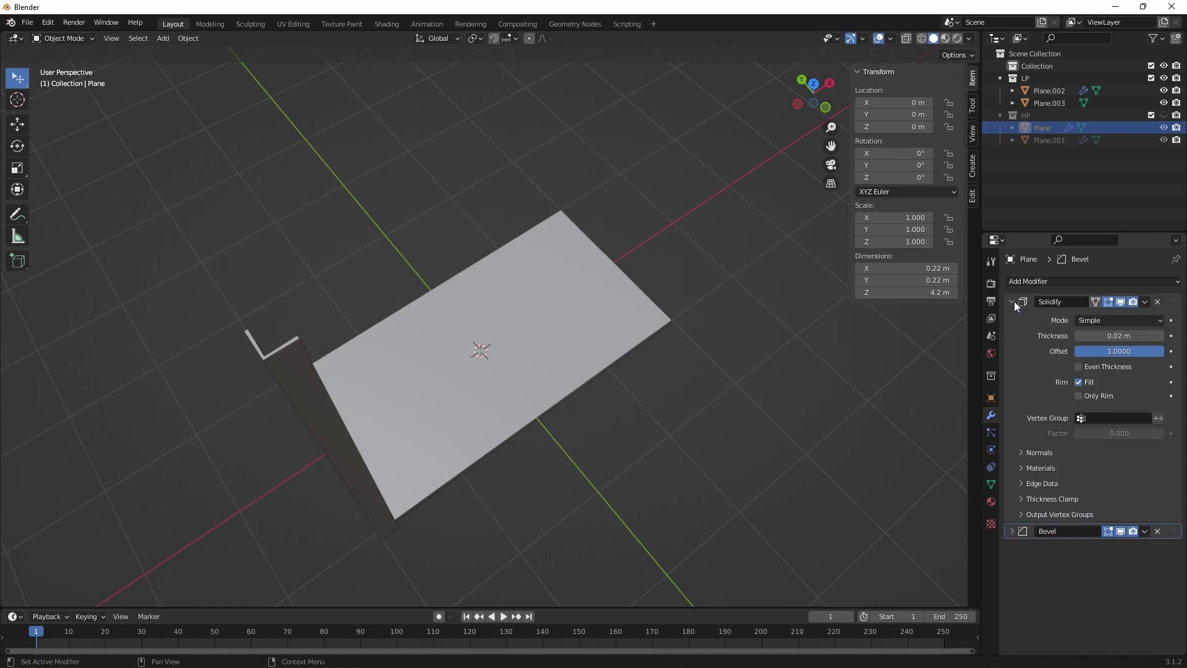
left_click(1014, 302)
left_click(336, 360)
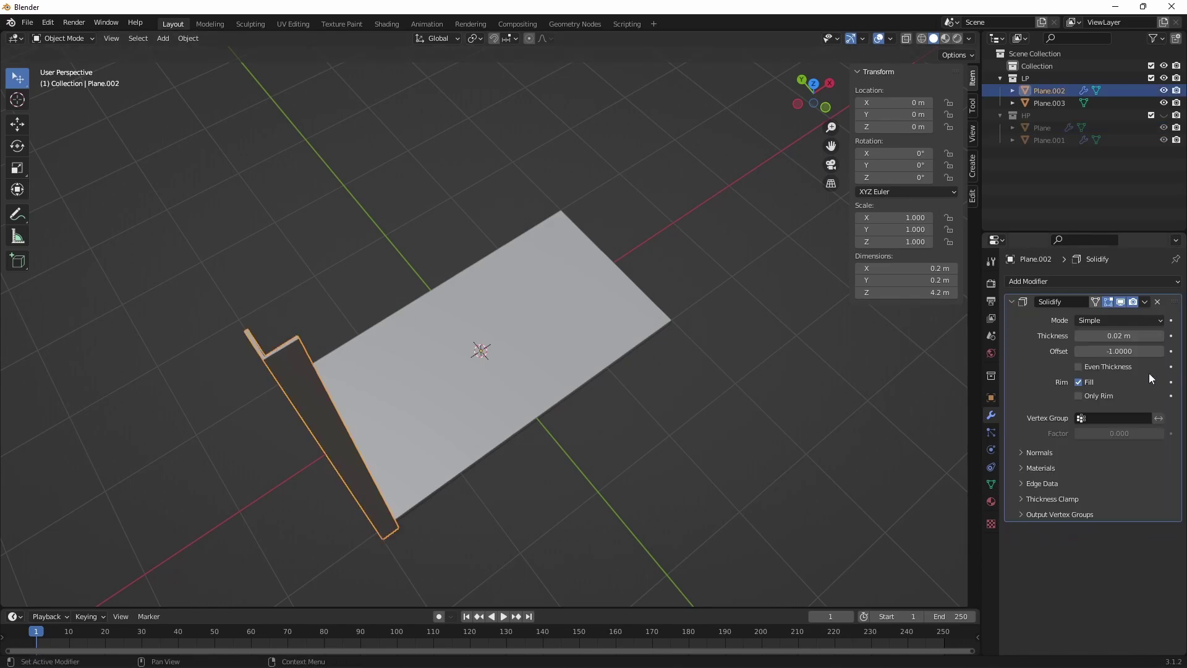
mouse_move(1144, 350)
left_mouse_down()
mouse_move(1113, 351)
mouse_move(1162, 350)
left_mouse_up()
left_click(636, 451)
mouse_move(518, 262)
middle_mouse_down()
mouse_move(563, 279)
mouse_move(525, 264)
mouse_move(213, 237)
middle_mouse_up()
Apply the 0.02 m Solidify modifier permanently to the flange mesh.
left_click(212, 241)
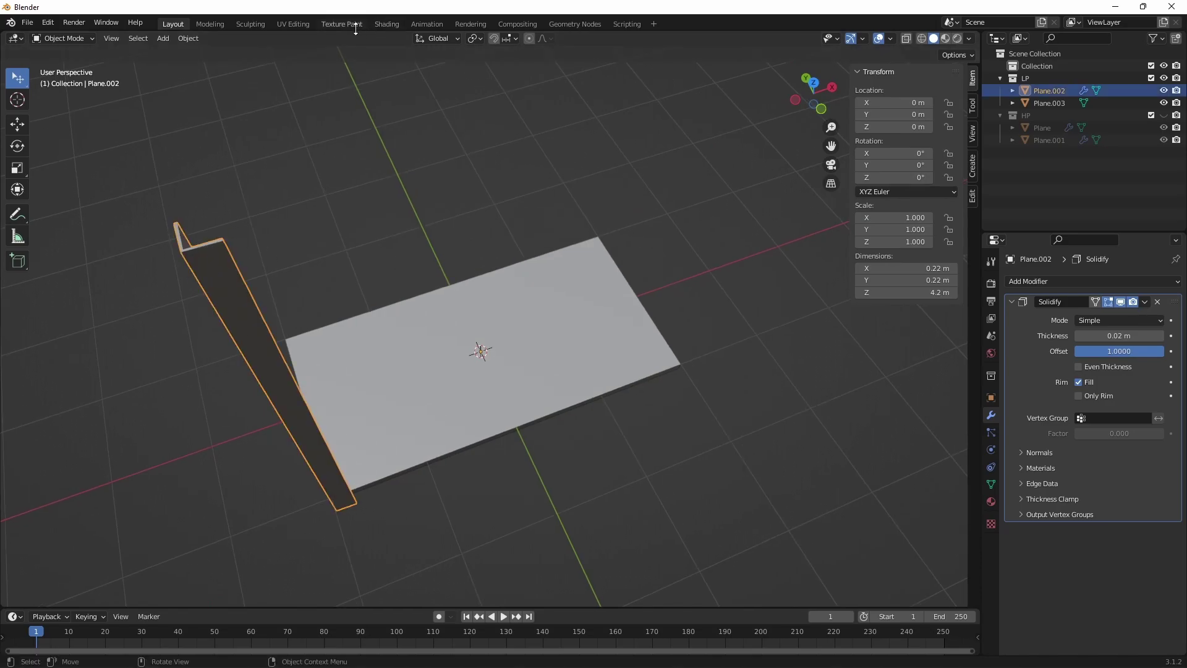
left_click(1144, 302)
left_click(1091, 316)
left_click(313, 172)
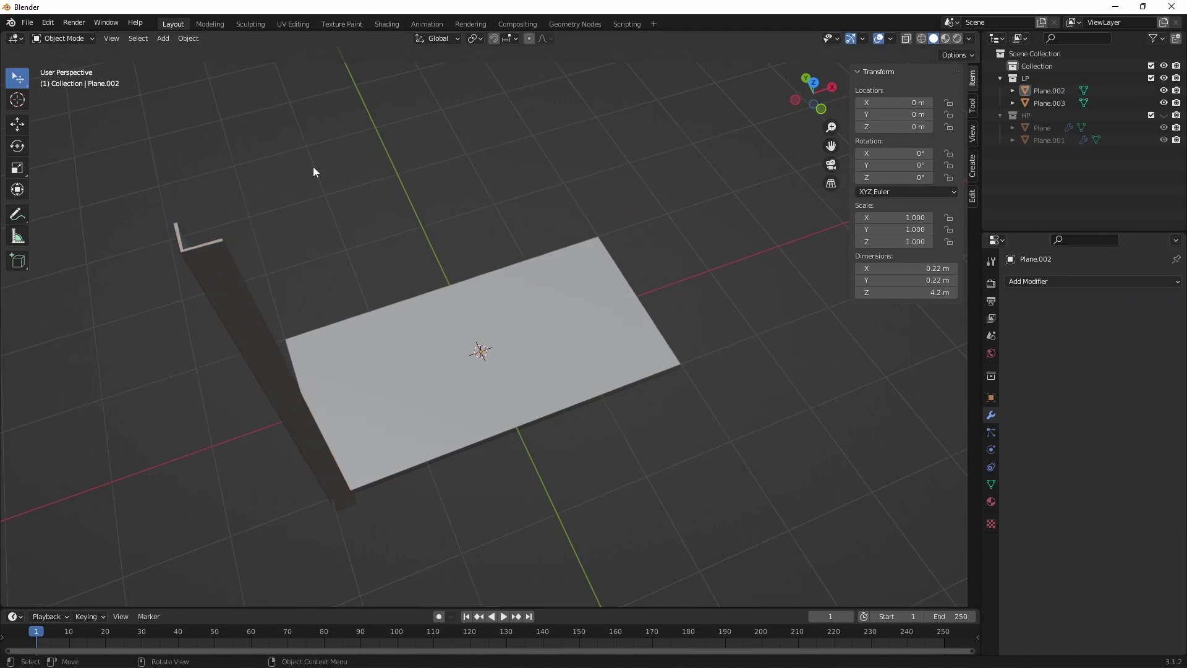
mouse_move(258, 239)
middle_mouse_down()
mouse_move(297, 237)
mouse_move(292, 250)
mouse_move(365, 362)
middle_mouse_up()
scroll(340, 377, "up", 3)
middle_click_drag(317, 396, 280, 394)
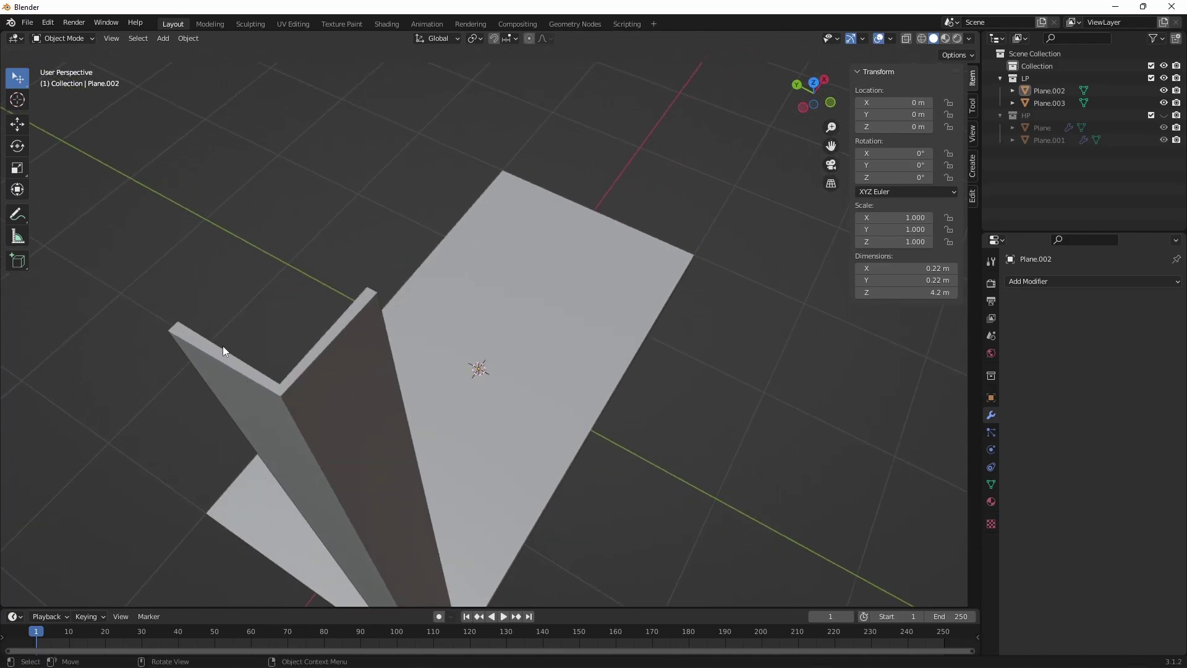
left_click(1165, 116)
left_click(1164, 103)
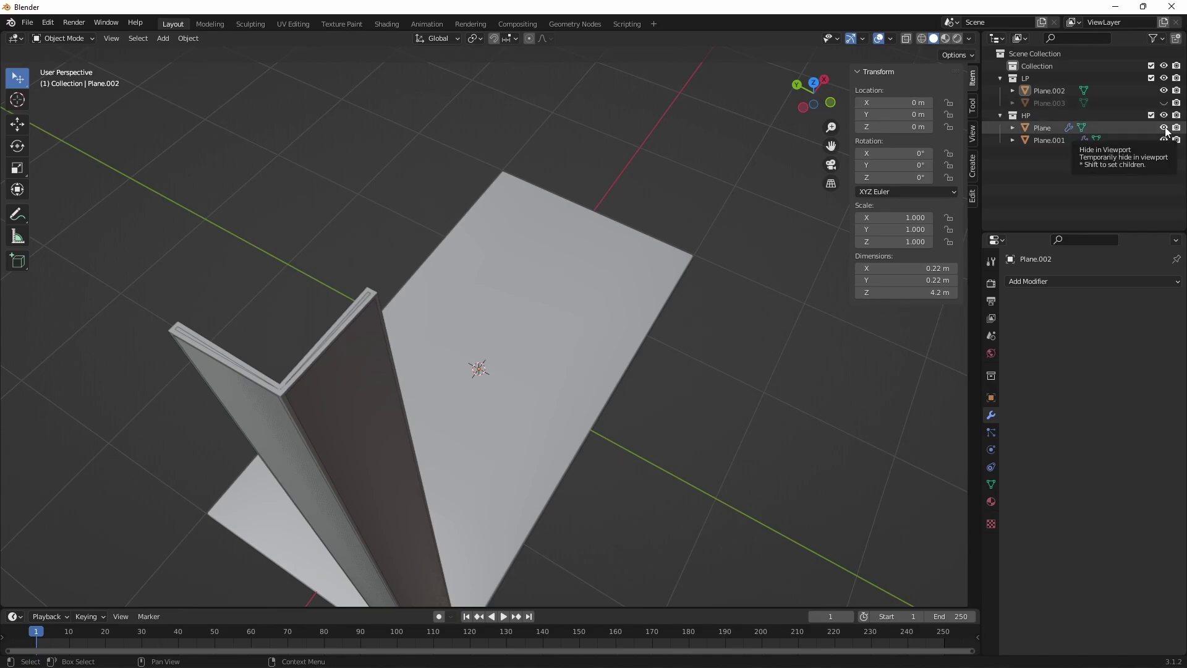
left_click(1164, 128)
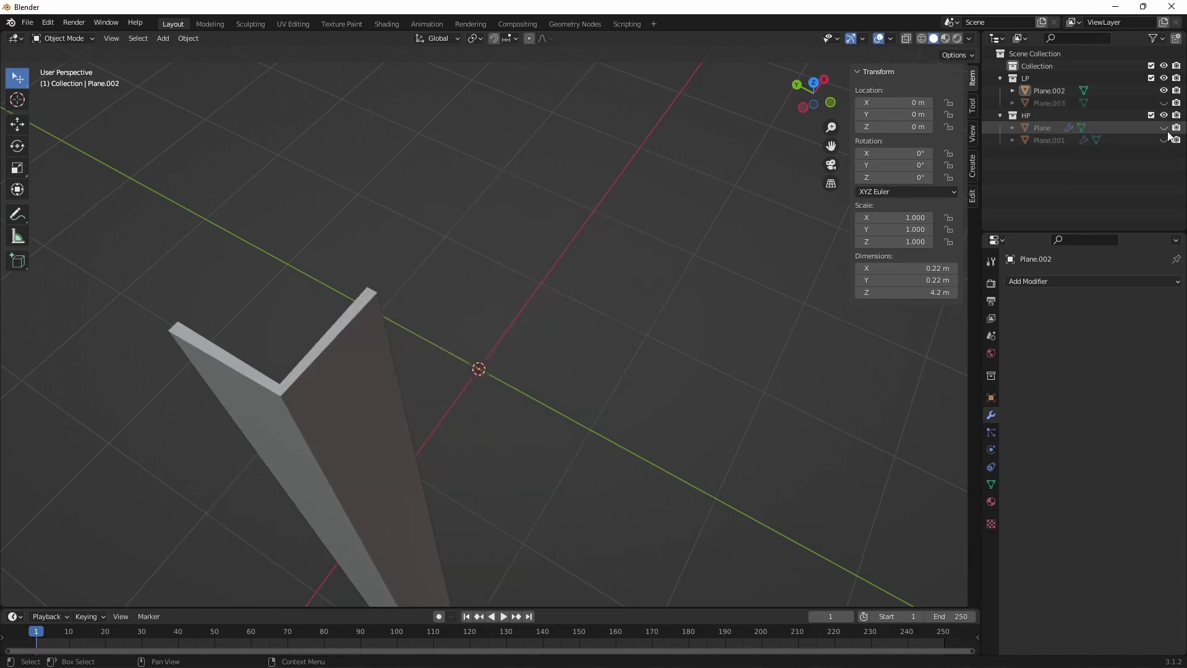
left_click(1164, 128)
left_click(1163, 90)
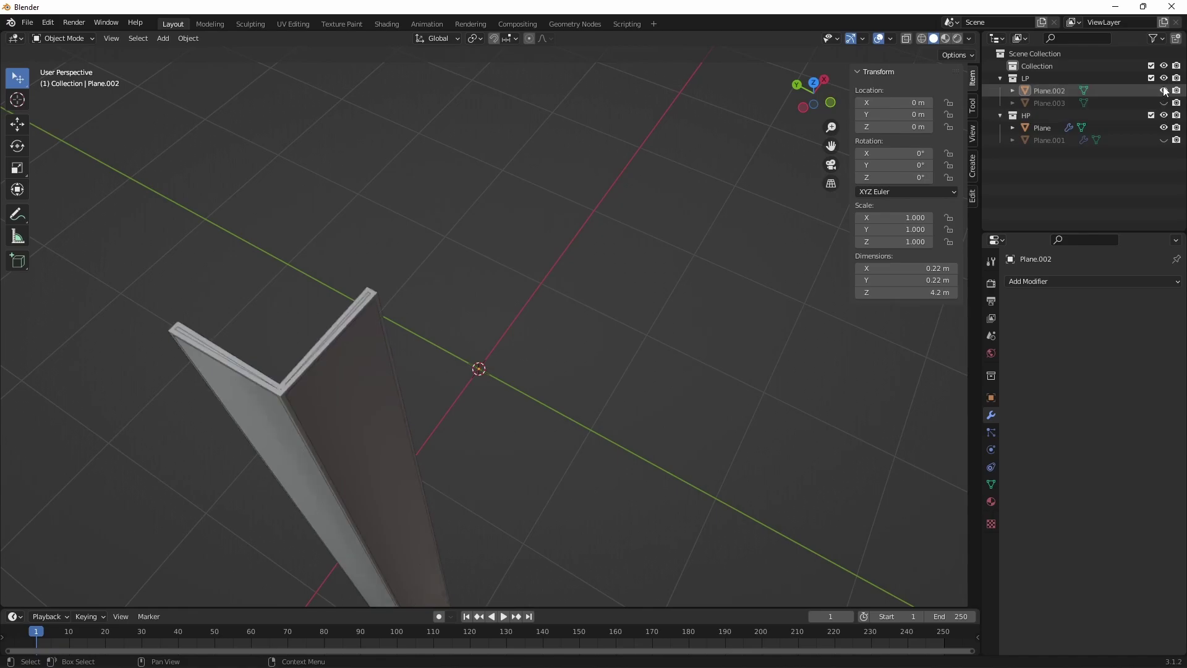
left_click(1163, 90)
left_click(1164, 90)
left_click(1164, 91)
left_click(1163, 102)
left_click(1164, 91)
left_click(1164, 90)
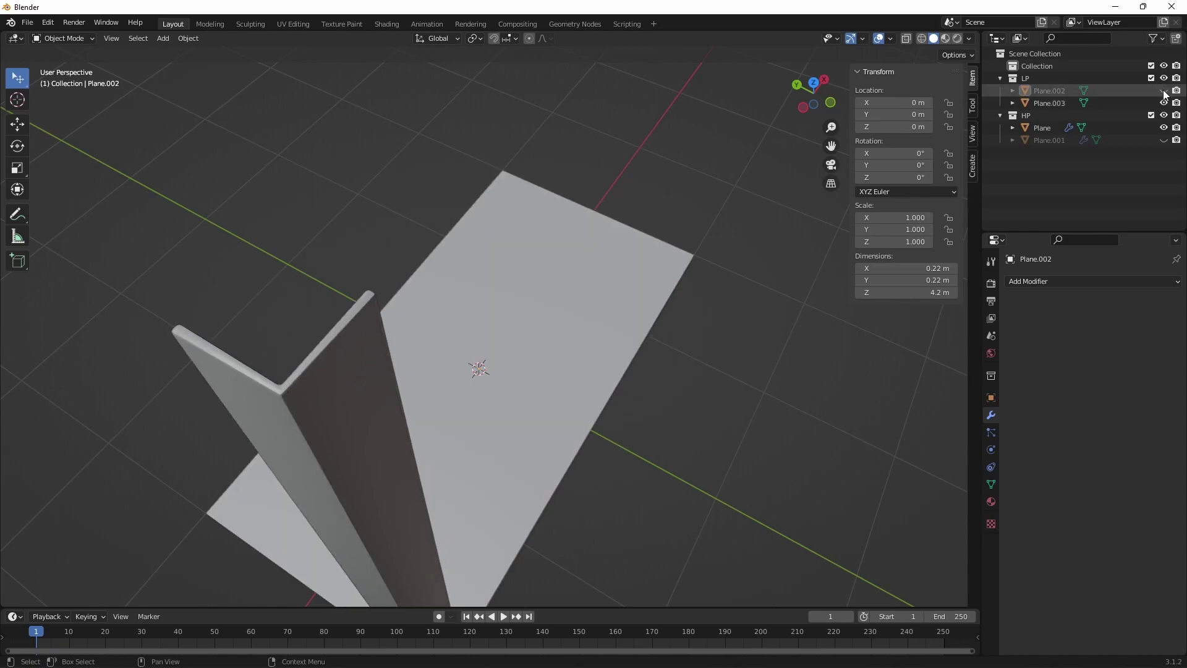
left_click(1163, 94)
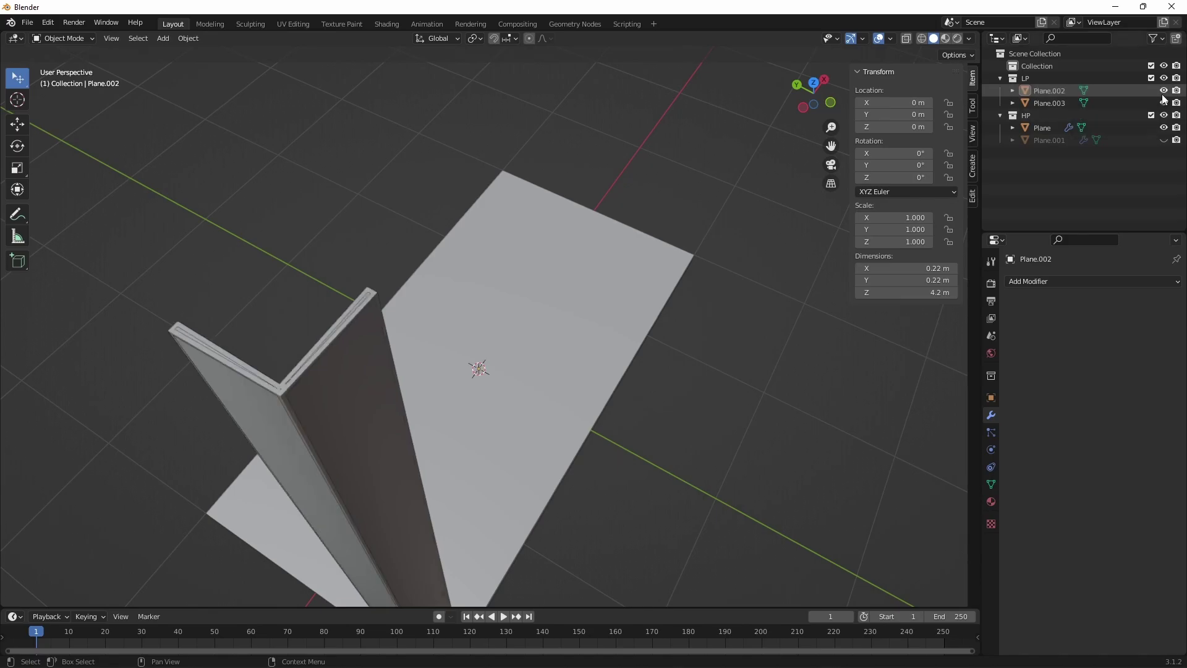
left_click(1163, 140)
left_click(1164, 115)
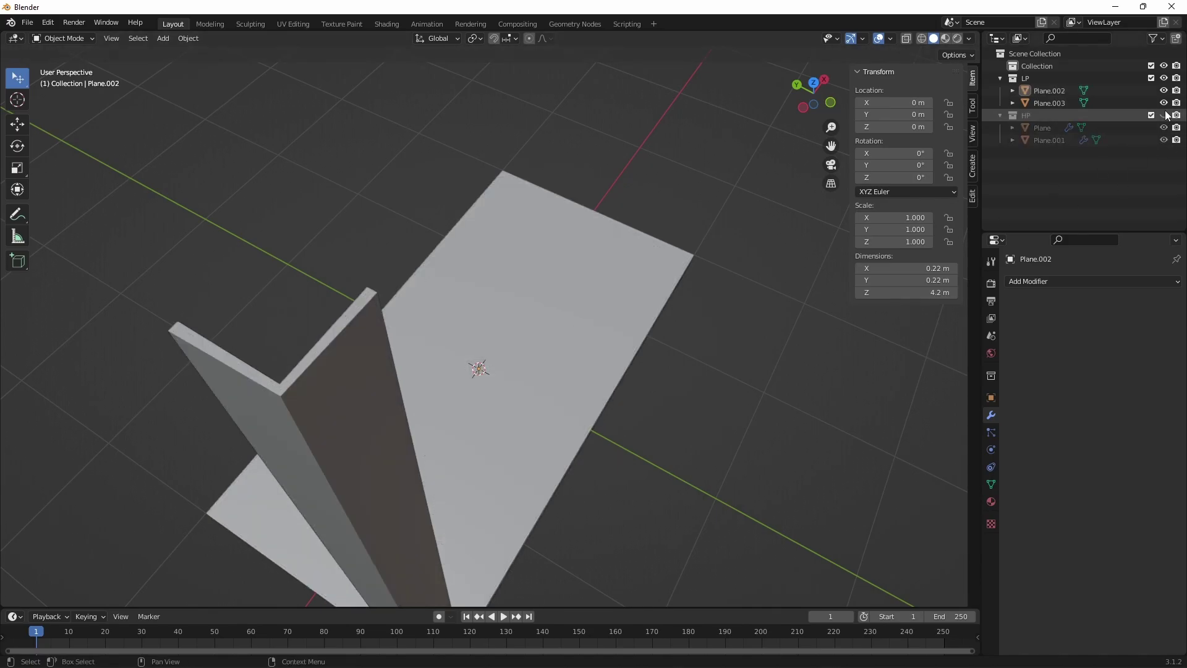
scroll(444, 305, "down", 6)
mouse_move(444, 305)
middle_mouse_down()
mouse_move(483, 341)
mouse_move(336, 303)
middle_mouse_up()
left_click(353, 341)
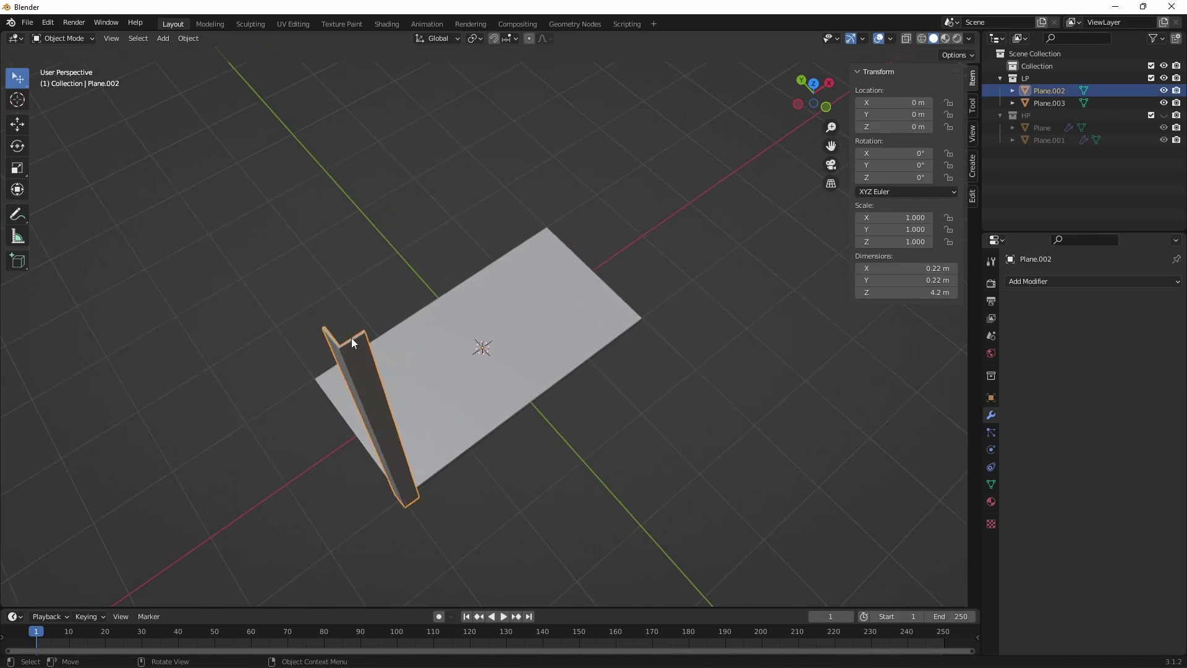
Switch to the UV Editing workspace in edge select mode, facing the flange's wall.
left_click(294, 23)
scroll(654, 166, "up", 3)
scroll(735, 248, "up", 3)
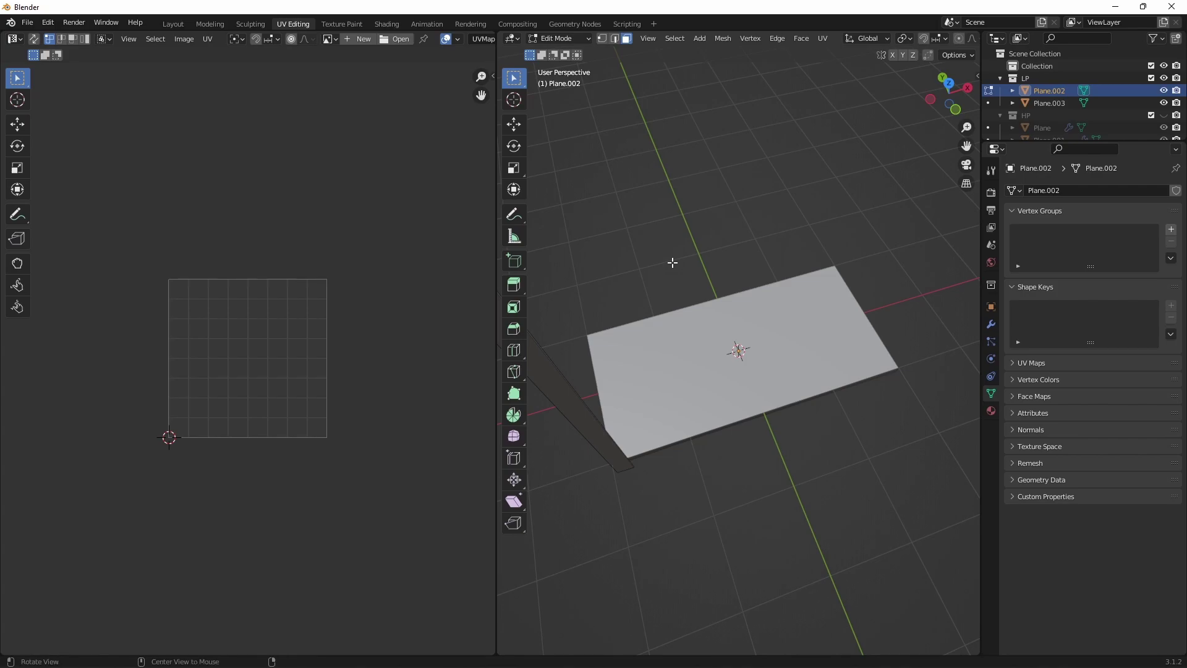
left_click_drag(672, 262, 607, 281, "alt")
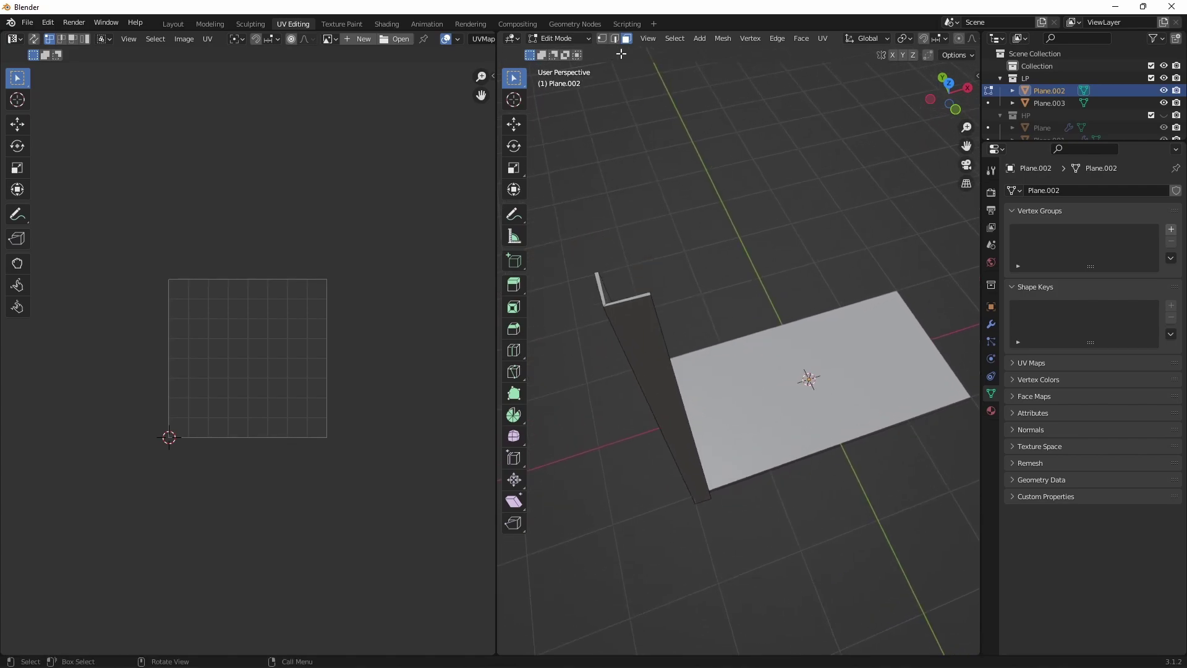
key("2")
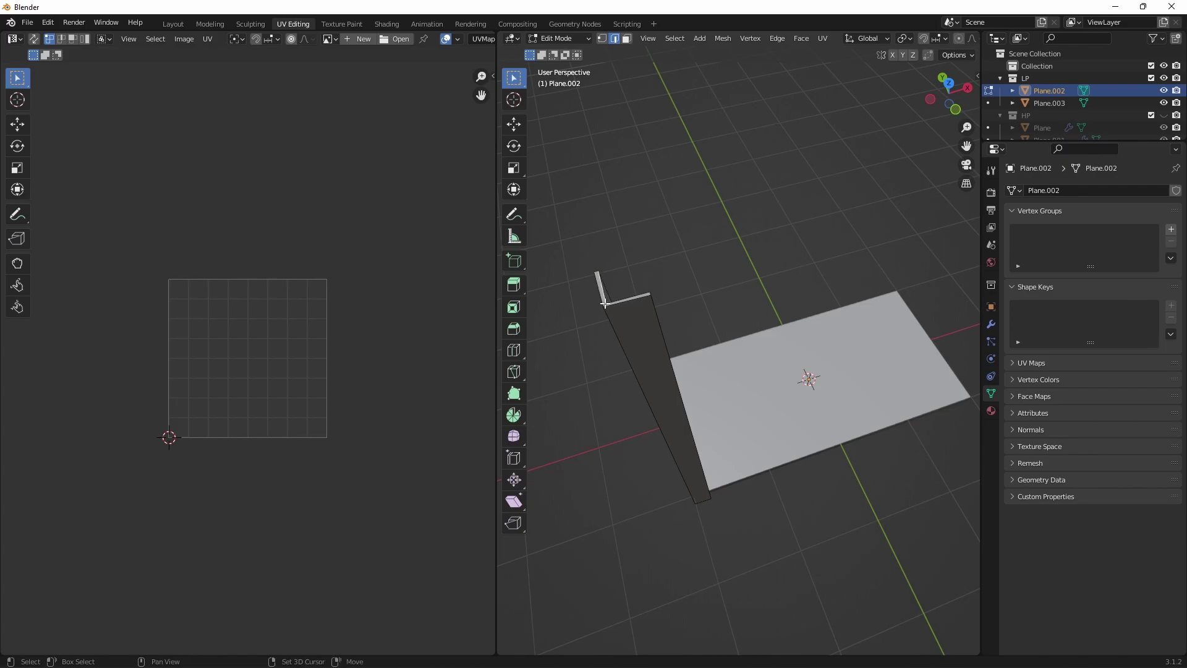
Mark seams along the flange's top corner edges.
left_click(686, 304)
left_click(609, 303)
scroll(624, 295, "up", 2)
middle_click_drag(629, 295, 782, 342)
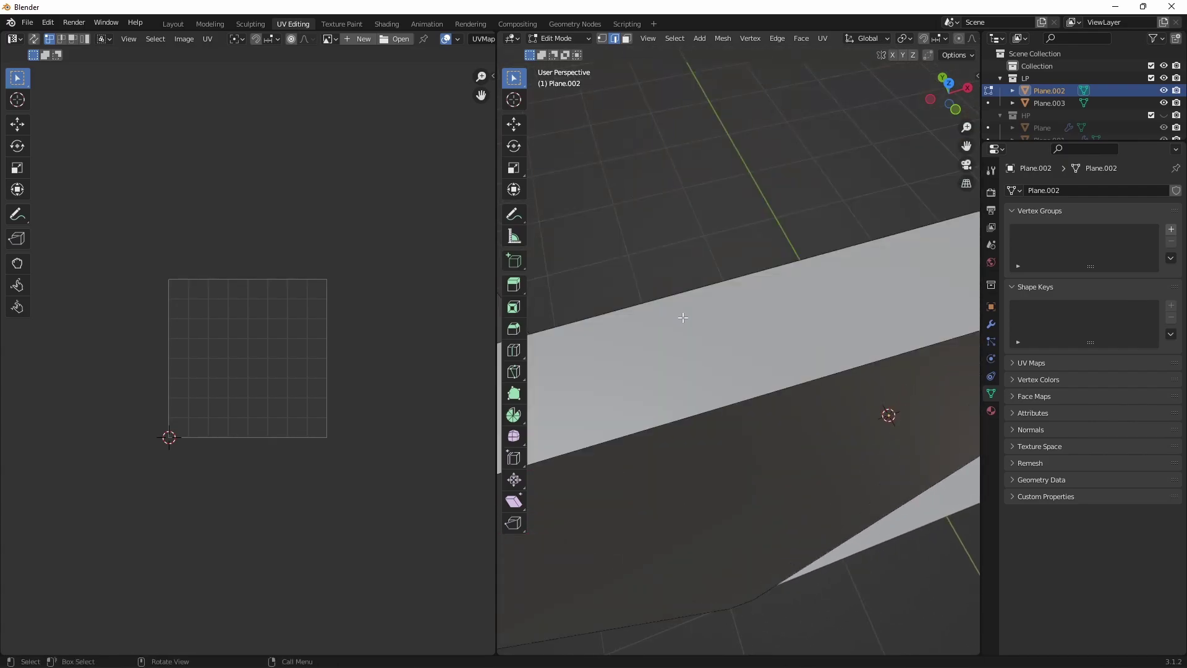
left_click(743, 347)
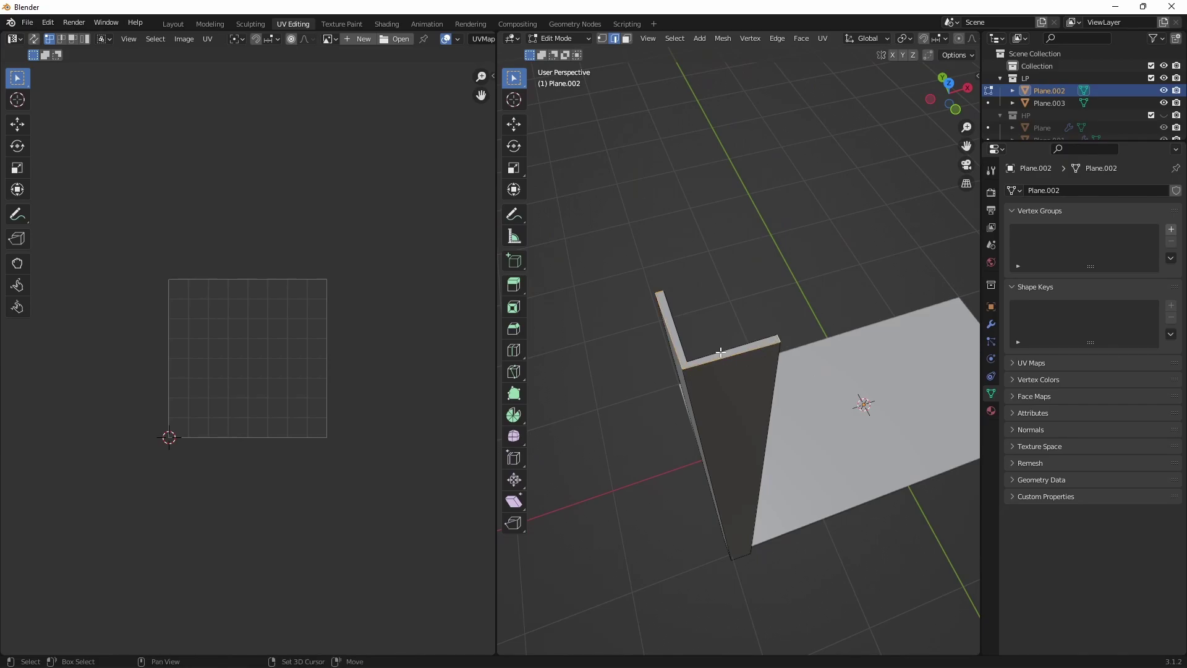
right_click(731, 301)
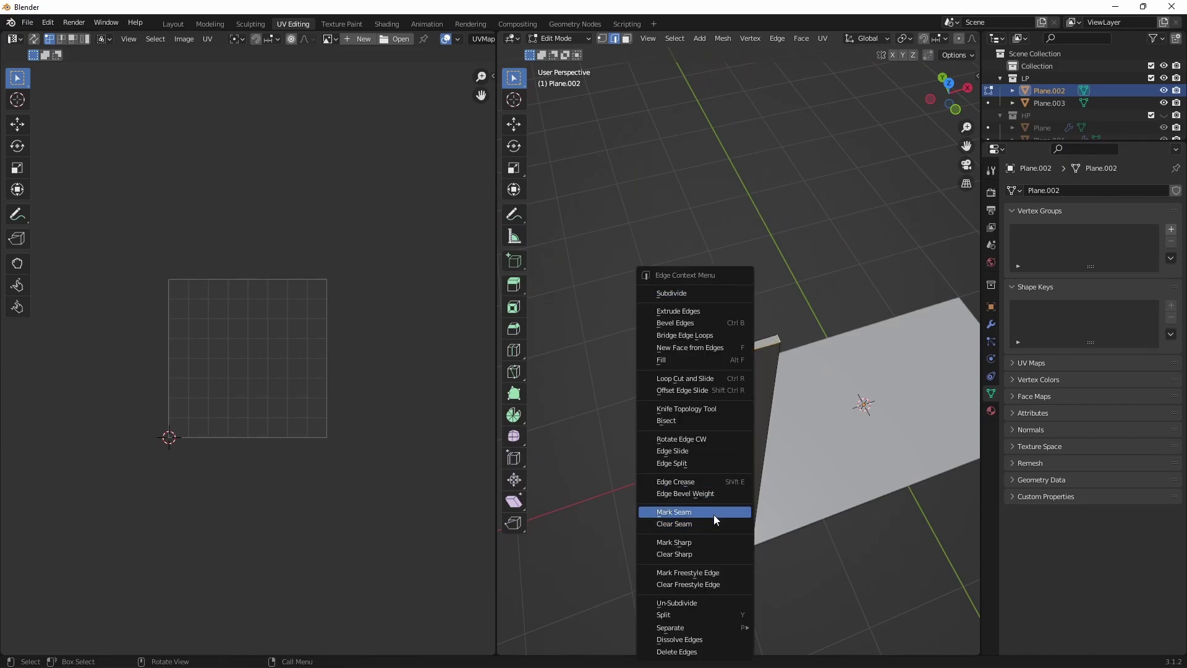
left_click(680, 513)
Try marking the flange's lower end edge as a seam, then undo it.
left_click_drag(754, 378, 739, 392, "alt")
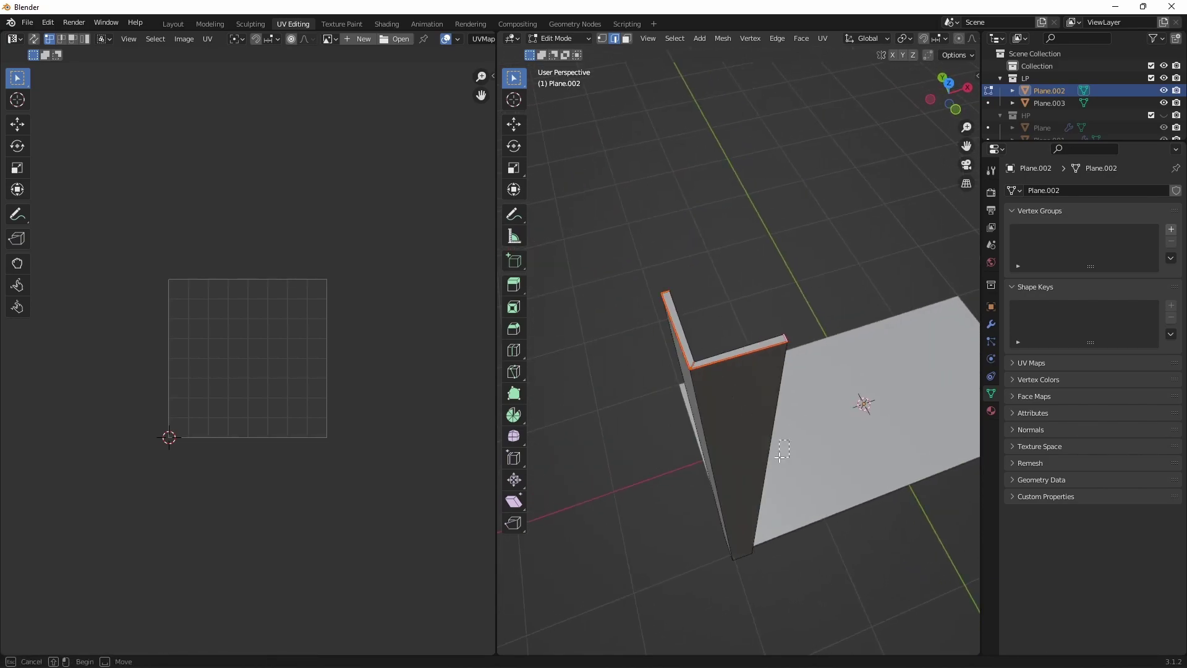
left_click(746, 432)
left_click(810, 281)
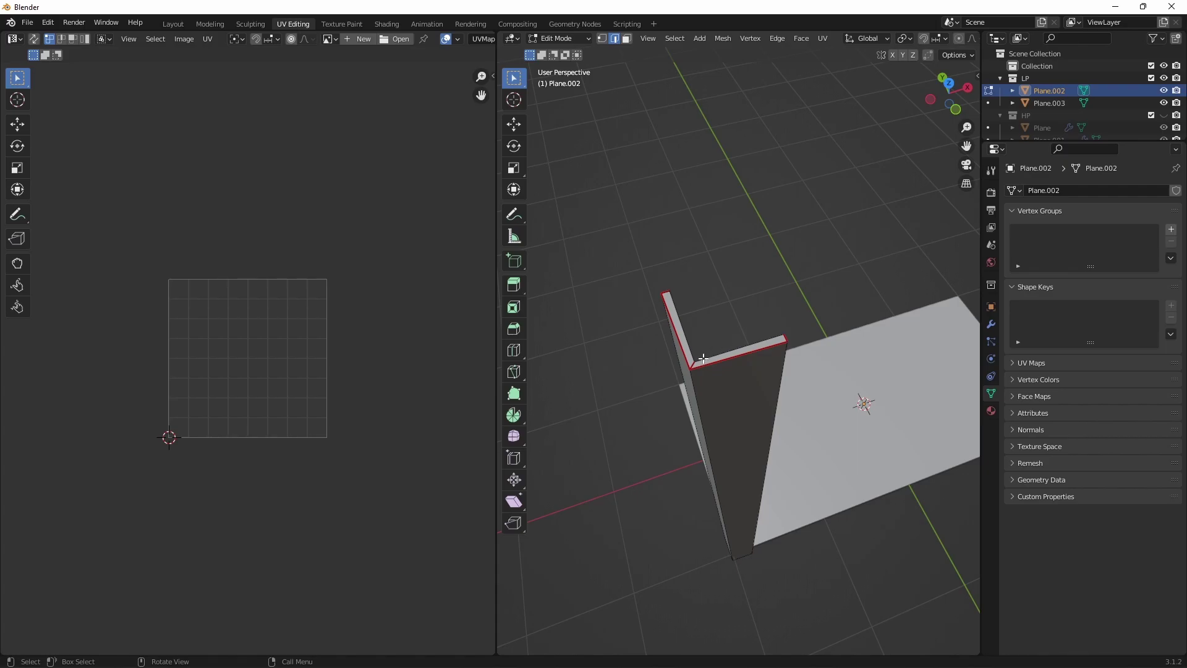
mouse_move(702, 358)
left_mouse_down("alt")
mouse_move(694, 305)
mouse_move(673, 352)
left_mouse_up("alt")
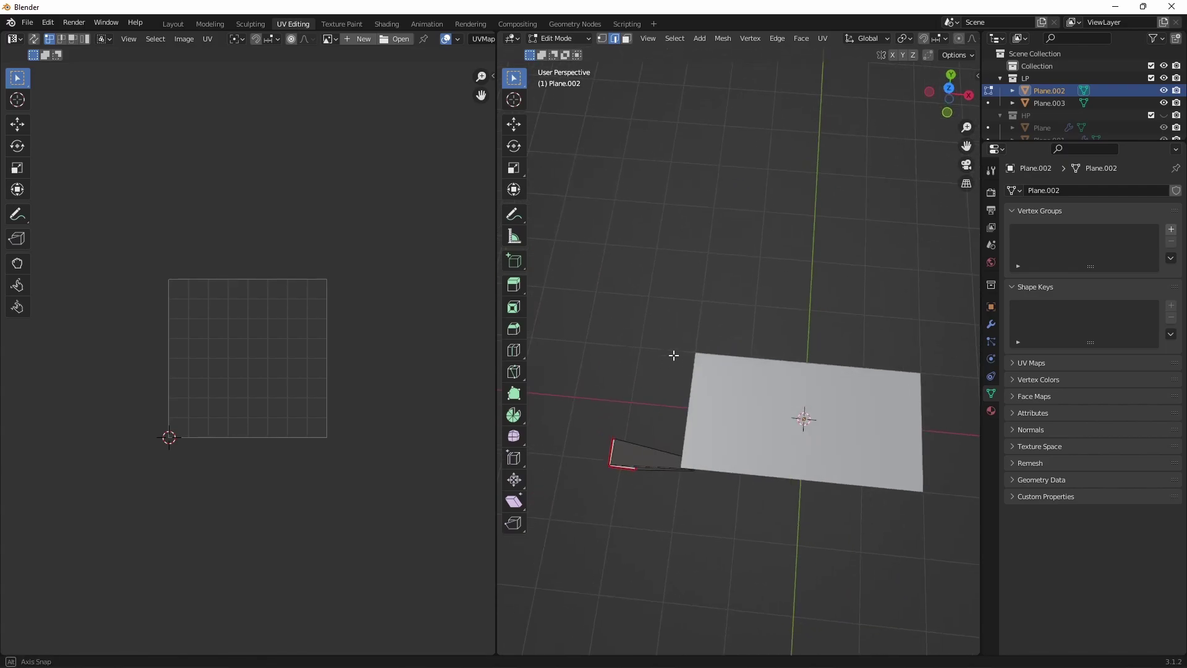
left_click(646, 458, "shift")
right_click(646, 458)
left_click(646, 458)
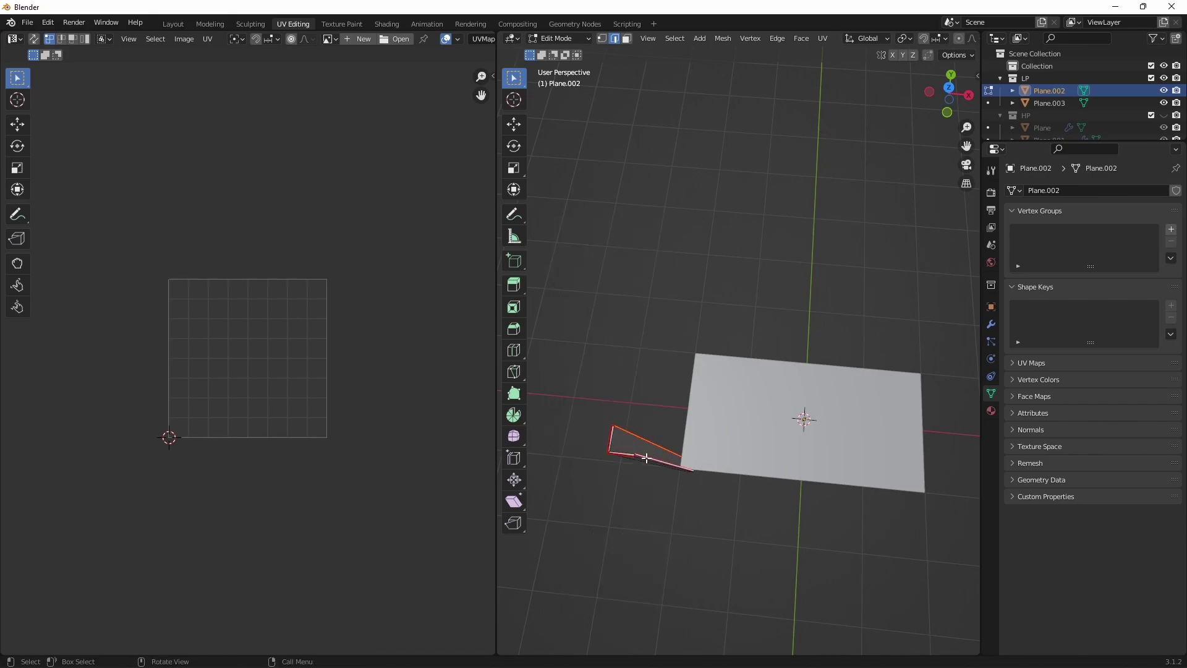
key("ctrl+z")
Clear the seams from the flange's bottom edge and one other flange edge.
scroll(605, 467, "down", 3)
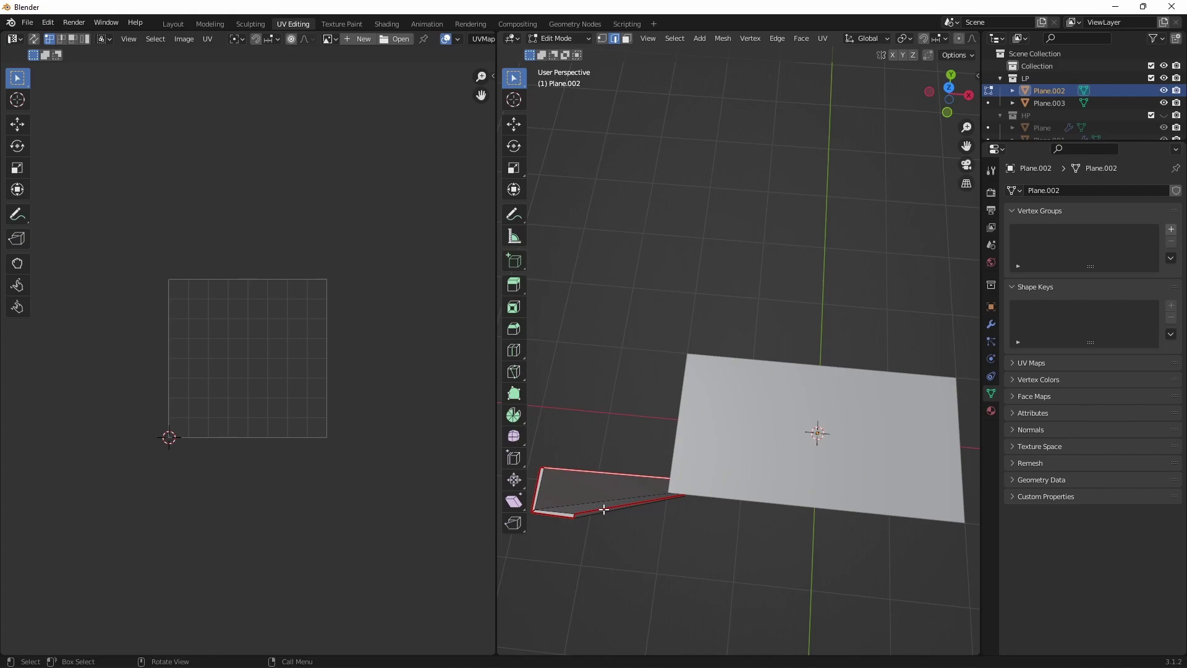
left_click(604, 510)
right_click(603, 510)
left_click(604, 523)
mouse_move(597, 488)
middle_mouse_down()
mouse_move(673, 473)
mouse_move(675, 543)
middle_mouse_up()
left_click(655, 564)
right_click(655, 564)
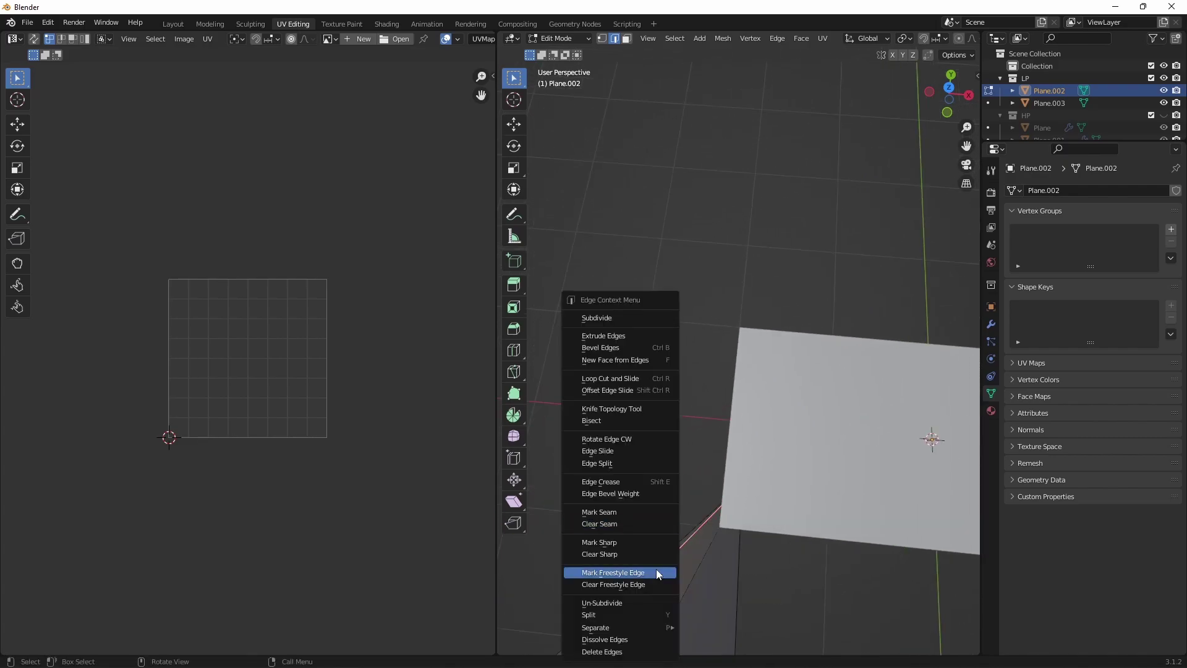
left_click(618, 523)
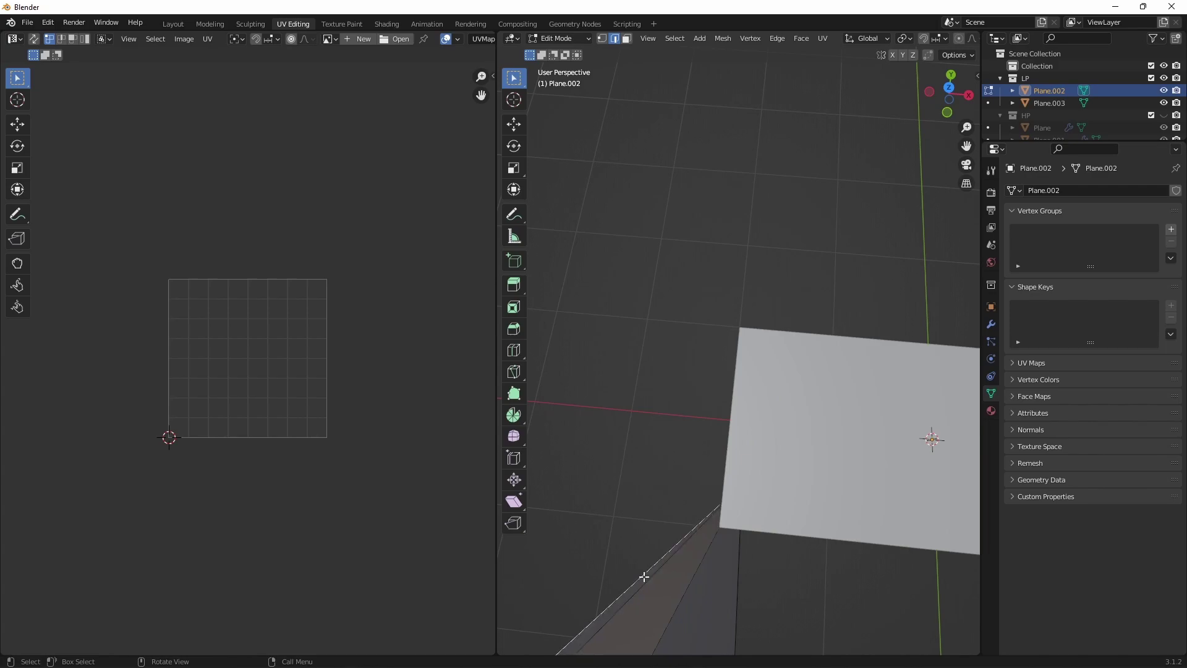
Mark seams on the flange's front top edge and slanted end edge.
right_click(636, 580)
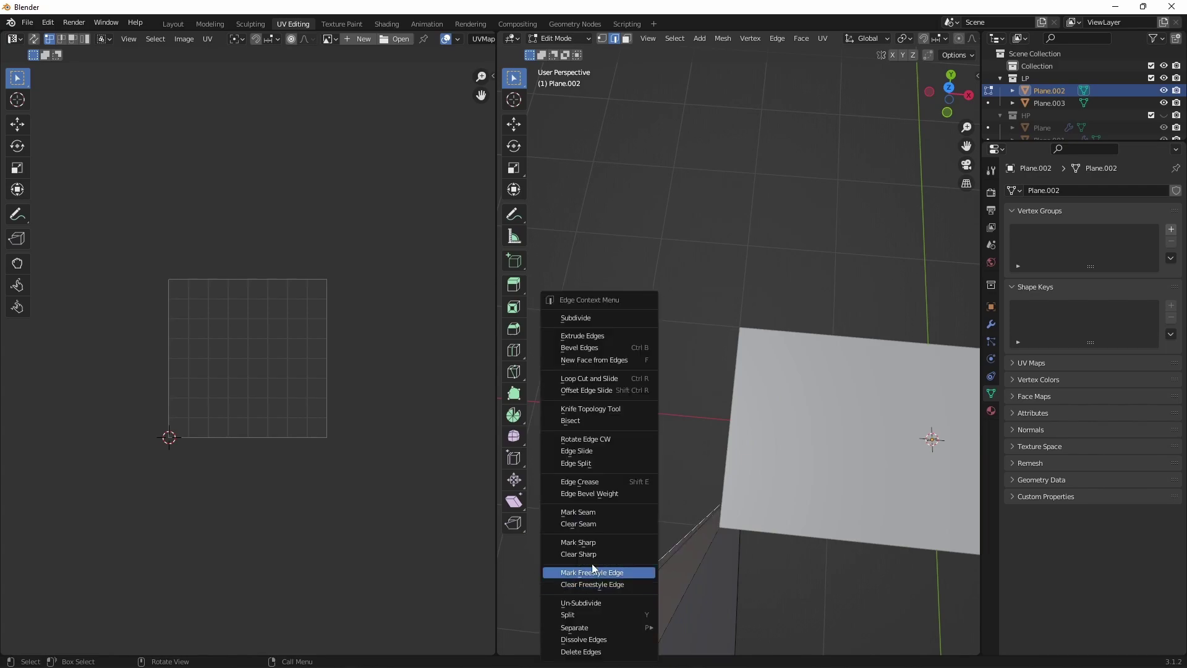
left_click(610, 513)
mouse_move(611, 514)
middle_mouse_down()
mouse_move(682, 606)
mouse_move(694, 230)
mouse_move(715, 294)
middle_mouse_up()
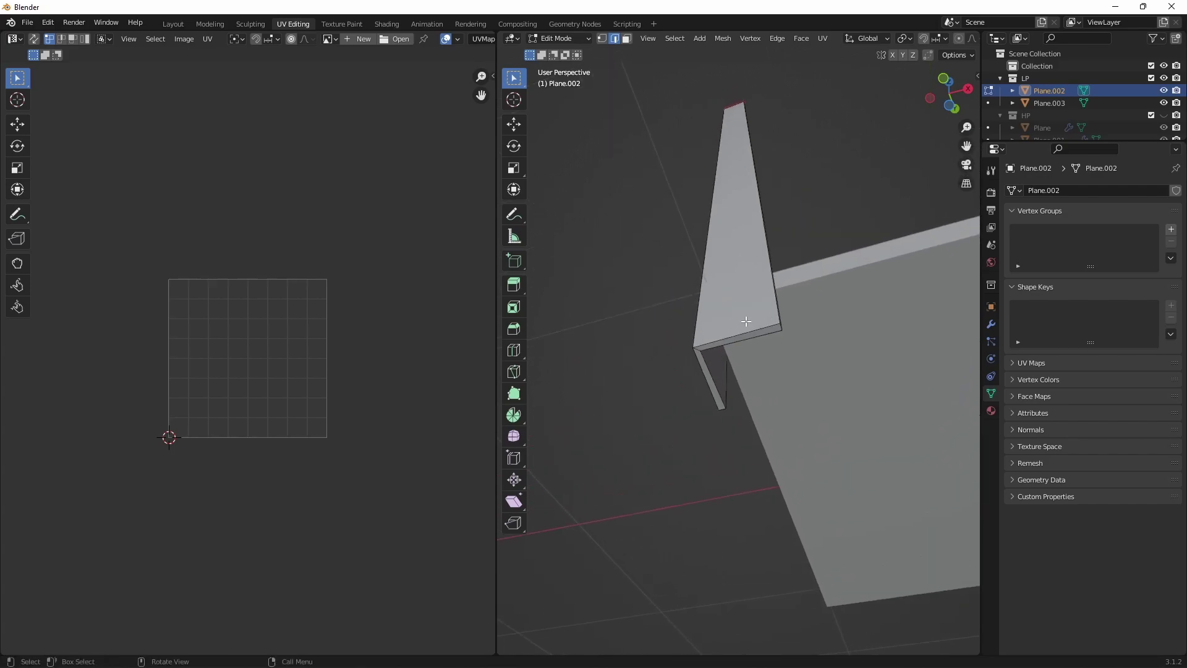
scroll(790, 316, "up", 3)
left_click(761, 322)
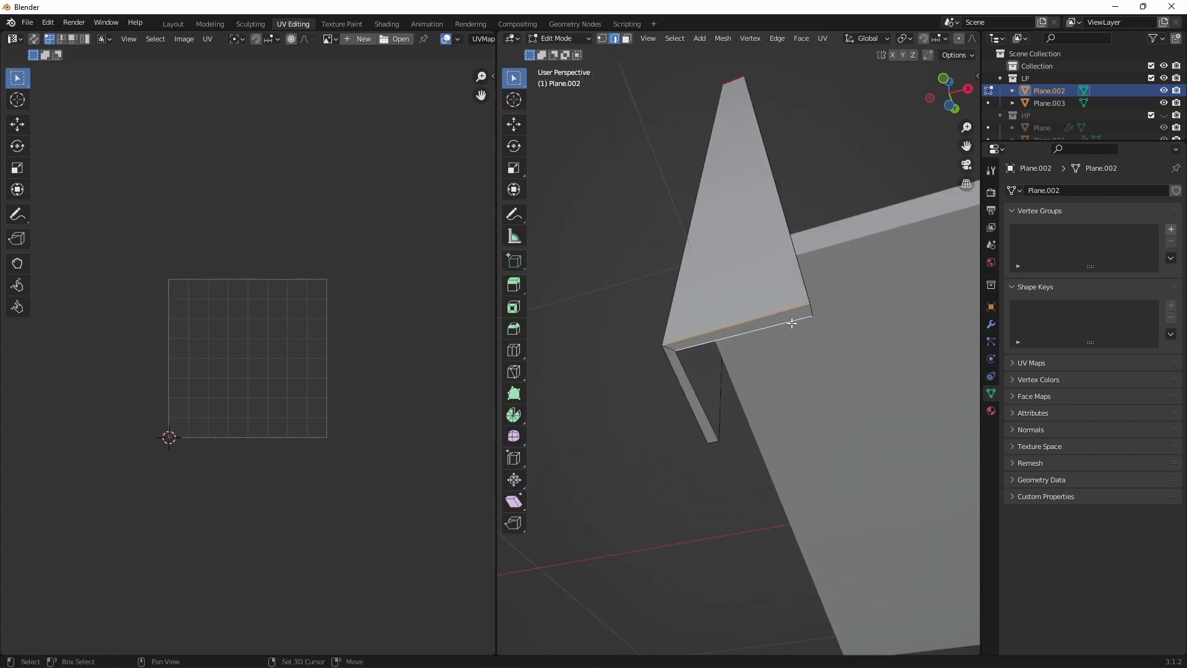
left_click(711, 446, "shift")
right_click(729, 459)
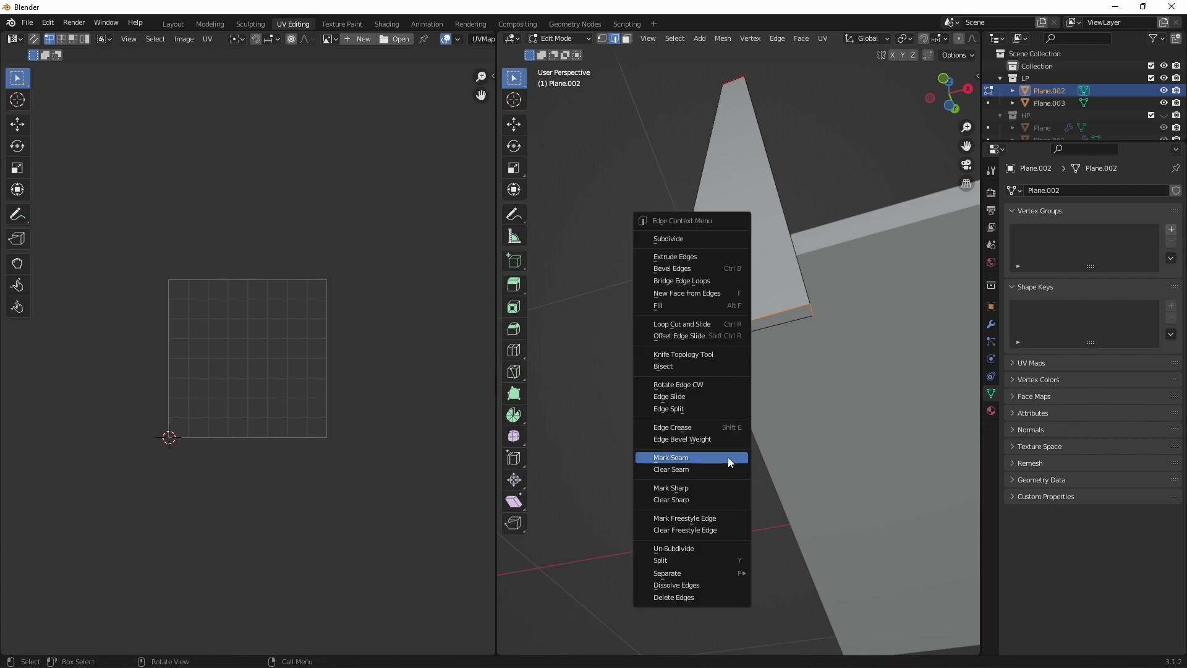
left_click(730, 461)
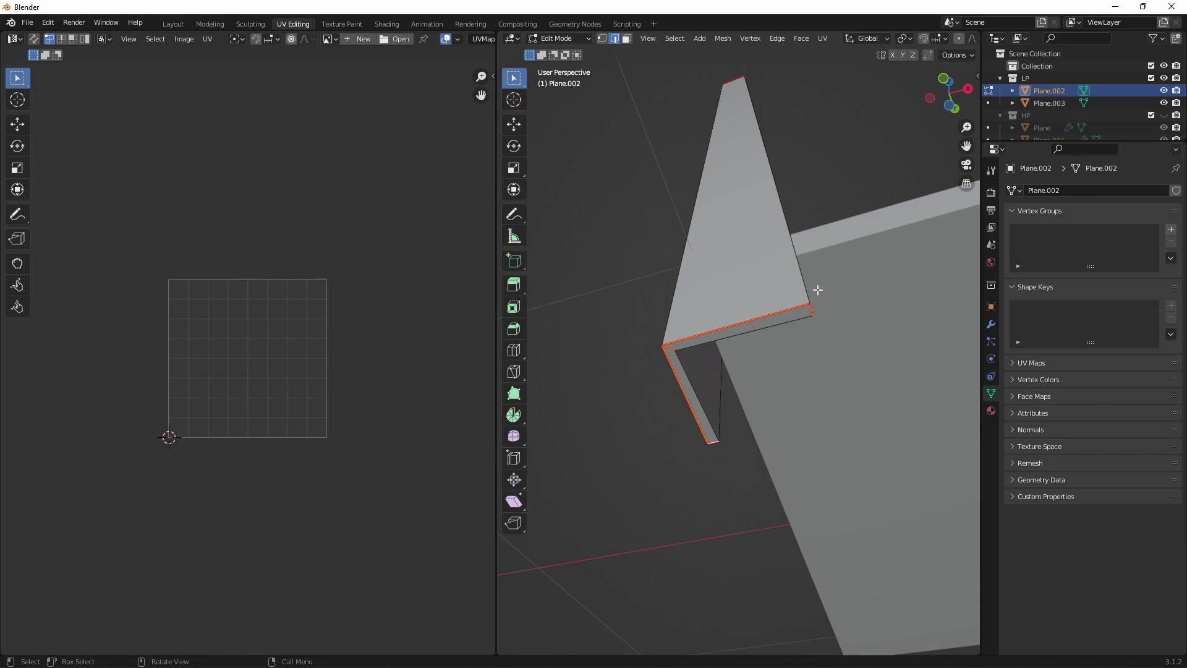
mouse_move(741, 420)
middle_mouse_down()
mouse_move(781, 313)
mouse_move(750, 331)
mouse_move(720, 304)
mouse_move(664, 311)
middle_mouse_up()
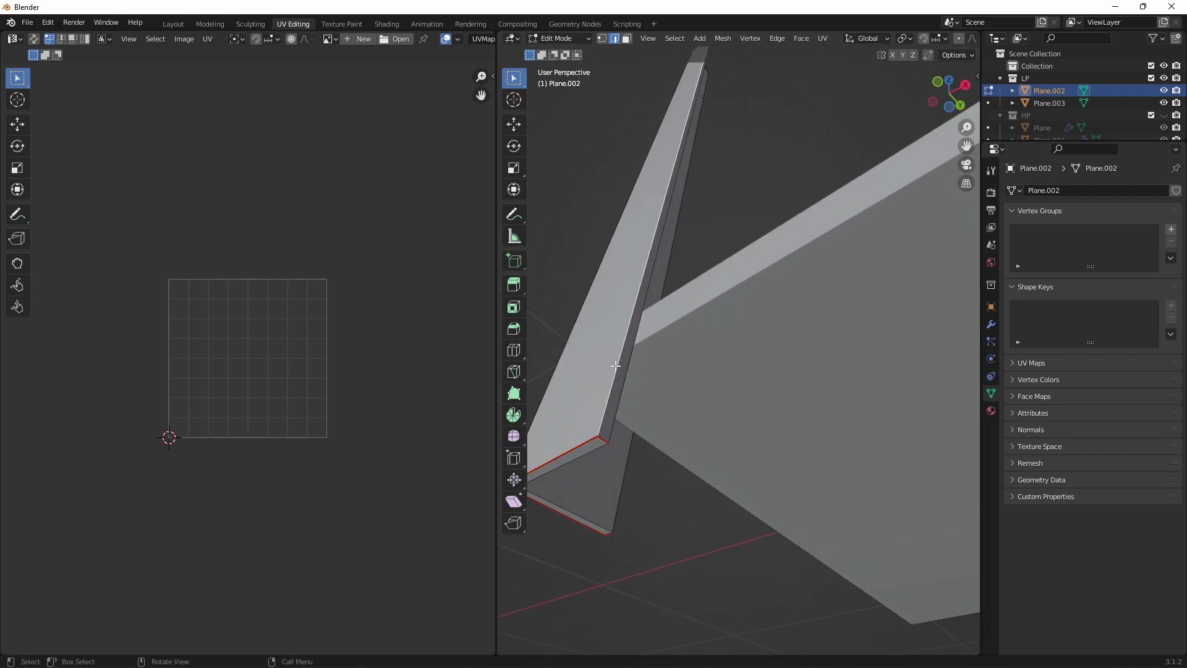
right_click(608, 413)
Mark the last flange seam, then select the linked faces and unwrap them.
left_click(608, 413)
middle_click_drag(608, 412, 642, 402)
key("l")
key("u")
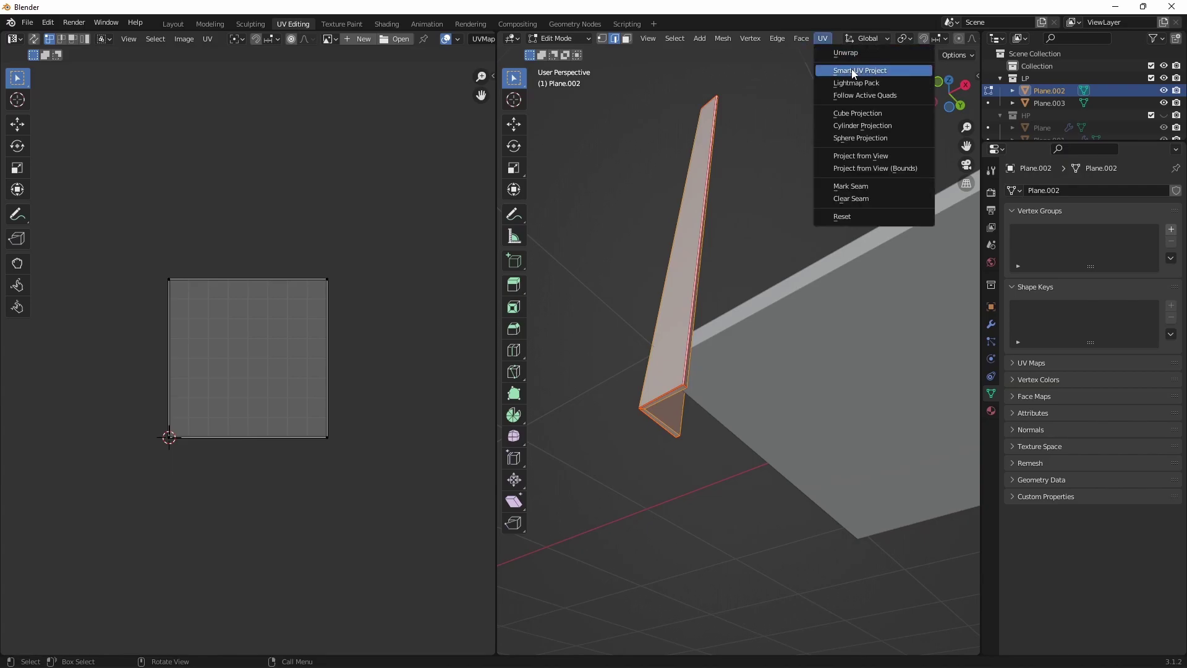
left_click(860, 54)
scroll(134, 289, "up", 1)
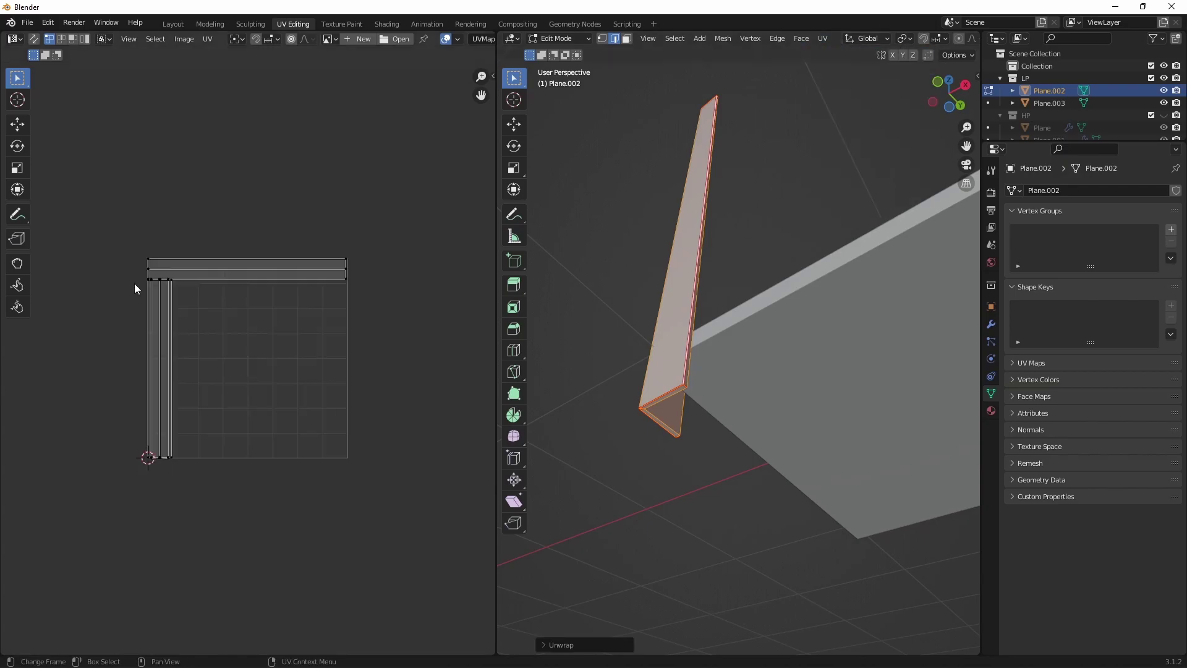
scroll(135, 289, "up", 2)
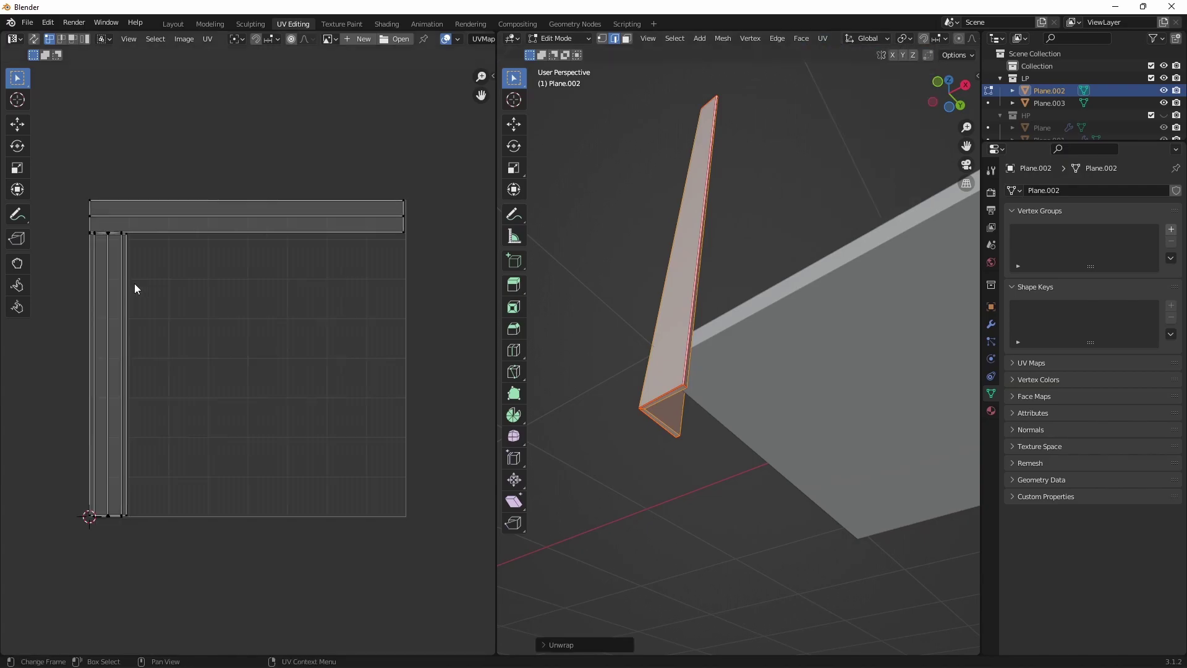
left_click(590, 423)
Clear the seam on the leg strip edge and re-unwrap the whole Plane.002 mesh.
mouse_move(687, 292)
middle_mouse_down()
mouse_move(637, 363)
mouse_move(530, 371)
mouse_move(646, 363)
mouse_move(671, 313)
mouse_move(633, 370)
middle_mouse_up()
right_click(635, 381)
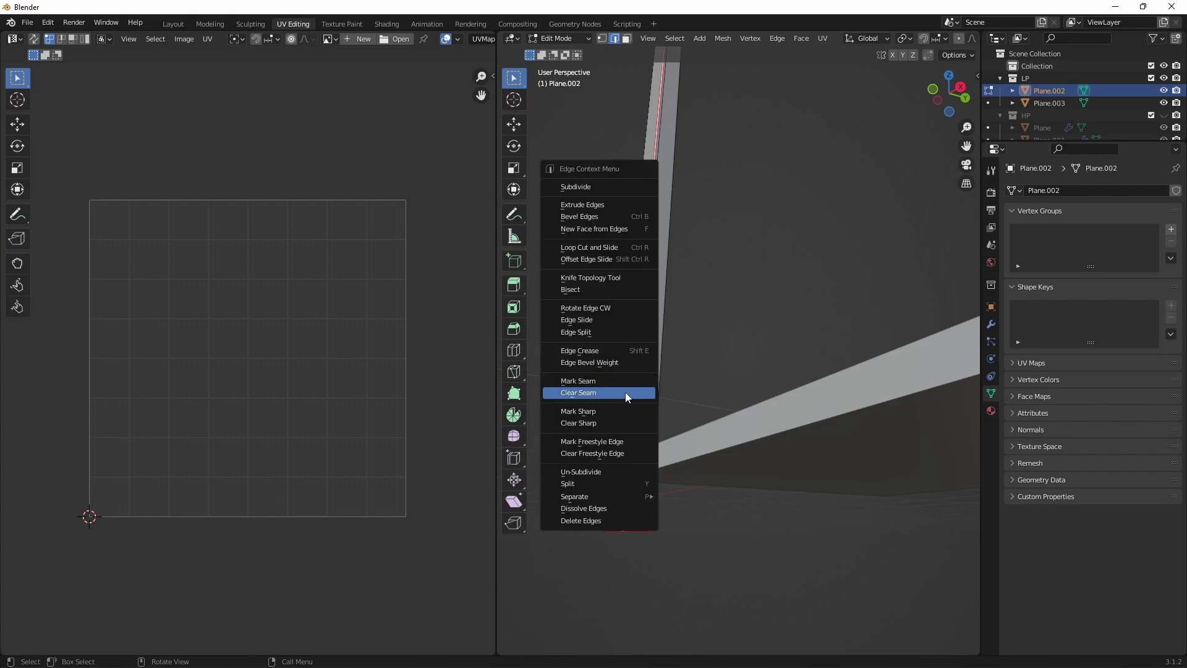
left_click(636, 390)
key("a")
left_click(823, 38)
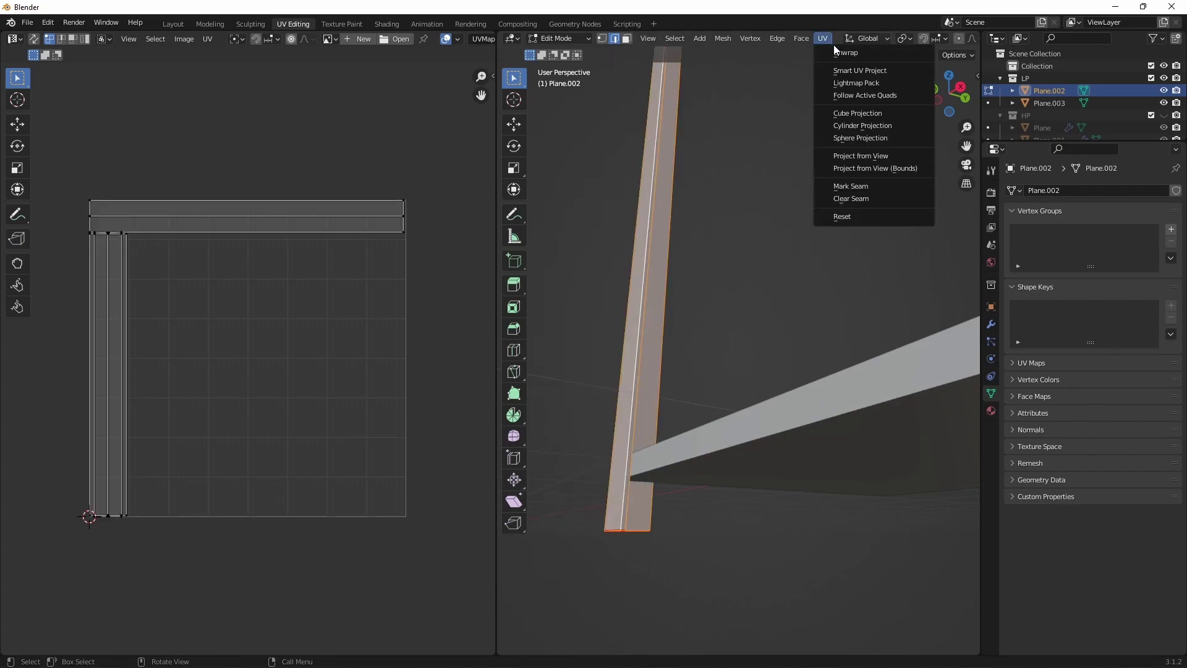
key("alt+a")
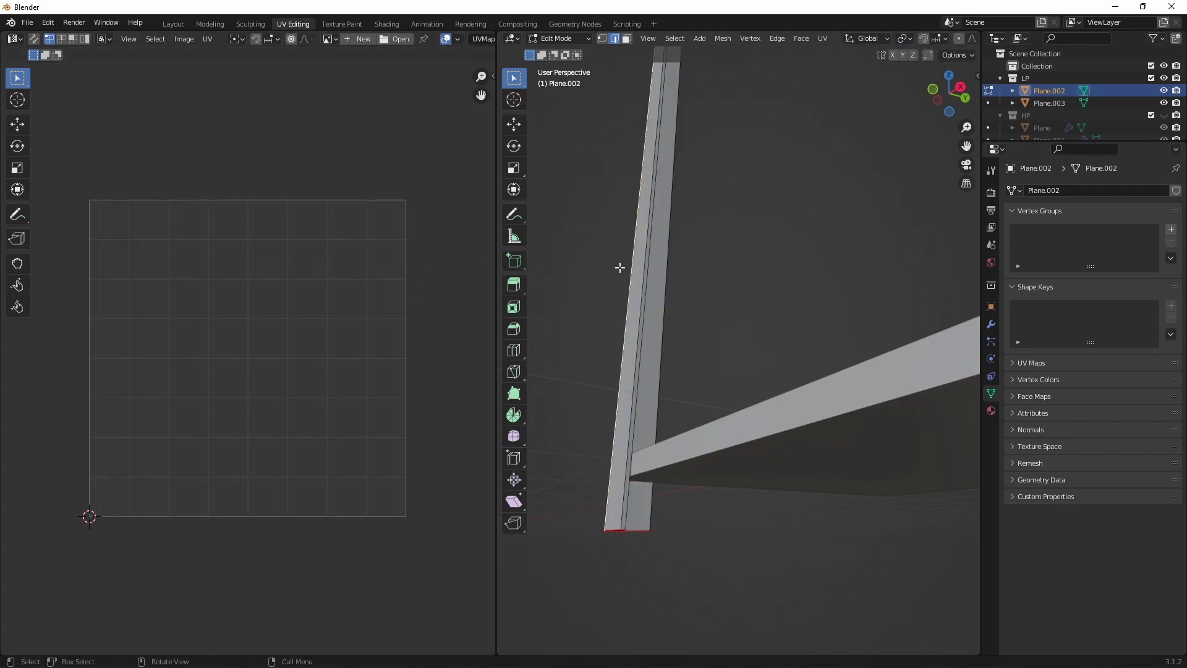
mouse_move(620, 265)
middle_mouse_down()
mouse_move(844, 303)
mouse_move(769, 347)
mouse_move(813, 392)
mouse_move(900, 351)
middle_mouse_up()
Edit the shelf slab Plane.003 with the leg Plane.002 hidden.
key("Tab")
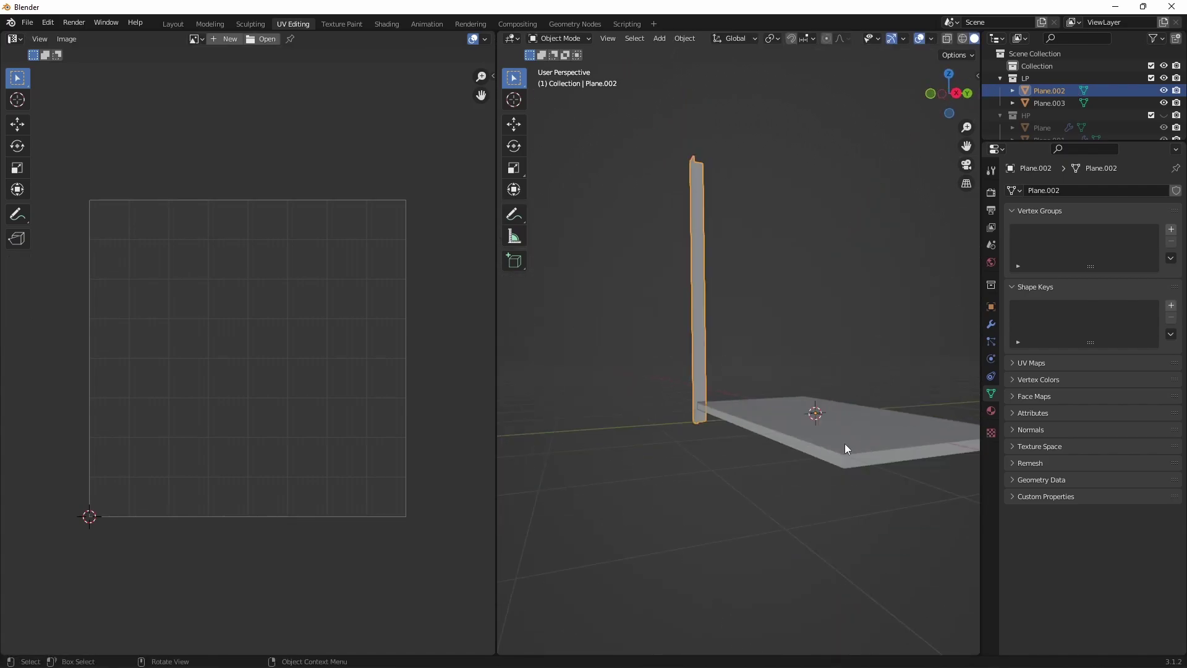
left_click(846, 445)
key("Tab")
mouse_move(845, 445)
middle_mouse_down()
mouse_move(811, 410)
mouse_move(849, 427)
mouse_move(768, 352)
mouse_move(810, 453)
middle_mouse_up()
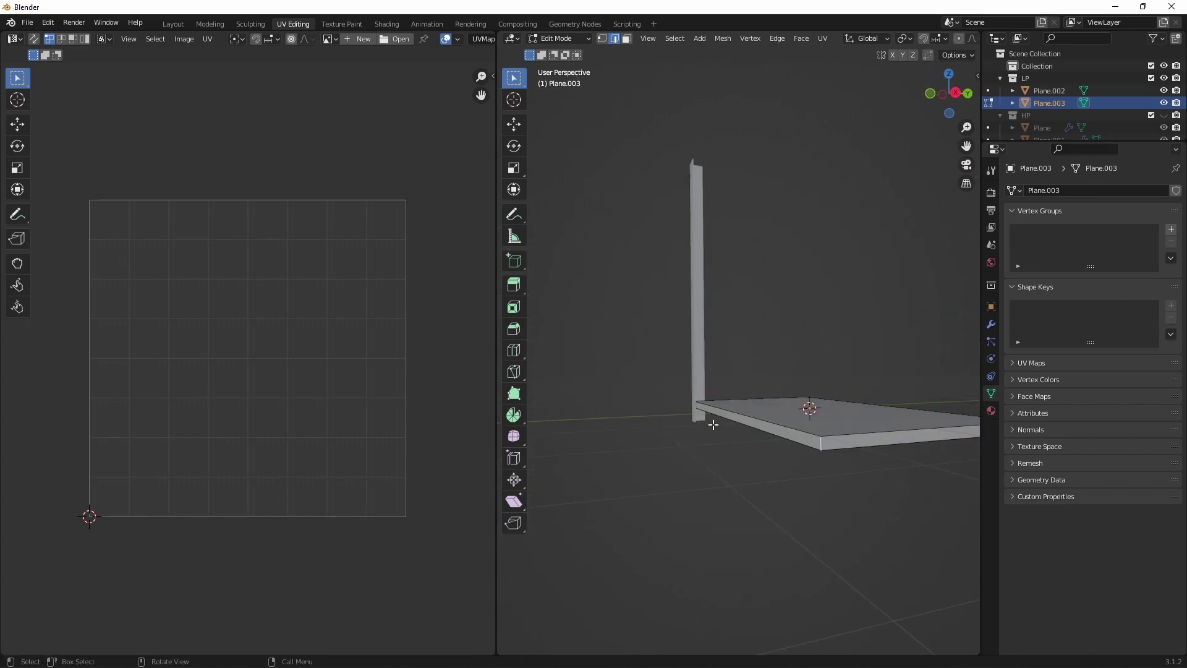
left_click(1163, 91)
middle_click_drag(882, 432, 743, 486)
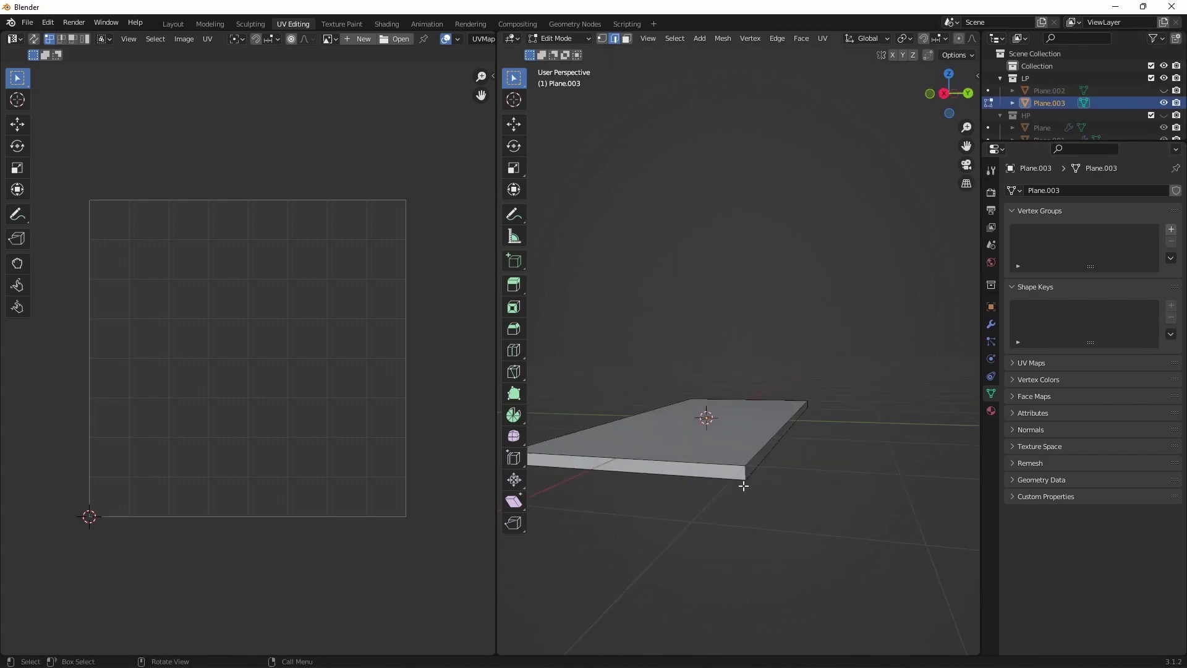
Mark the slab's front bottom and right edges as seams and unwrap the slab.
left_click(741, 477)
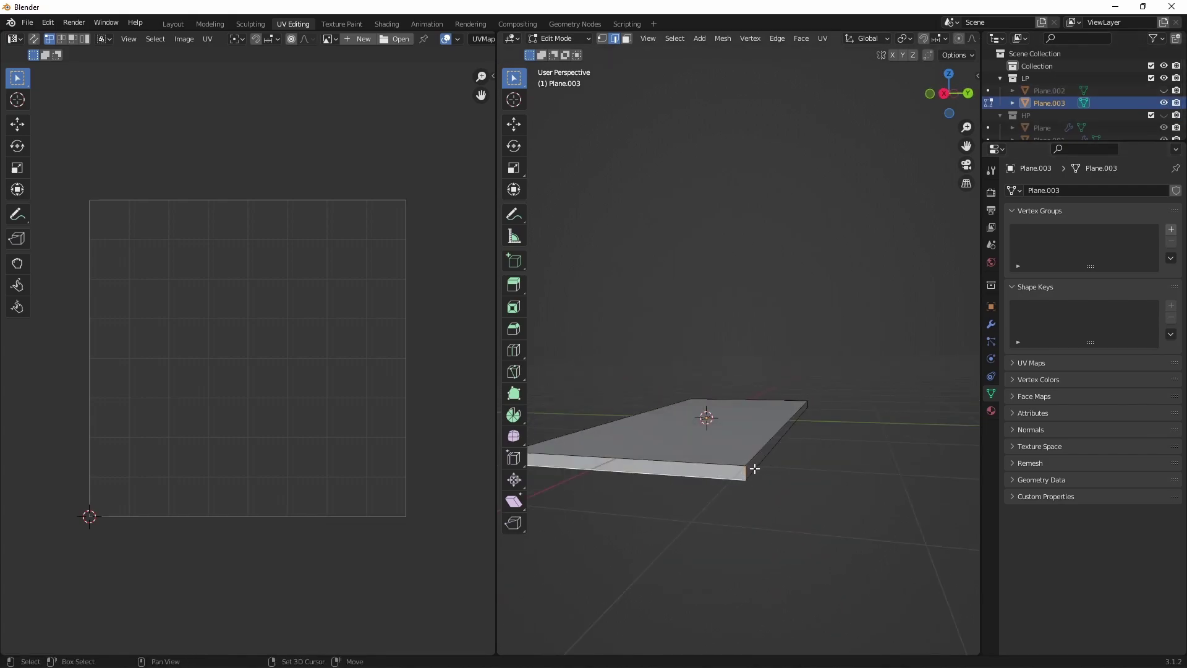
left_click(754, 469, "shift")
middle_click_drag(841, 396, 675, 392)
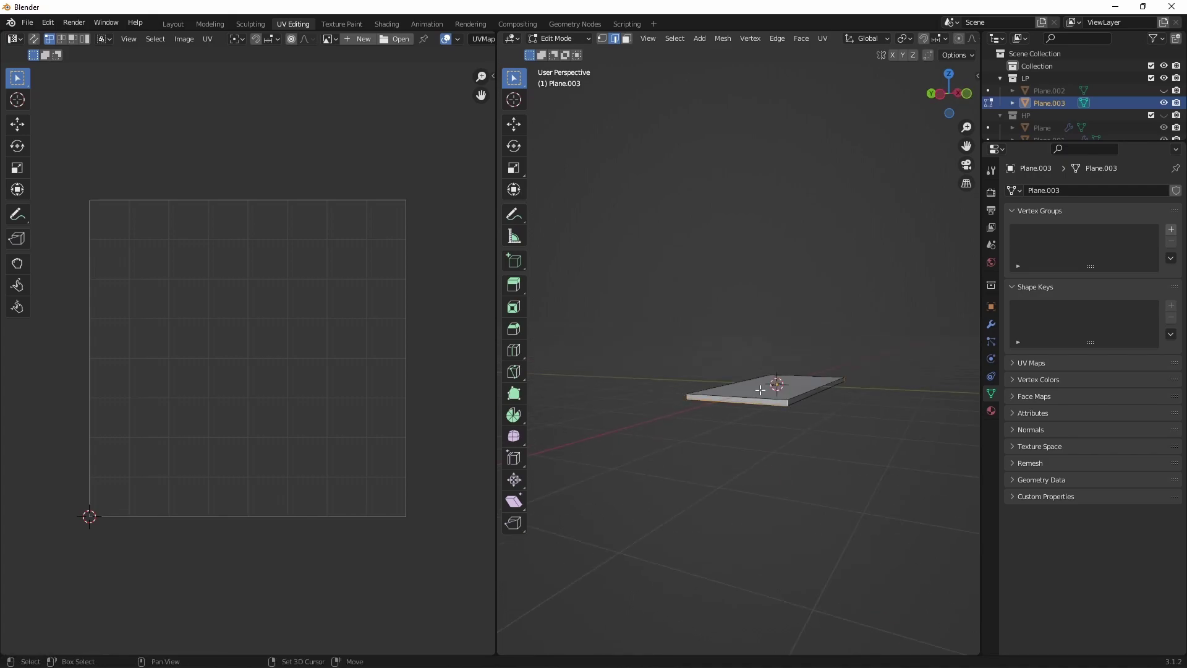
right_click(789, 388)
left_click(759, 408)
key("a")
left_click(823, 39)
left_click(836, 53)
key("alt+a")
Unhide the leg Plane.002 and return to the Layout workspace.
mouse_move(785, 267)
middle_mouse_down()
mouse_move(877, 273)
mouse_move(816, 254)
middle_mouse_up()
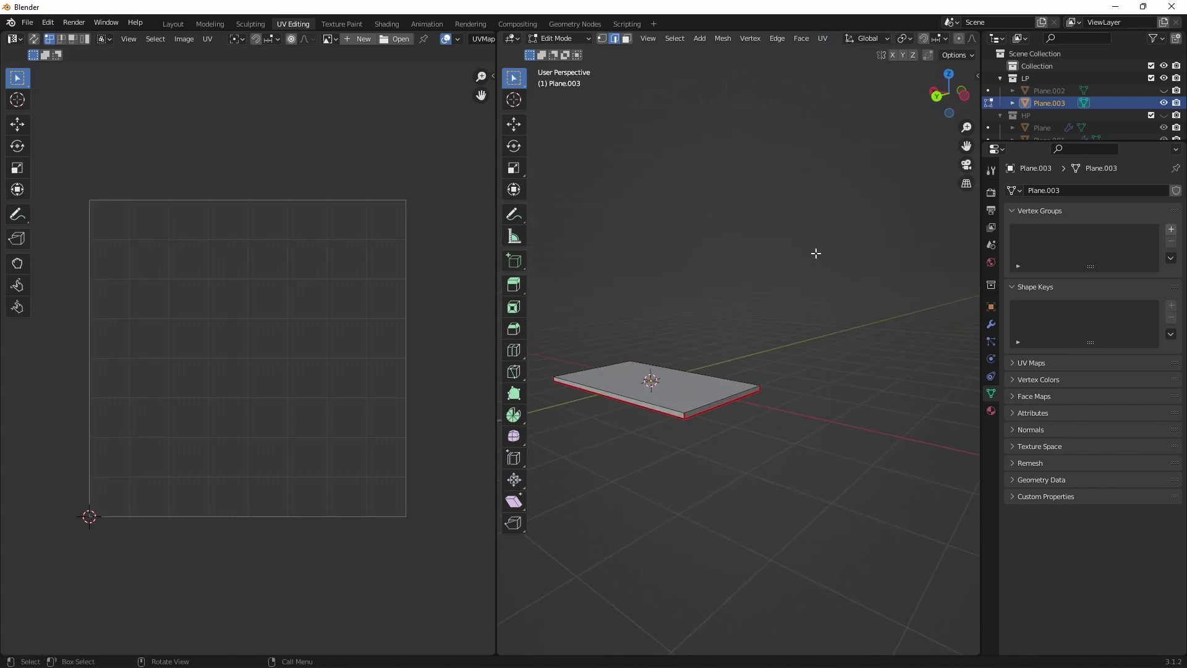
left_click(1163, 90)
left_click(173, 23)
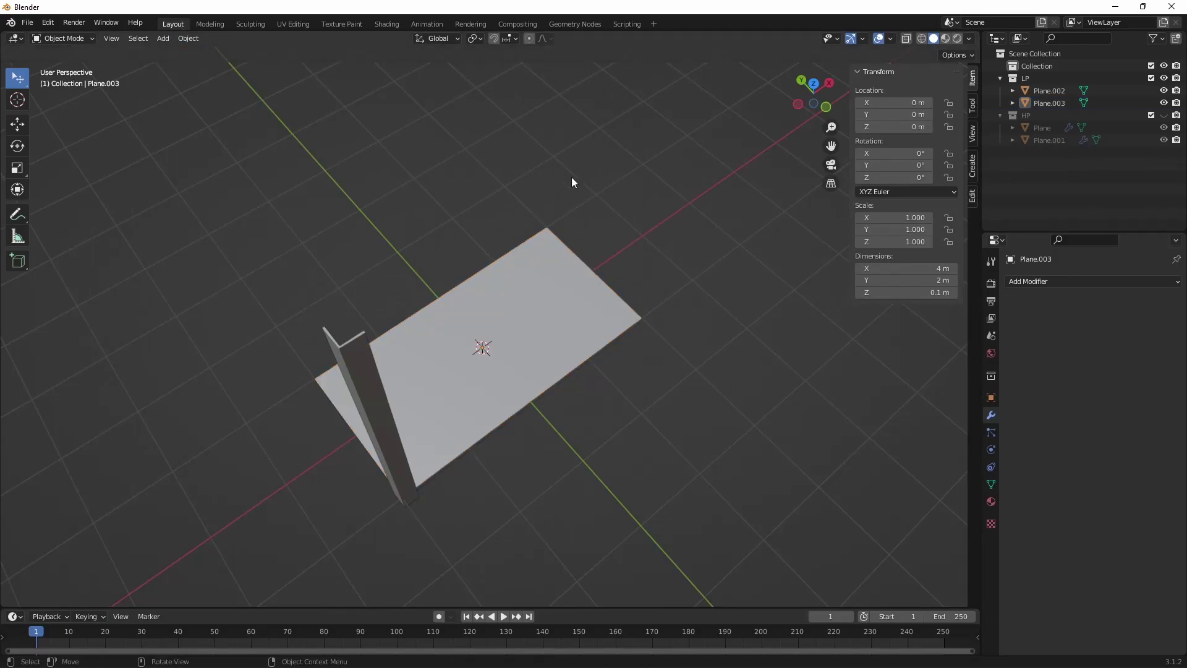
middle_click_drag(571, 177, 549, 209)
Give leg Plane.002 a Mirror modifier on X and Y, removing a mistaken Array.
left_click(309, 266)
left_click(1044, 278)
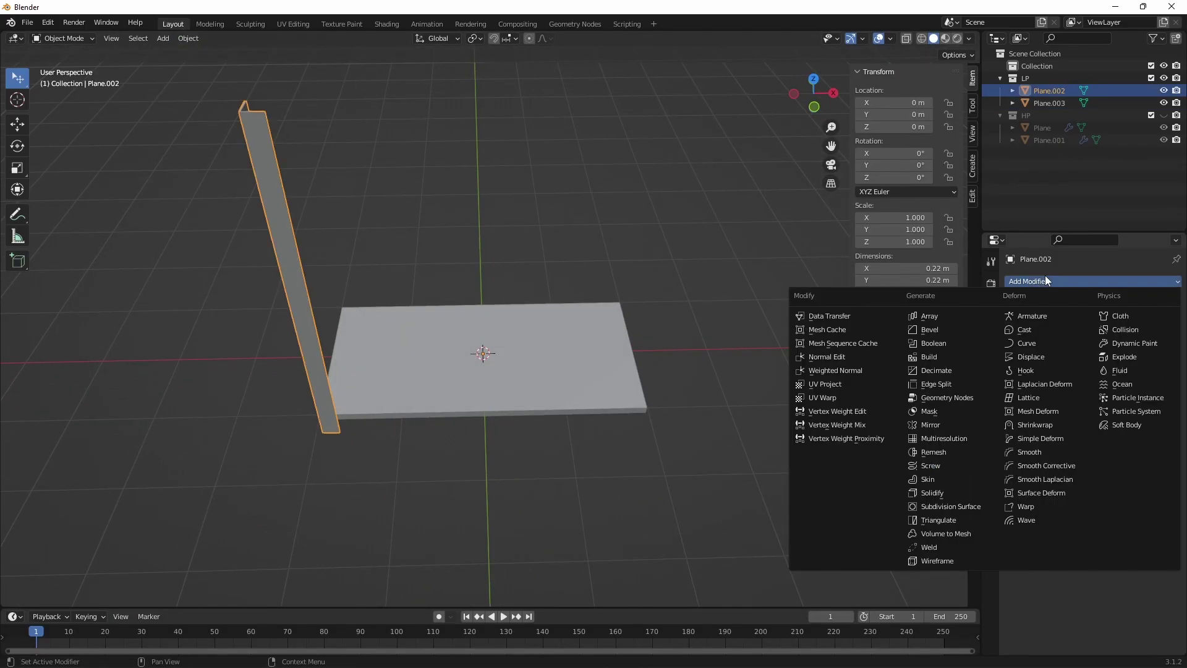
left_click(963, 319)
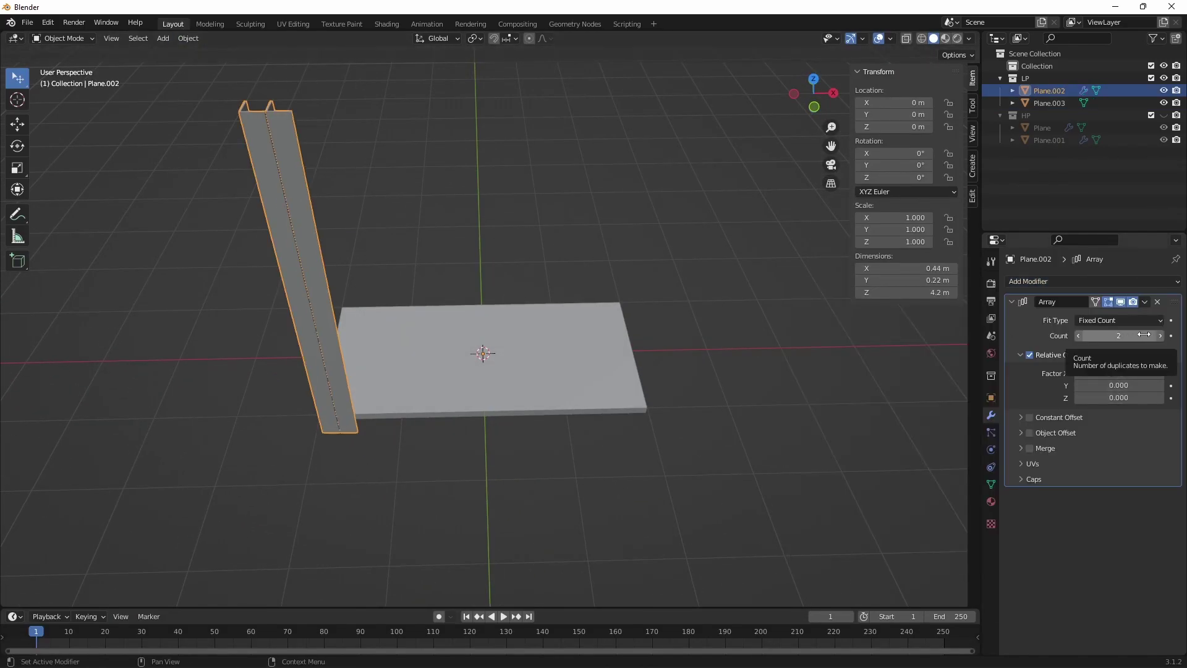
left_click(1157, 302)
left_click(1101, 281)
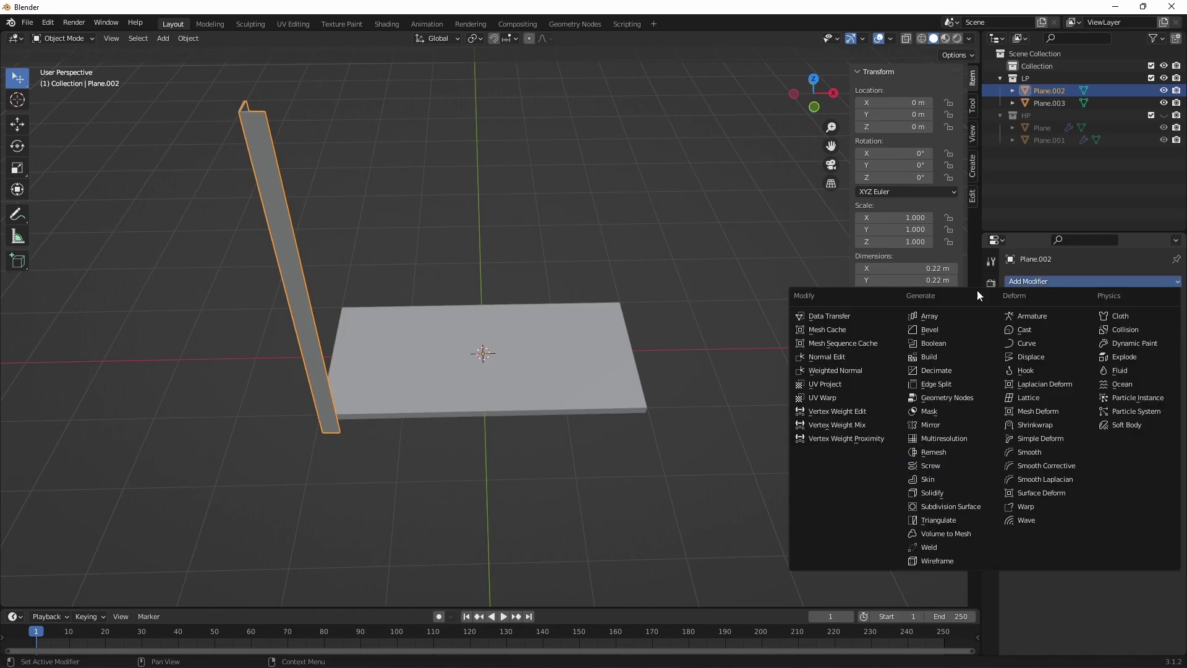
left_click(927, 425)
left_click(1119, 320)
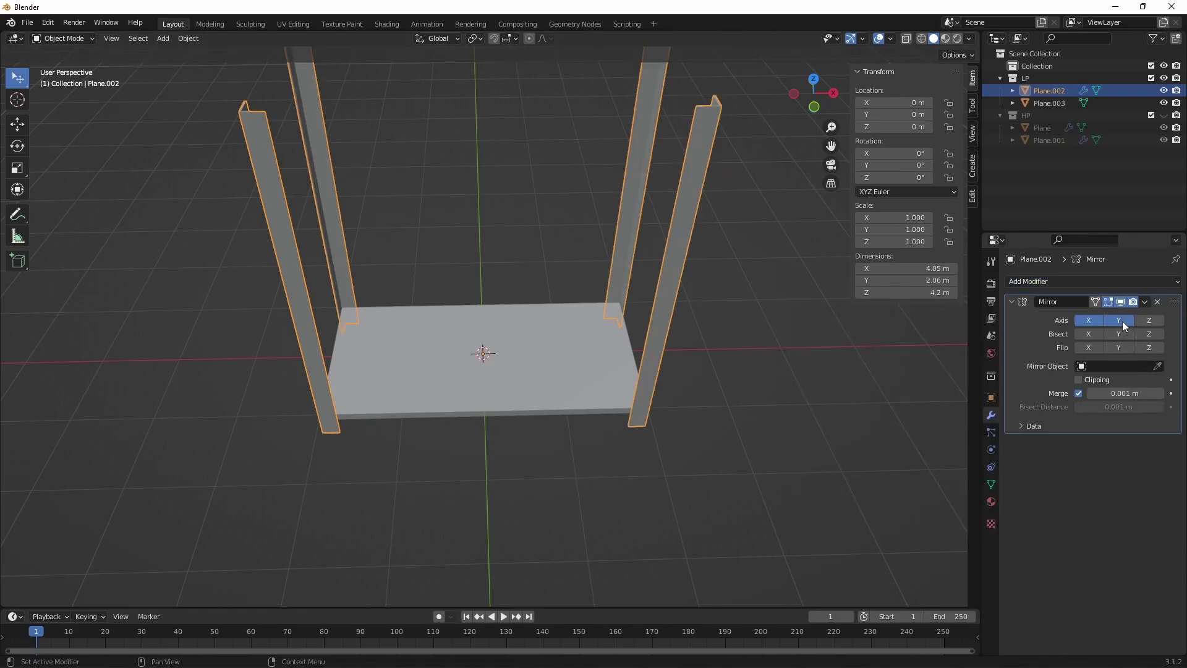
left_click(747, 343)
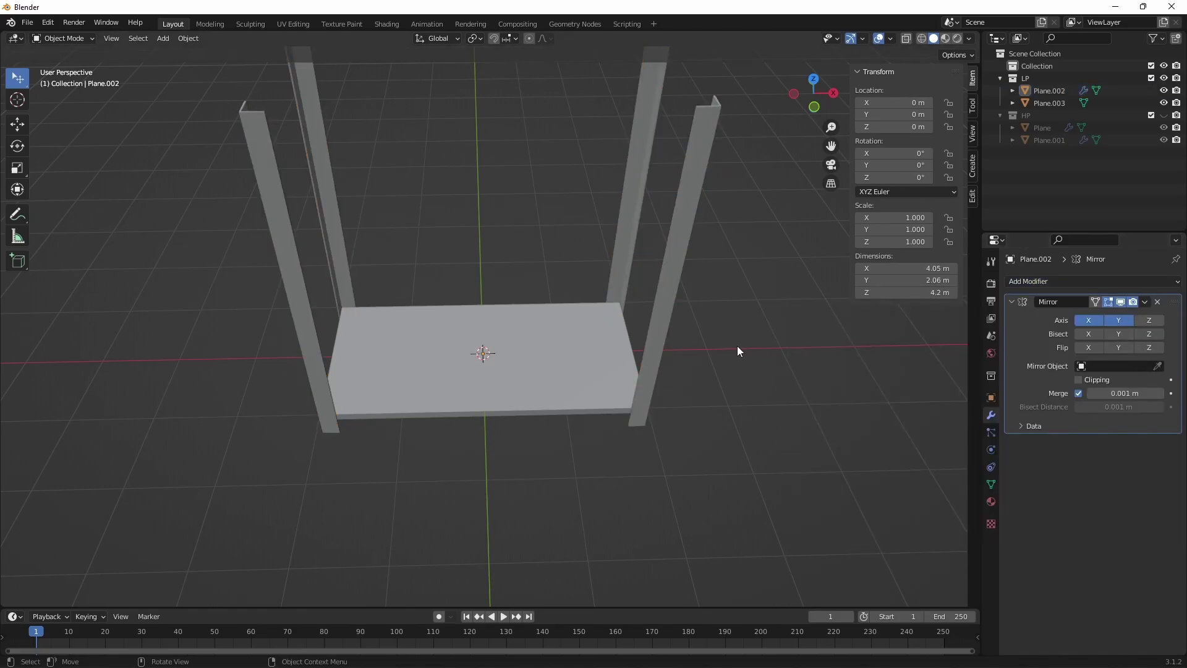
left_click(1014, 301)
left_click(588, 334)
left_click(1033, 282)
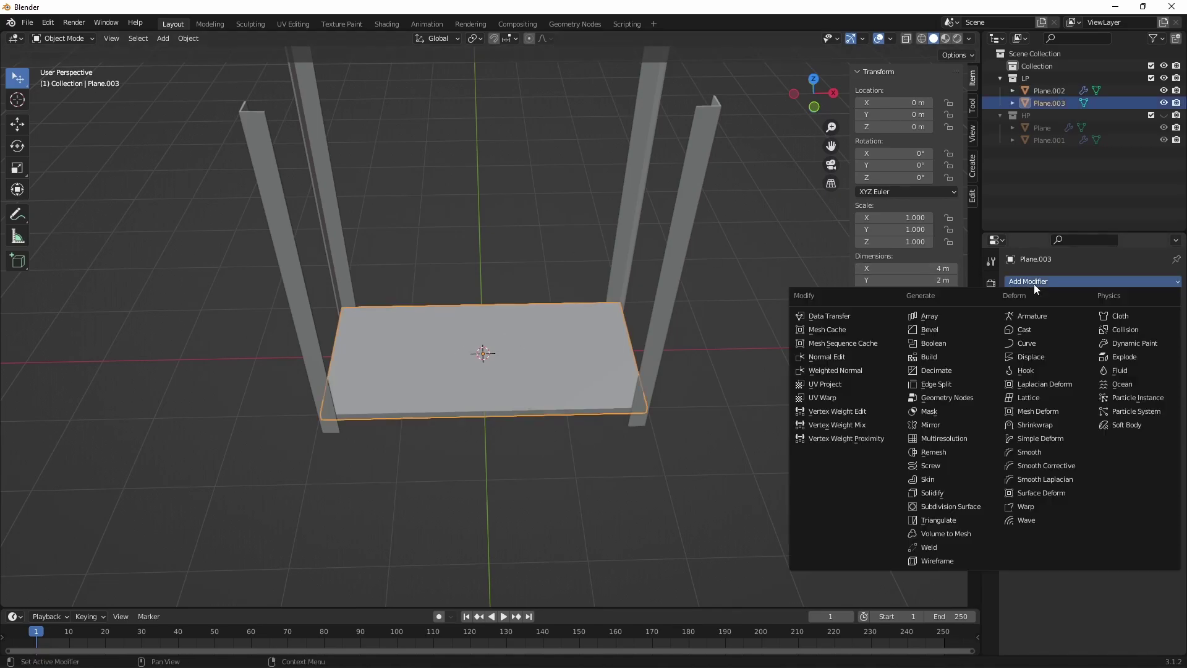
Add an Array modifier to Plane.003 with X offset 0 and a trial Z offset 8.
left_click(948, 316)
left_click(1136, 371)
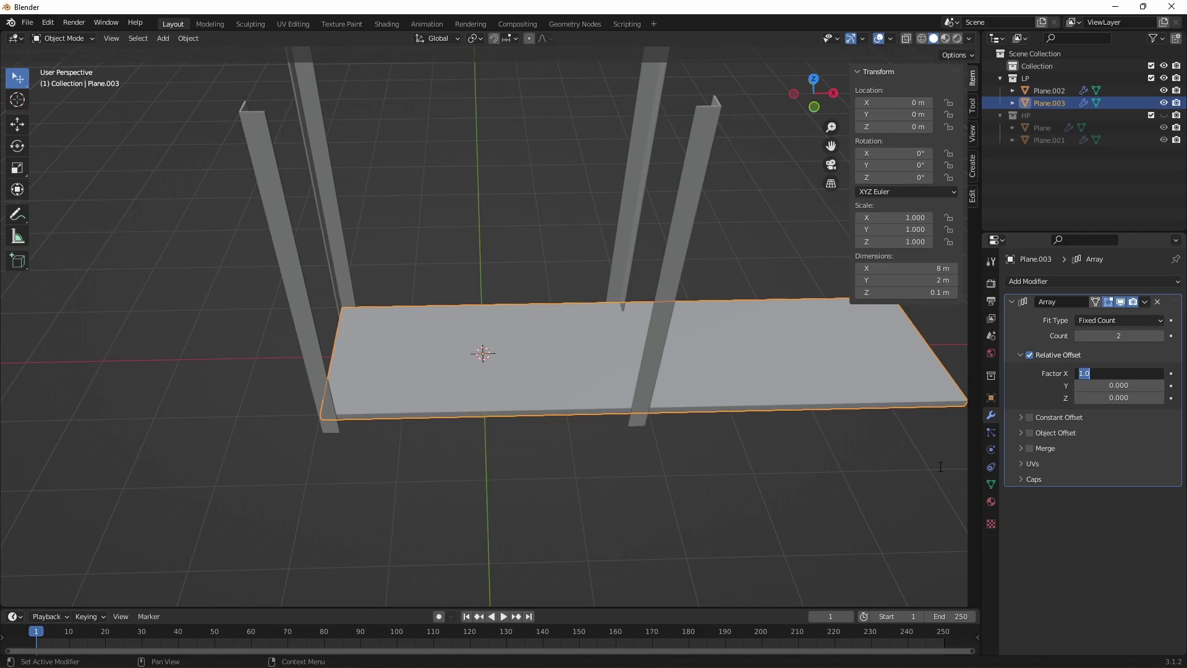
type("00")
key("Return")
left_click_drag(1119, 373, 1119, 373)
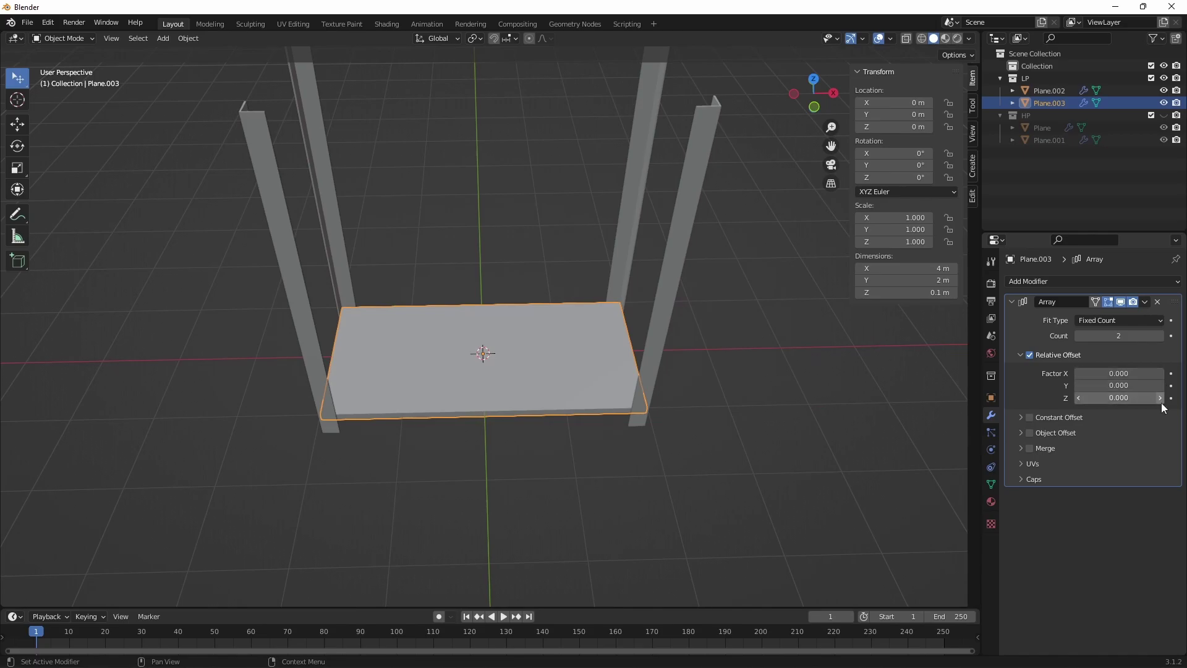
left_click_drag(1119, 397, 1162, 397)
left_click(1124, 399)
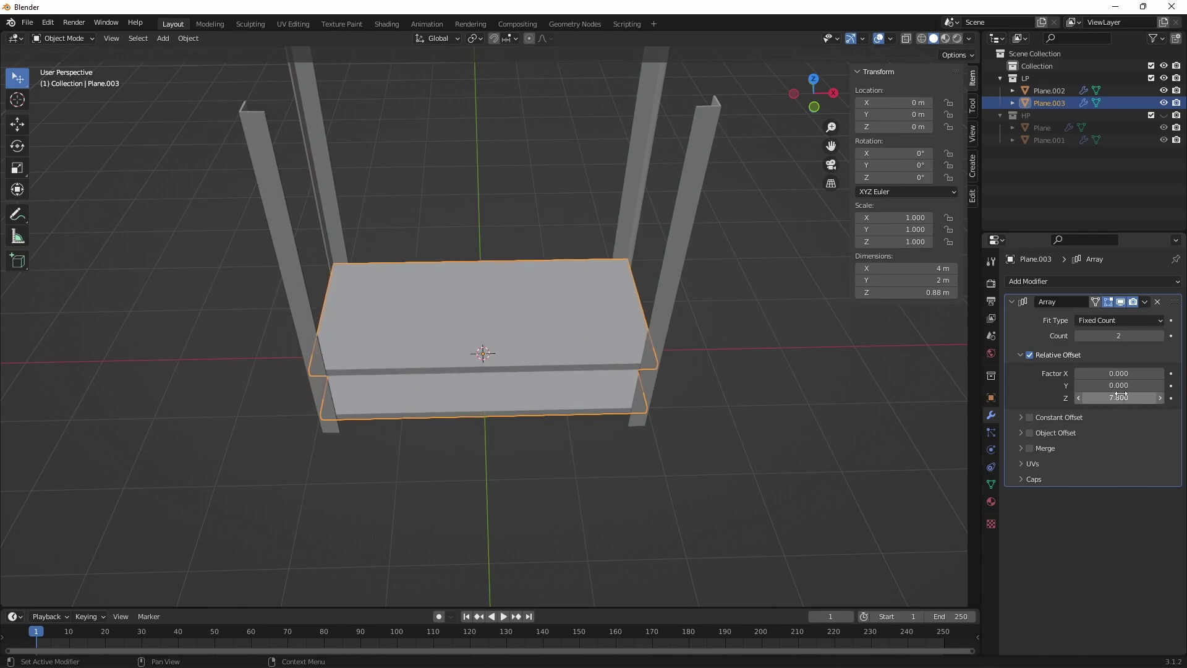
type("8")
key("Return")
mouse_move(779, 384)
middle_mouse_down()
mouse_move(780, 245)
mouse_move(792, 269)
middle_mouse_up()
Tune the array's Z offset to 12.900 and set Count to 4.
left_click(1129, 398)
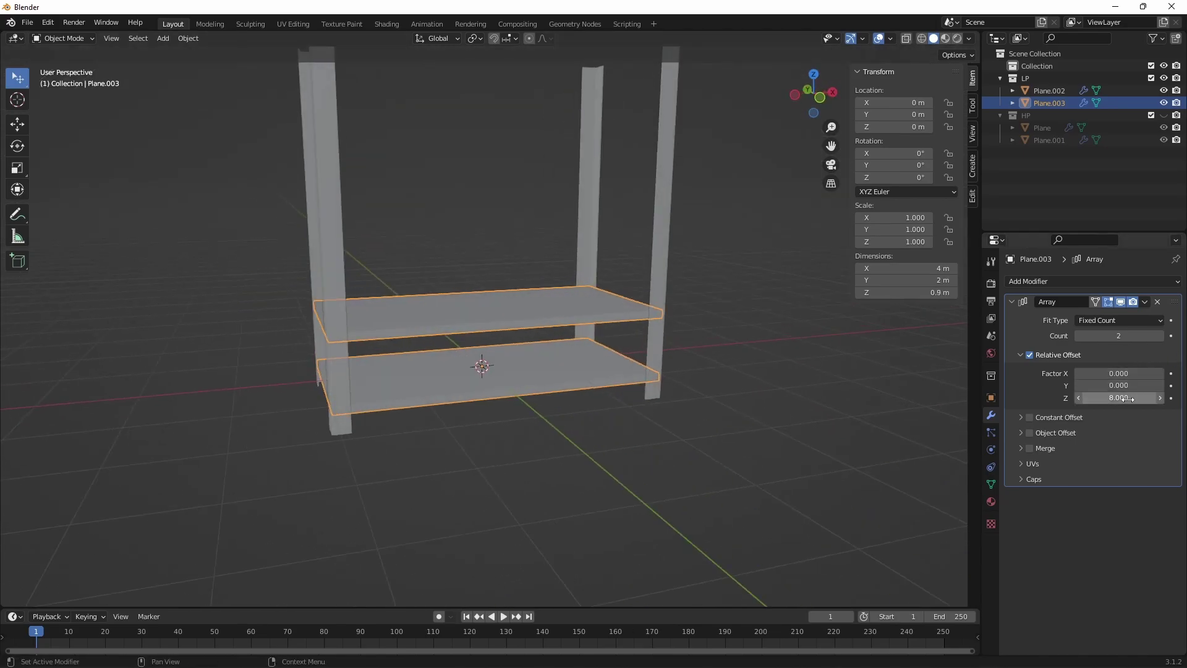
type("0")
key("Return")
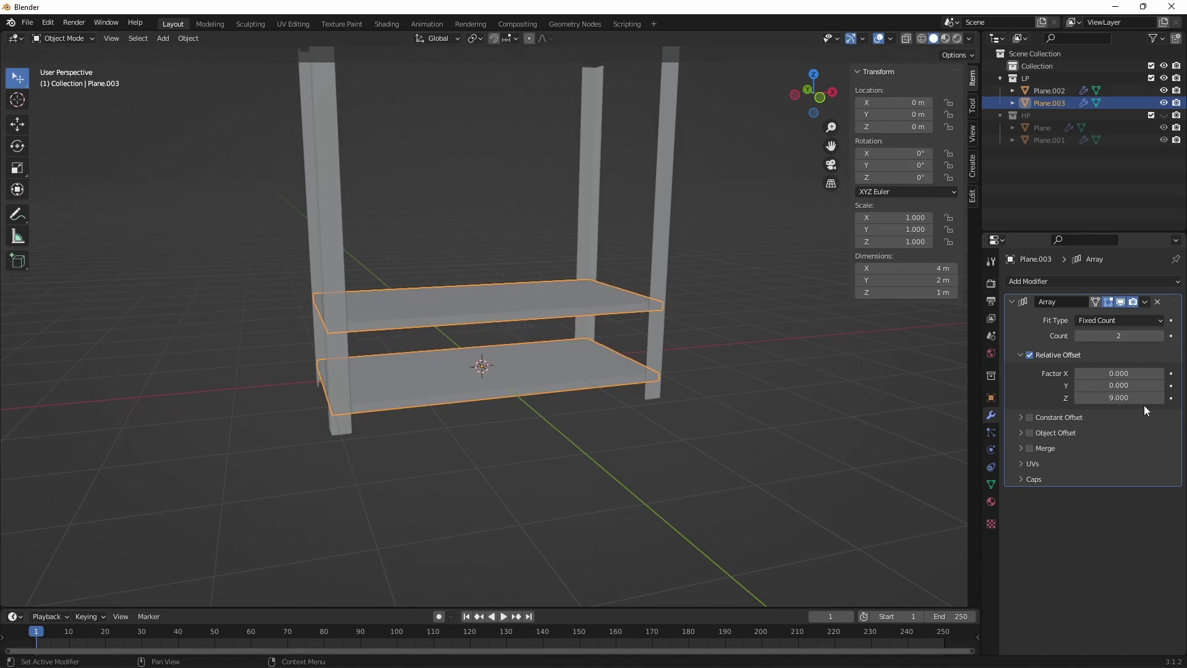
left_click(1160, 398)
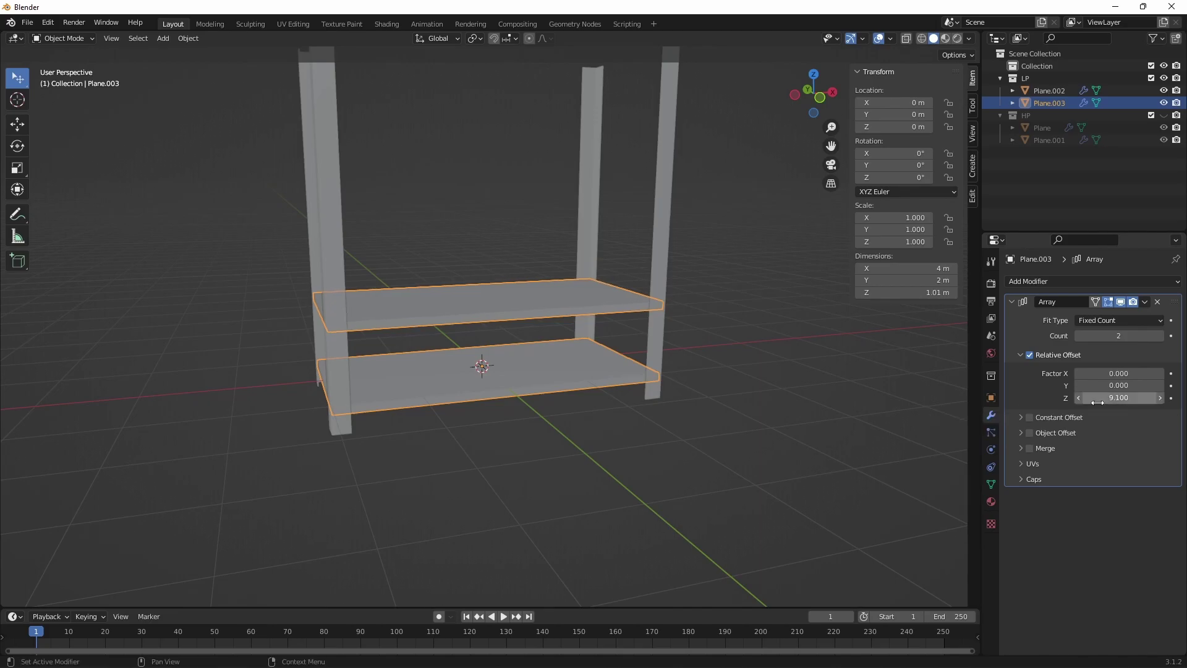
left_click_drag(1076, 400, 1141, 398)
middle_click_drag(751, 301, 884, 331)
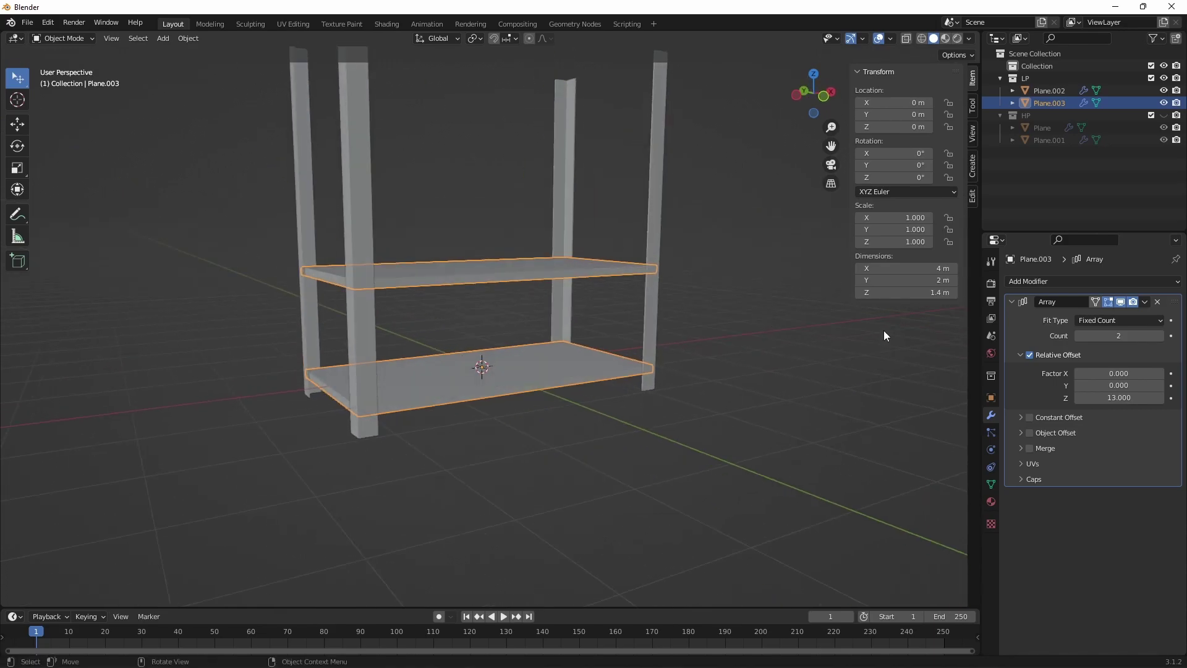
left_click_drag(1107, 336, 1131, 335)
left_click(766, 227)
mouse_move(723, 217)
middle_mouse_down()
mouse_move(732, 241)
mouse_move(705, 243)
mouse_move(716, 261)
mouse_move(708, 251)
mouse_move(746, 242)
mouse_move(712, 236)
middle_mouse_up()
left_click(1077, 402)
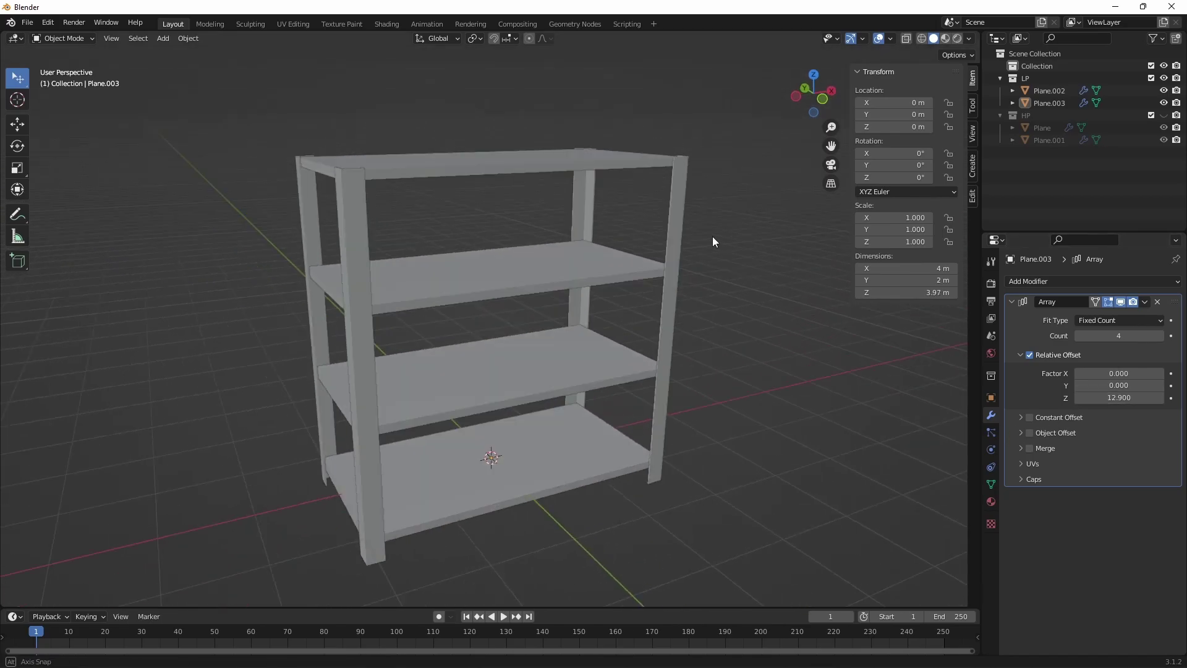
Rename the low-poly leg to 'stand lp' and the shelf to 'rack lp'.
left_click(1145, 303)
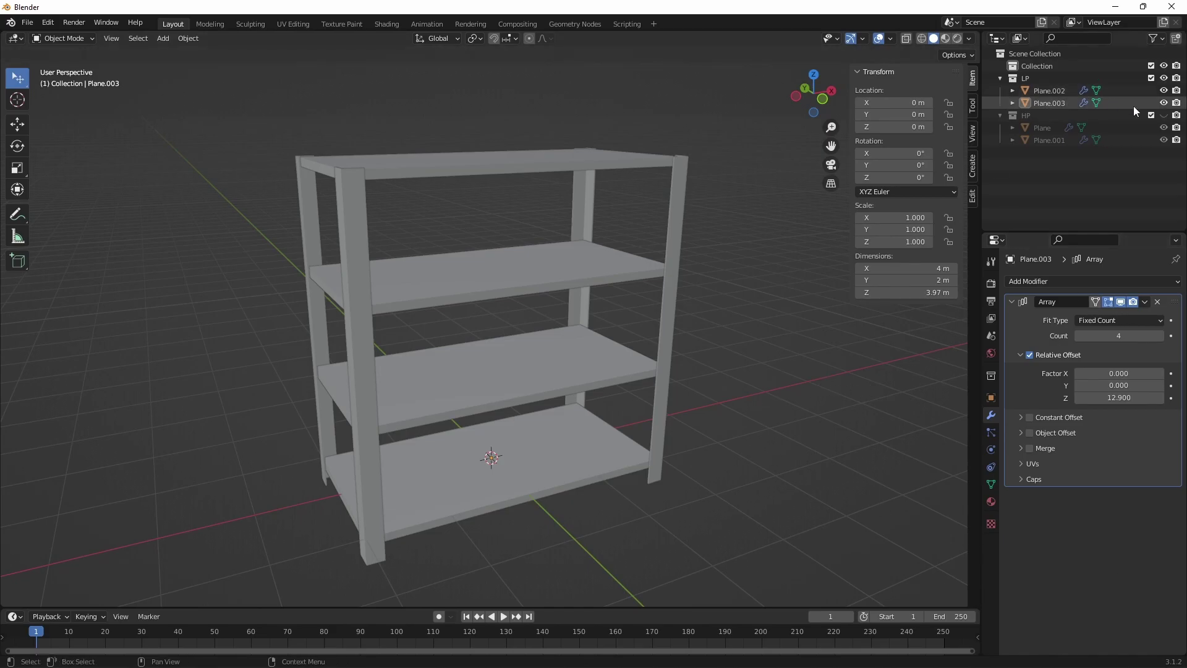
left_click(1044, 90)
double_click(1045, 91)
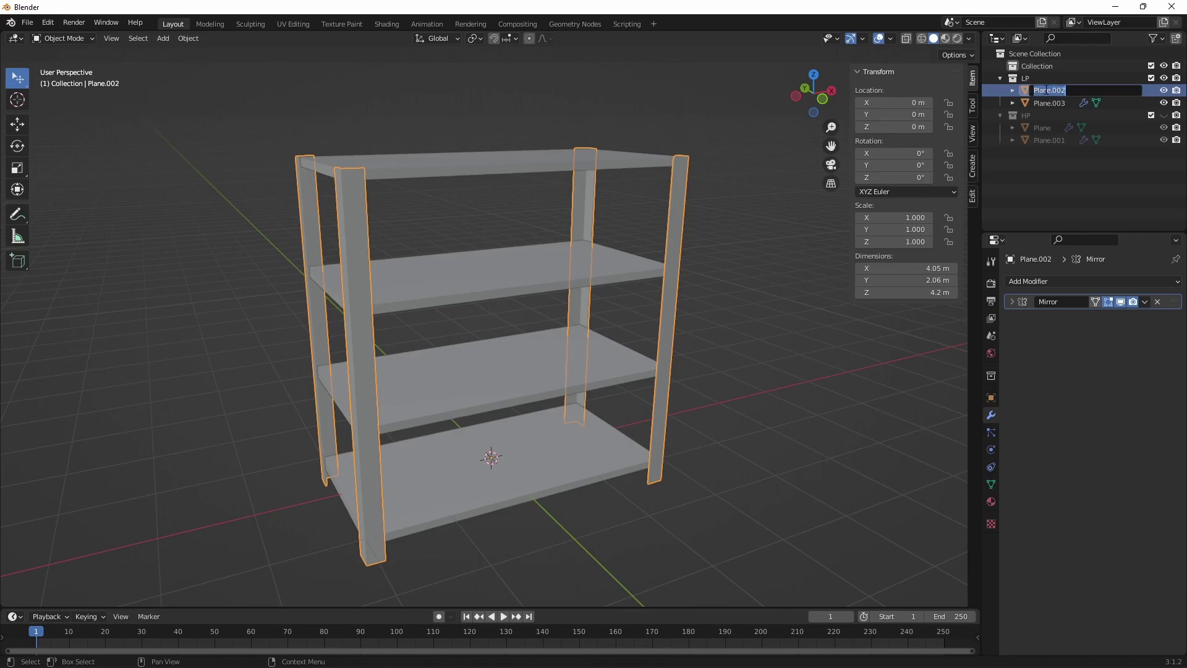
type("stand lp")
key("Return")
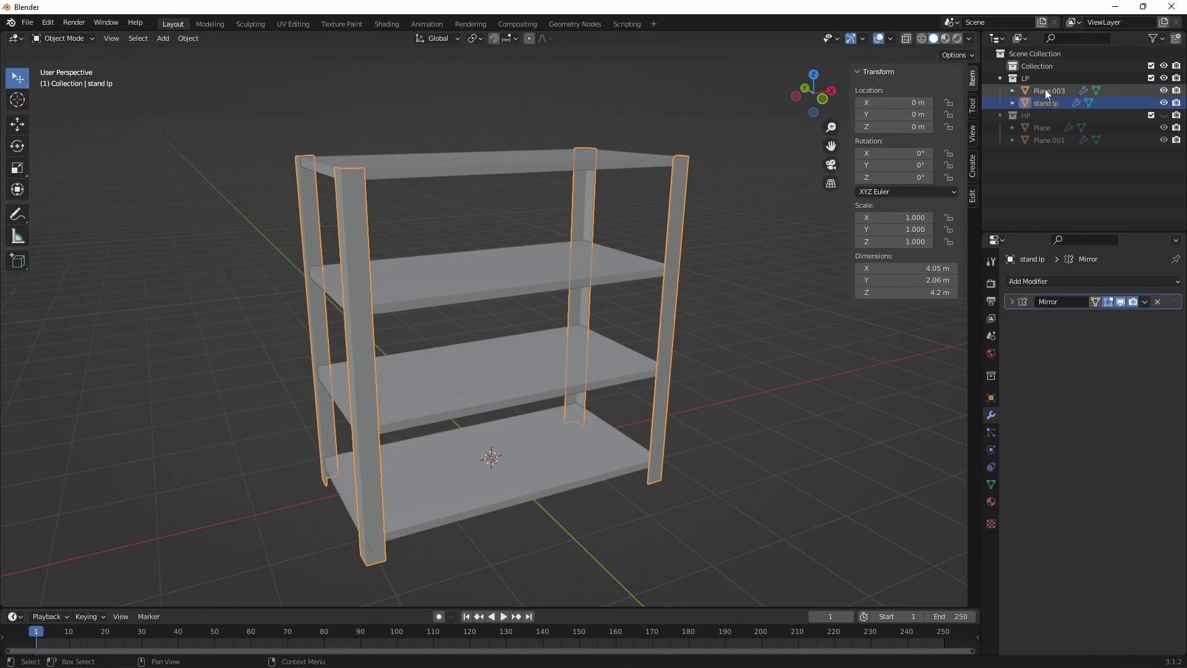
double_click(1045, 90)
type("rac")
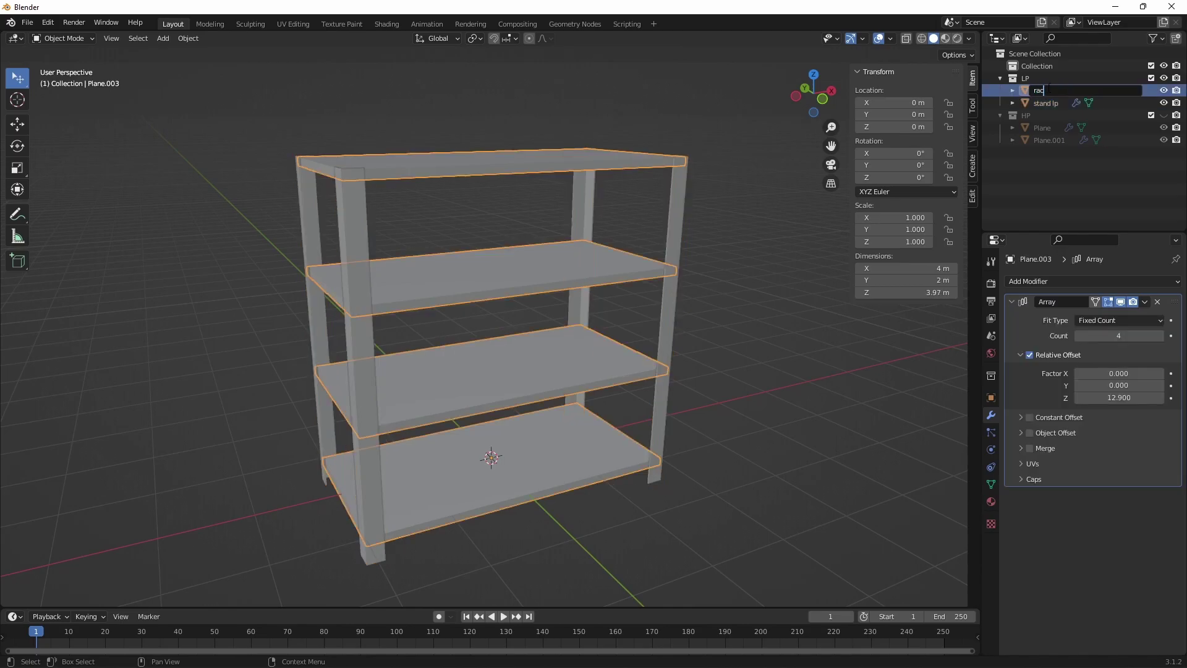
type("k lp")
key("Return")
Hide the LP collection, show HP, and rename its objects 'stand hp' and 'rack hp'.
double_click(1044, 127)
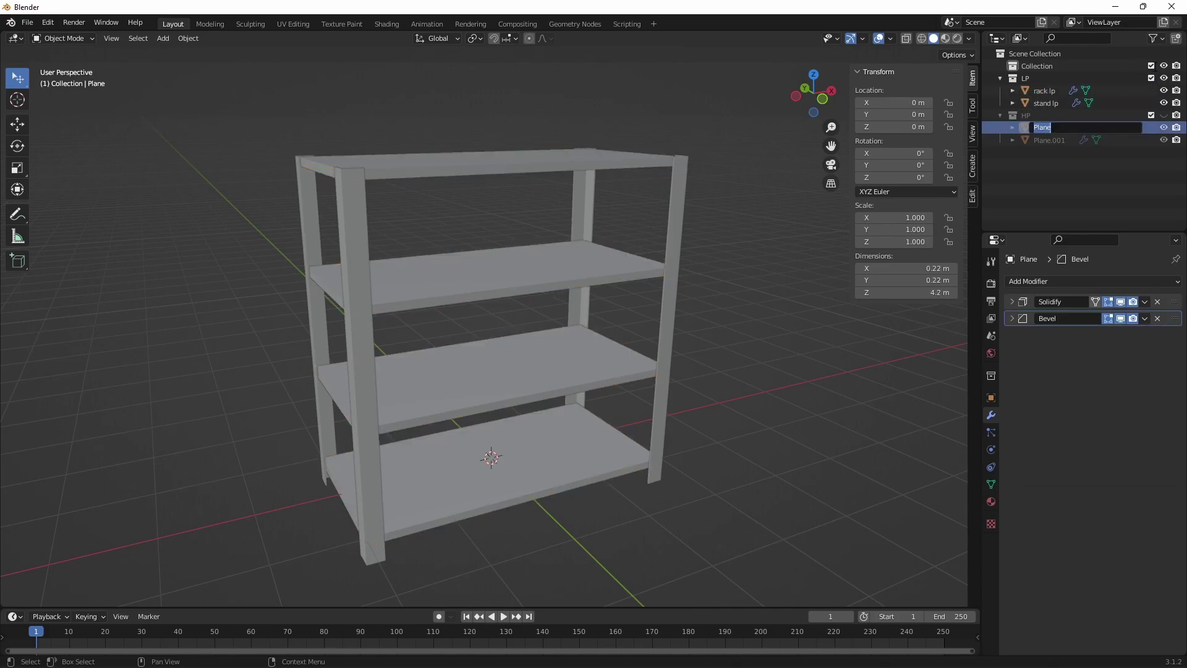
left_click(1163, 78)
left_click(1163, 115)
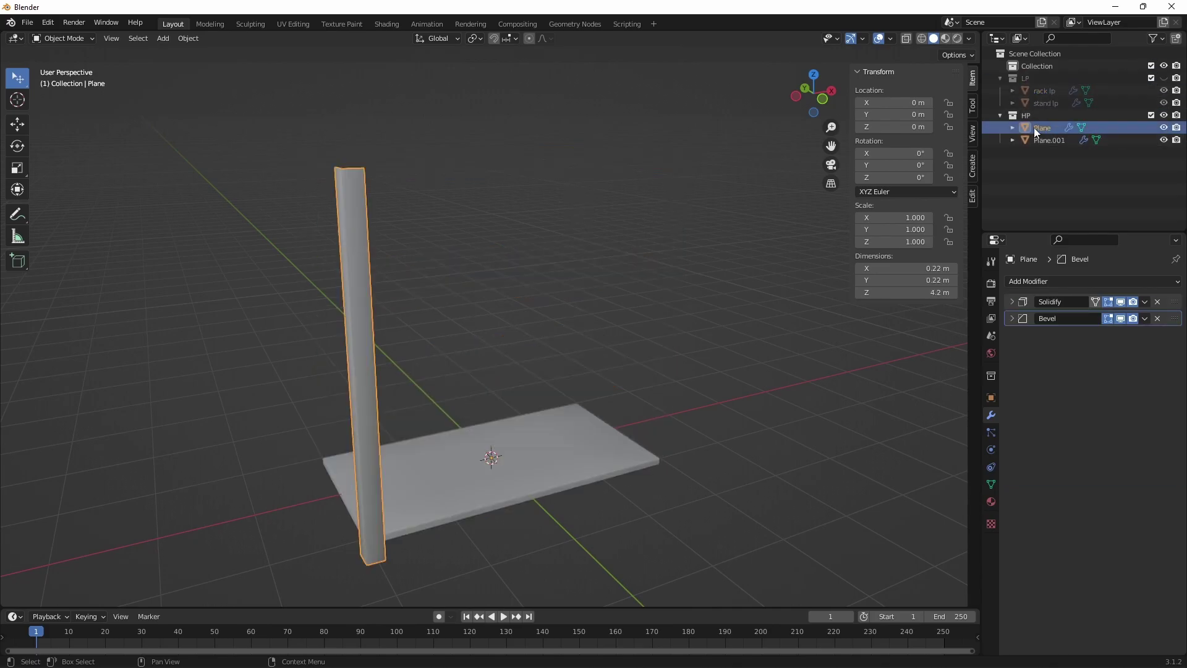
double_click(1050, 128)
type("stand hp")
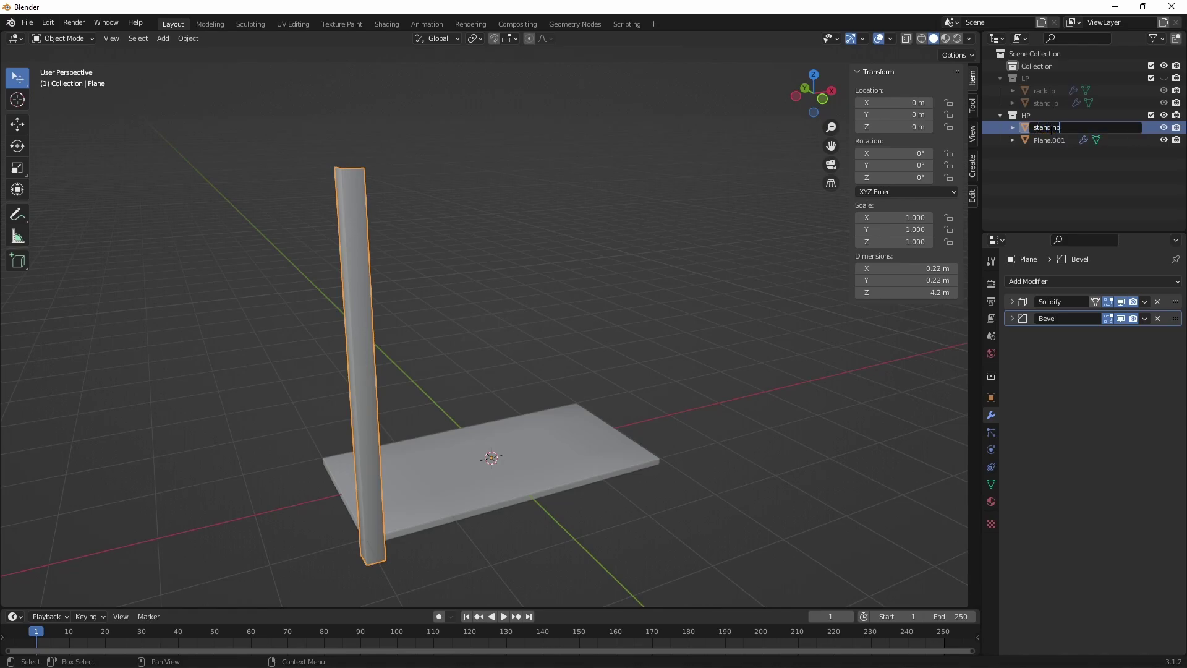
key("Return")
double_click(1051, 128)
type("rac")
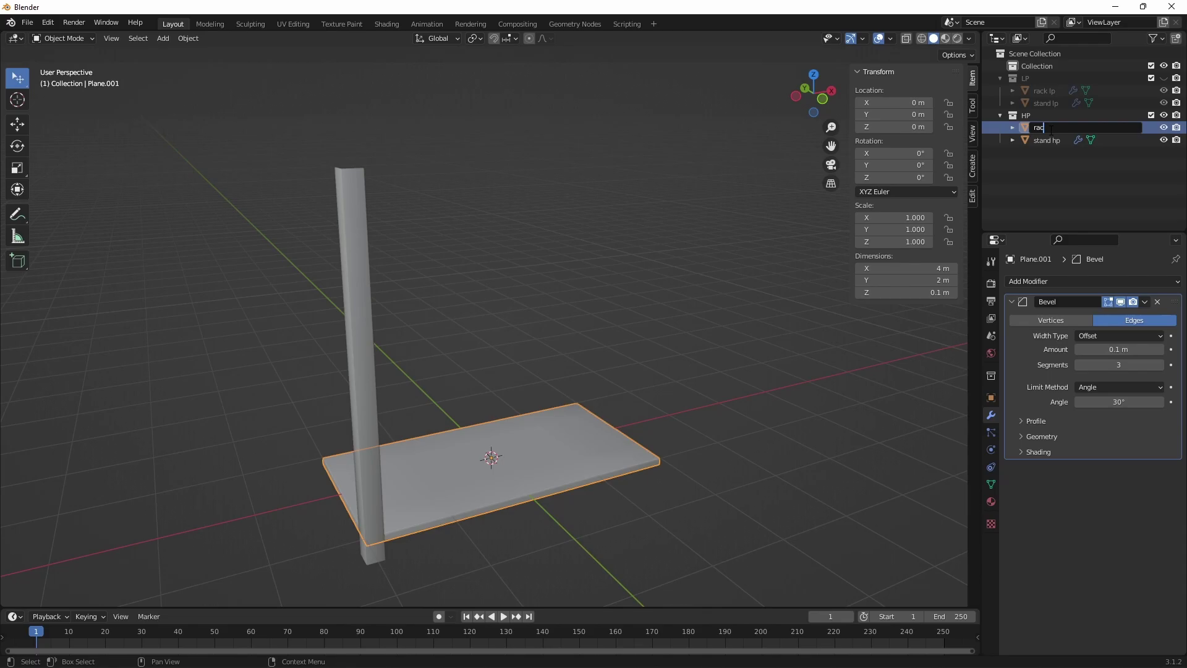
type("k hp")
key("Return")
left_click(648, 373)
left_click(1012, 302)
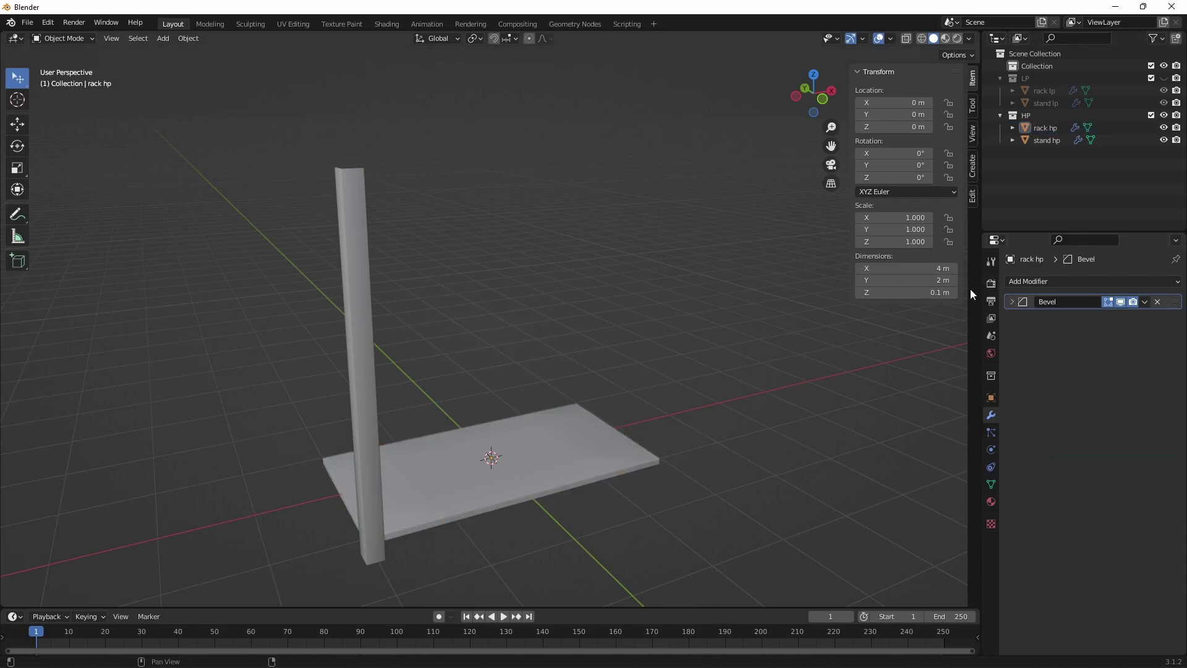
Add a Mirror modifier on X and Y to the high-poly post stand hp.
left_click(480, 441)
left_click(371, 408)
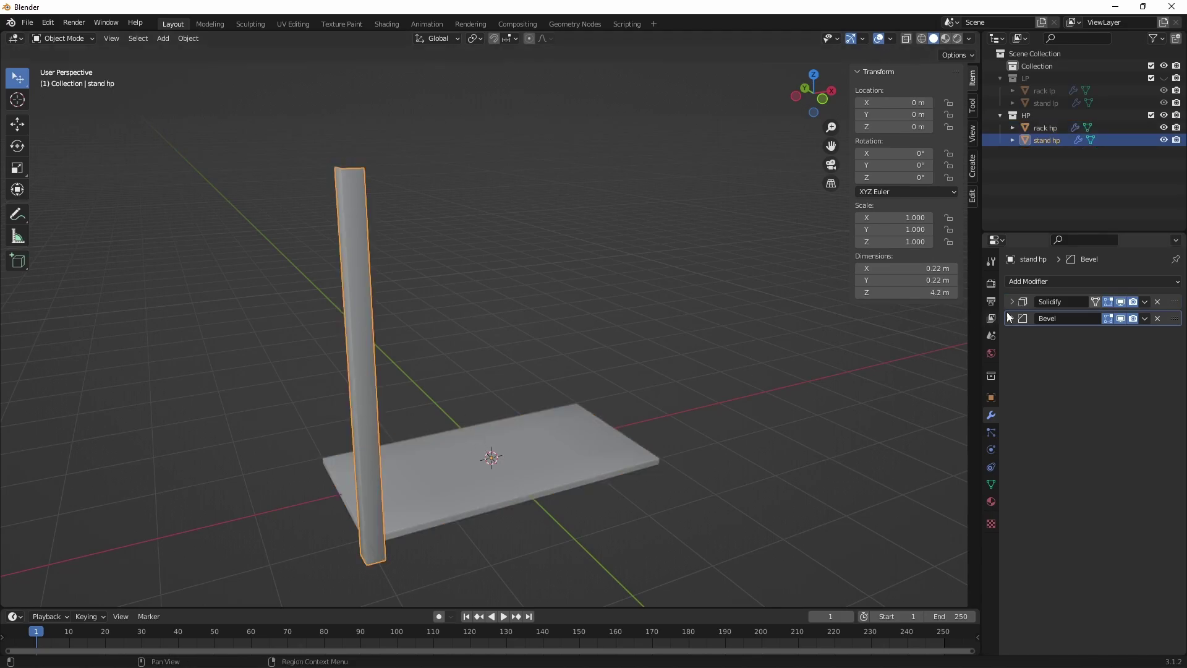
left_click(1028, 282)
left_click(937, 477)
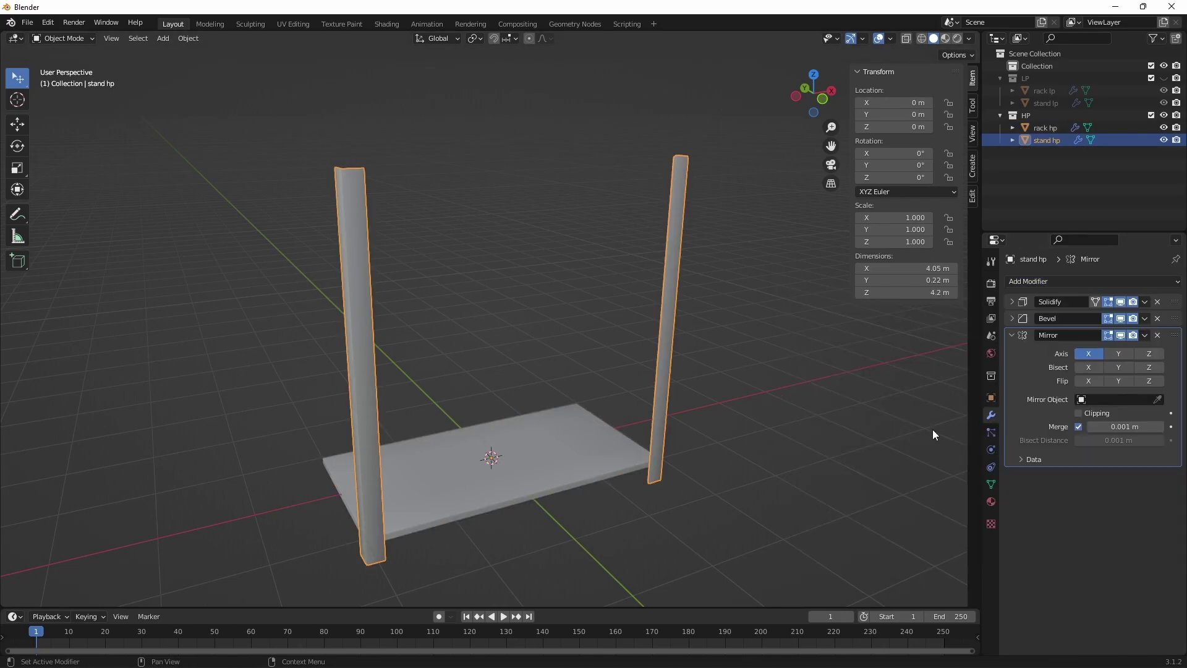
left_click(1118, 354)
Give rack hp an Array modifier with Count 4, X offset 0, Z offset 12.900.
left_click(624, 455)
left_click(1028, 282)
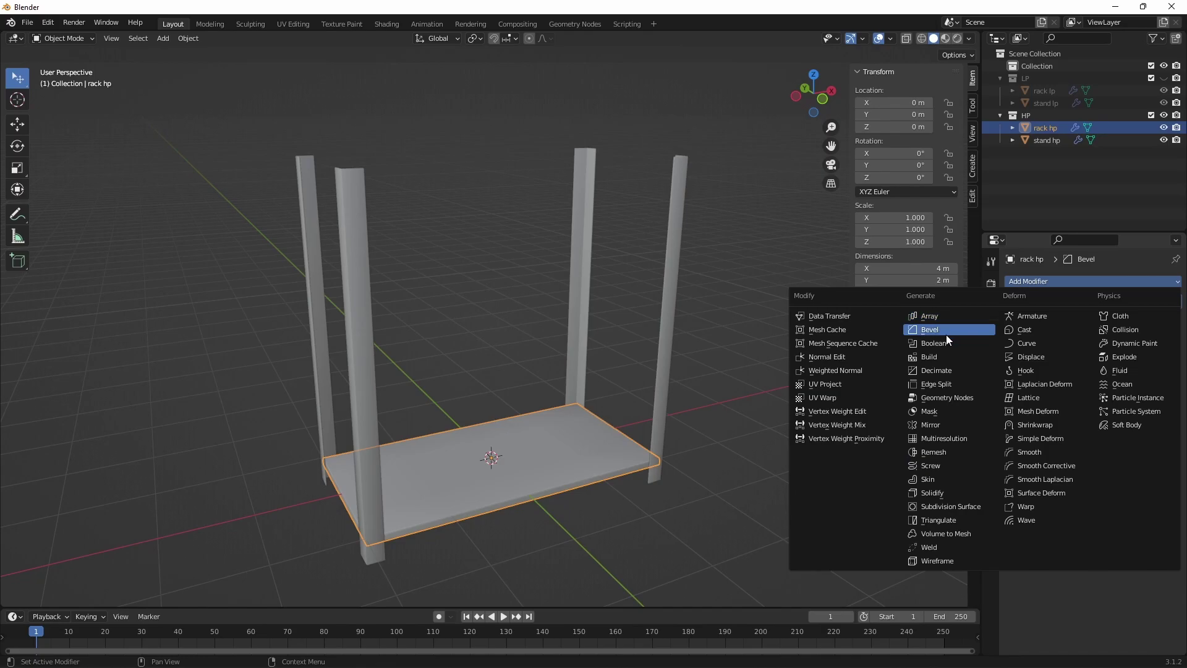
left_click(967, 321)
left_click(1128, 412)
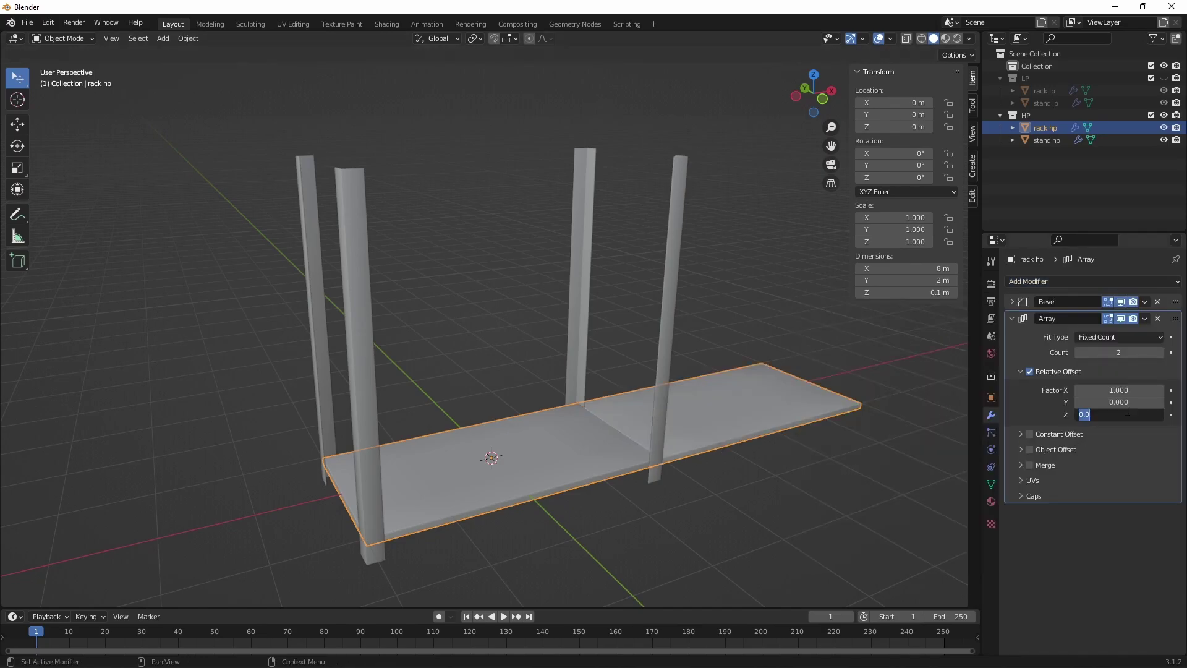
key("Return")
left_click_drag(1113, 415, 1163, 419)
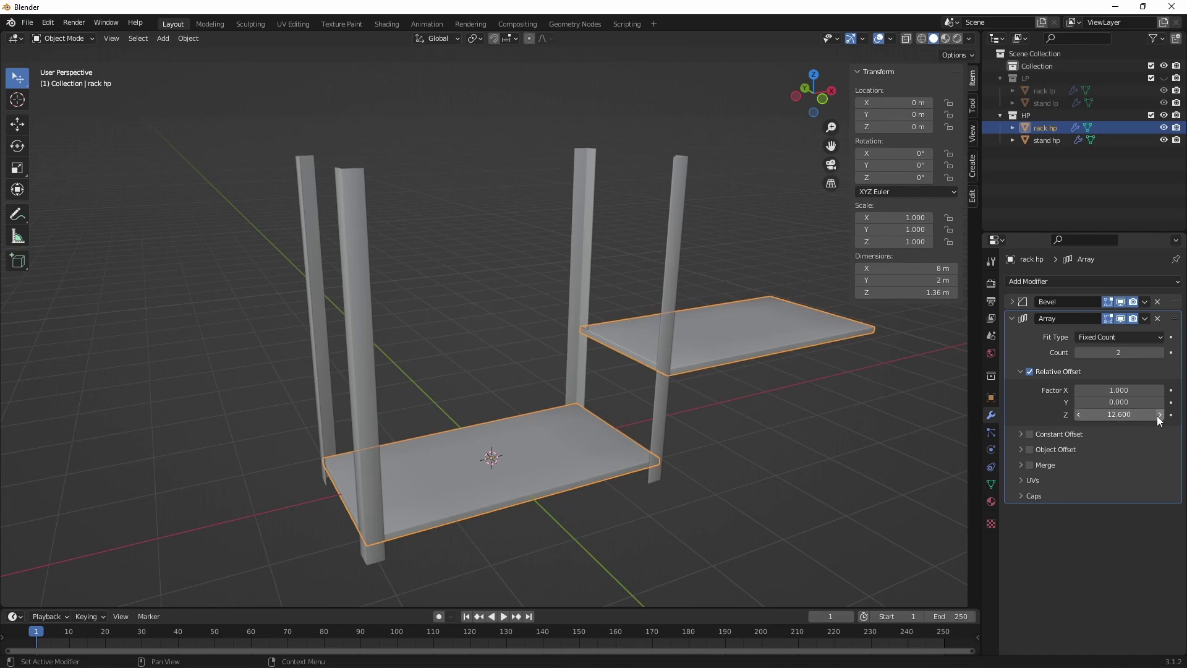
left_click(1160, 414)
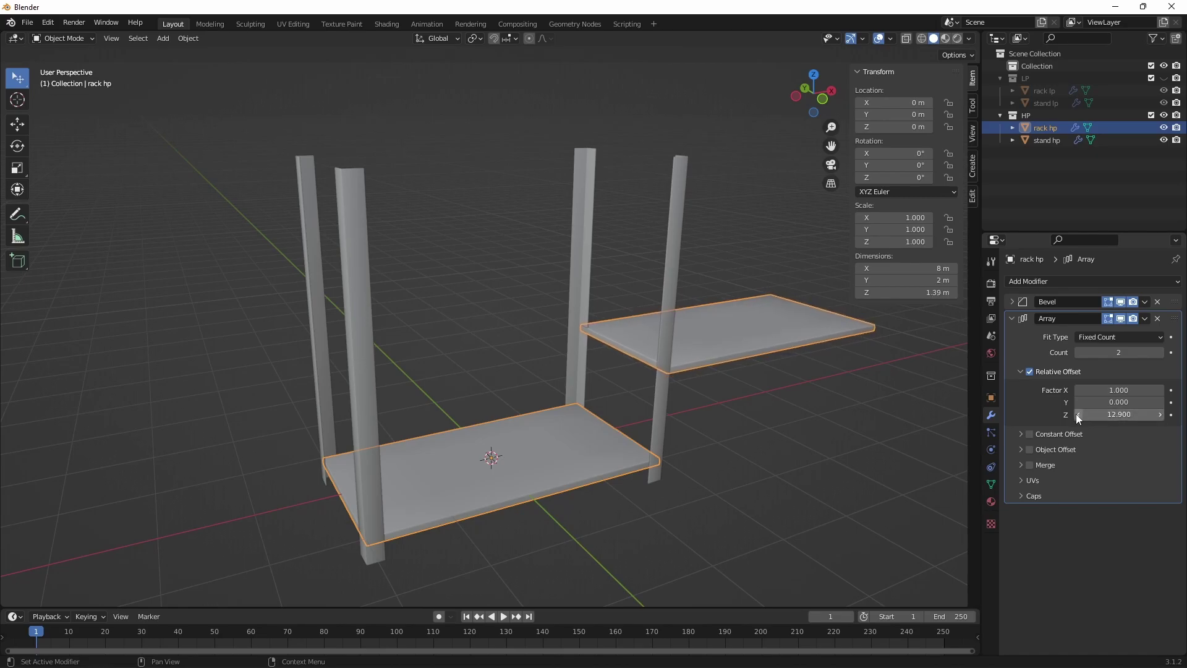
left_click(1160, 352)
mouse_move(1144, 390)
left_mouse_down()
mouse_move(1106, 390)
mouse_move(1119, 390)
left_mouse_up()
left_click(1161, 352)
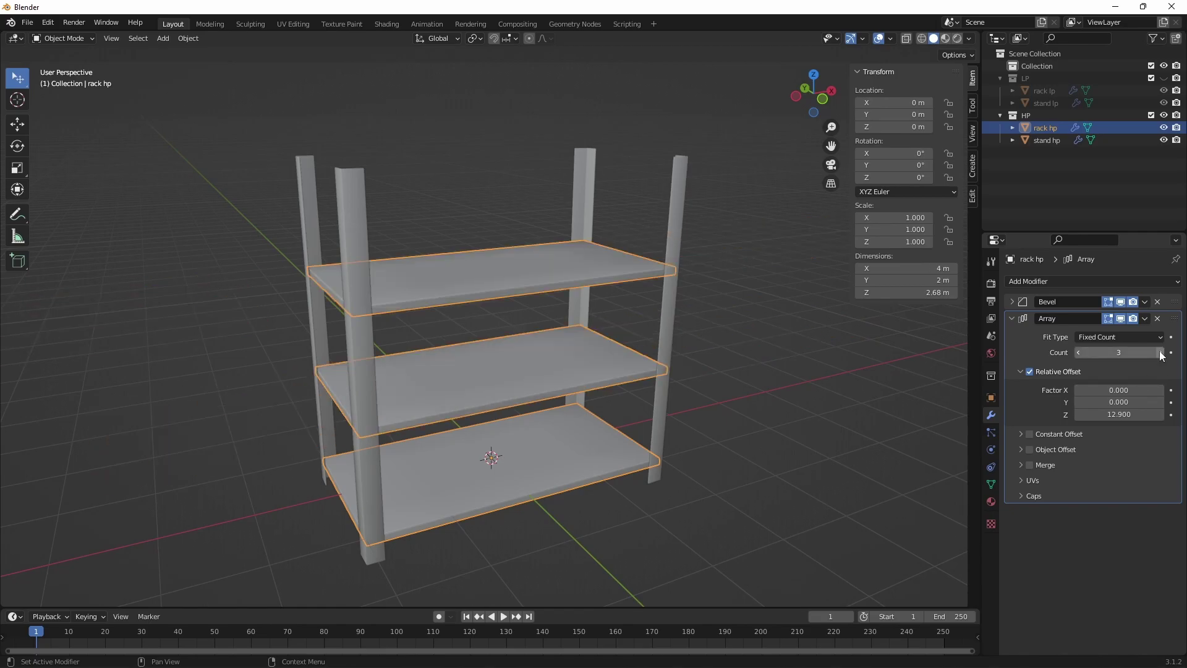
left_click(788, 339)
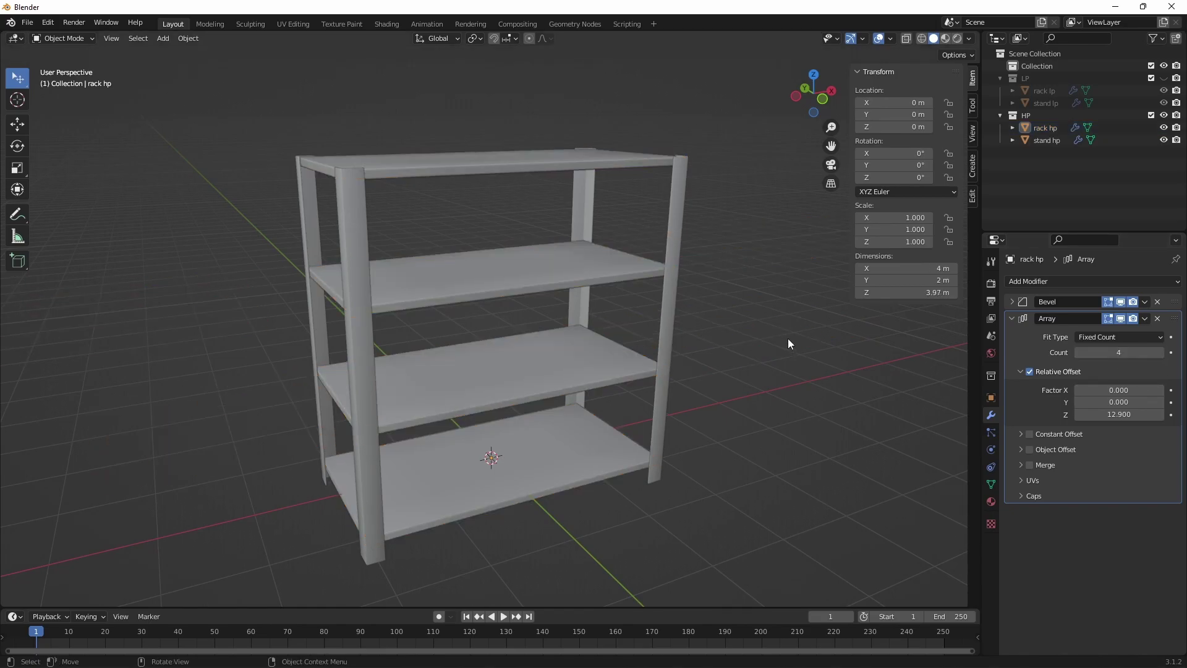
Compare the rack plates, then hide the high-poly collection and show the low-poly collection.
left_click(1046, 91)
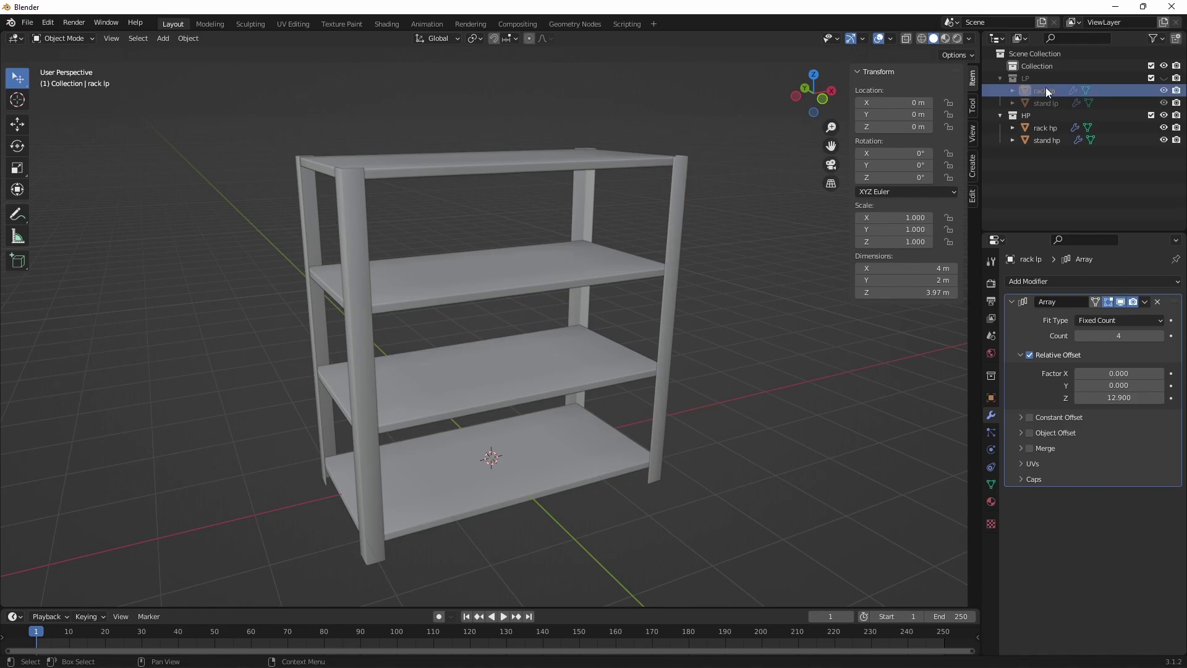
left_click(1049, 129)
left_click(1008, 303)
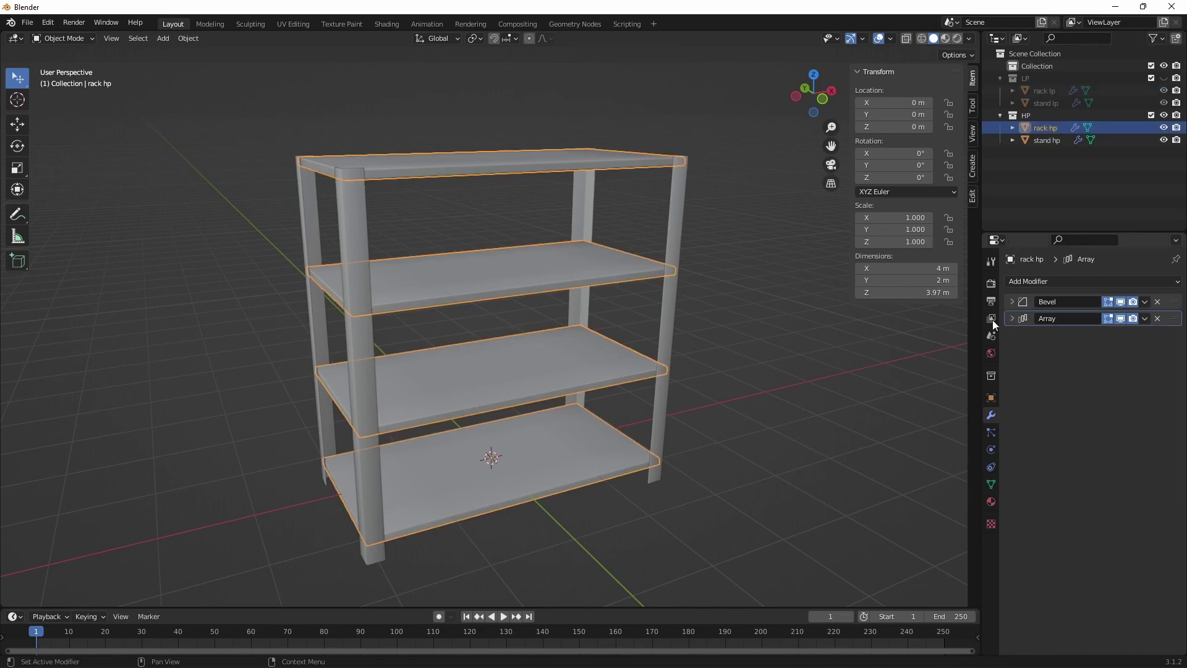
middle_click_drag(749, 284, 643, 270)
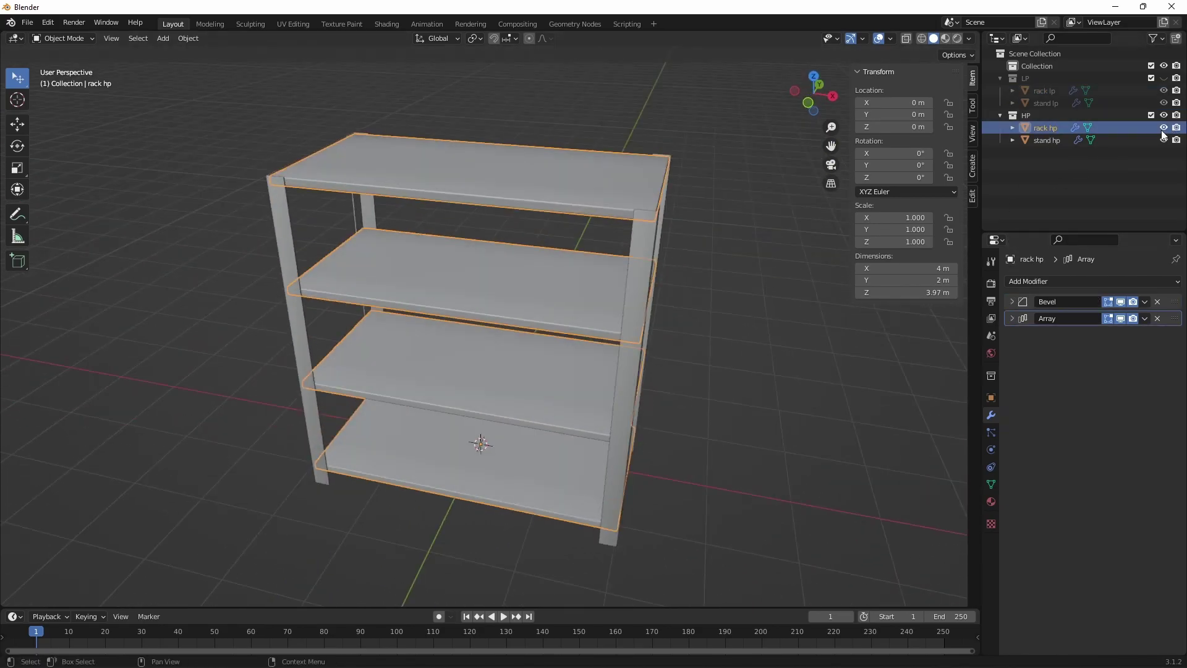
left_click(1163, 128)
left_click(1163, 116)
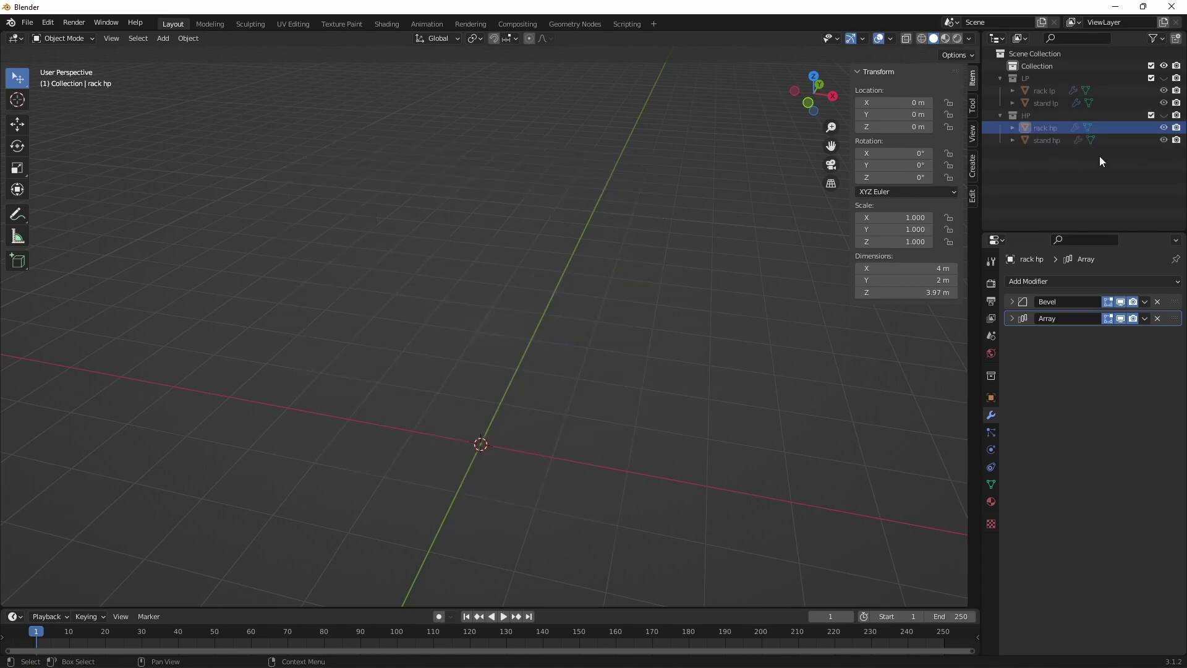
left_click(1163, 78)
Select both low-poly objects and inspect their UVs in the UV Editing workspace.
left_click(1045, 90)
key("a")
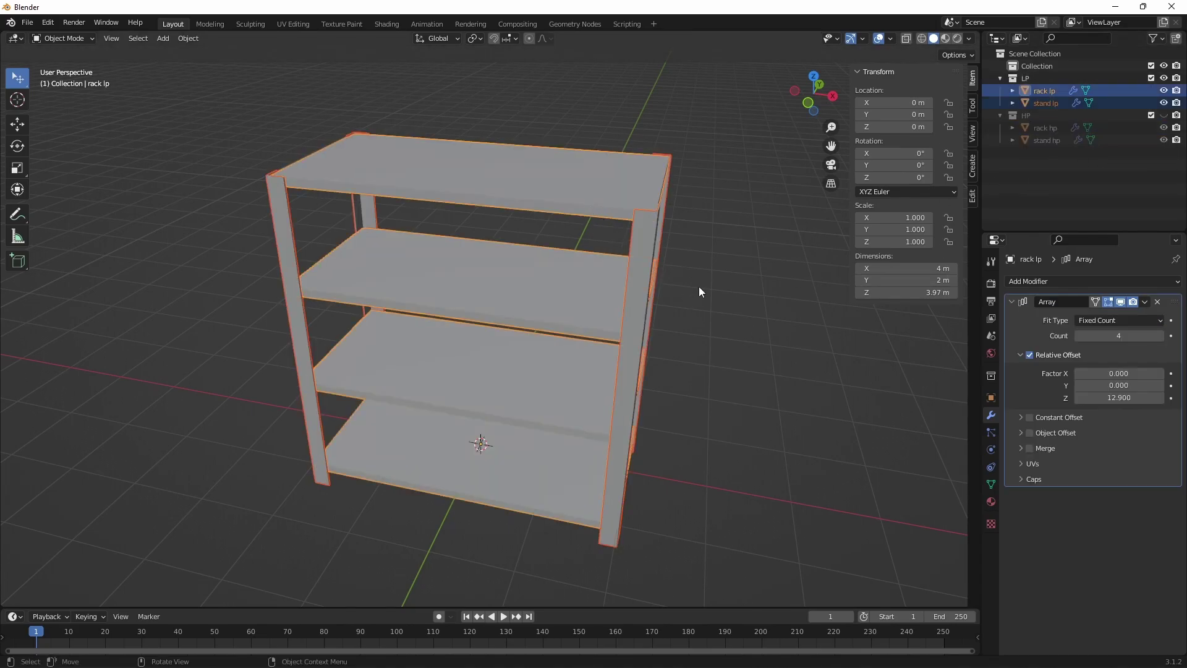
left_click(293, 23)
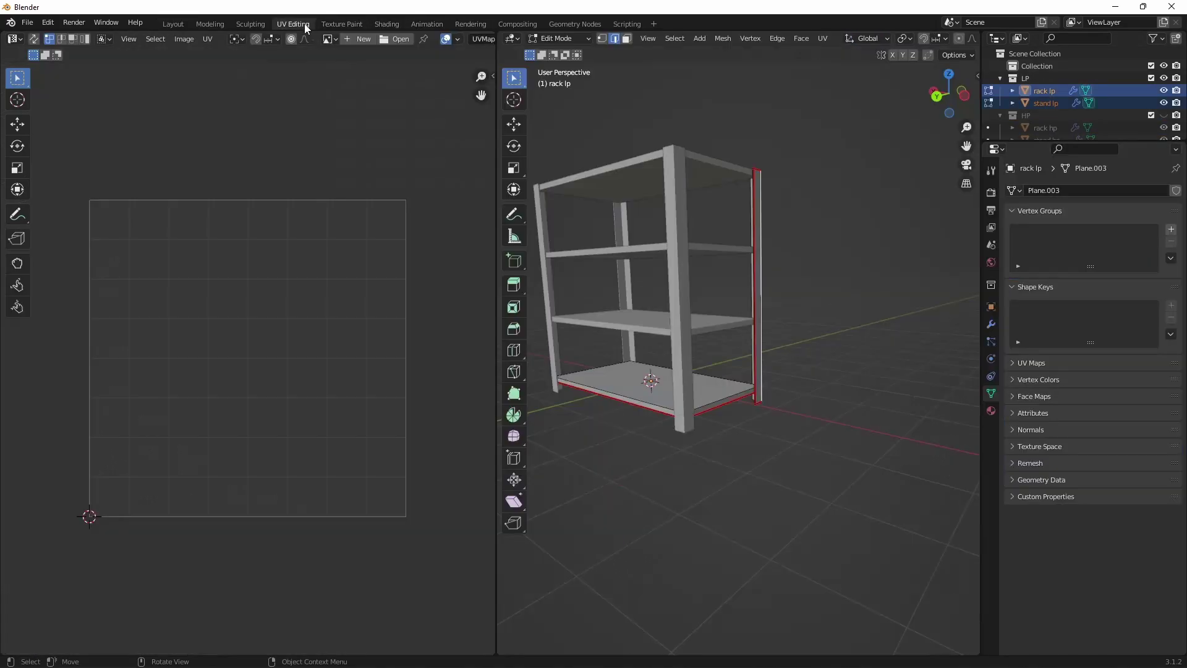
scroll(740, 328, "down", 2)
key("a")
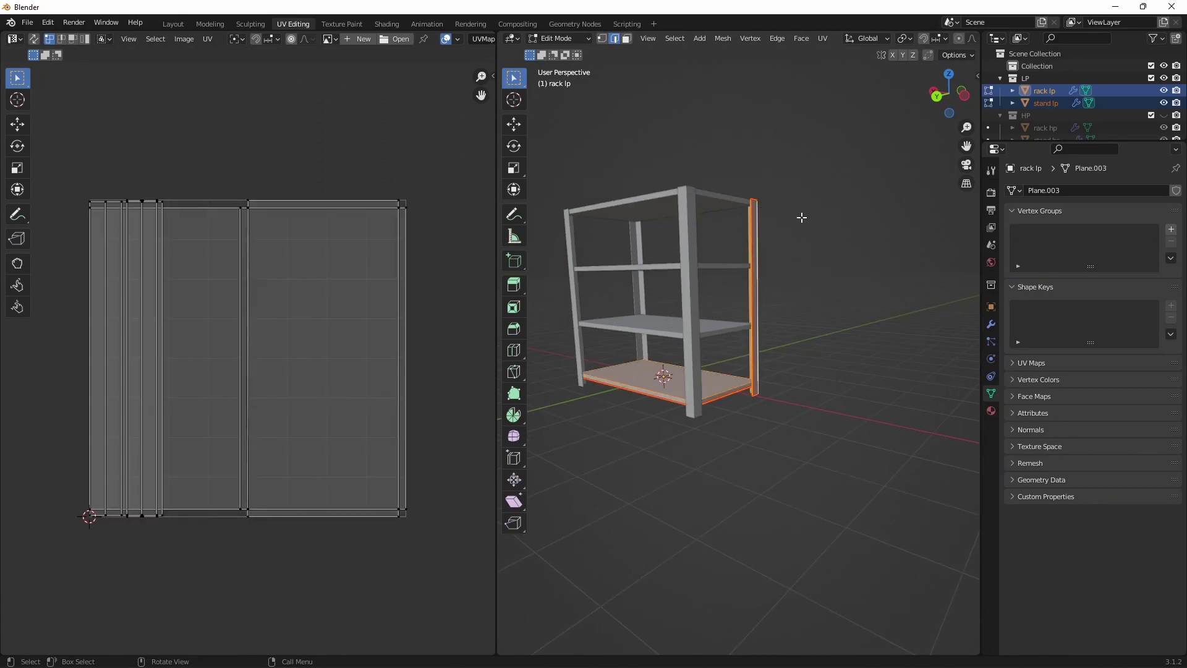
key("Tab")
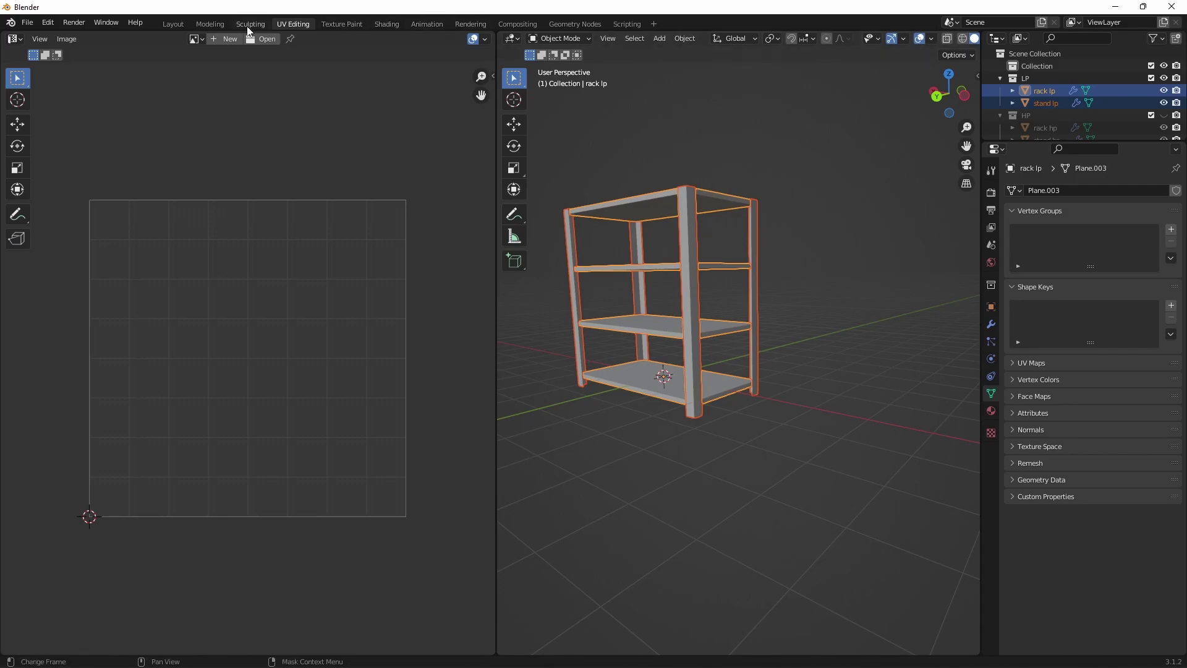
left_click(174, 23)
Apply the Mirror modifier on stand lp and the Array modifier on rack lp.
middle_click_drag(743, 272, 572, 196)
left_click(573, 195)
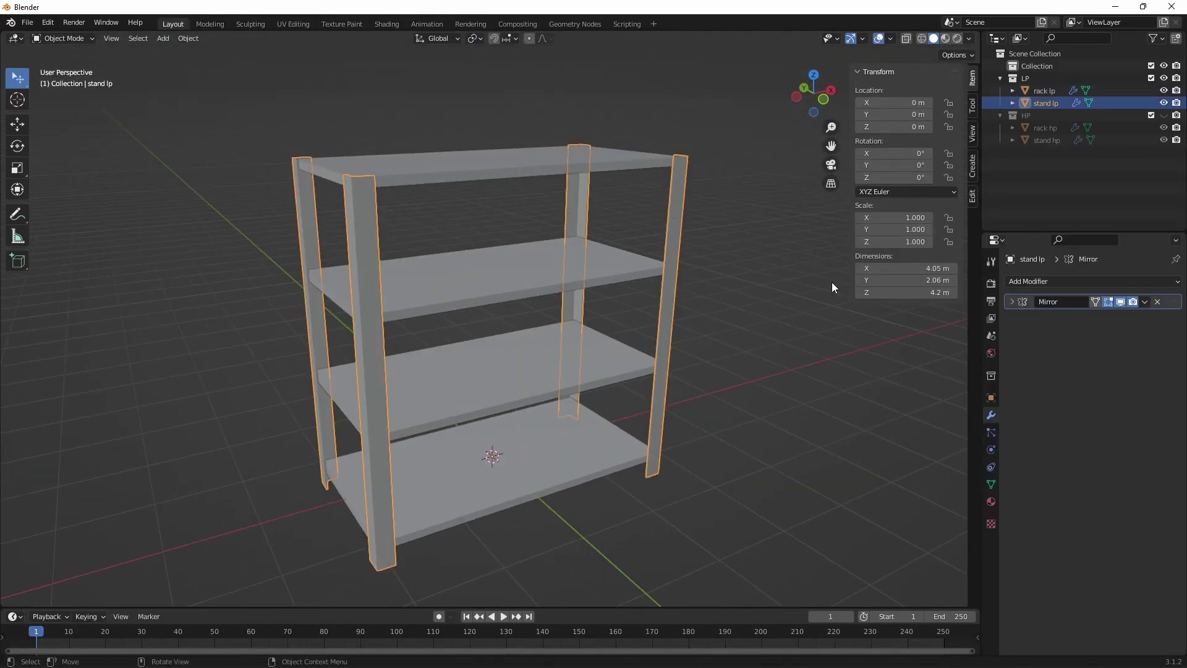
left_click(1145, 302)
left_click(1091, 316)
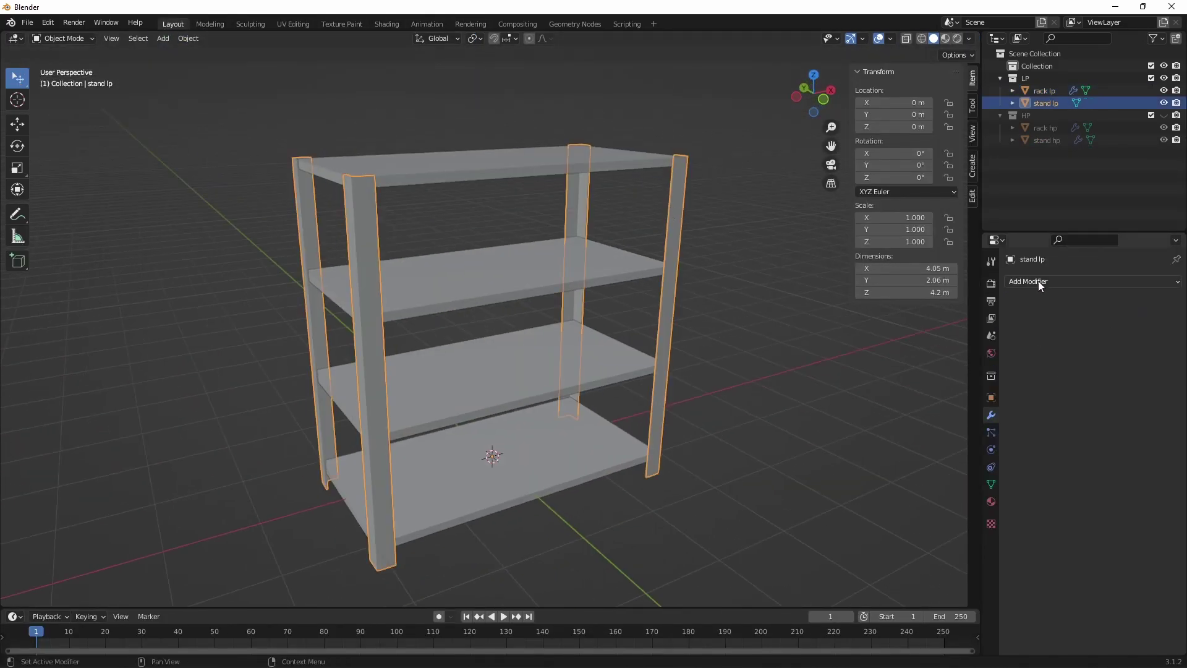
left_click(567, 278)
left_click(1144, 302)
Unwrap rack lp and stand lp together in UV Editing, then return to Layout.
left_click(711, 293)
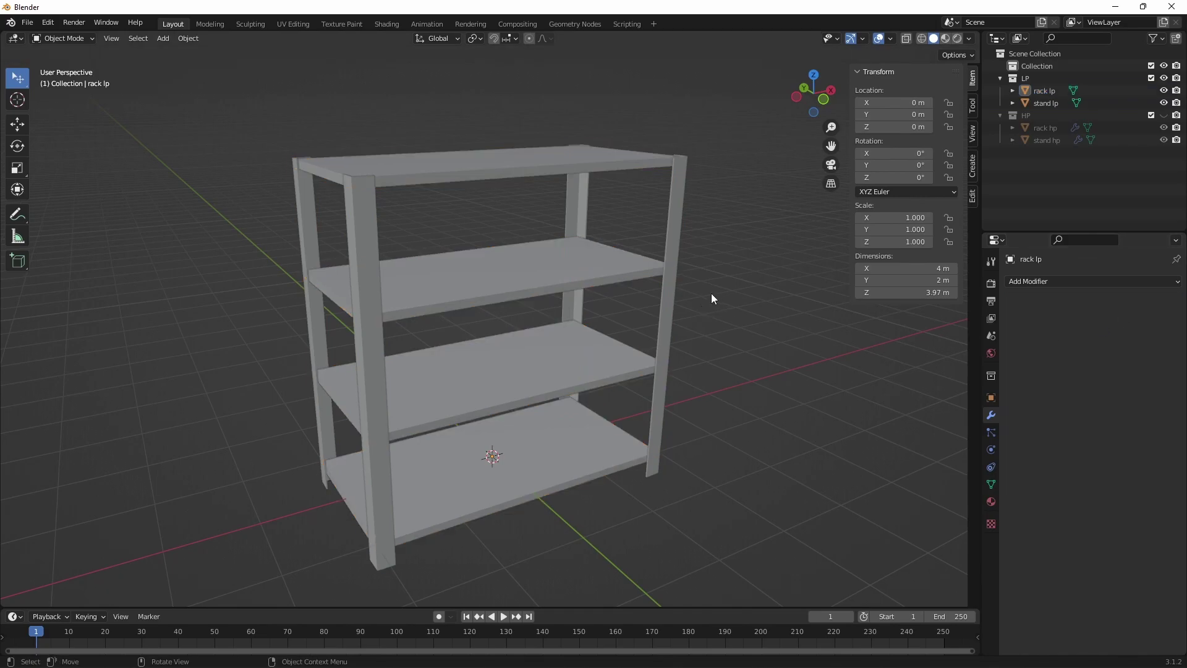
key("a")
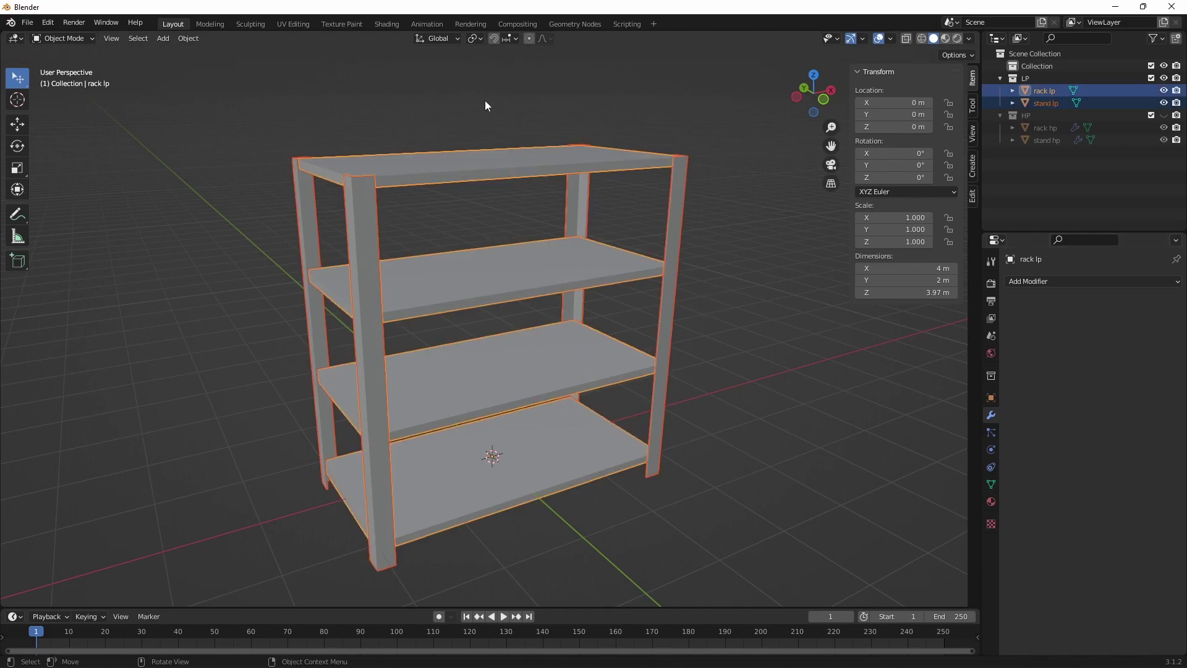
left_click(293, 23)
left_click(823, 39)
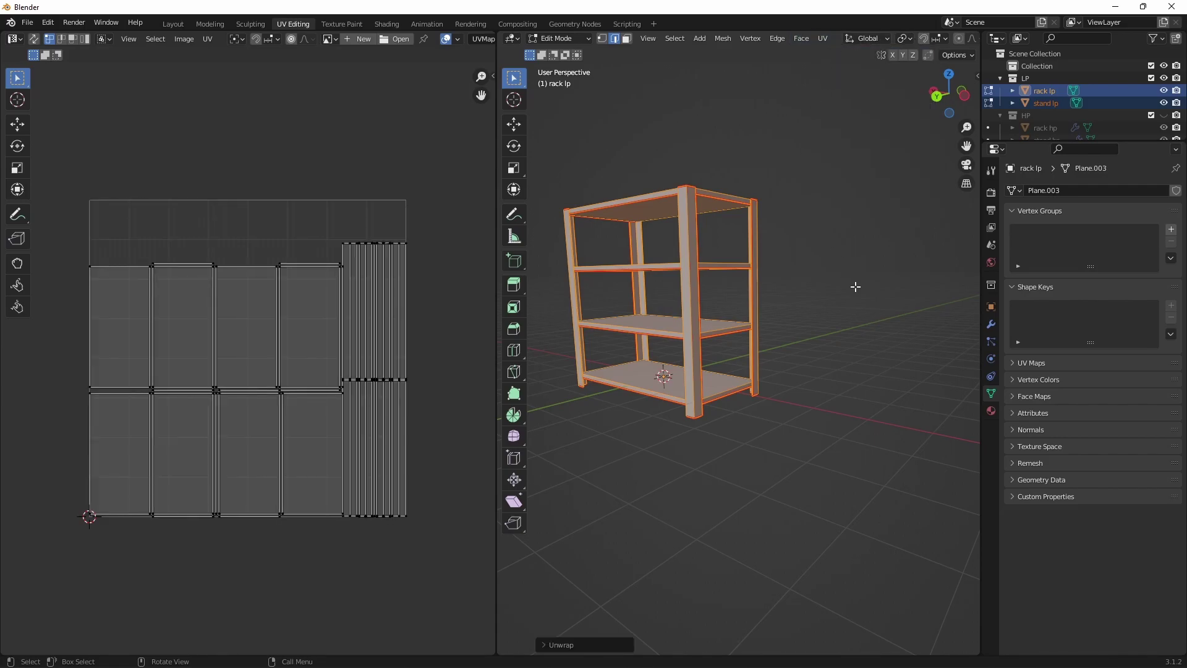
key("Tab")
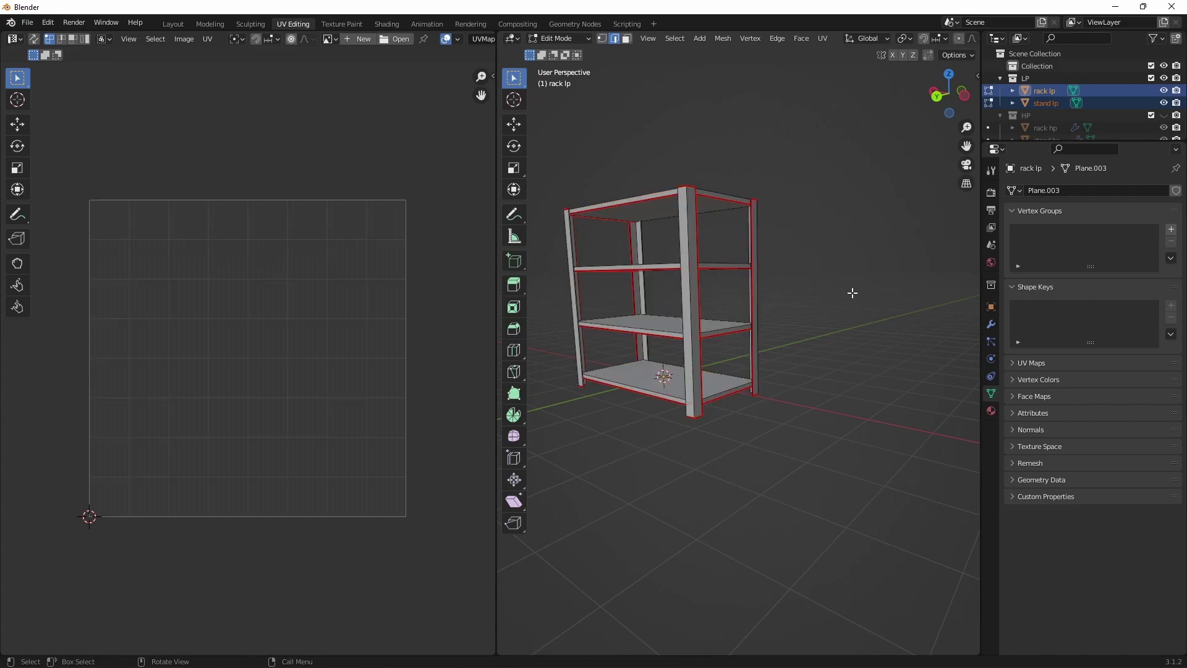
left_click(173, 25)
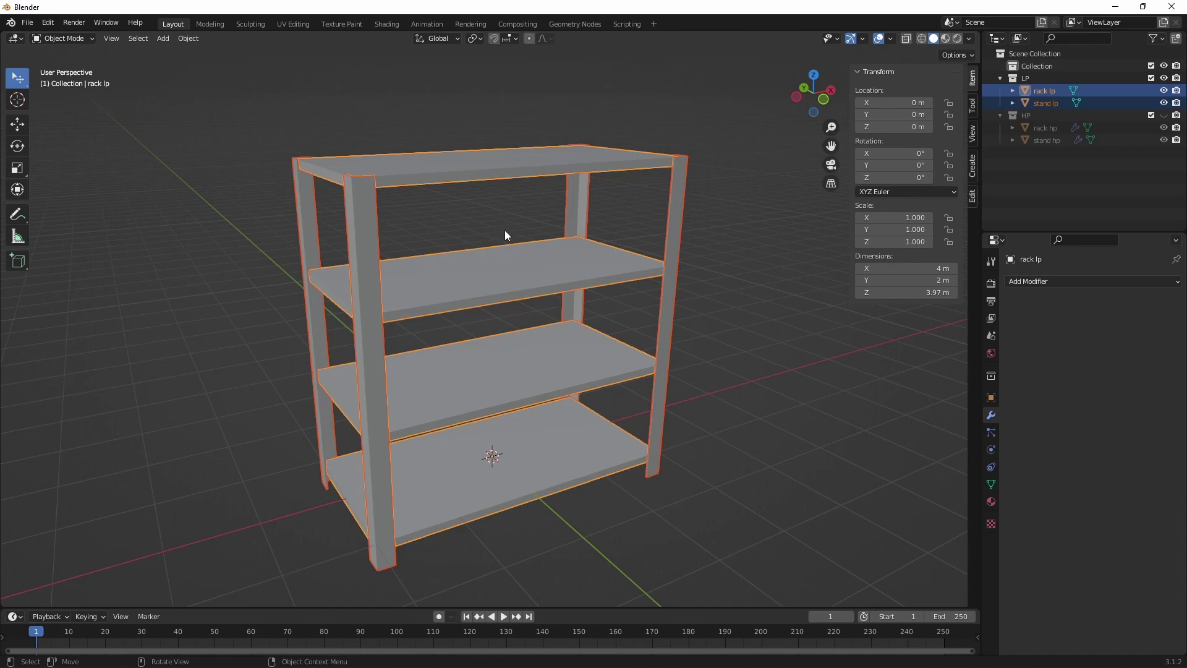
Save the project as RACK.blend inside a new RACK folder.
key("ctrl+s")
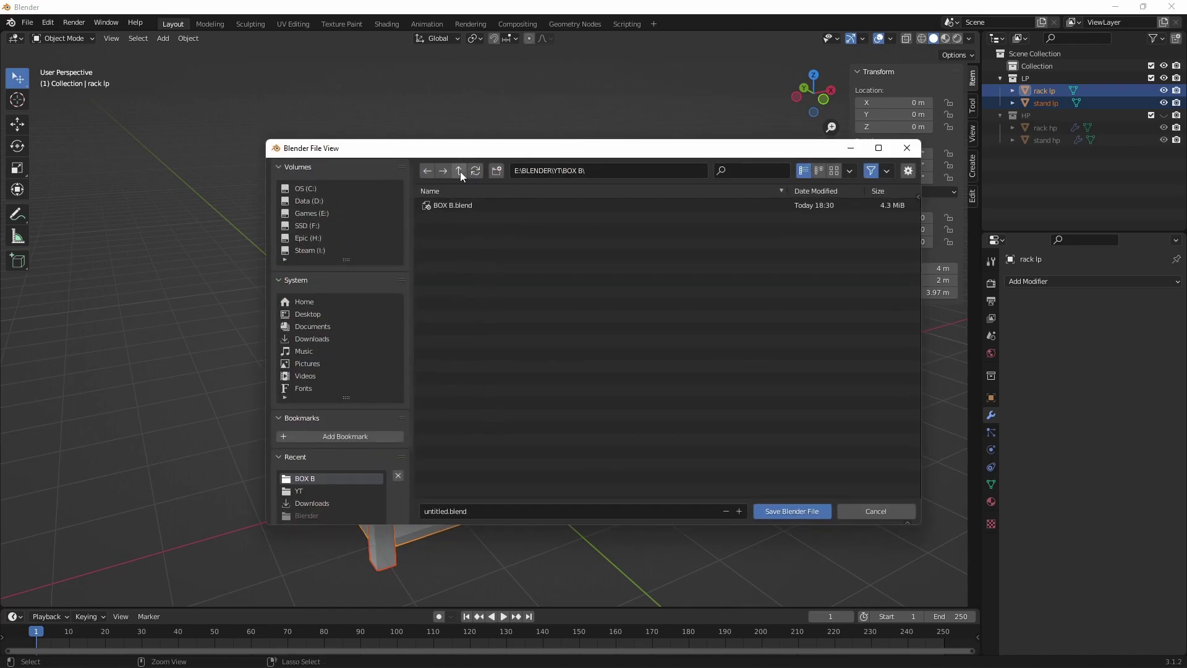
left_click(460, 174)
left_click(497, 170)
type("t")
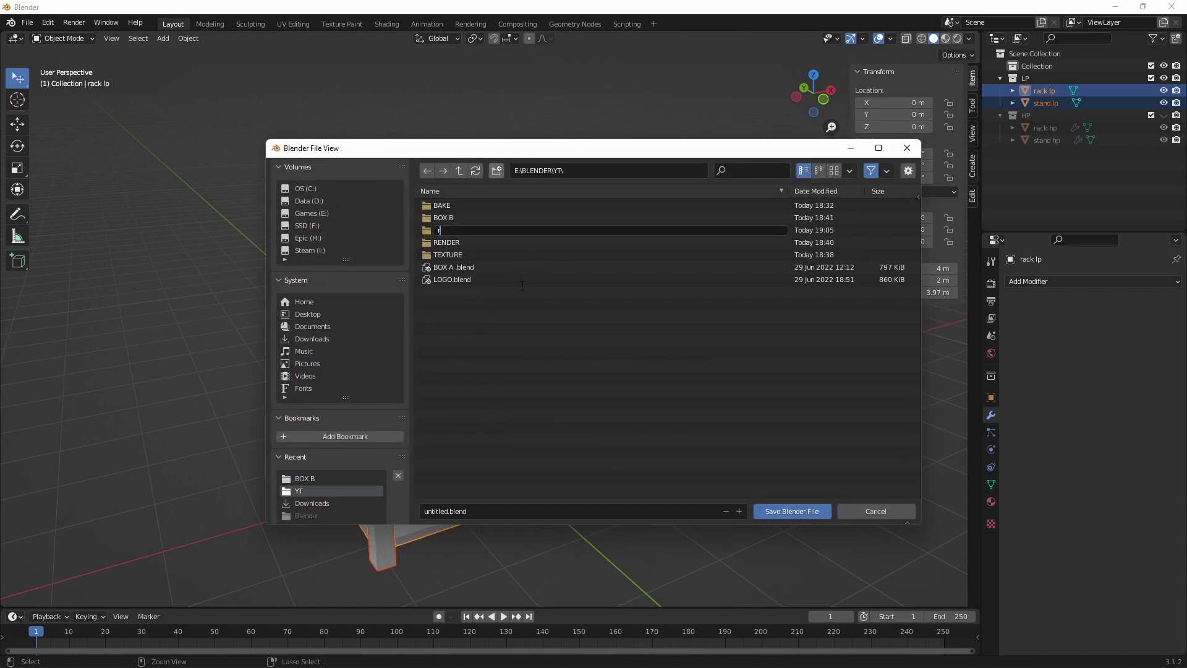
key("BackSpace")
type("RA")
type("CK")
key("Return")
key("Return")
left_click(467, 510)
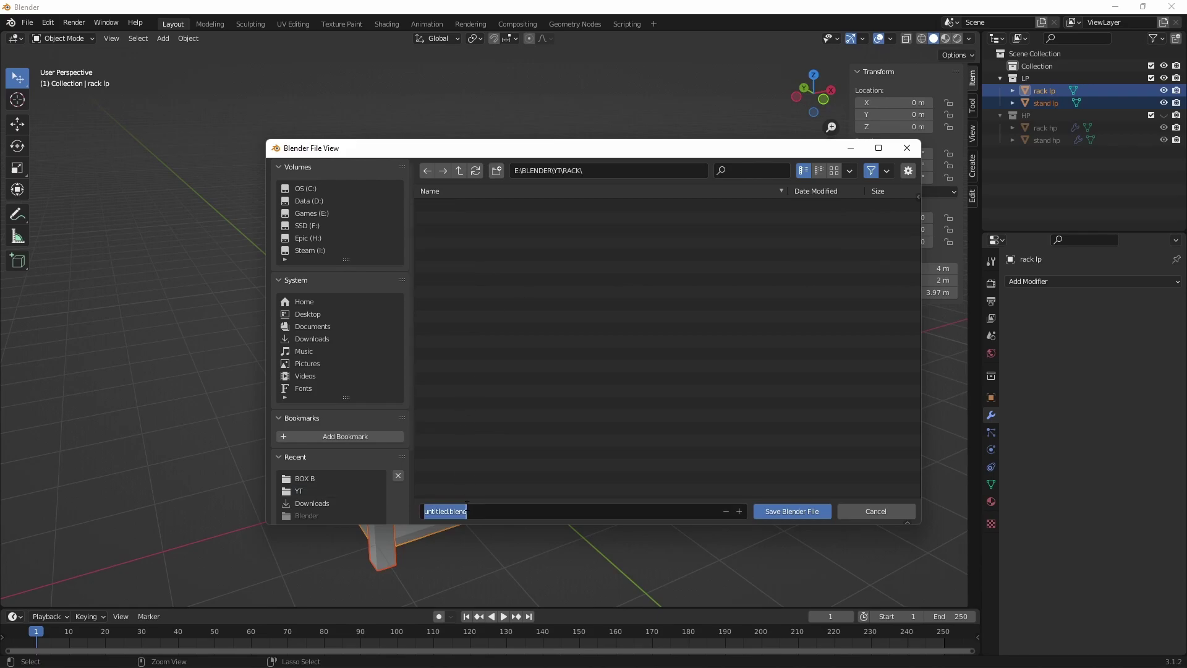
type("RACK")
key("Return")
left_click(792, 511)
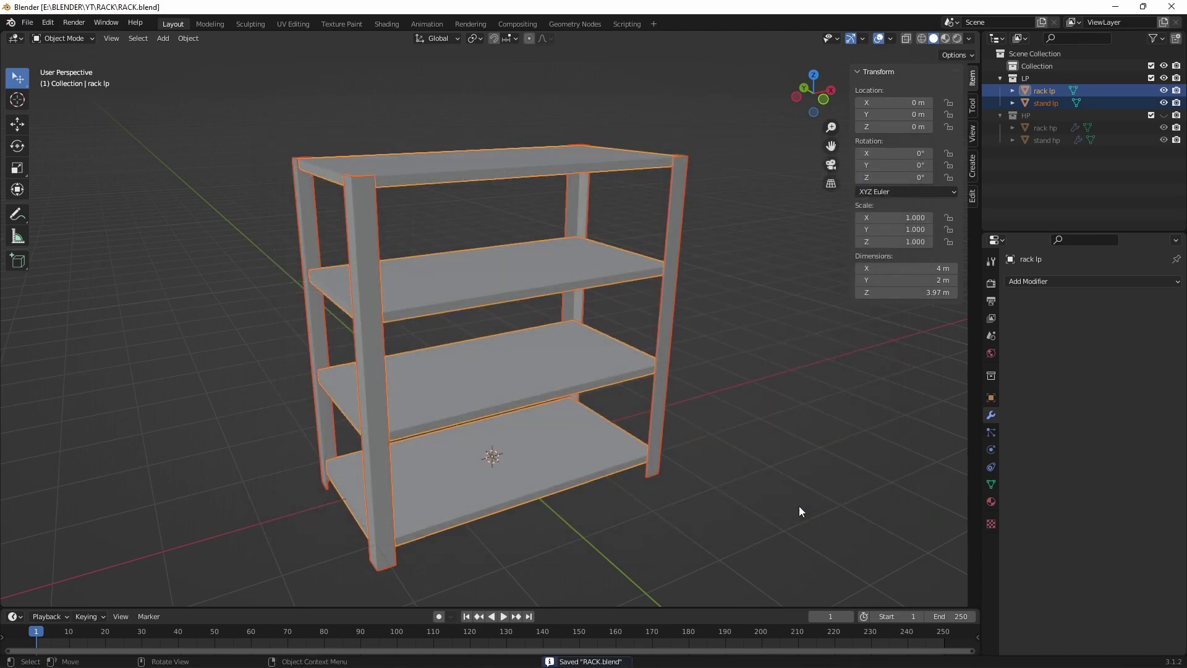
Set up a Wavefront OBJ export named RACK LP.obj with Selection Only ticked and Geometry expanded.
left_click(28, 22)
mouse_move(47, 202)
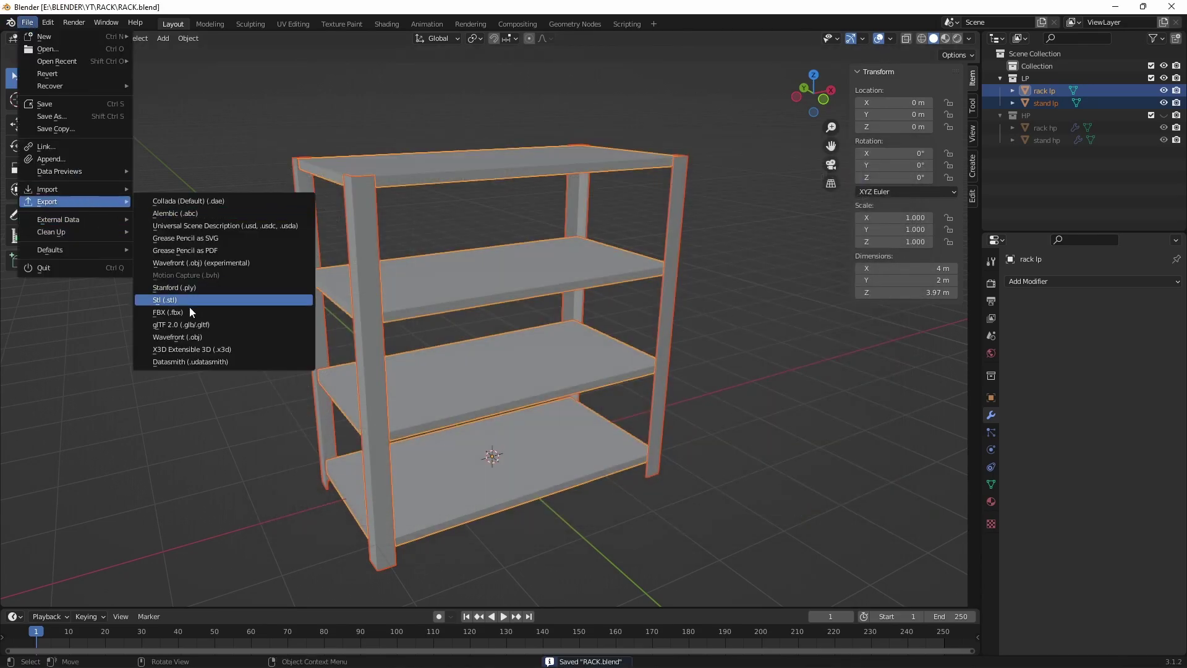
left_click(194, 337)
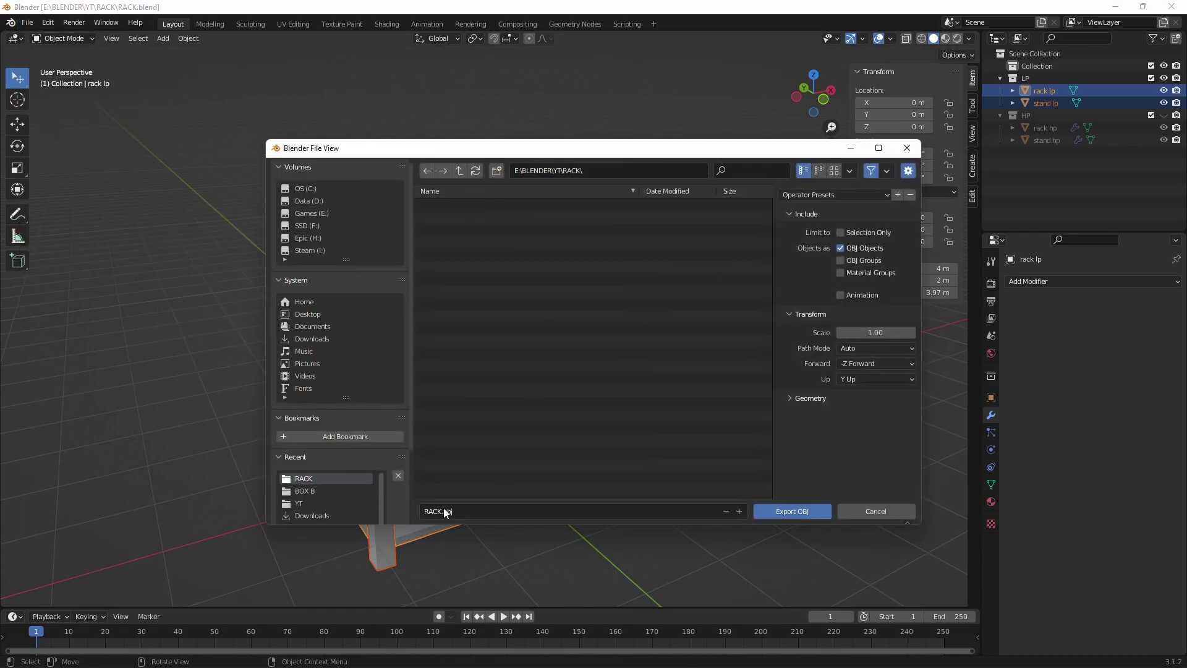
left_click(480, 511)
key("Right")
key("Left")
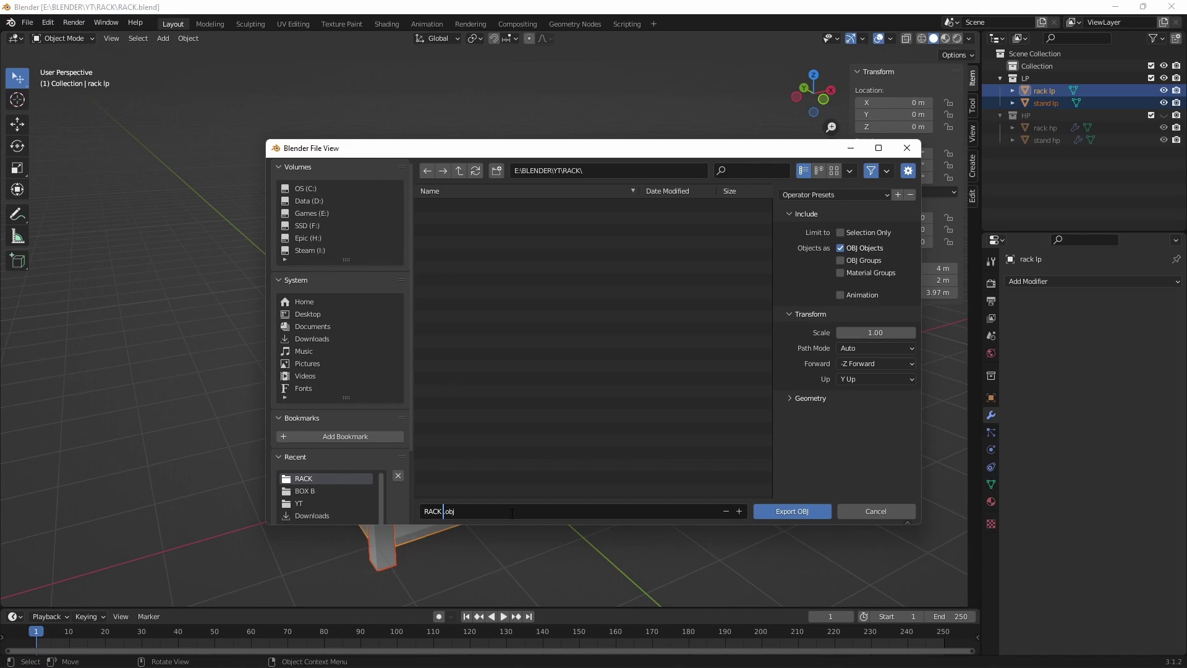
type("LP")
left_click(803, 399)
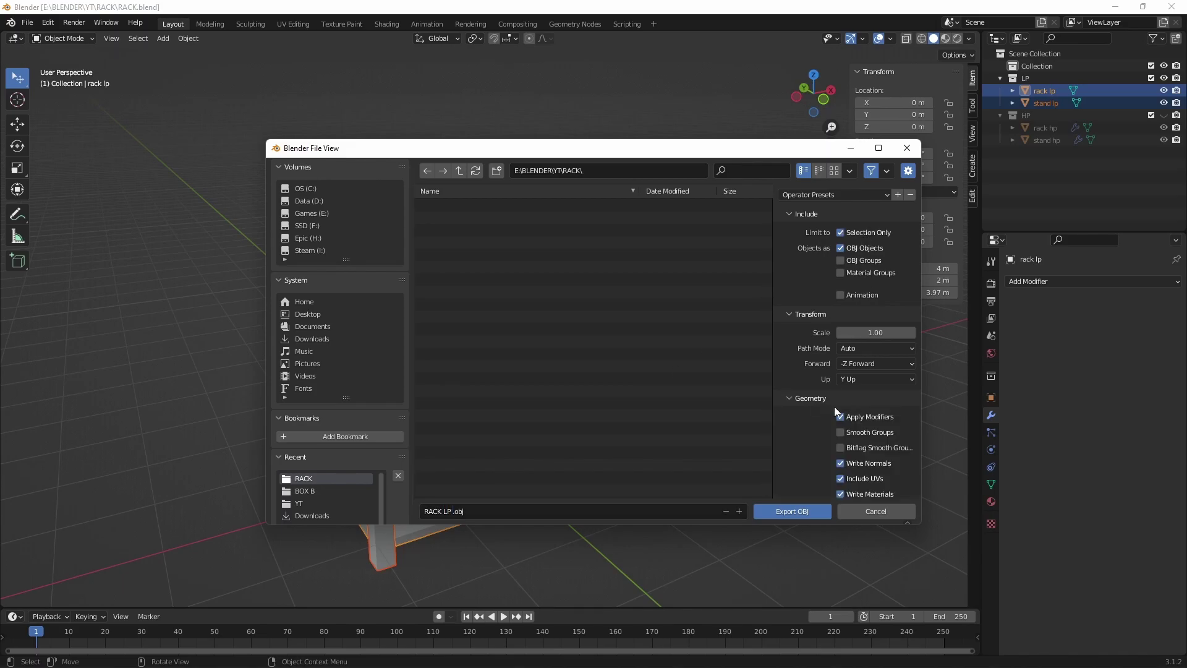
left_click(785, 508)
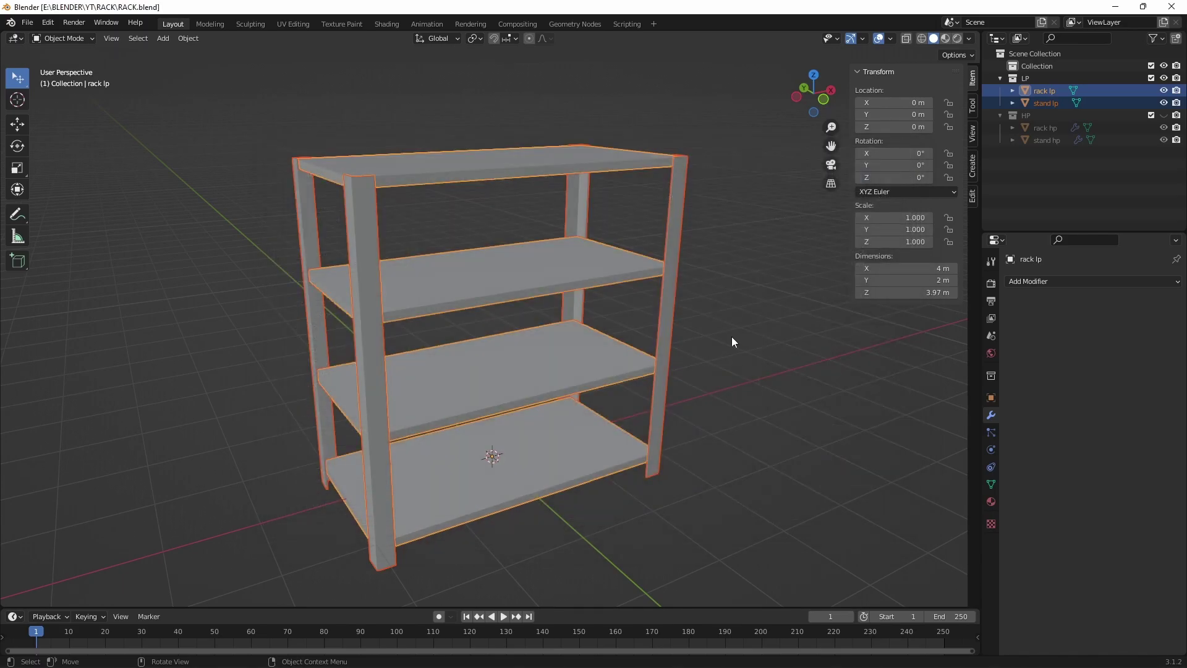
Hide the low-poly collection, show the high-poly one, and select rack hp and stand hp.
left_click(1164, 80)
left_click(1164, 114)
left_click(509, 190)
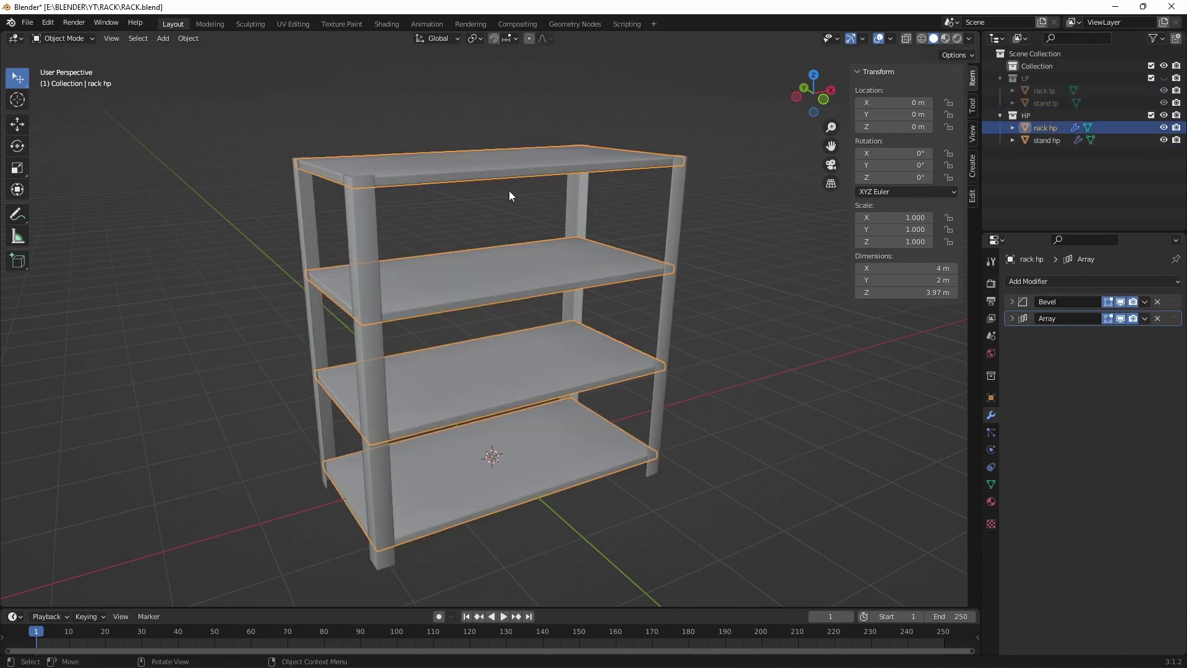
left_click(375, 244, "shift")
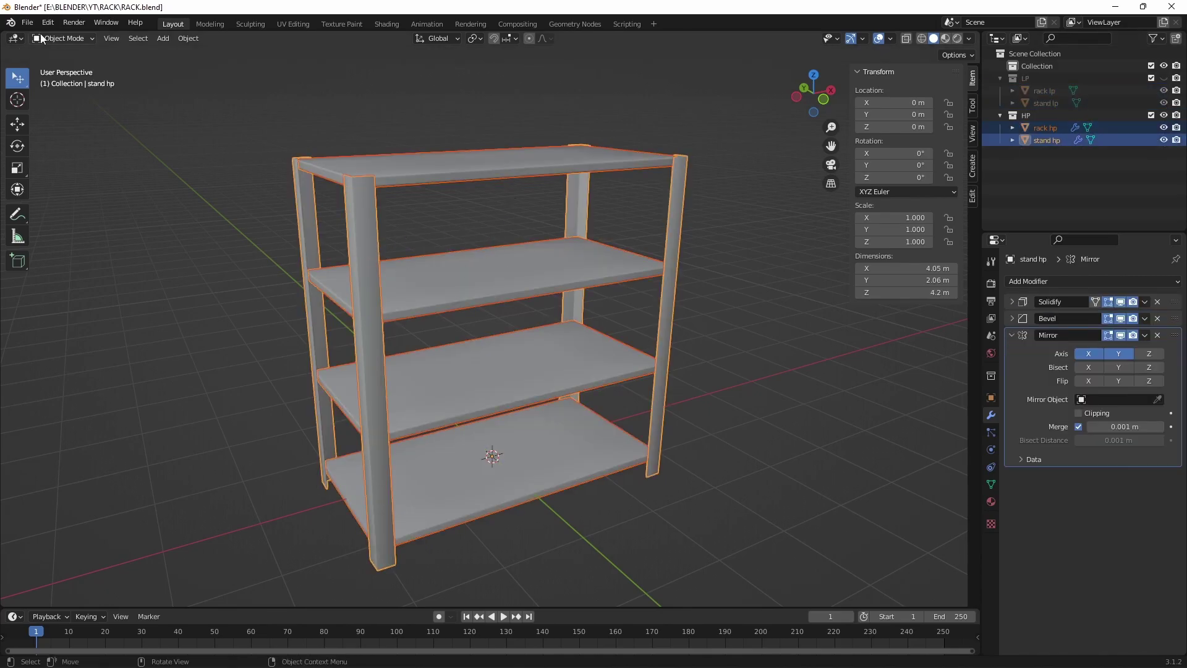
Export the selected high-poly pieces as RACK HP.obj and save the blend file.
left_click(27, 22)
mouse_move(47, 201)
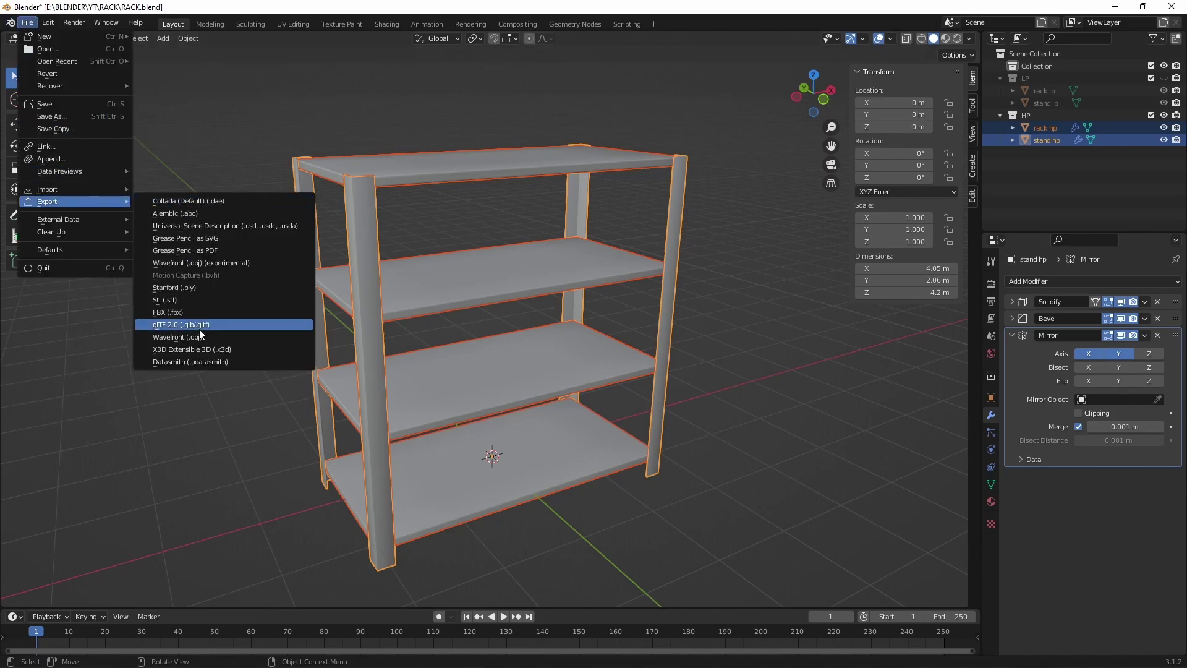
left_click(199, 340)
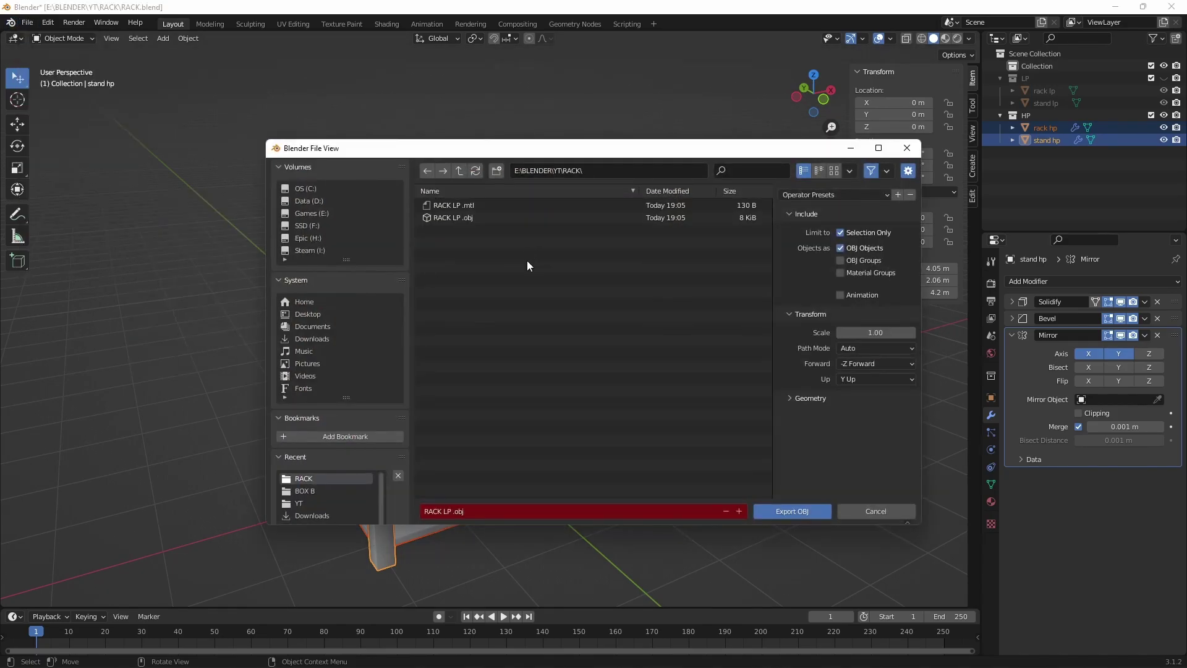
left_click(446, 511)
key("BackSpace")
type("H")
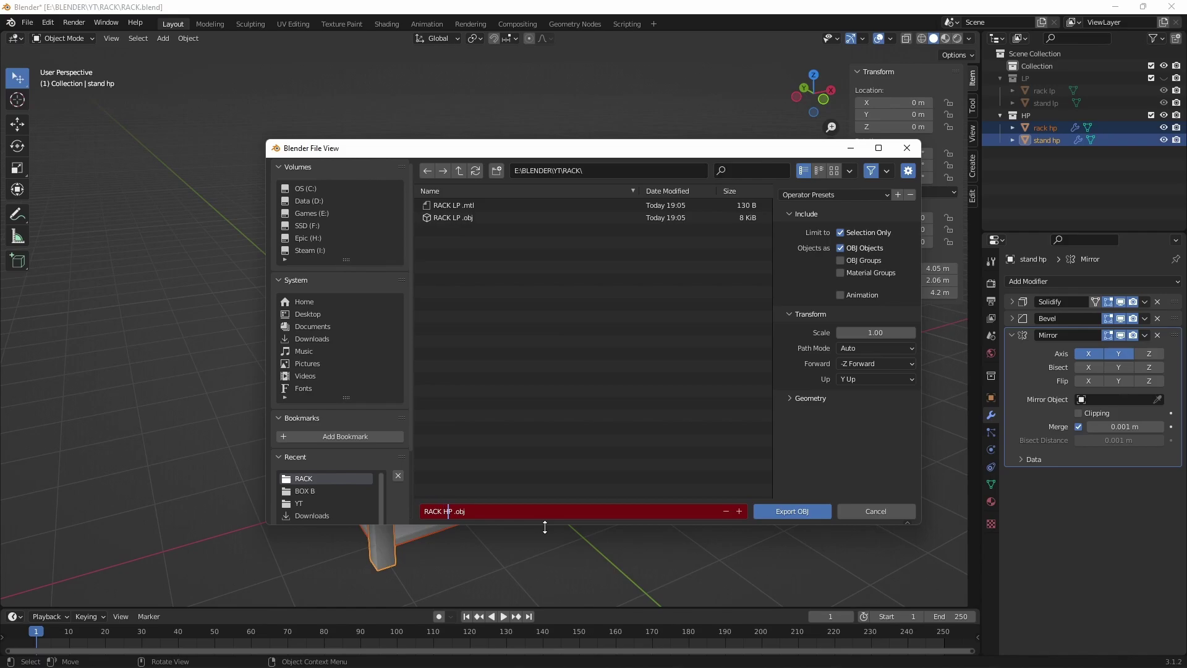
left_click(803, 403)
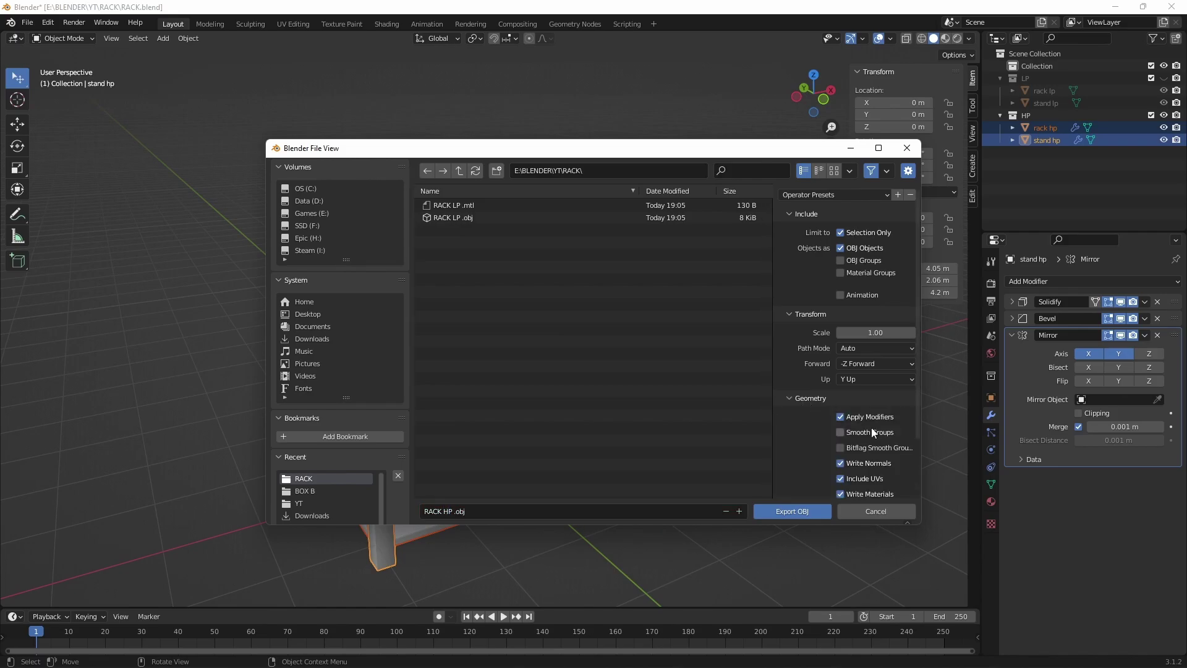
left_click(793, 511)
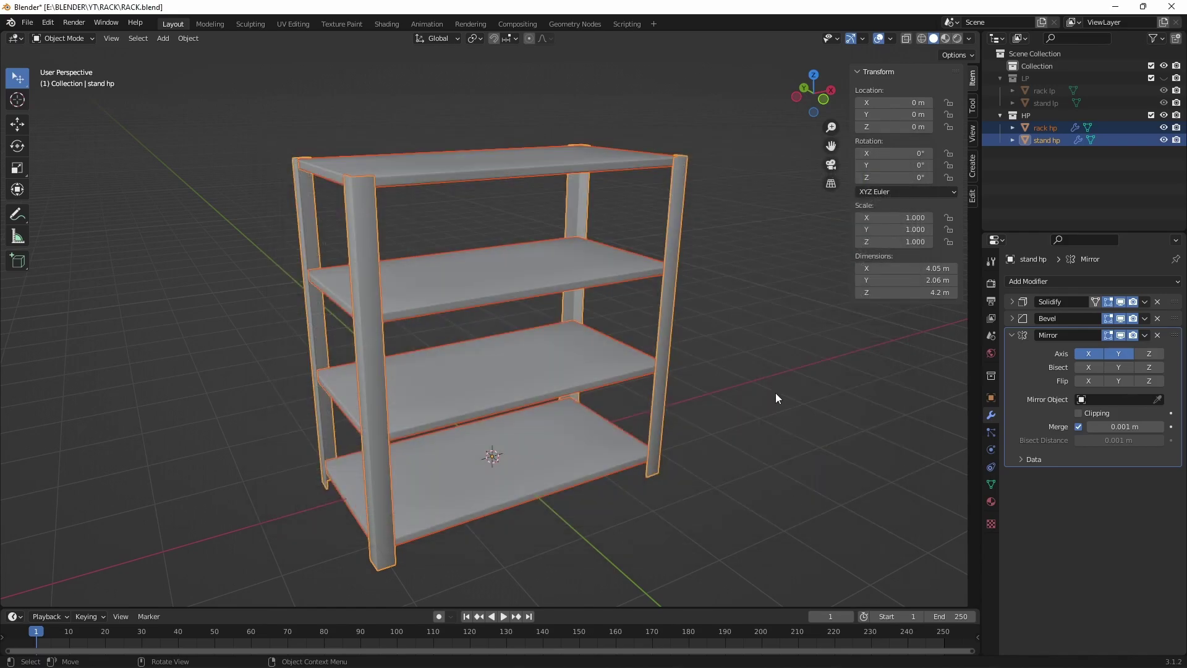
key("ctrl+s")
Launch Marmoset Toolbag, dismiss the update popup, and open RACK HP.obj and RACK LP.obj from the RACK folder.
left_click(1171, 6)
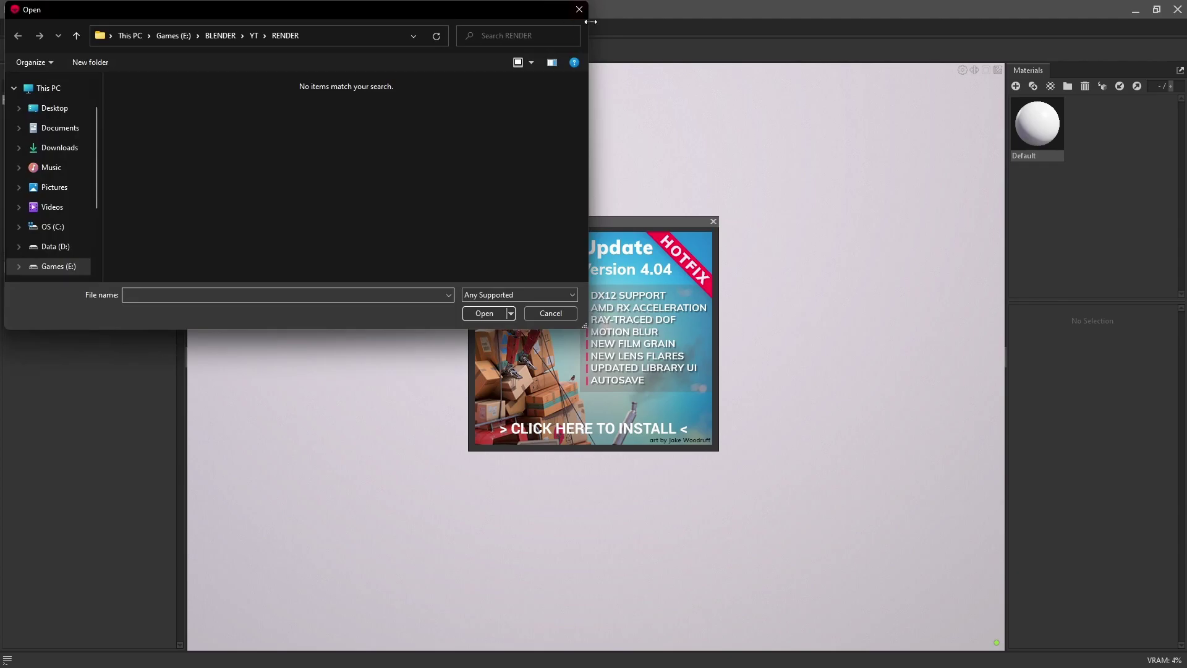
key("Escape")
left_click(713, 221)
key("ctrl+o")
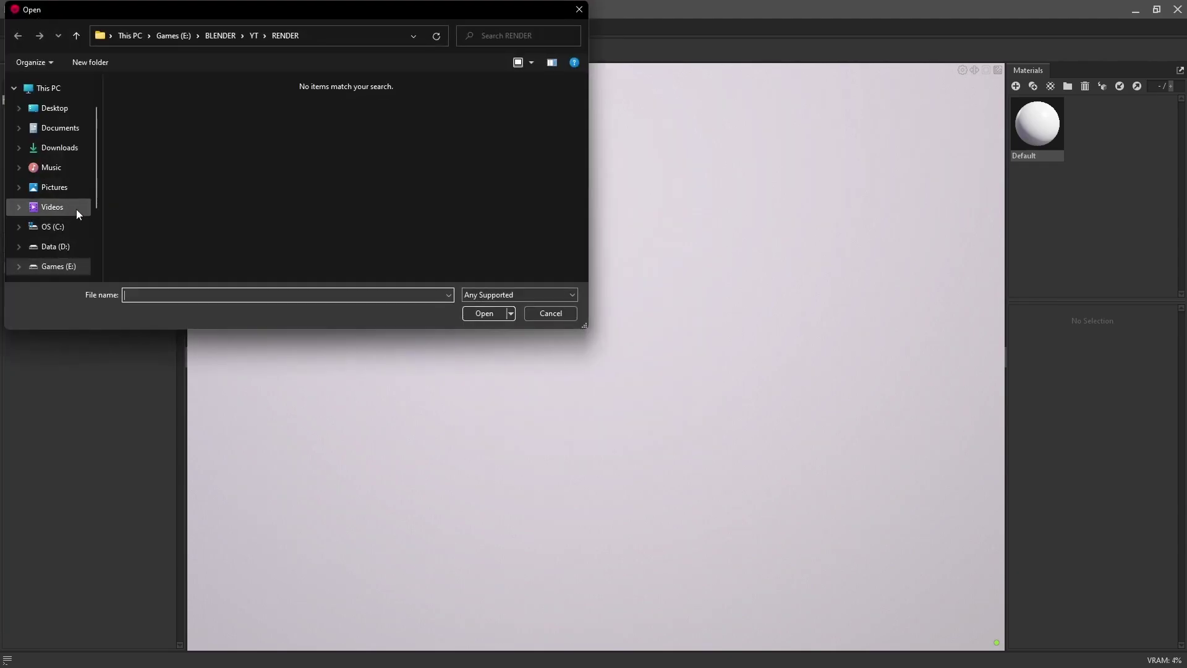
left_click(250, 35)
double_click(272, 119)
left_click_drag(258, 198, 132, 95)
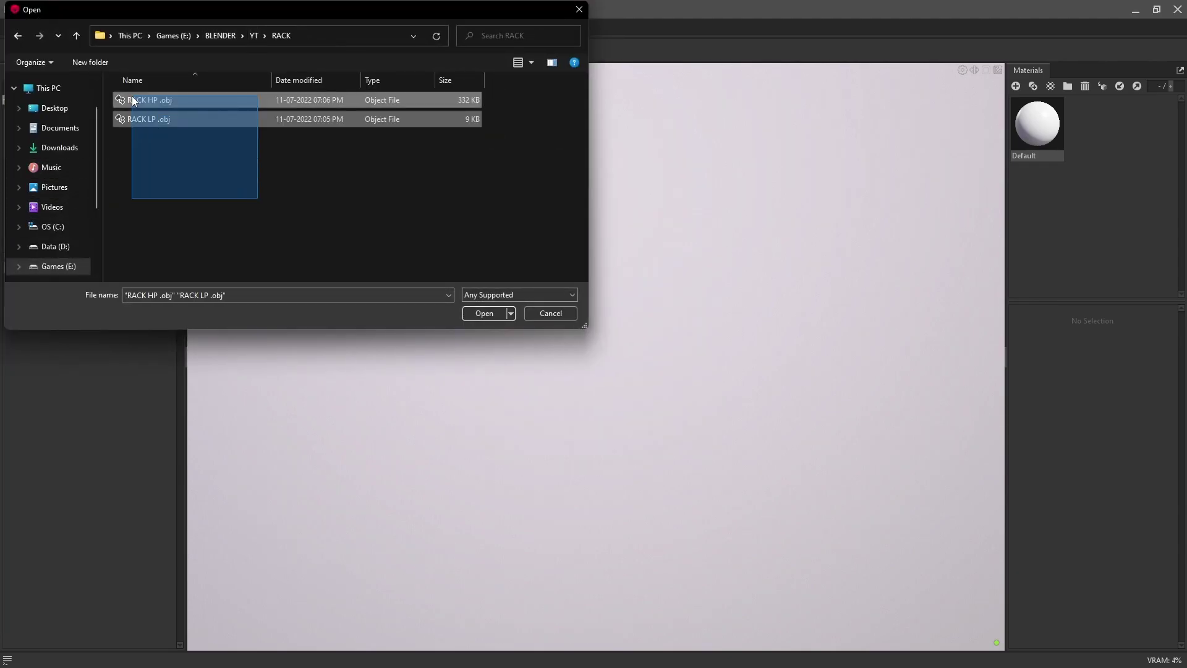
left_click(484, 313)
mouse_move(635, 294)
left_mouse_down()
mouse_move(612, 360)
mouse_move(612, 431)
mouse_move(623, 326)
mouse_move(593, 329)
mouse_move(618, 288)
mouse_move(499, 329)
mouse_move(570, 248)
mouse_move(581, 302)
left_mouse_up()
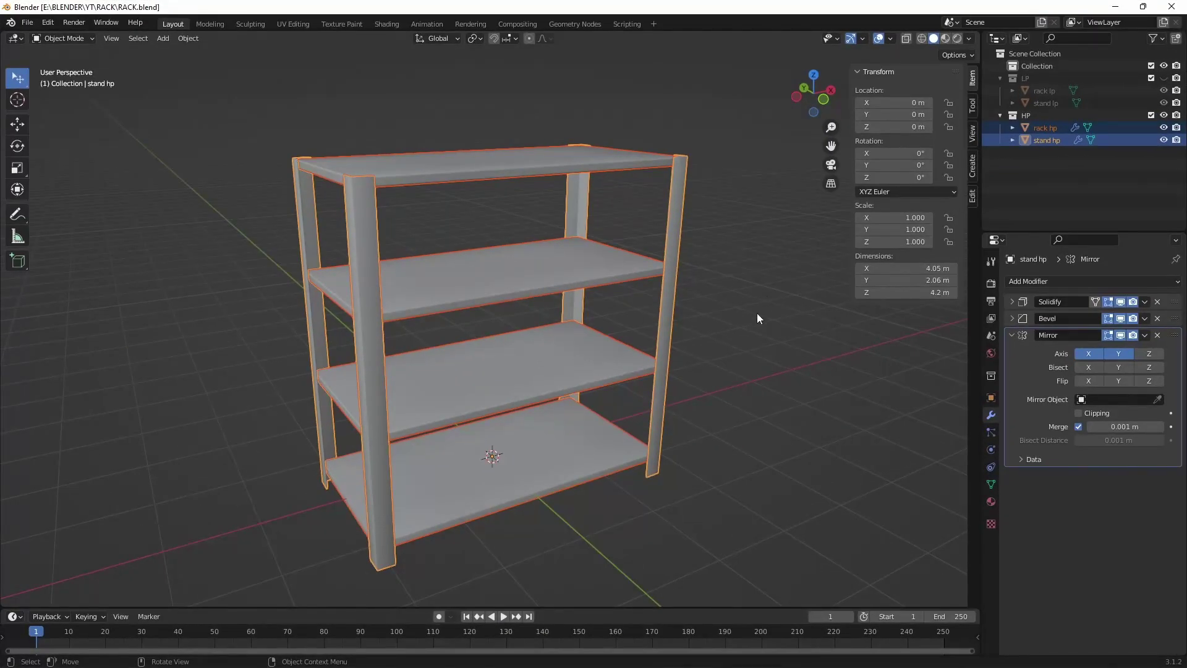
Add a 0.01 m Solidify modifier to rack hp, ordered after Bevel and Array.
left_click(573, 277)
left_click(1022, 282)
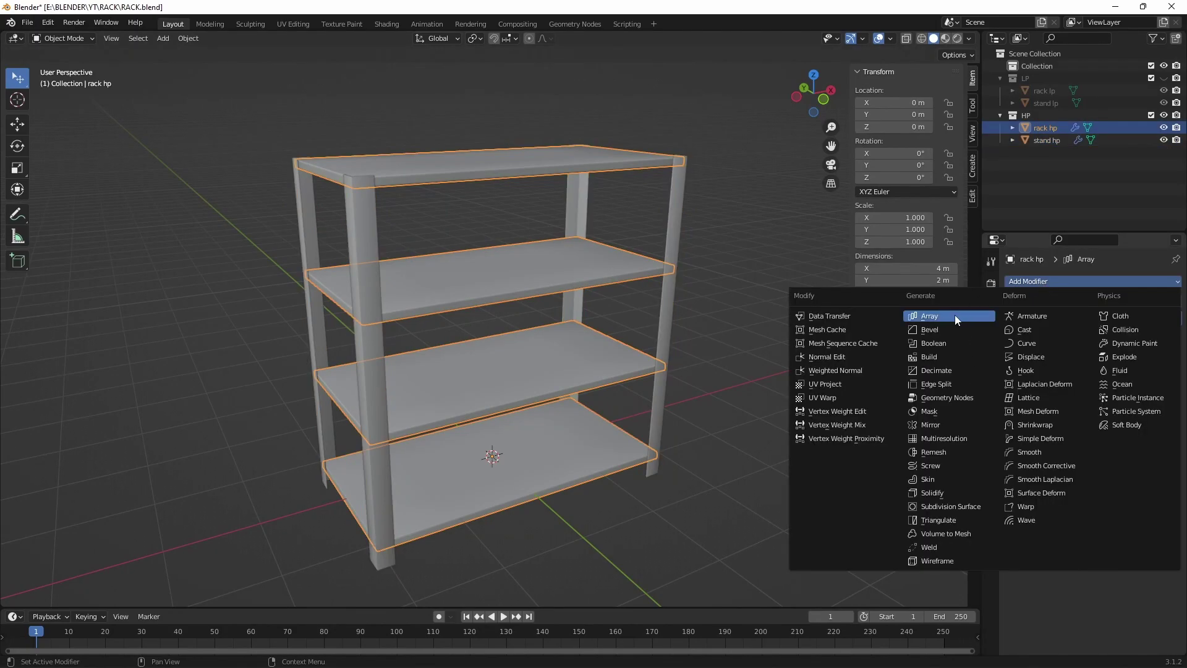
left_click(949, 494)
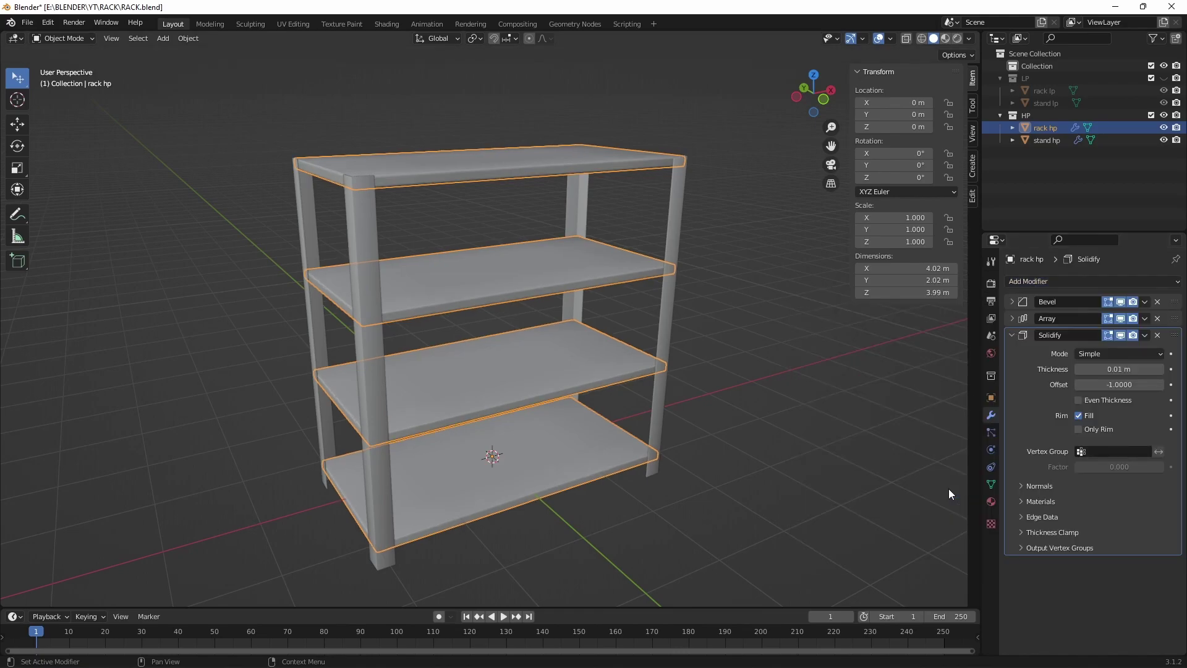
left_click(1012, 334)
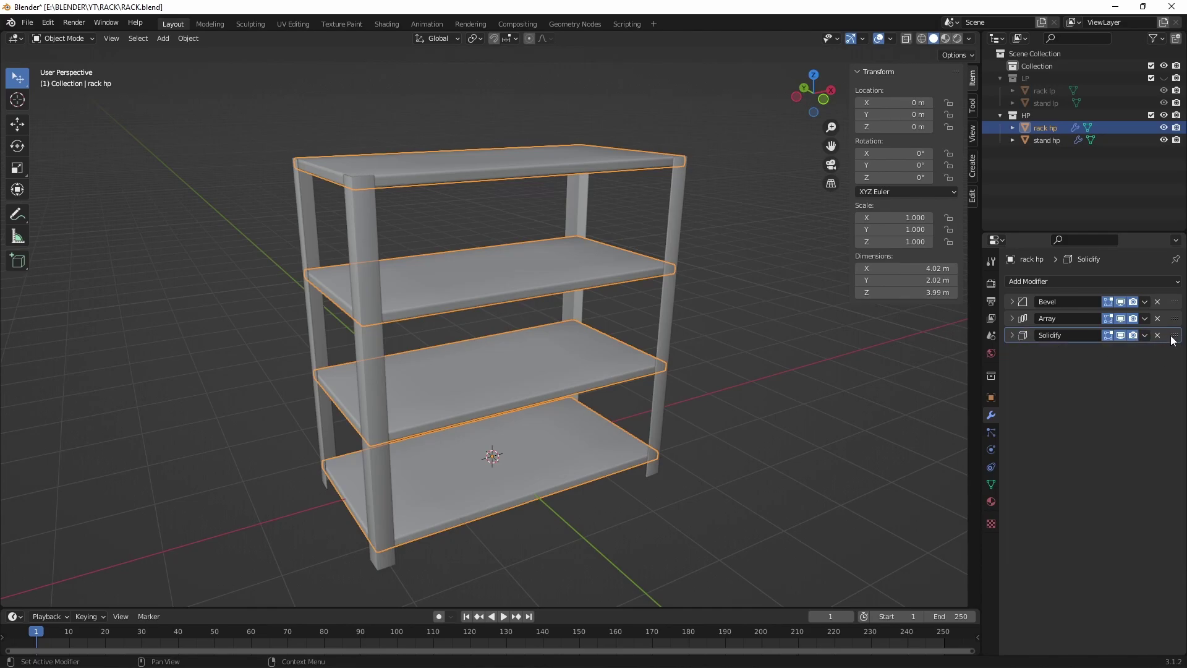
left_click_drag(1172, 339, 1171, 299)
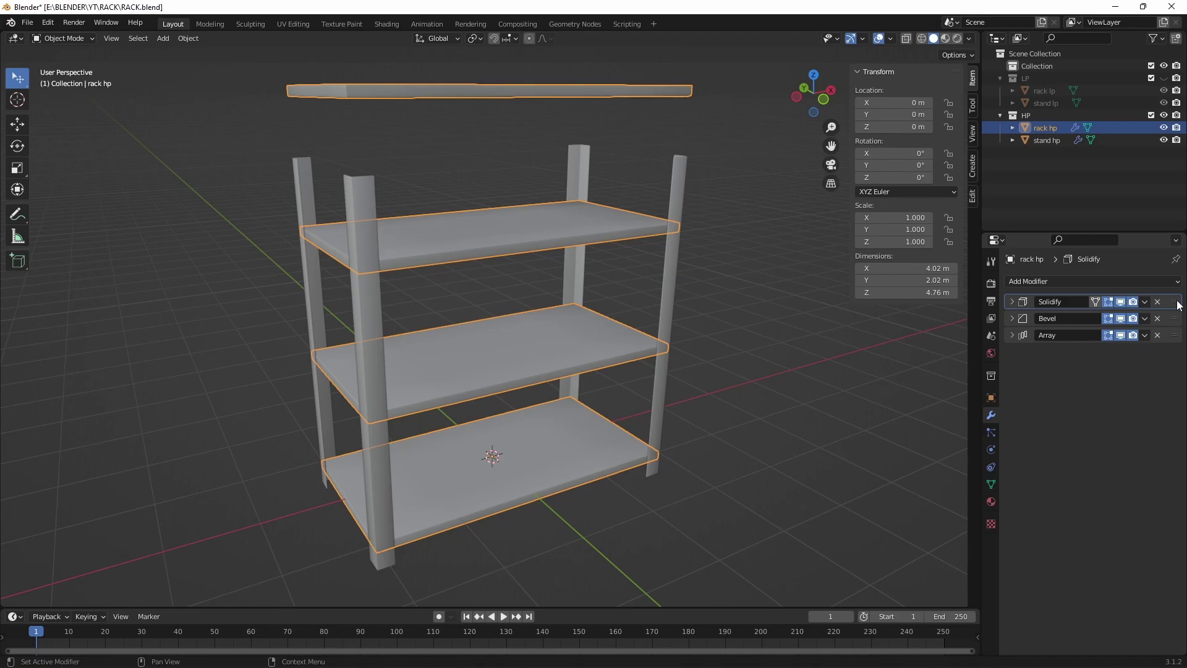
left_click(1012, 335)
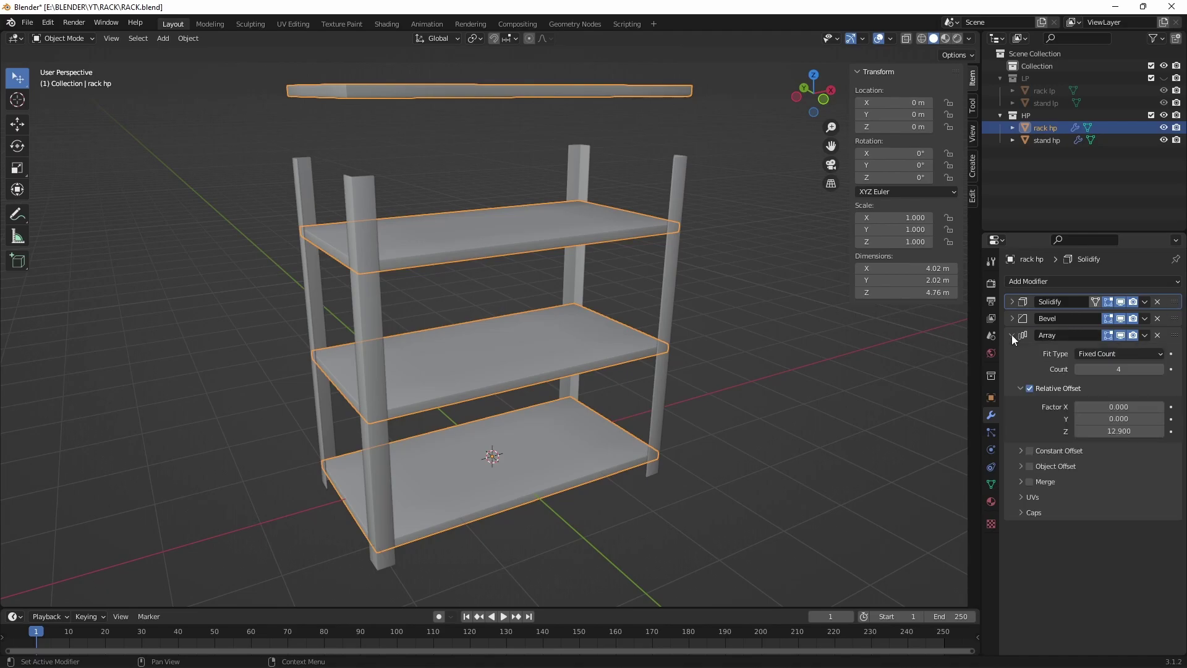
left_click(1012, 335)
left_click_drag(1174, 302, 1178, 360)
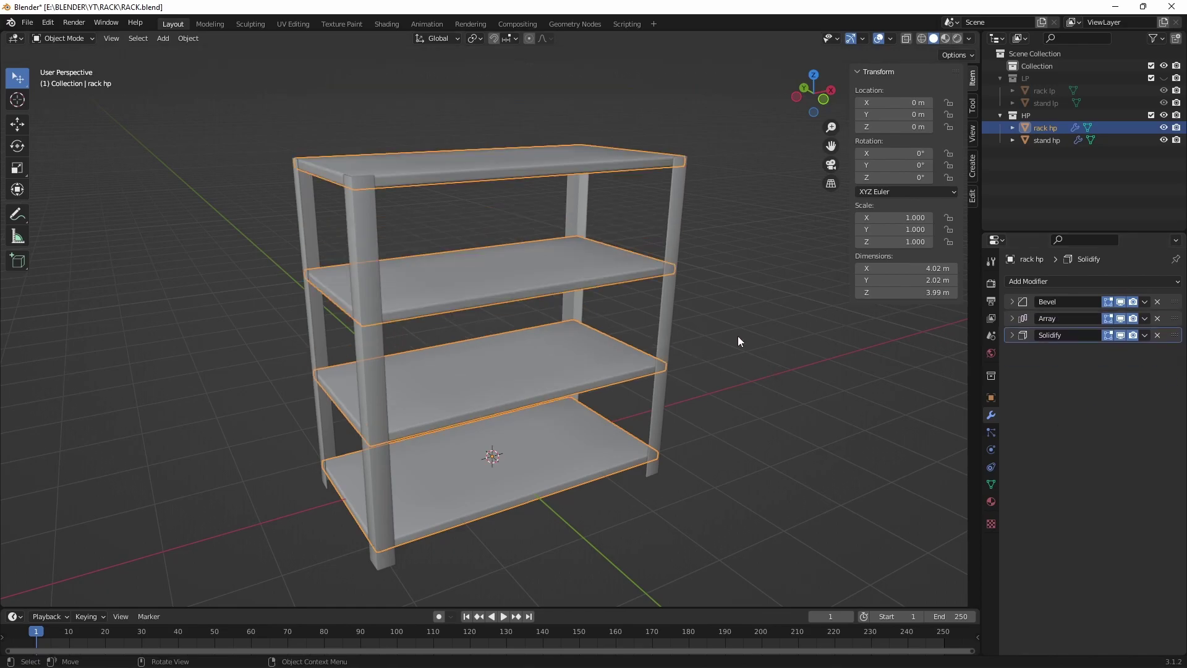
Save, then re-export rack hp and stand hp over RACK HP.obj.
key("ctrl+s")
left_click(27, 22)
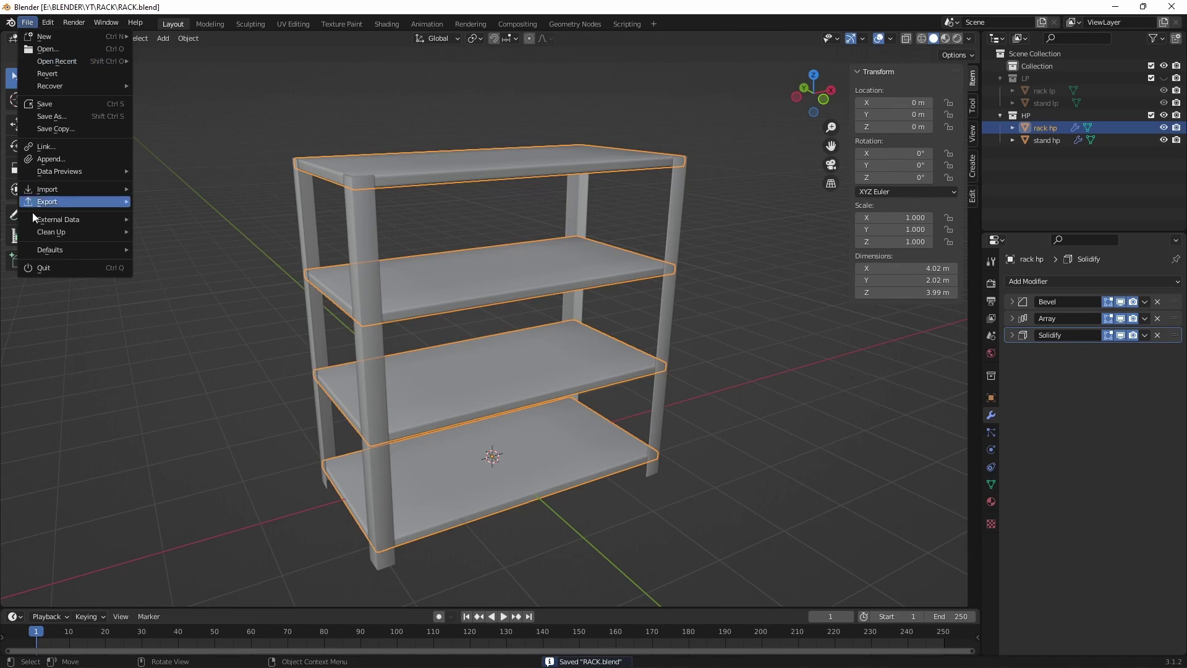
left_click(680, 242, "shift")
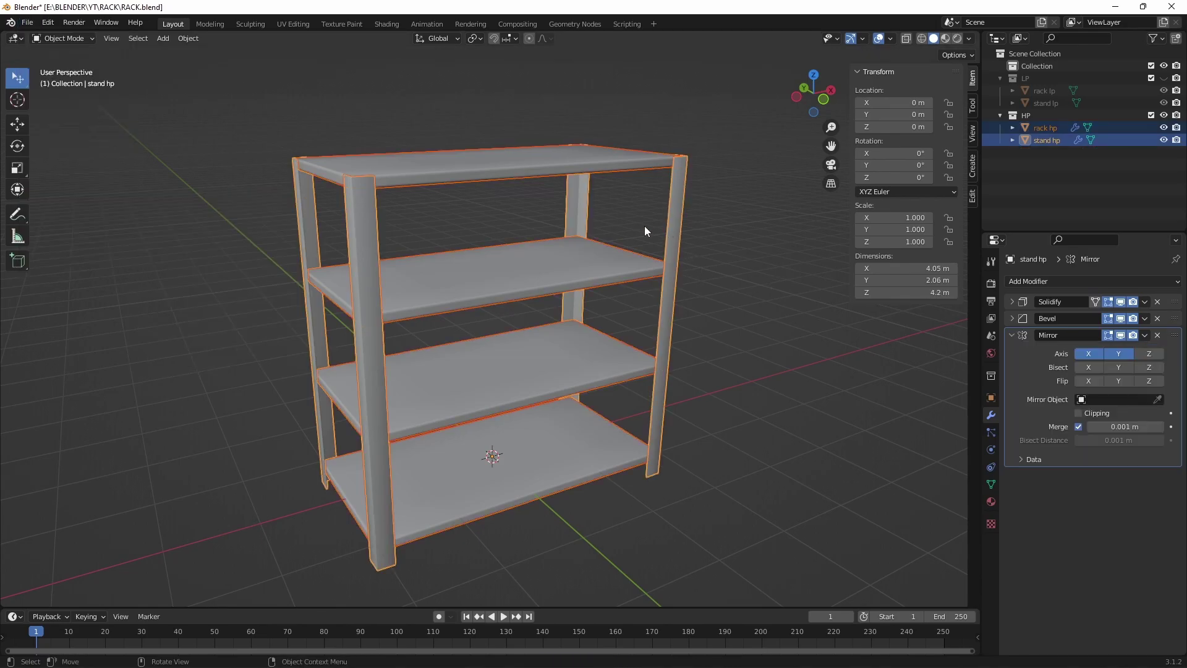
left_click(27, 22)
mouse_move(46, 202)
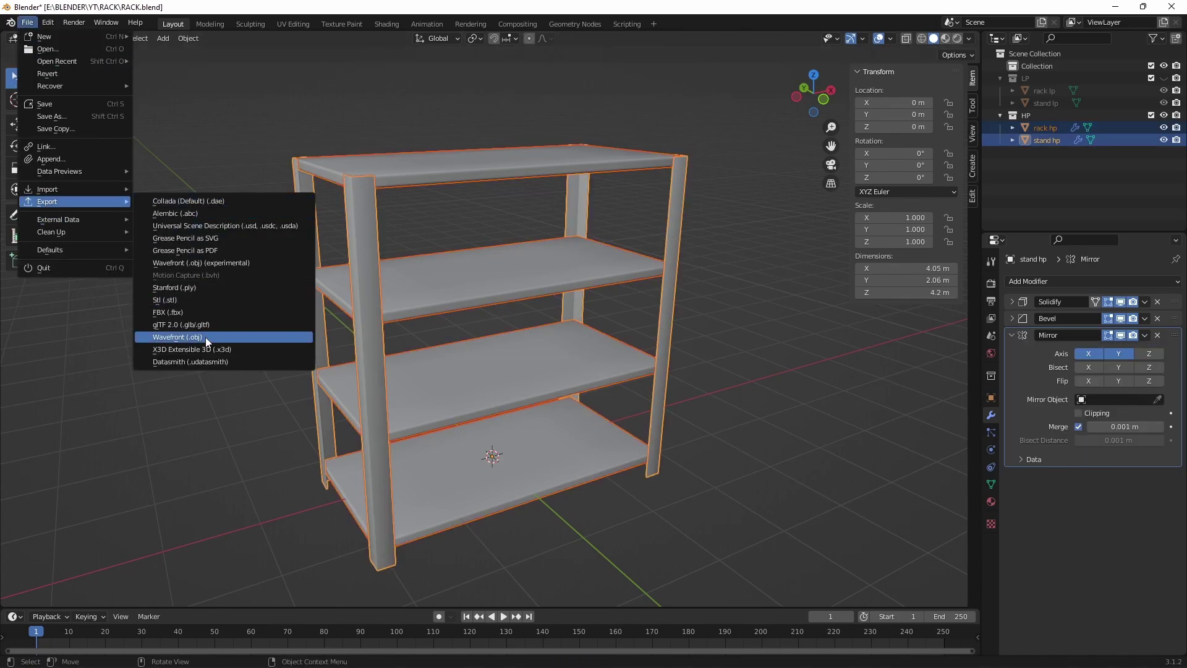
left_click(205, 337)
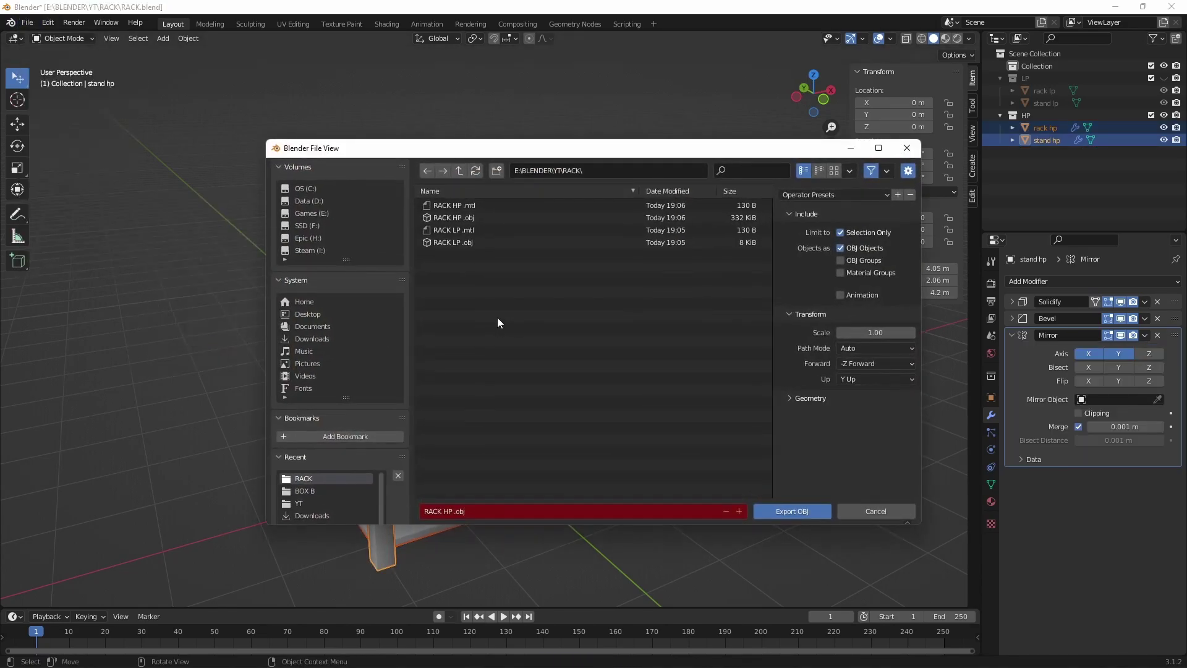
left_click(798, 510)
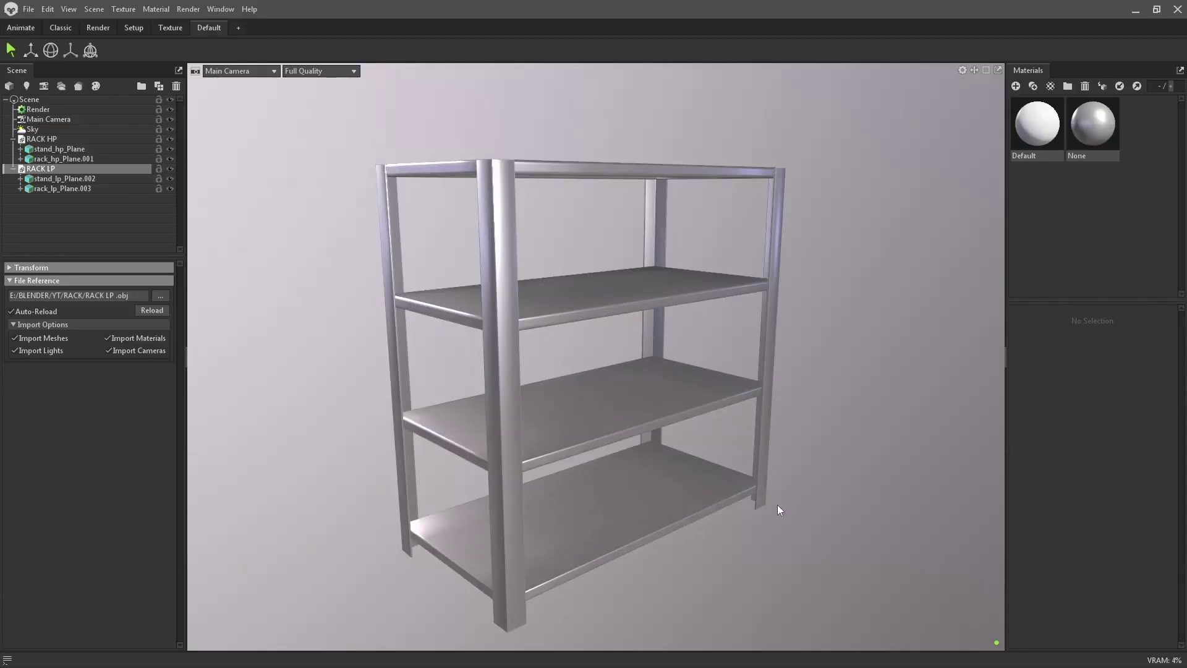
Create Bake Project 1 with RACK LP under Low and RACK HP under High.
mouse_move(778, 505)
left_mouse_down()
mouse_move(532, 353)
mouse_move(561, 266)
mouse_move(523, 195)
mouse_move(625, 183)
mouse_move(576, 277)
mouse_move(479, 283)
left_mouse_up()
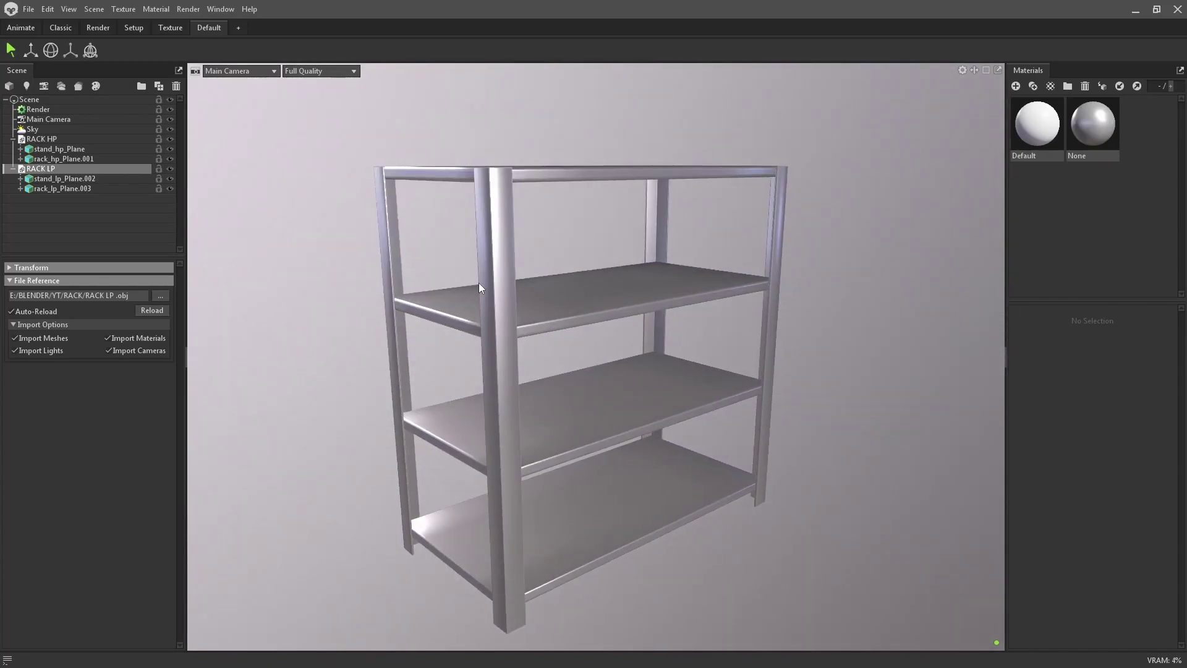
left_click(78, 85)
left_click_drag(45, 167, 86, 228)
left_click_drag(52, 140, 83, 189)
left_click(80, 198)
left_click(65, 295)
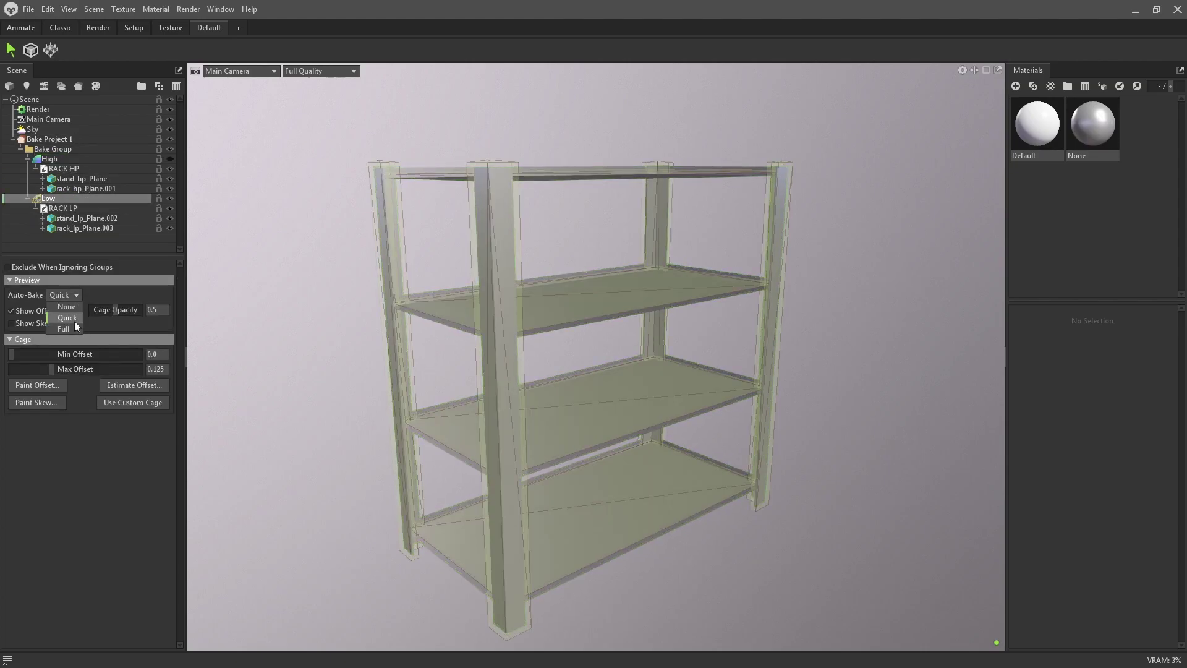
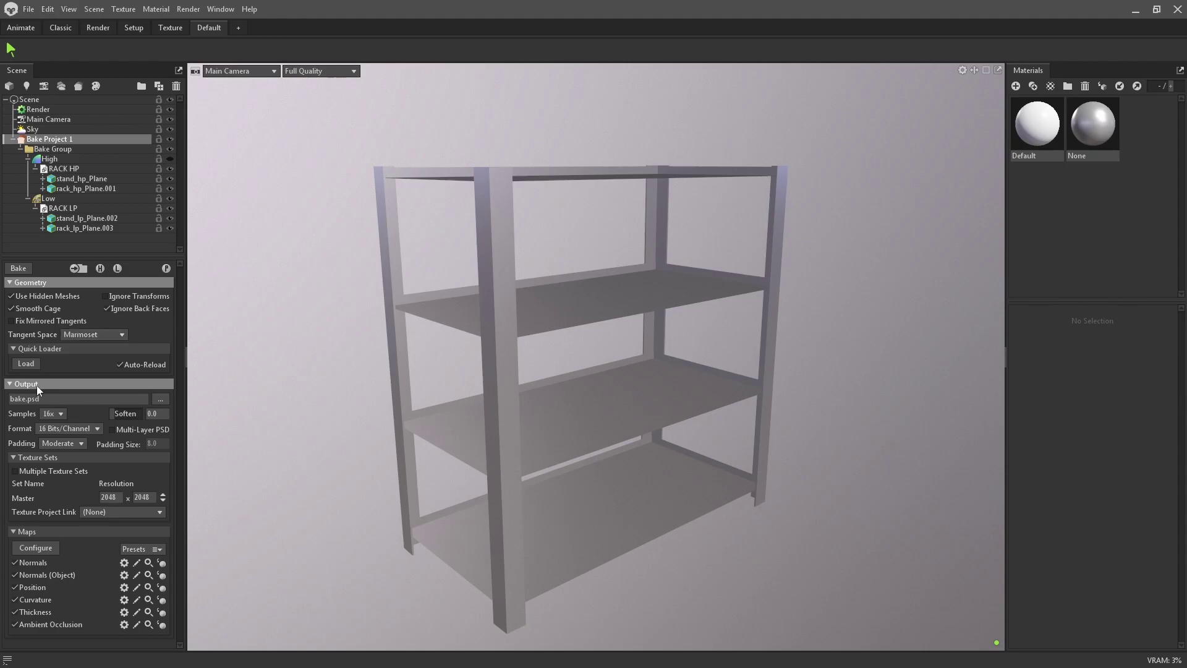
Bake the rack's maps to RACK.psd inside a newly created BAKE/RACK folder.
left_click(161, 399)
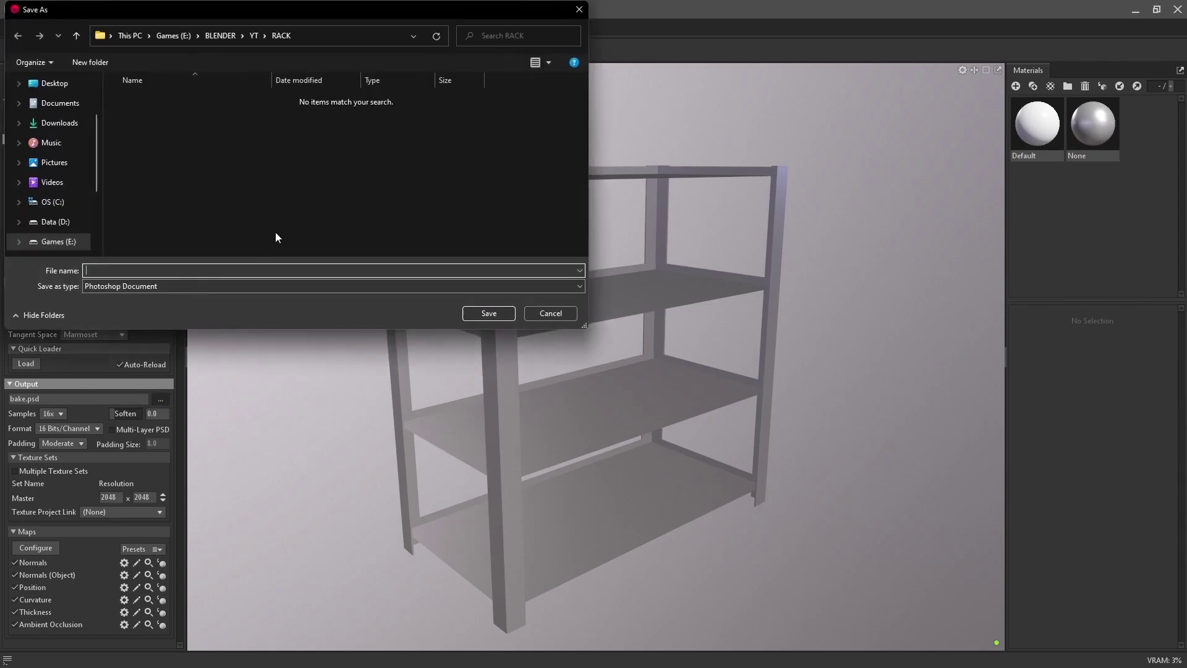
left_click(254, 36)
double_click(146, 108)
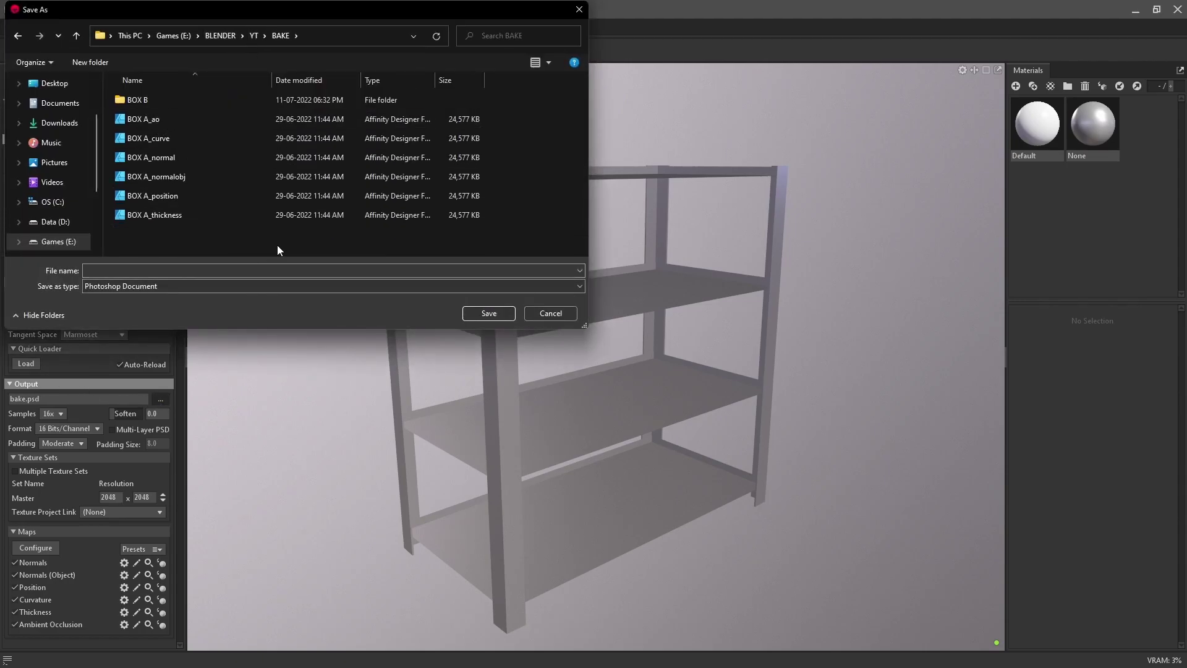
right_click(313, 240)
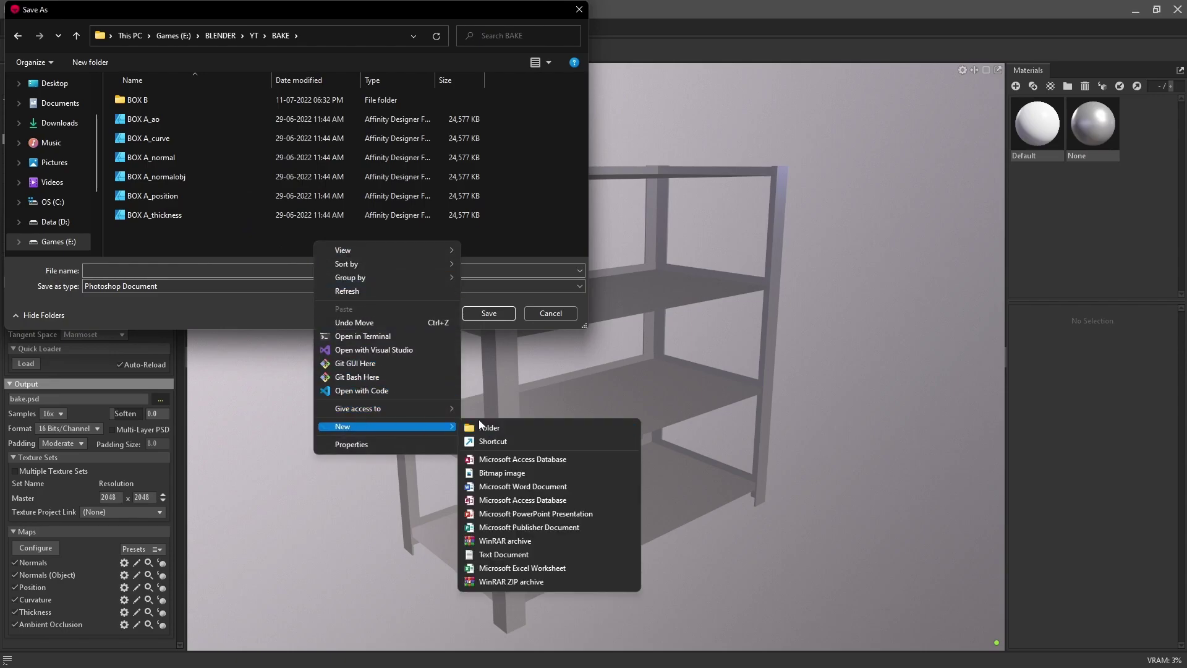
left_click(480, 423)
type("RACK")
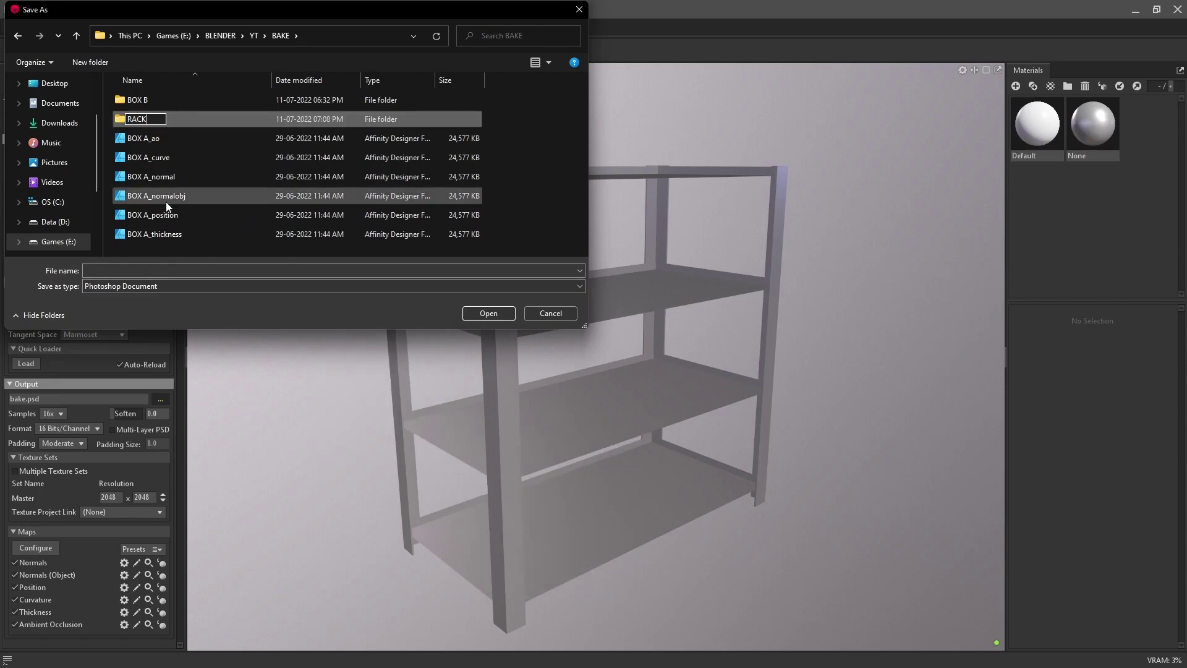
key("Return")
key("Return")
type("RACK")
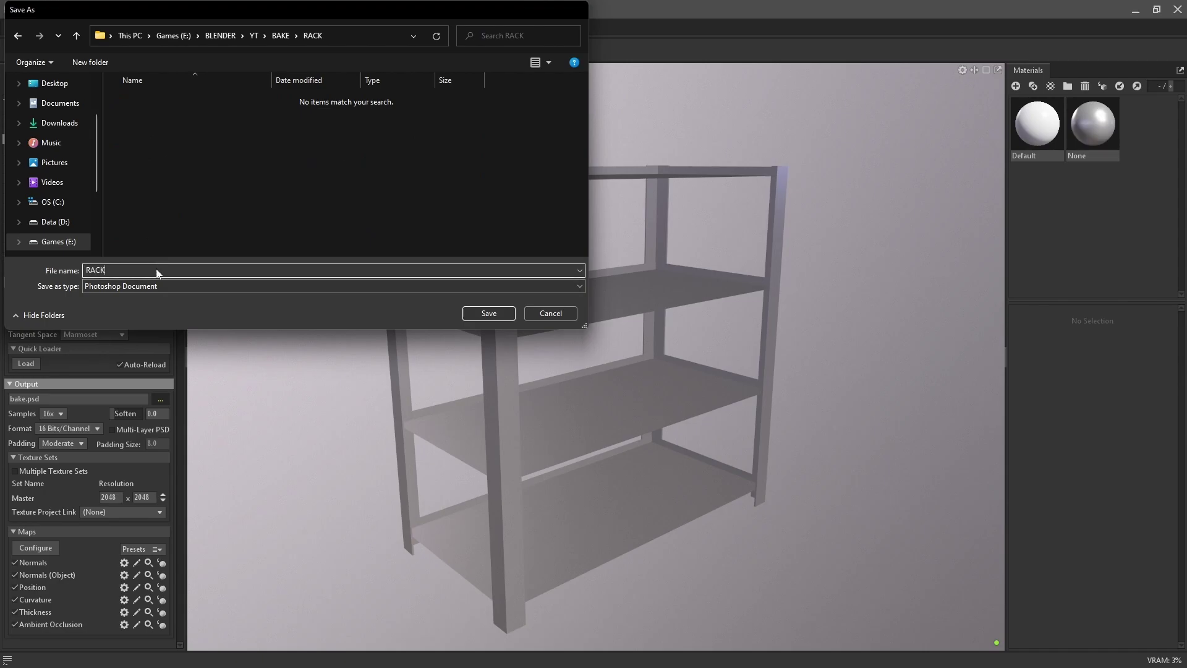
key("Return")
left_click(18, 267)
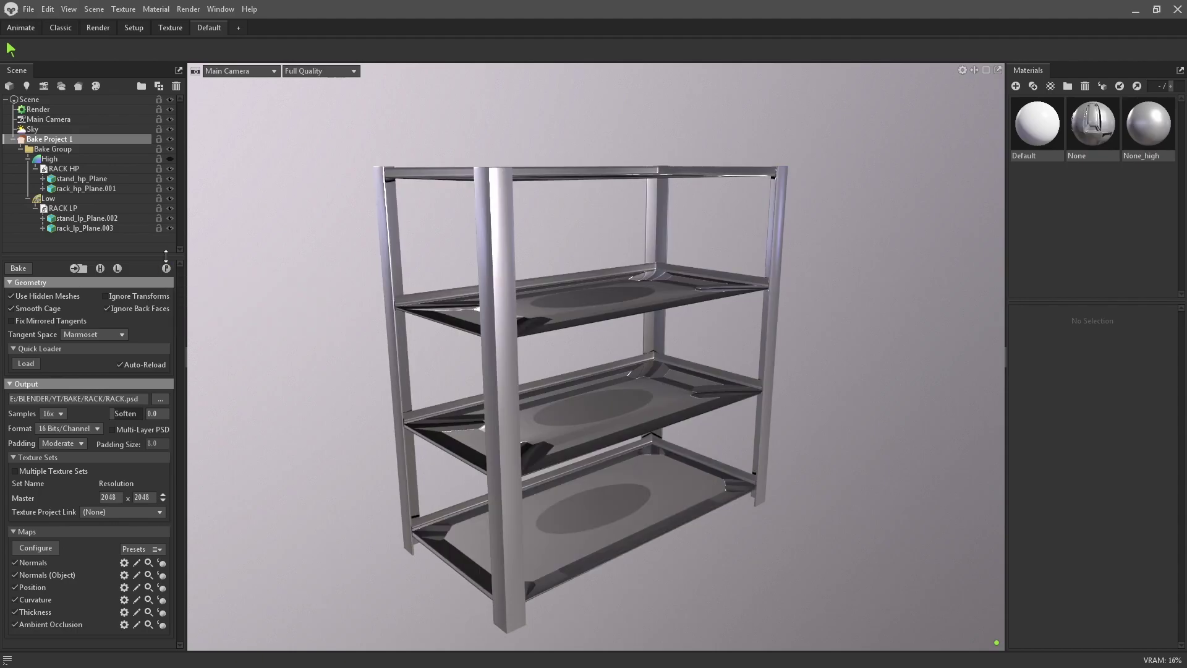
Delete the None and None_high materials and hide the High rack group.
mouse_move(194, 249)
left_mouse_down()
mouse_move(335, 299)
mouse_move(522, 309)
mouse_move(466, 191)
mouse_move(622, 149)
mouse_move(484, 224)
mouse_move(534, 288)
mouse_move(498, 307)
left_mouse_up()
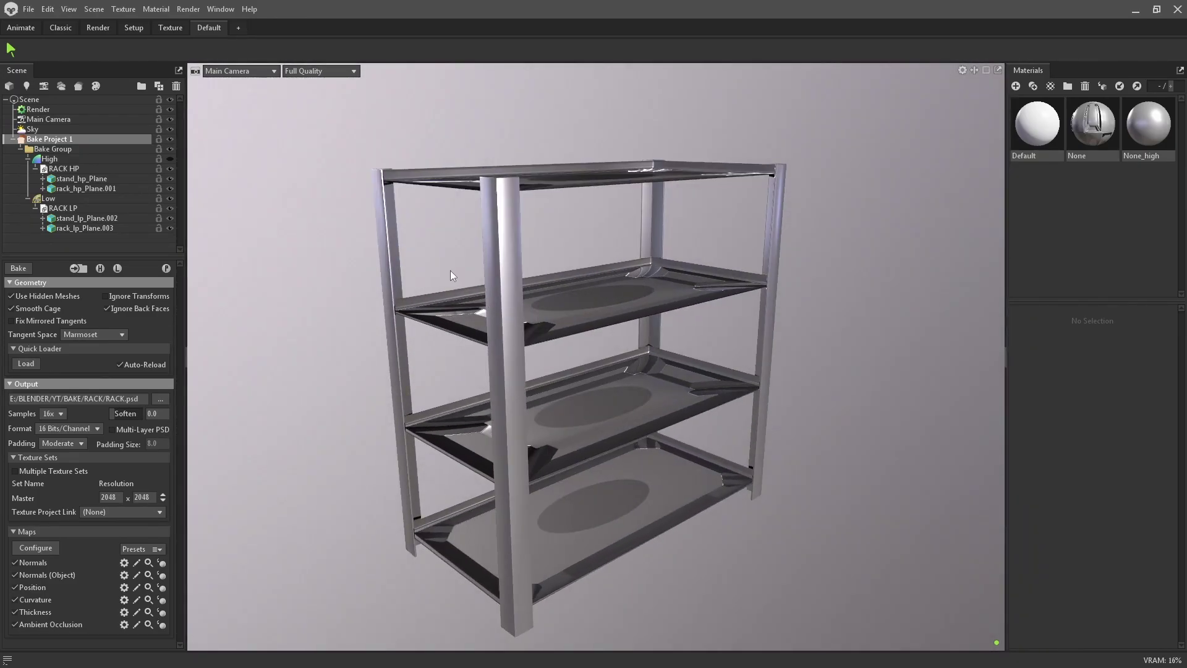
left_click(1106, 136)
left_click(1084, 87)
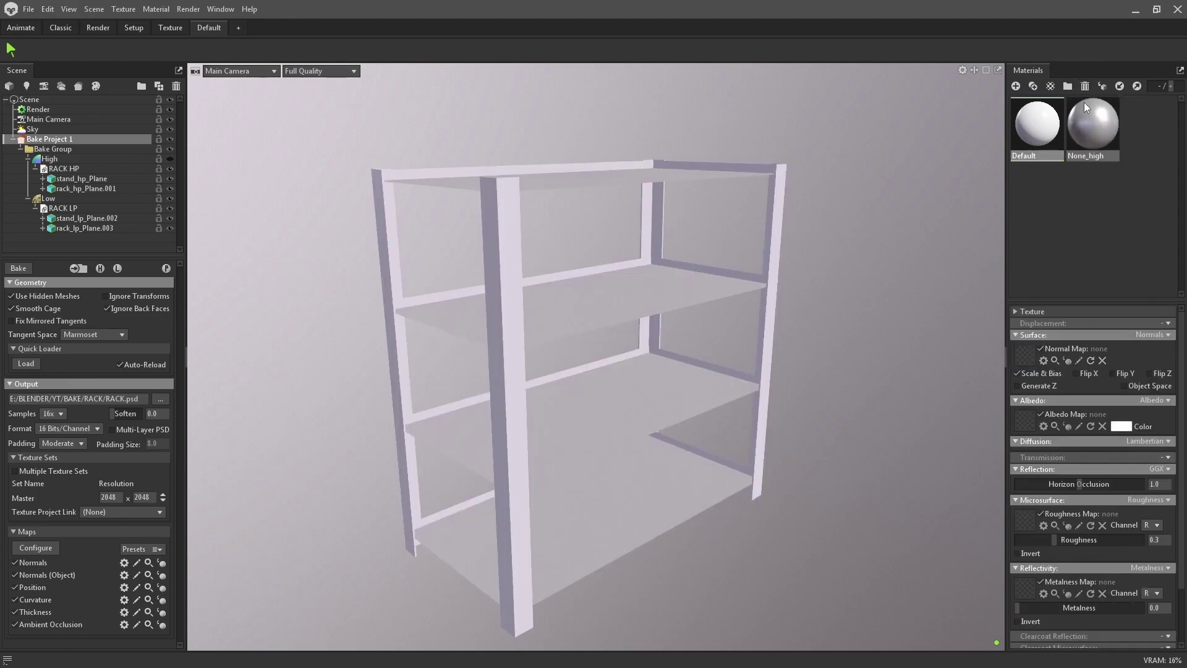
mouse_move(557, 247)
left_mouse_down()
mouse_move(614, 205)
mouse_move(705, 246)
mouse_move(672, 280)
left_mouse_up()
left_click(170, 158)
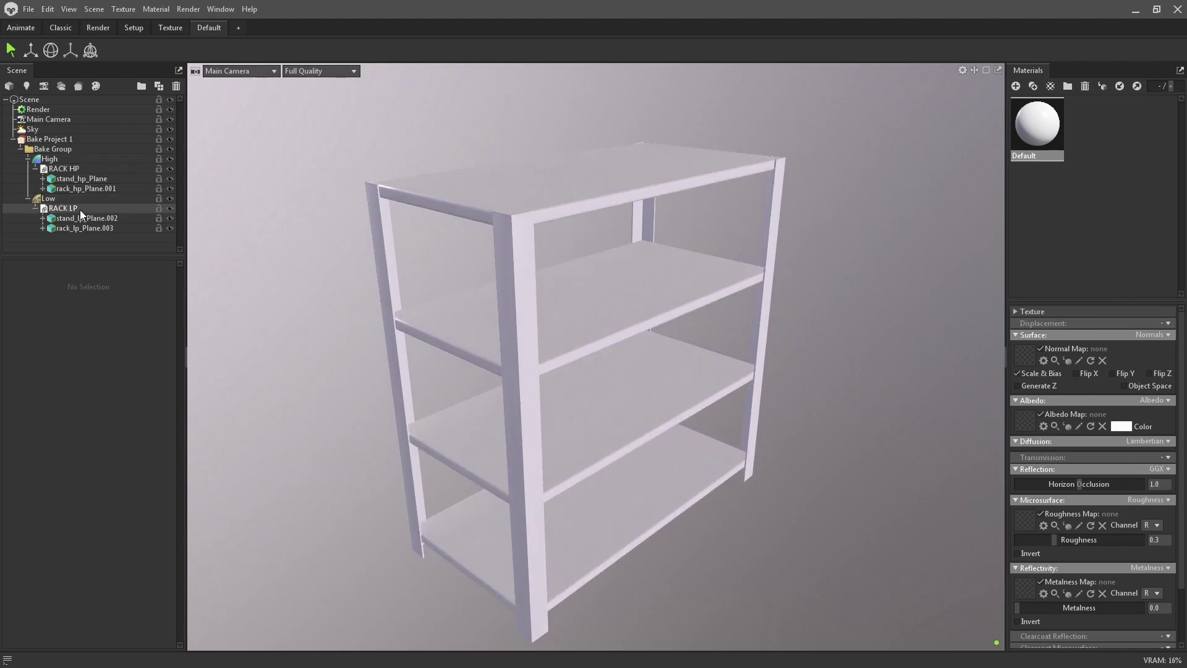
left_click(170, 159)
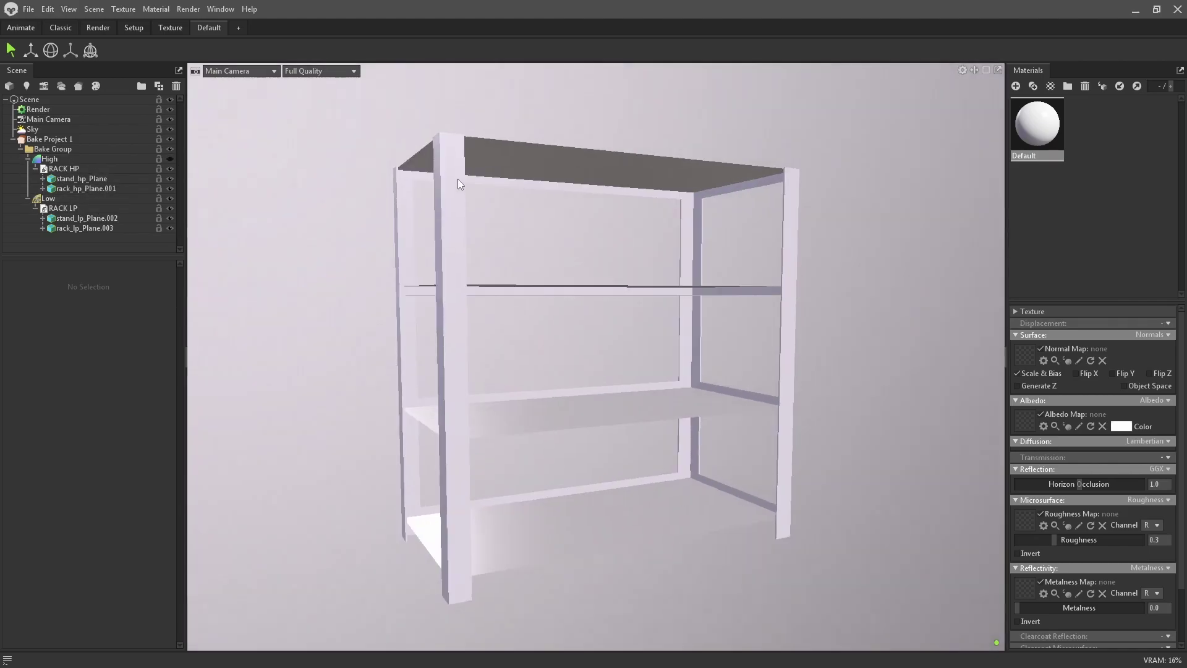
mouse_move(458, 179)
left_mouse_down()
mouse_move(514, 91)
mouse_move(418, 140)
mouse_move(380, 141)
mouse_move(493, 152)
mouse_move(499, 192)
left_mouse_up()
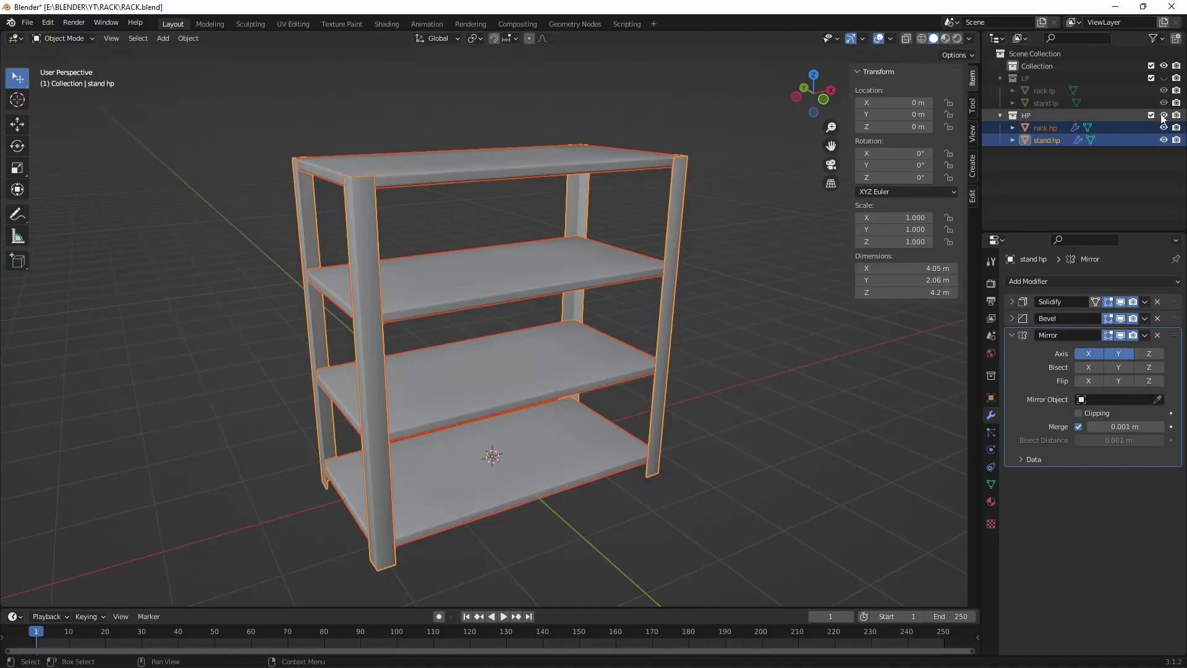
Unhide the LP collection and add a Solidify modifier to rack lp, comparing with rack hp.
left_click(1164, 78)
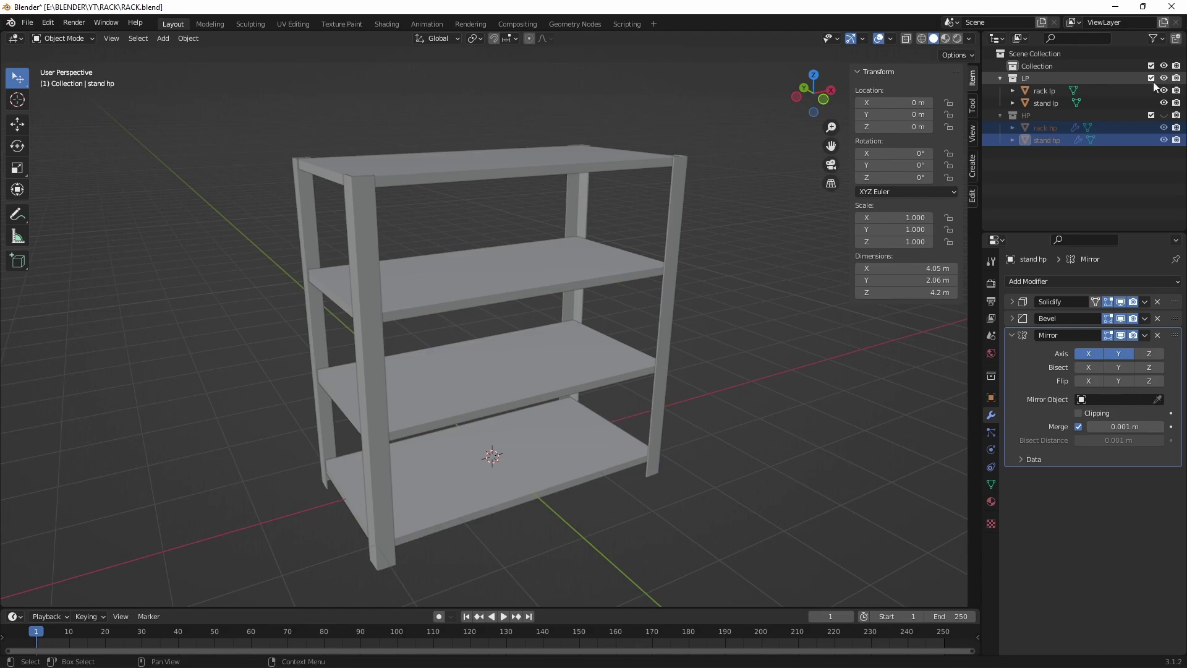
left_click(509, 164)
left_click(1014, 281)
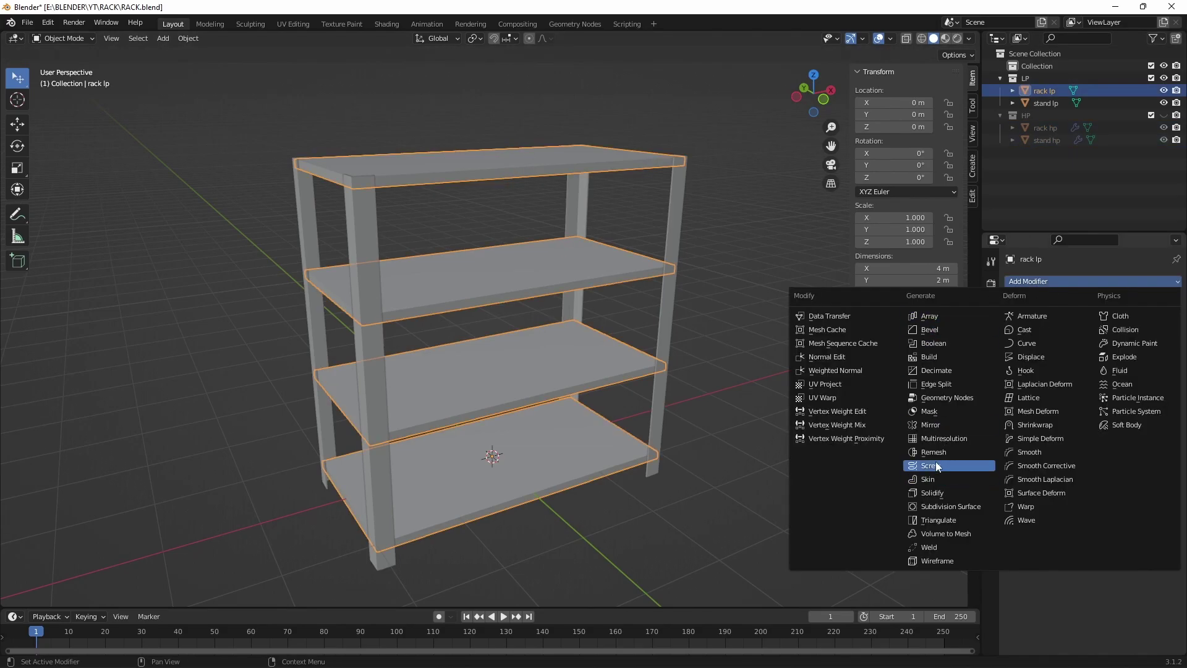
left_click(933, 492)
left_click(773, 408)
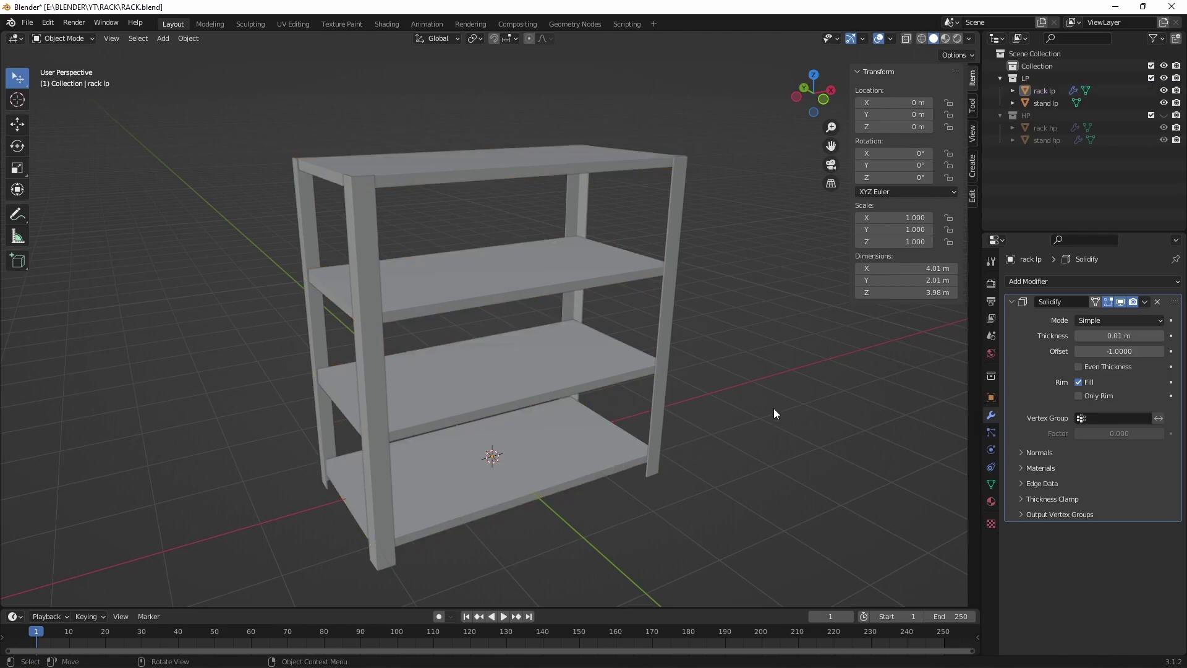
left_click(1045, 127)
left_click(1010, 334)
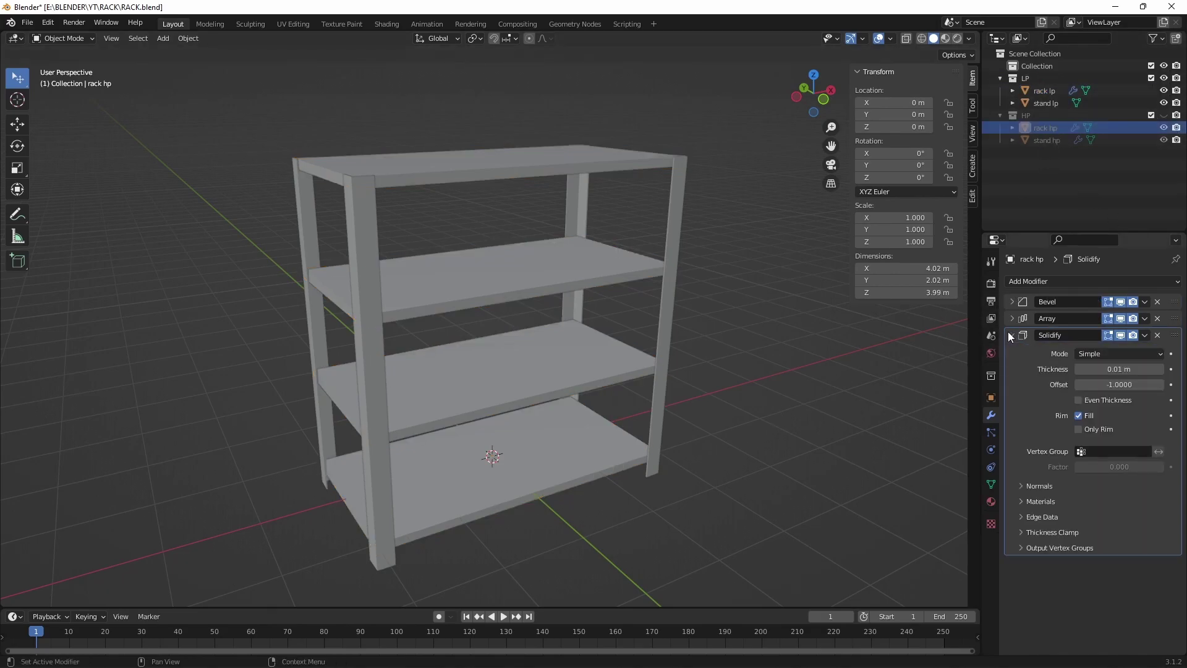
left_click(1015, 334)
Save RACK.blend and export the selected rack lp and stand lp as Wavefront OBJ.
left_click(655, 272)
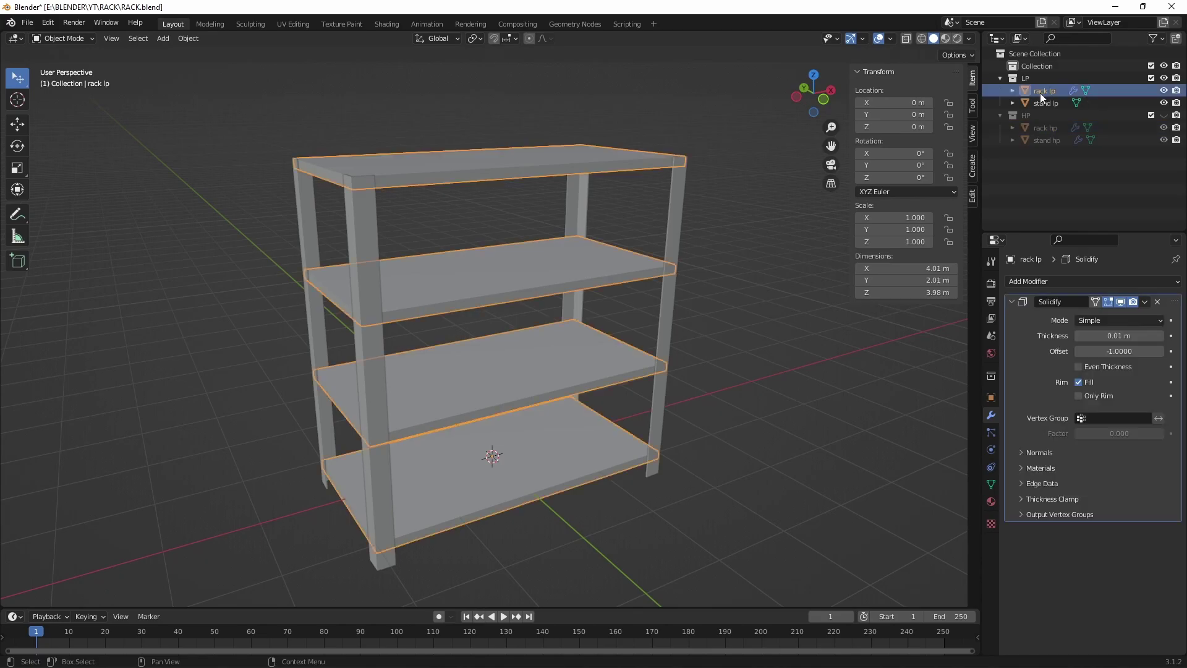
left_click(677, 240, "shift")
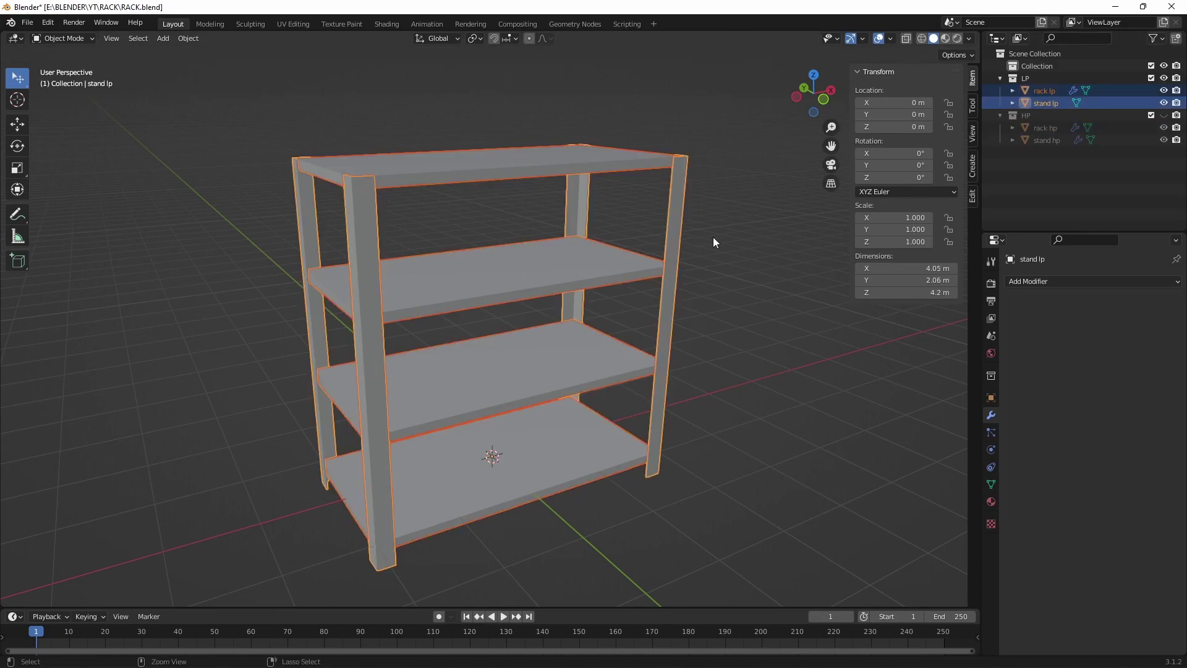
key("ctrl+s")
left_click(31, 24)
mouse_move(47, 202)
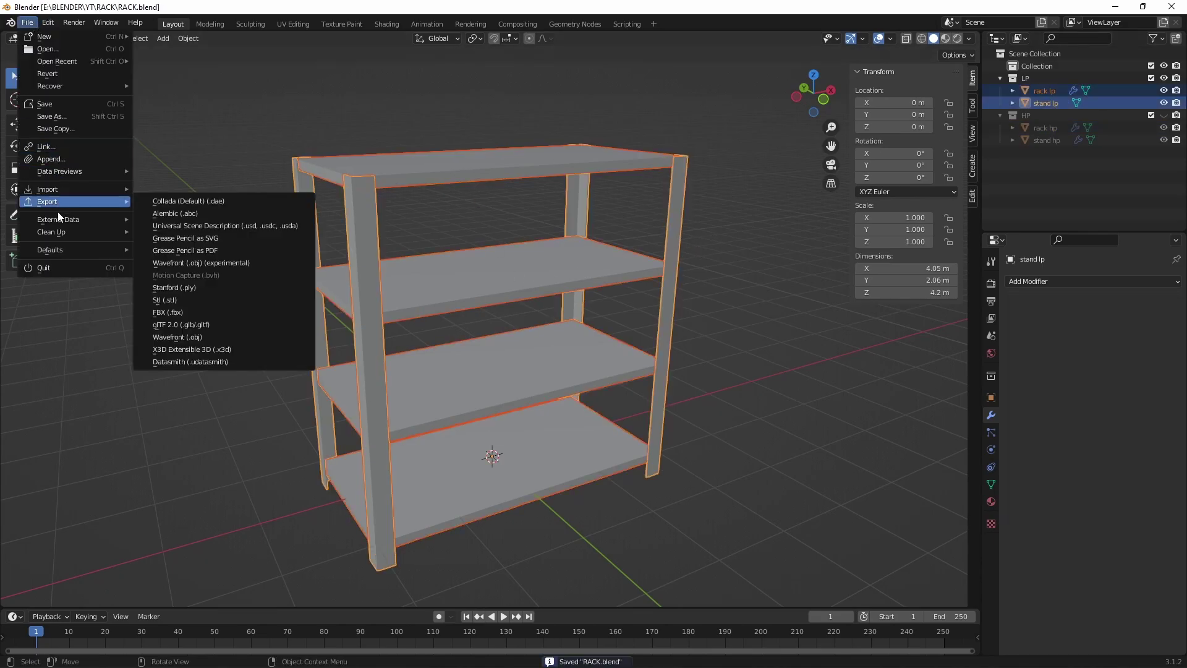
left_click(201, 336)
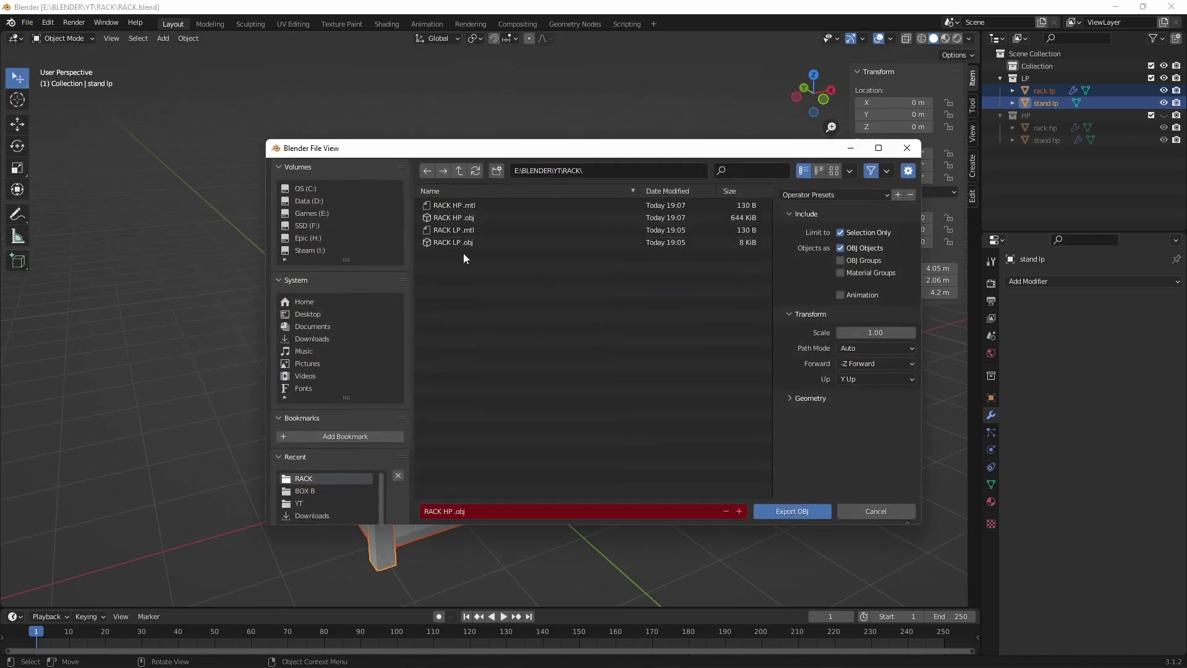
left_click(467, 244)
left_click(791, 509)
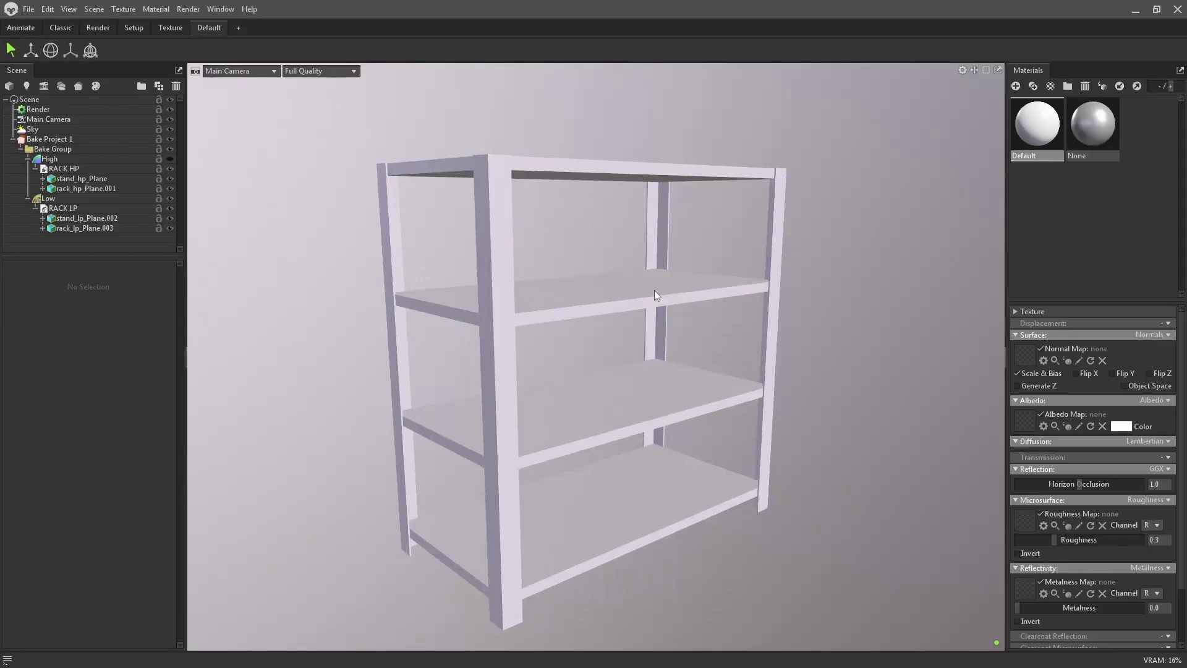
Re-bake Bake Project 1 on the thicker low-poly rack, then start saving the scene.
mouse_move(654, 291)
left_mouse_down()
mouse_move(562, 220)
mouse_move(699, 271)
mouse_move(643, 204)
mouse_move(648, 312)
left_mouse_up()
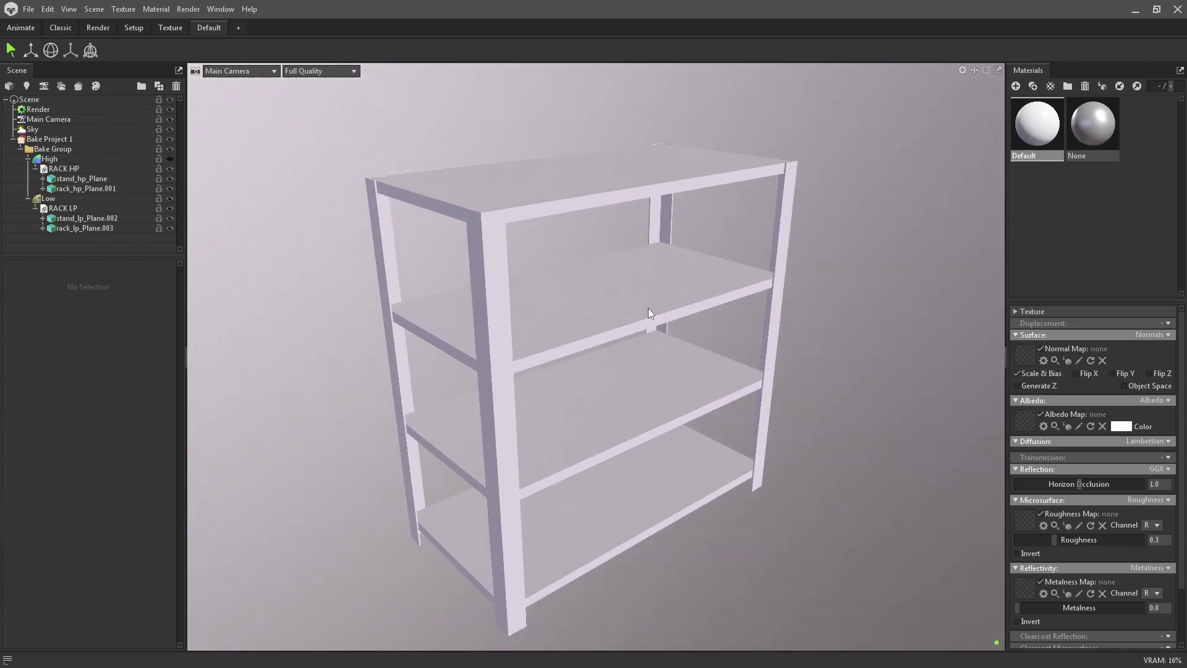
left_click(50, 137)
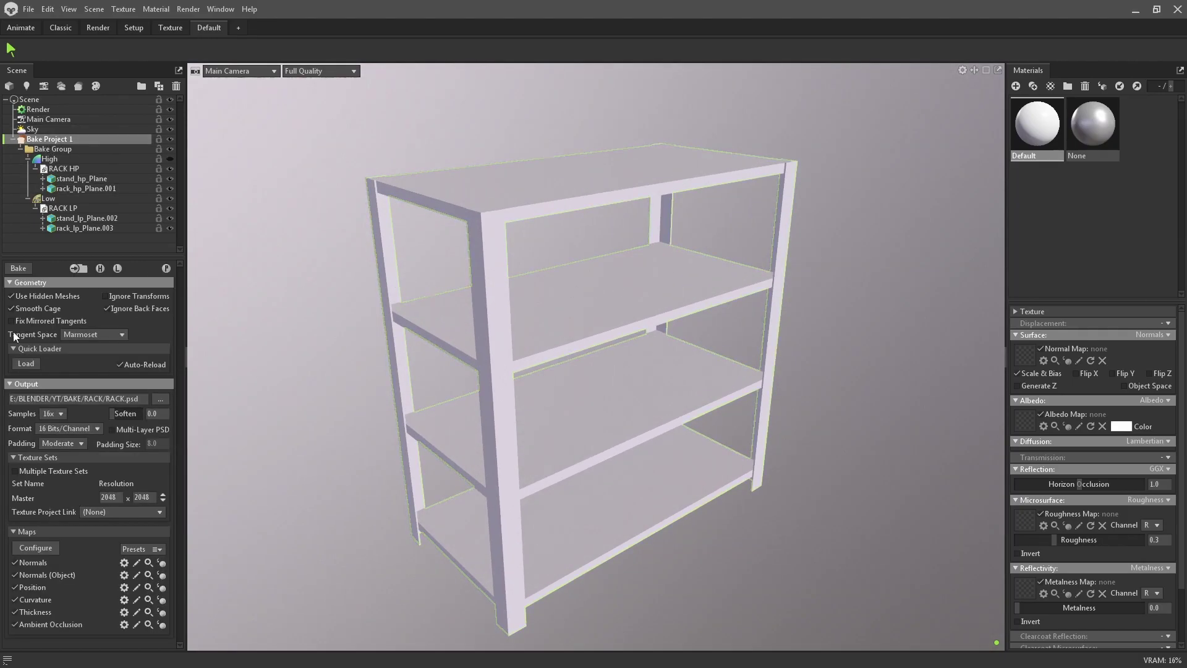
left_click(27, 267)
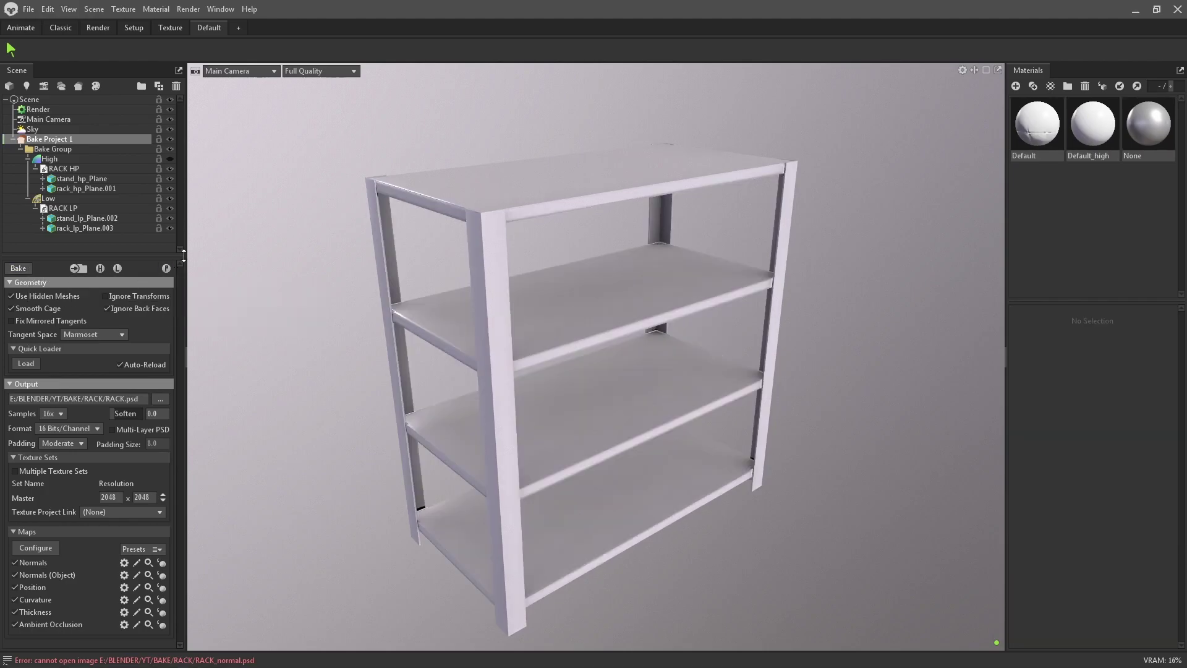
mouse_move(635, 333)
left_mouse_down()
mouse_move(592, 152)
mouse_move(609, 131)
mouse_move(599, 68)
mouse_move(662, 85)
mouse_move(543, 255)
mouse_move(521, 223)
mouse_move(642, 304)
mouse_move(574, 298)
mouse_move(614, 292)
left_mouse_up()
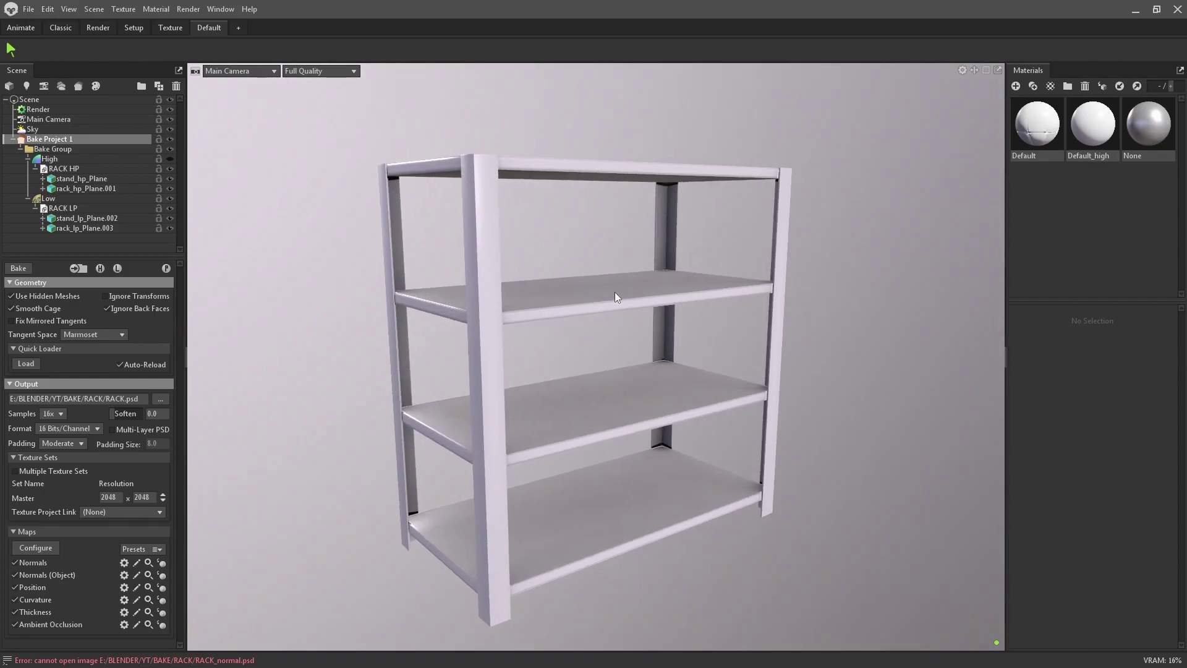
key("ctrl+s")
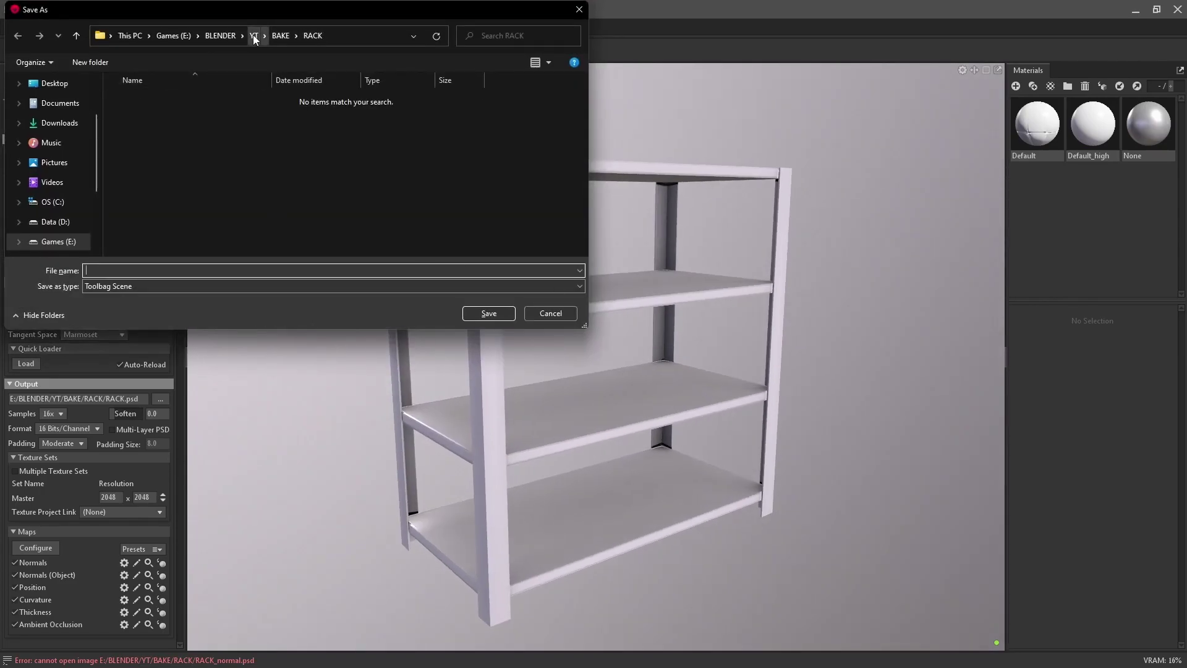
Save the Toolbag scene as RACK.tbscene in the YT/RACK folder.
left_click(254, 35)
double_click(361, 135)
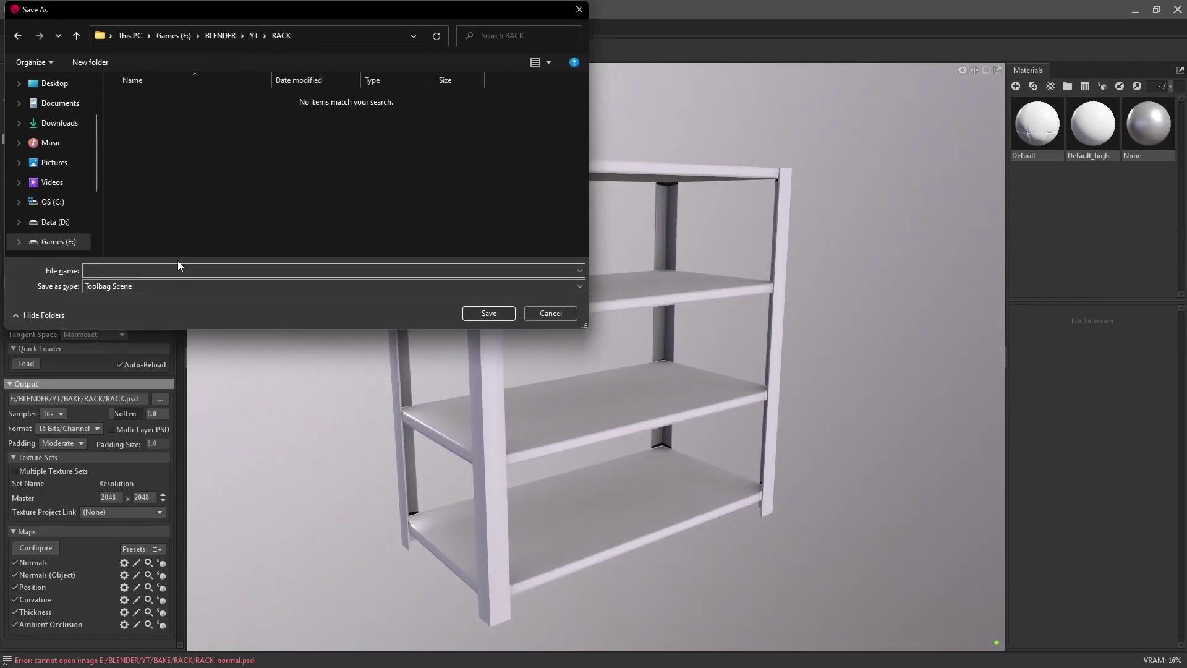
type("RAX")
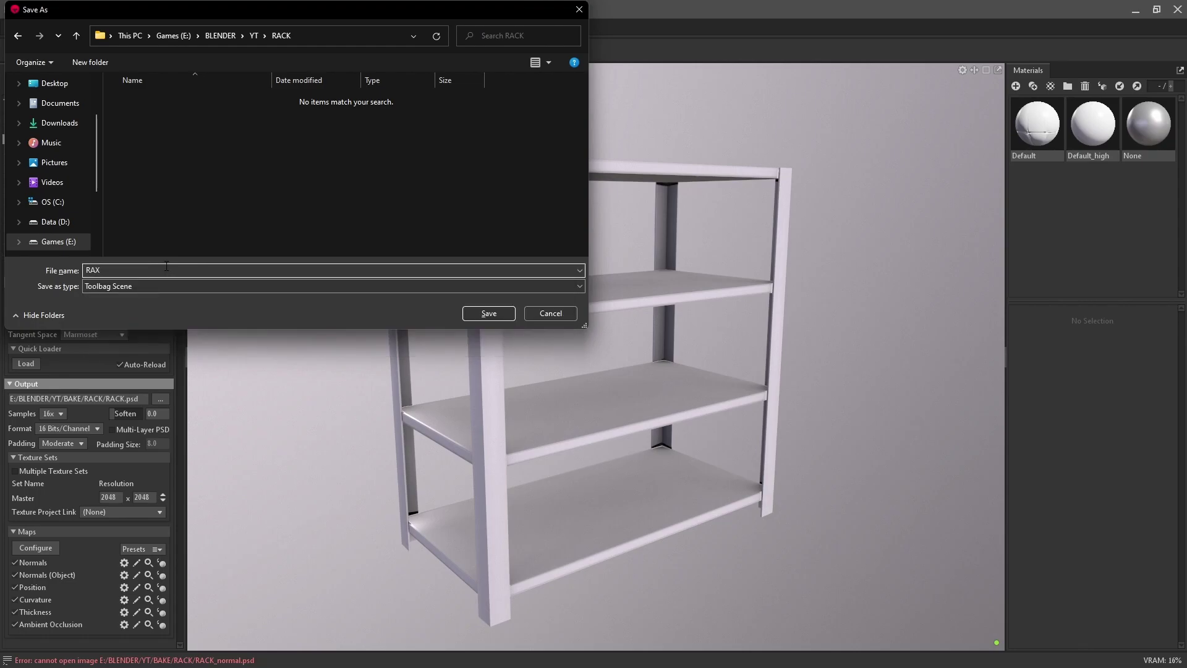
key("BackSpace")
key("Return")
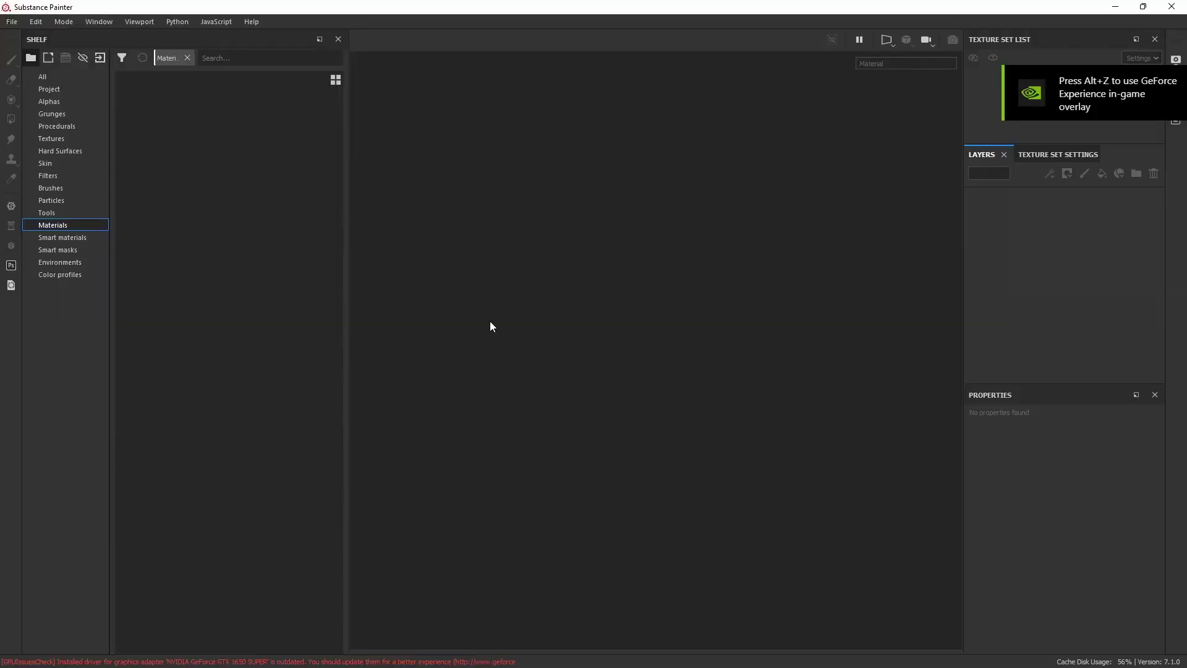
Start a new PBR - Metallic Roughness project using the RACK LP.obj mesh.
left_click(12, 21)
left_click(30, 35)
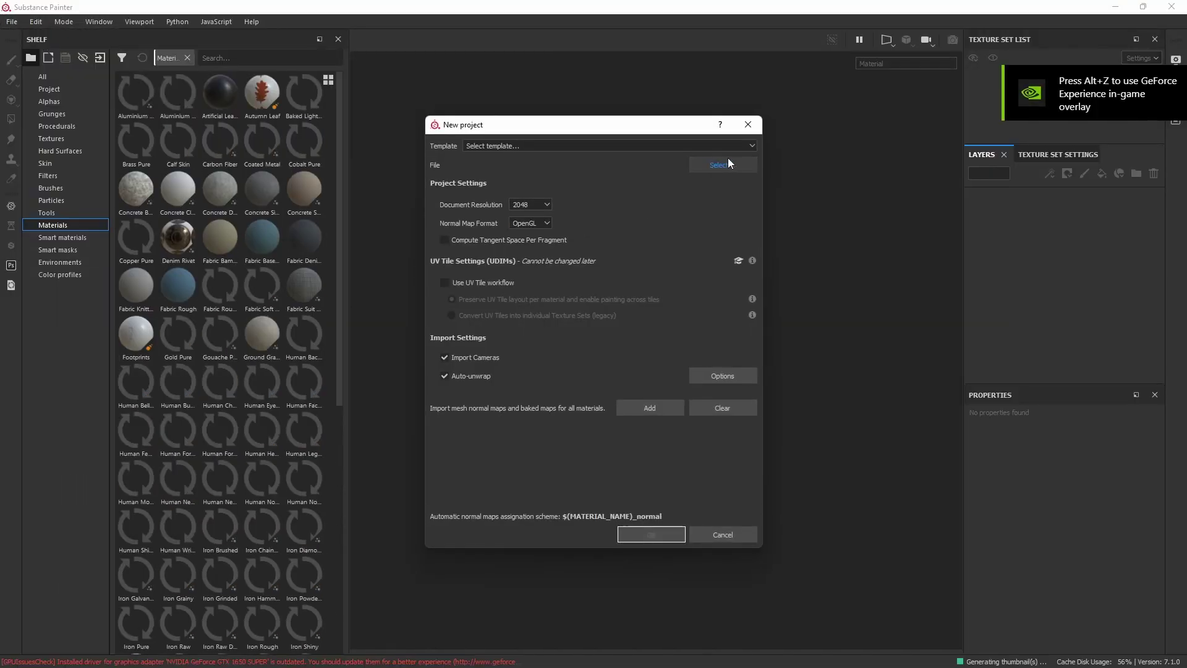
left_click(572, 144)
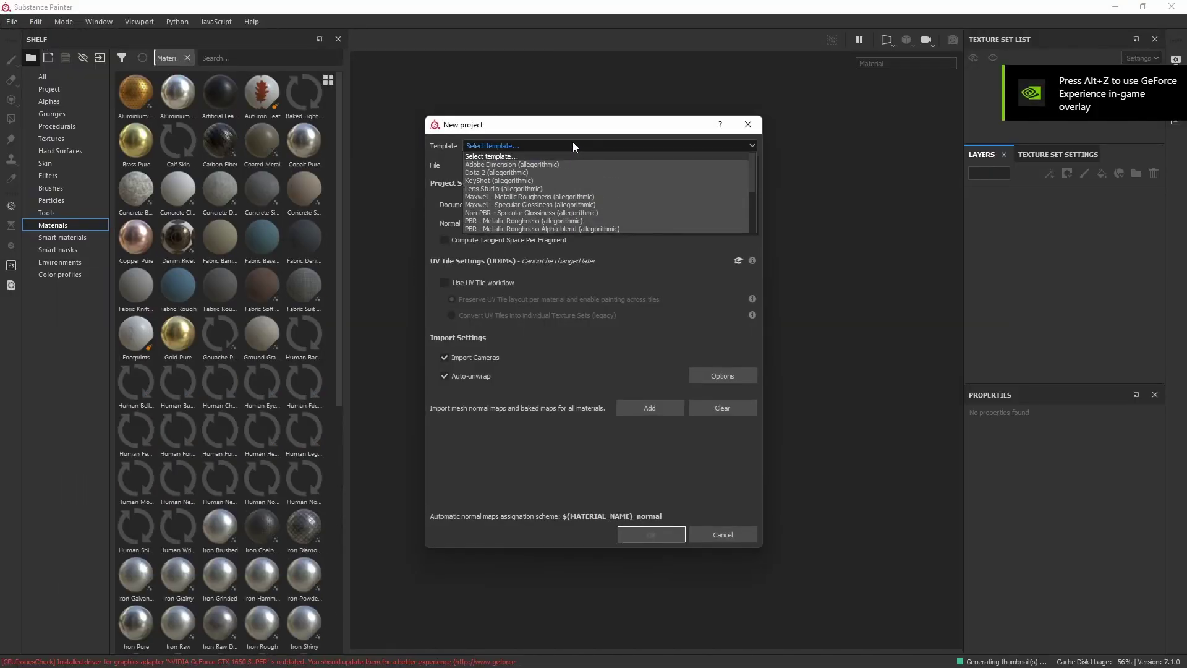
left_click(526, 221)
left_click(709, 163)
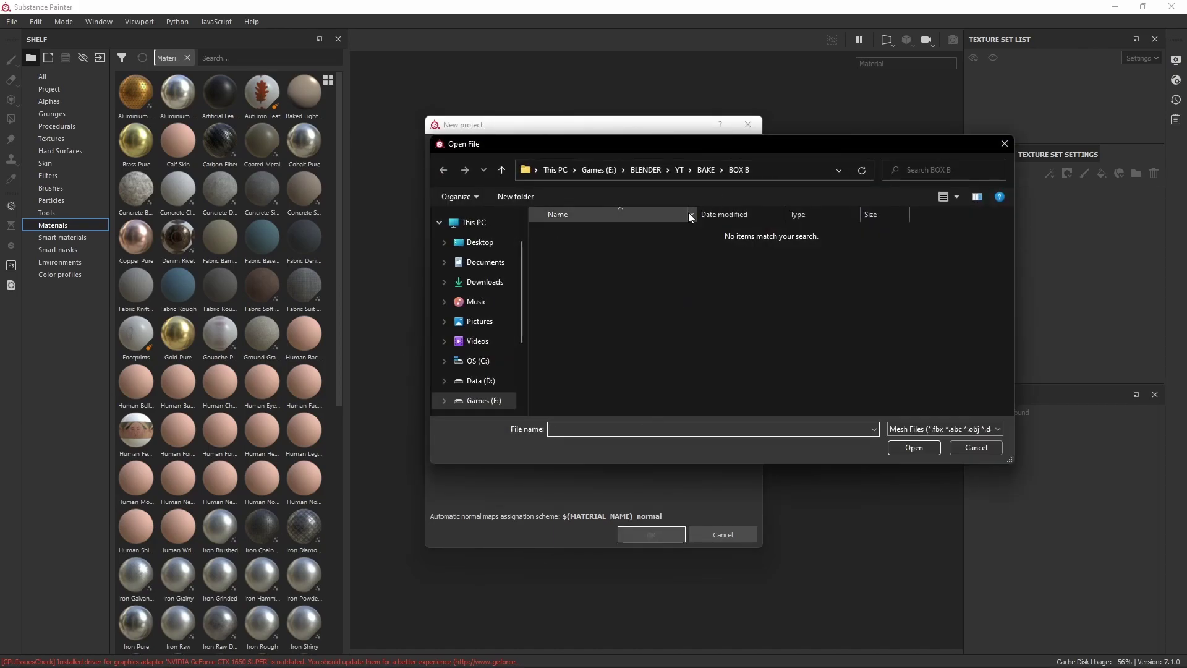
left_click(679, 171)
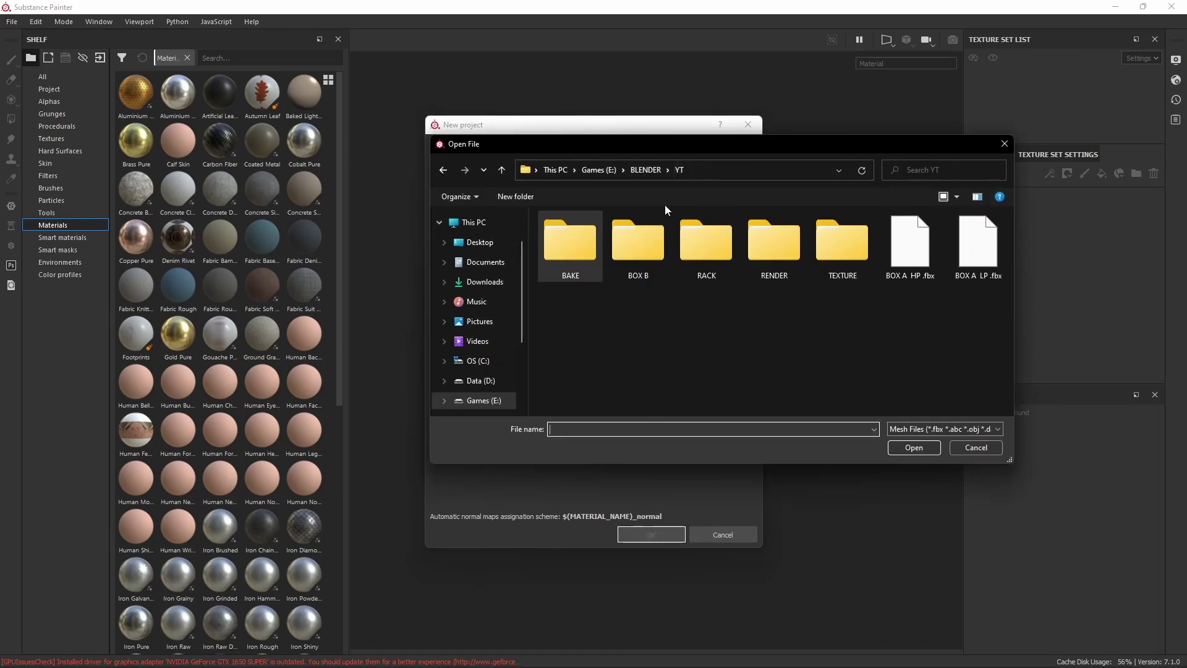
double_click(701, 243)
left_click(602, 253)
left_click(914, 447)
Add the six RACK baked maps from BAKE/RACK and create the project.
left_click(650, 408)
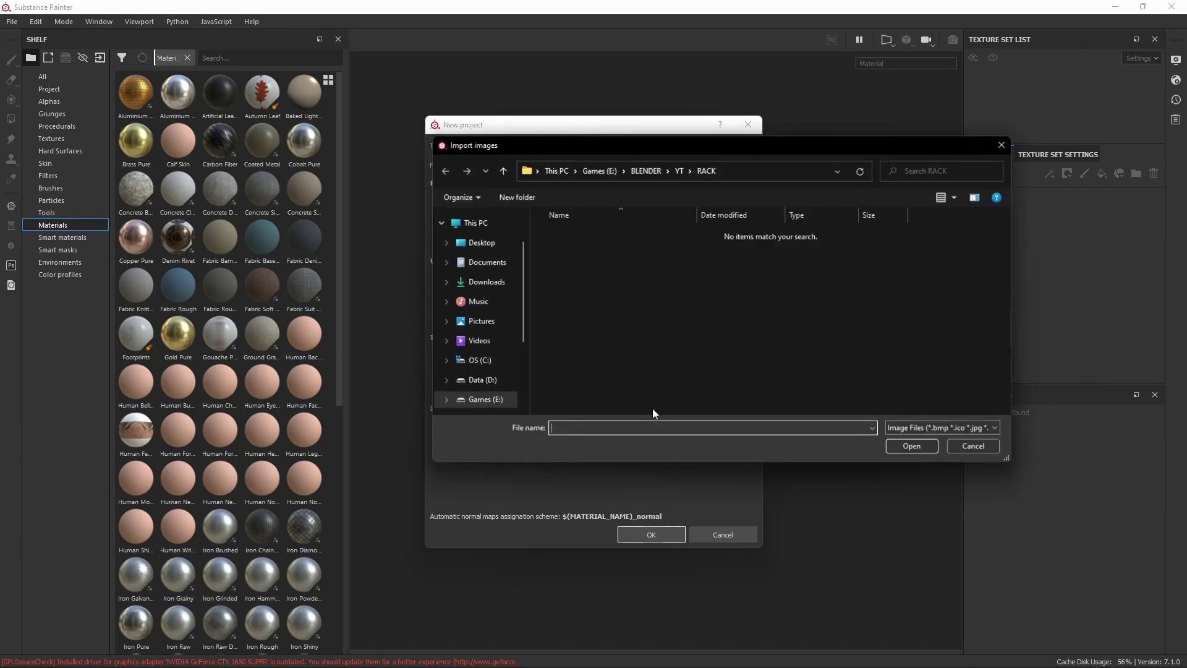
left_click(681, 169)
double_click(583, 240)
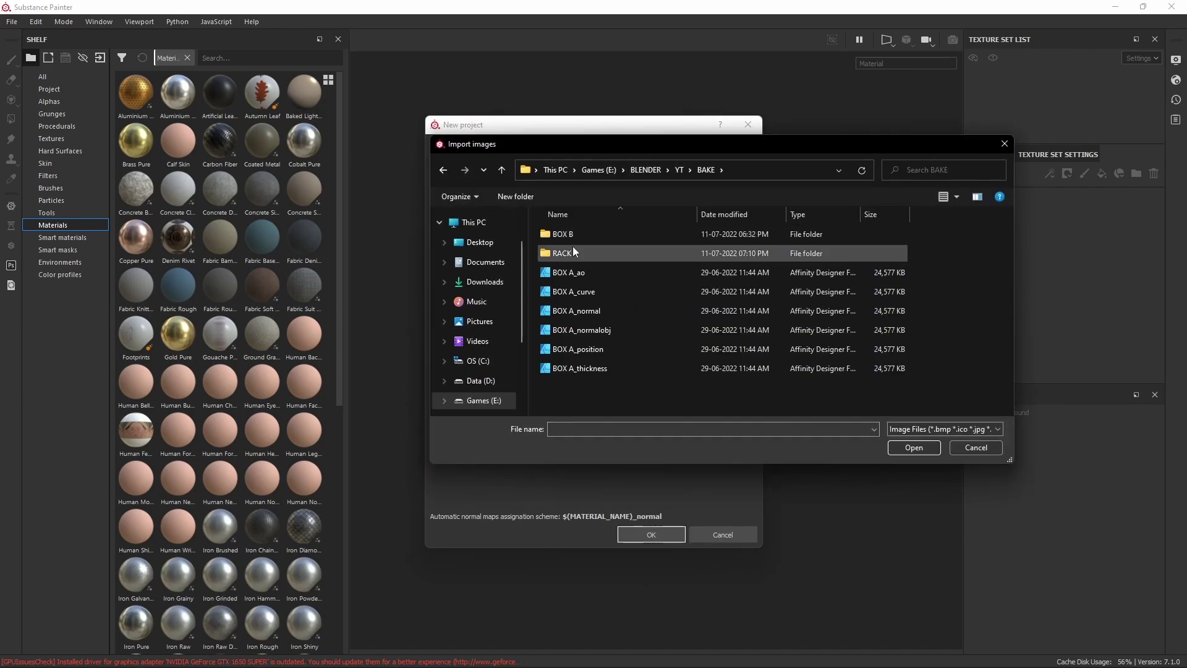
double_click(572, 251)
left_click_drag(715, 384, 551, 226)
left_click(914, 447)
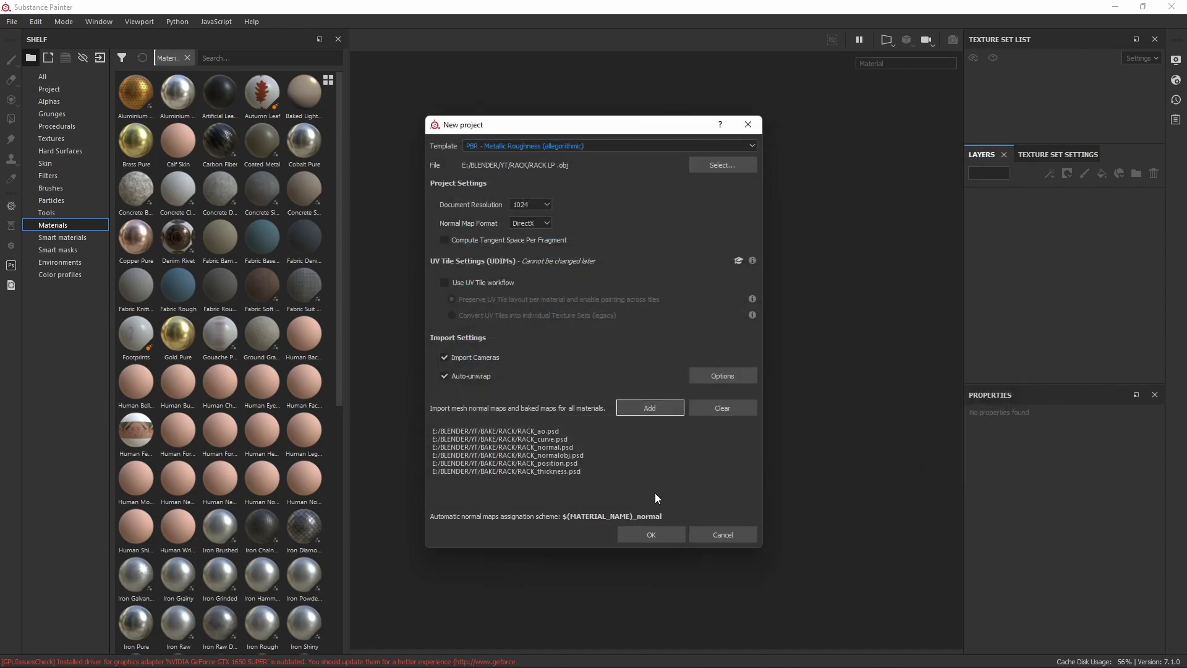
left_click(659, 532)
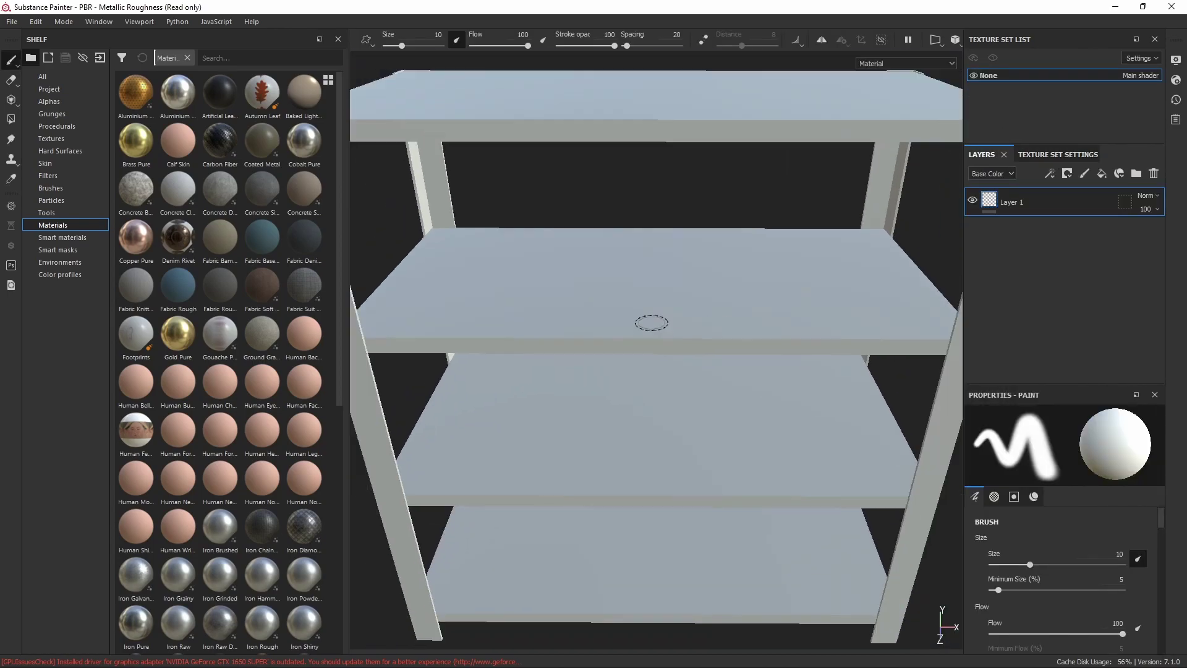
Assign RACK_normal, RACK_normalobj, RACK_ao and RACK_curve to their mesh map slots.
left_click(1057, 154)
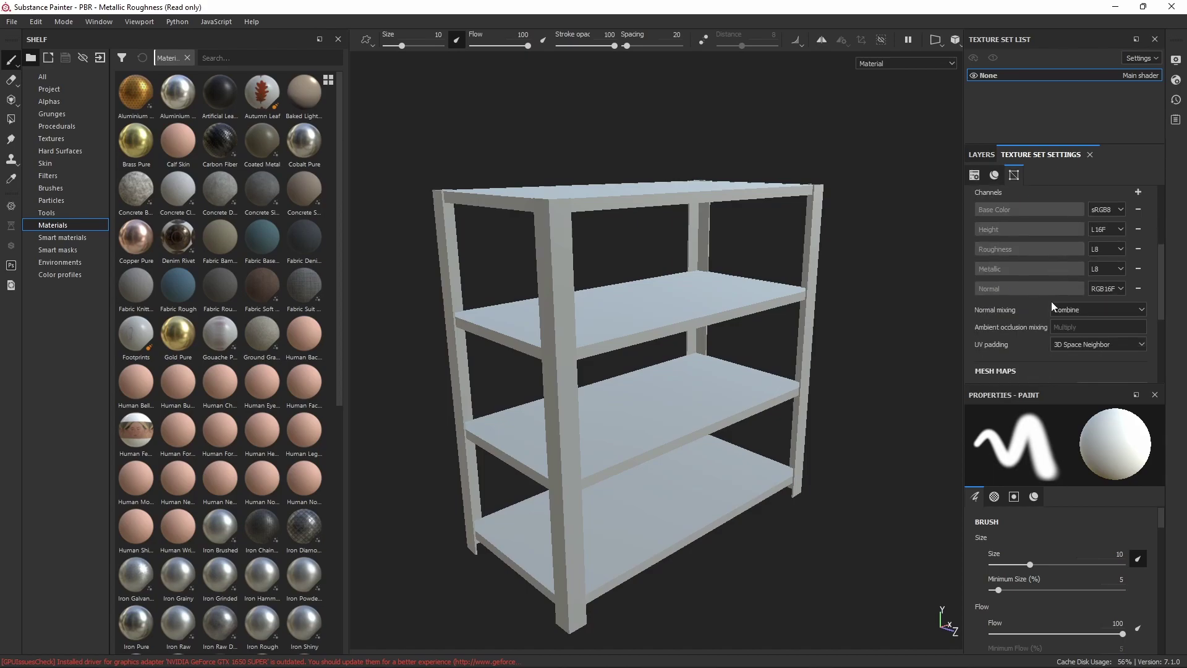
scroll(1051, 302, "down", 5)
left_click(1047, 247)
left_click(1051, 319)
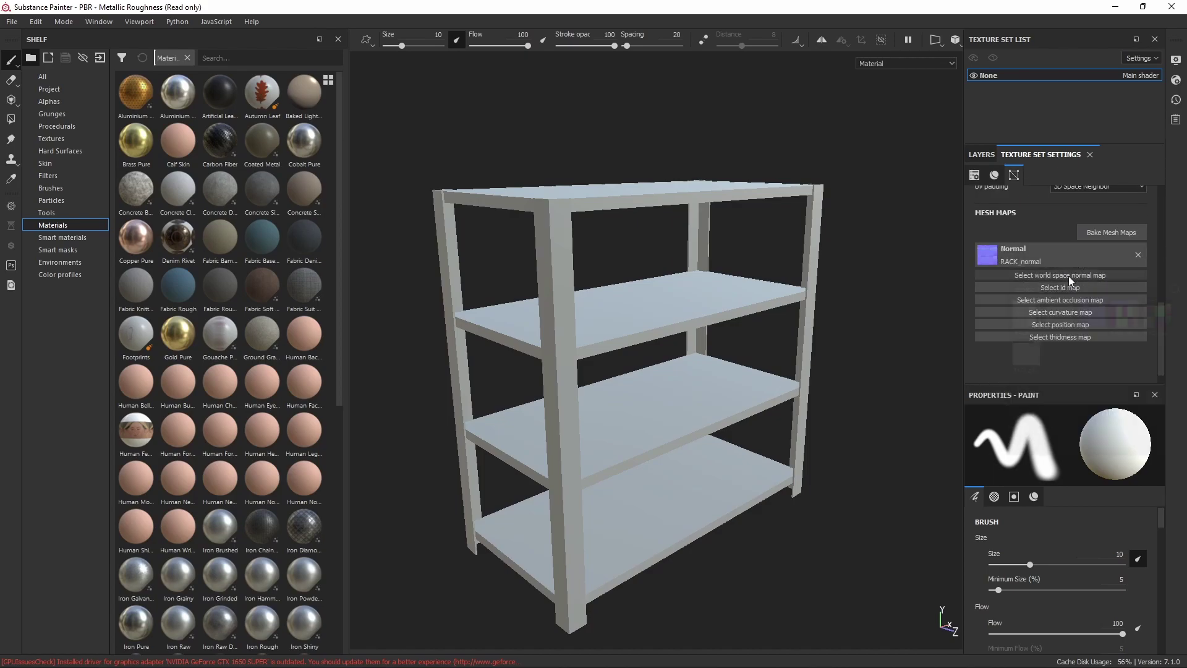
left_click(1068, 276)
left_click(1071, 312)
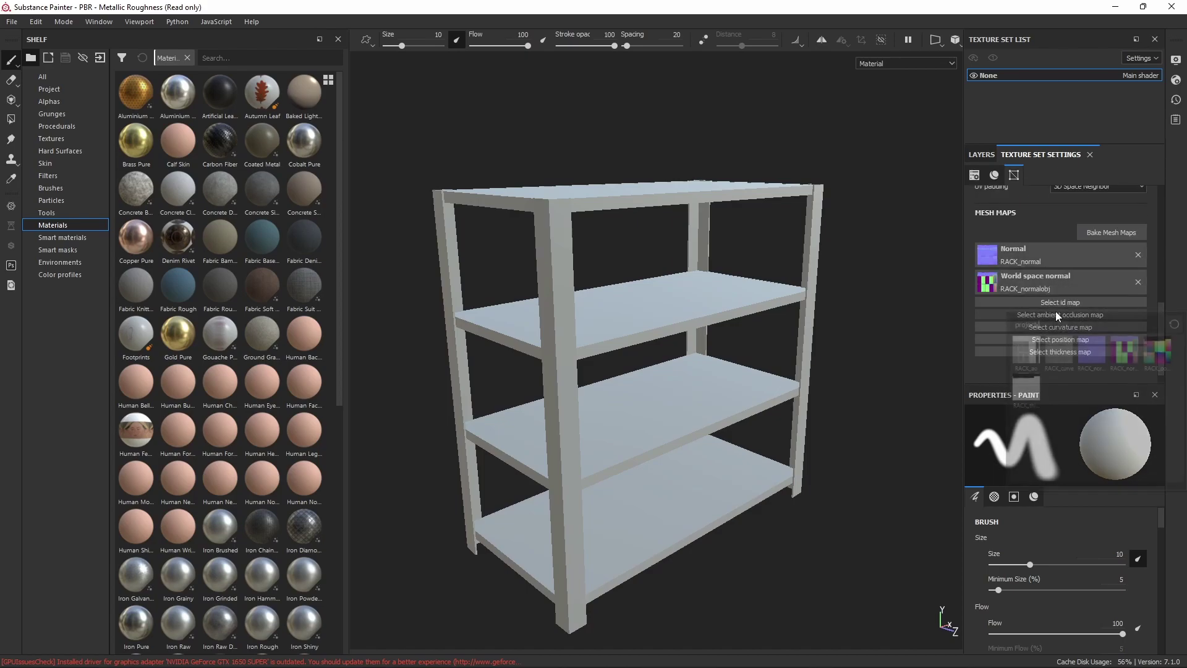
left_click(1026, 340)
left_click(1054, 388)
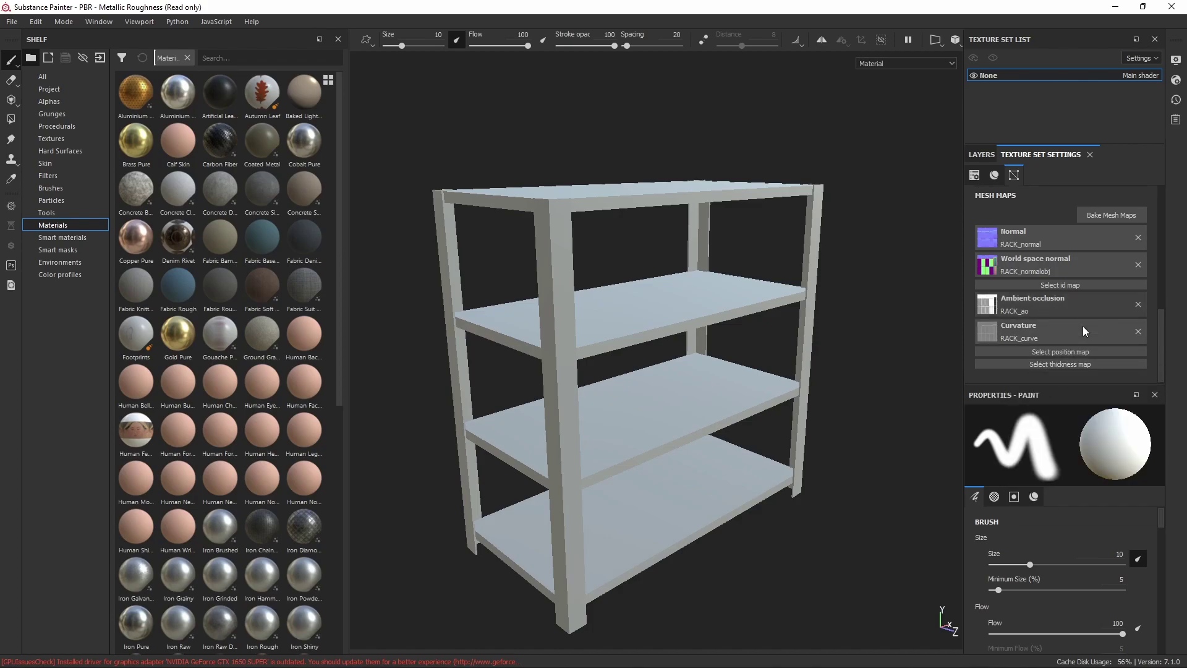
Assign RACK_position and RACK_thickness maps, then delete the default Layer 1.
left_click(1060, 355)
left_click(1156, 383)
left_click(1060, 371)
left_click(1030, 458)
scroll(1020, 321, "down", 1)
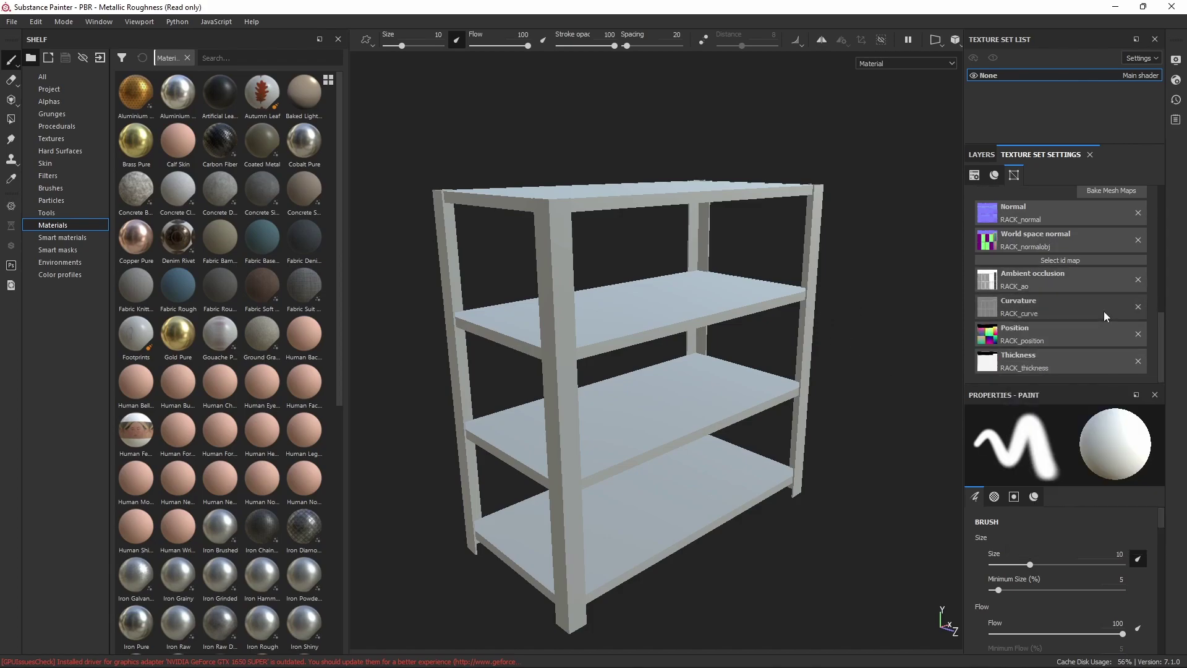
left_click_drag(866, 299, 622, 231, "alt")
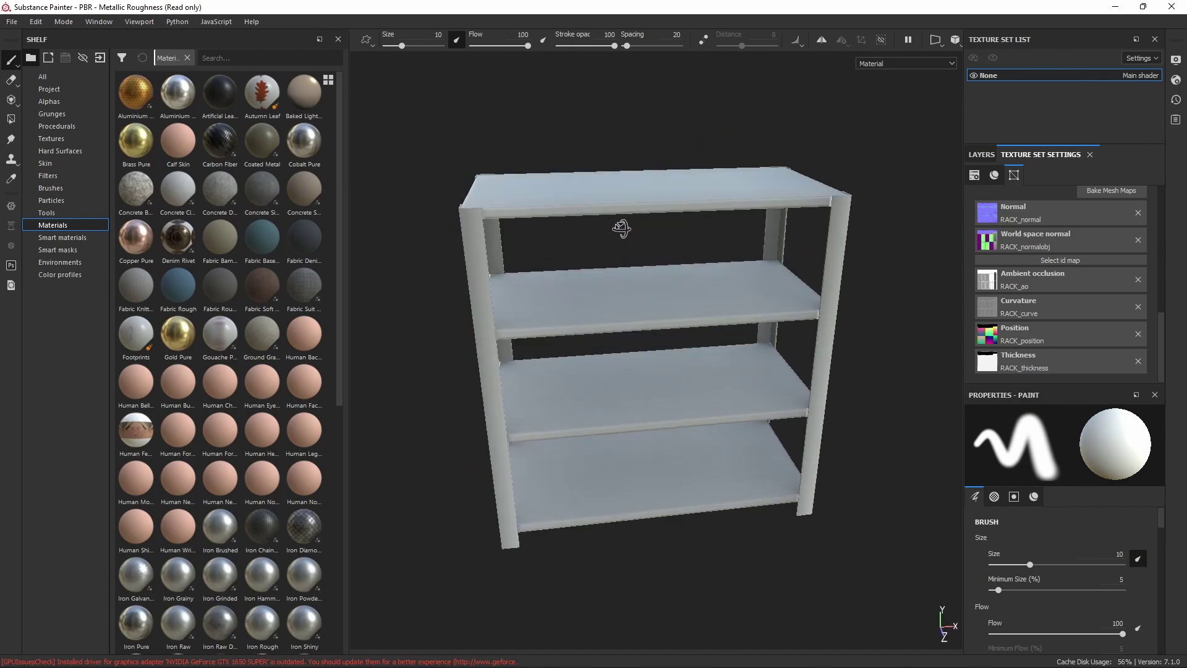
left_click(982, 154)
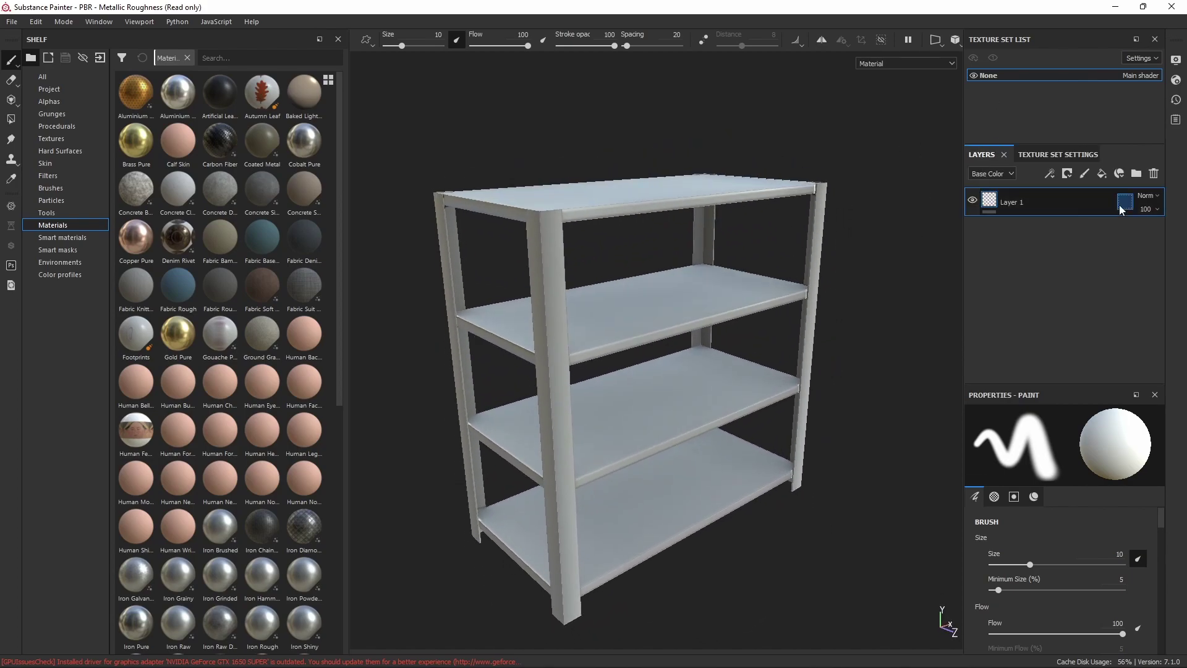
left_click(1154, 174)
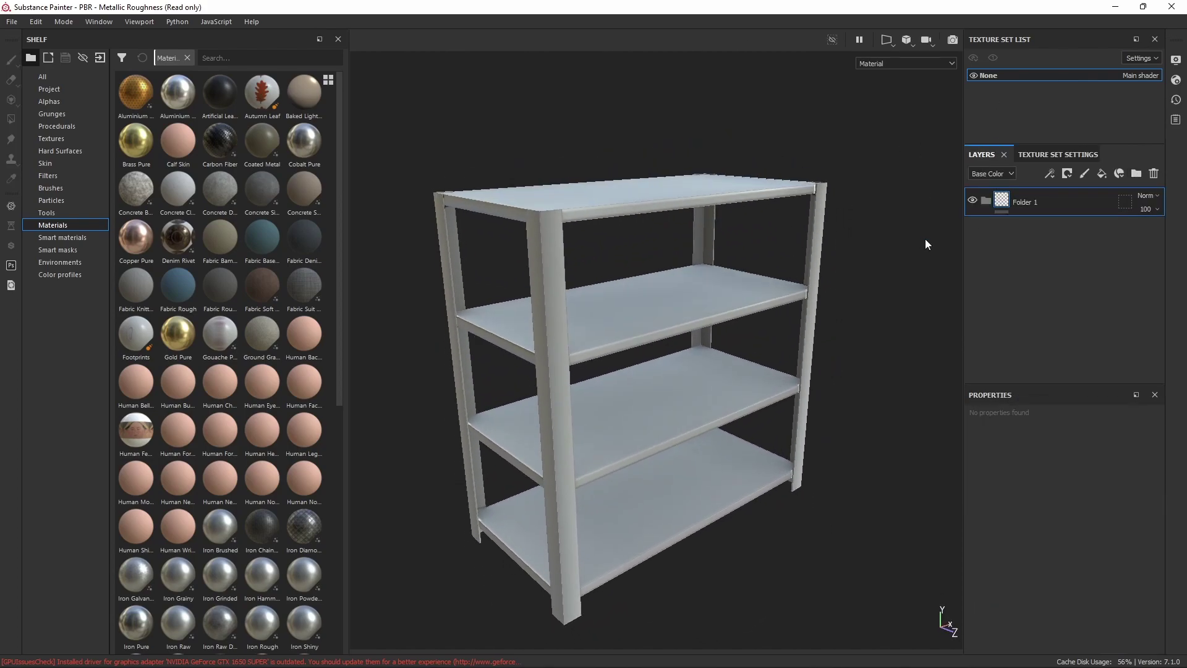
Search the shelf for 'METAL' and apply Steel Rust and Wear, then Rust Coarse.
left_click(251, 56)
type("METAL")
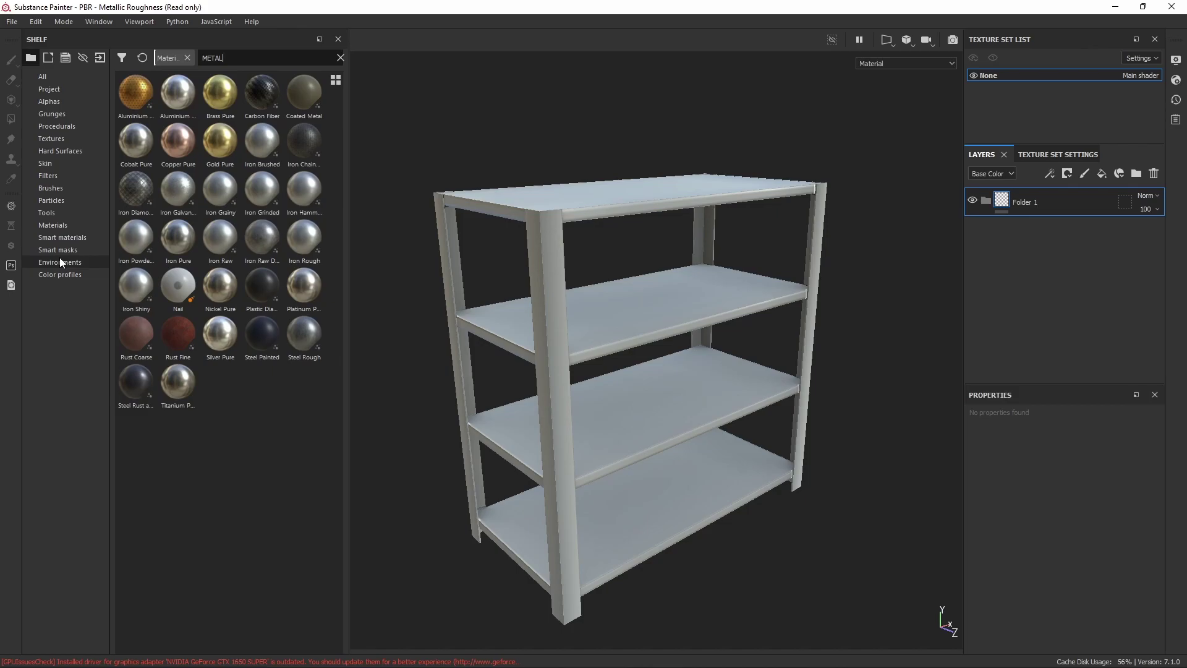
mouse_move(142, 390)
left_mouse_down()
mouse_move(564, 211)
mouse_move(717, 169)
left_mouse_up()
left_click_drag(136, 334, 662, 178)
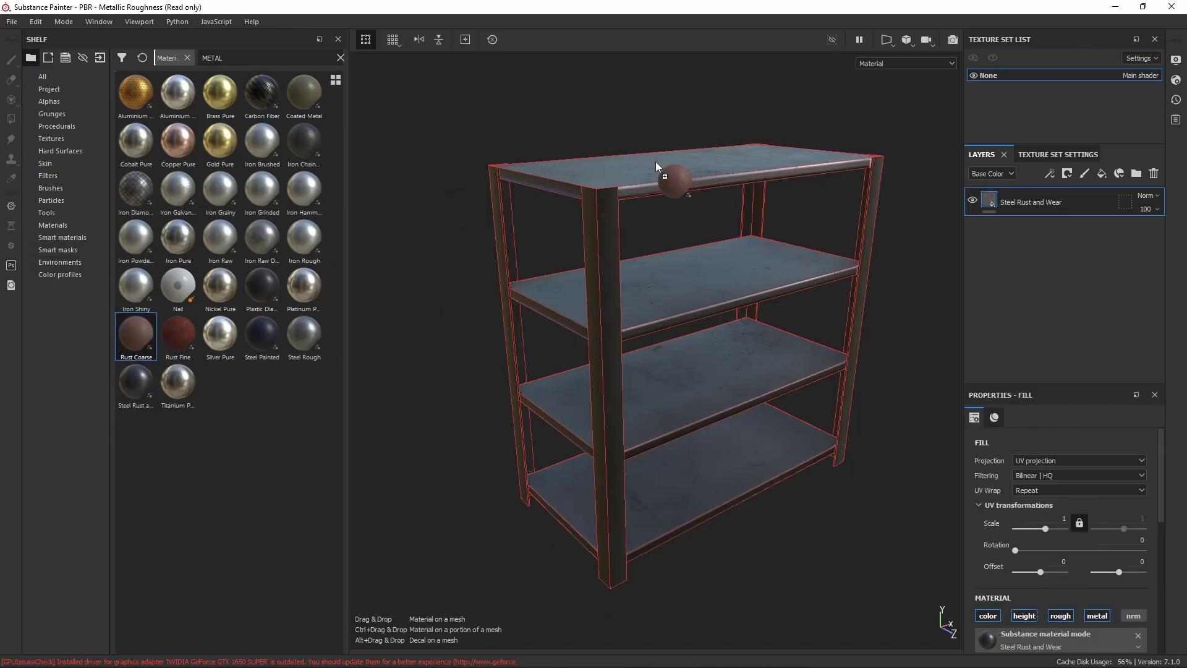
Give Rust Coarse a black mask with a Metal Edge Wear generator.
left_click(1067, 175)
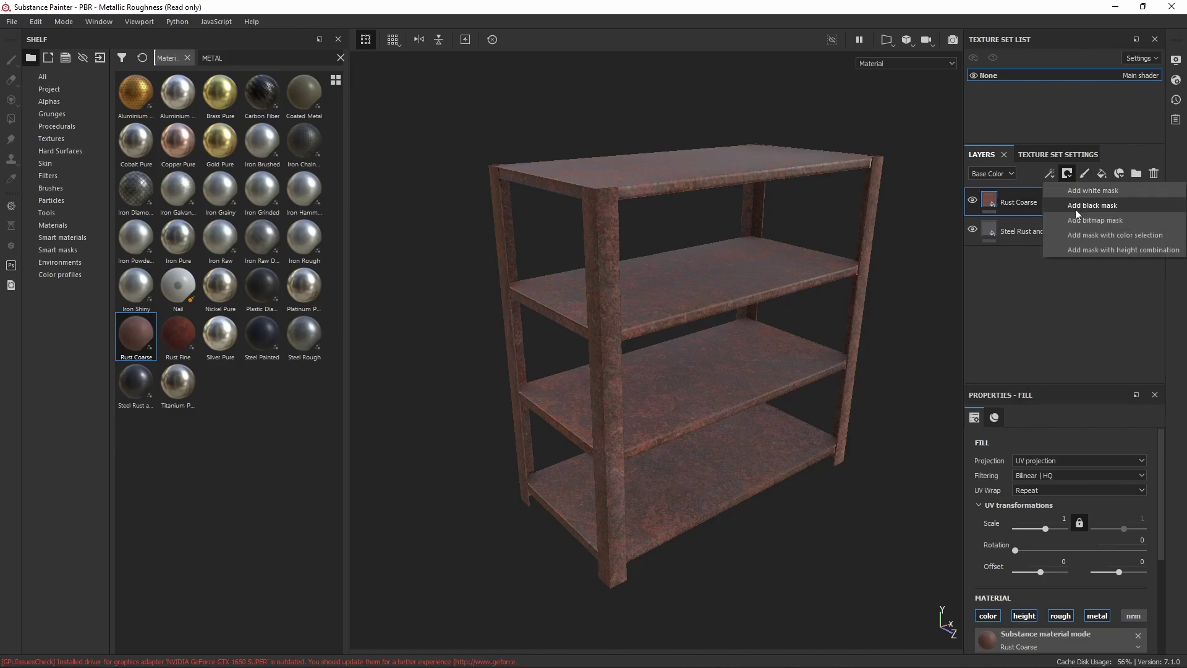
left_click(1073, 207)
left_click(1051, 175)
left_click(1088, 190)
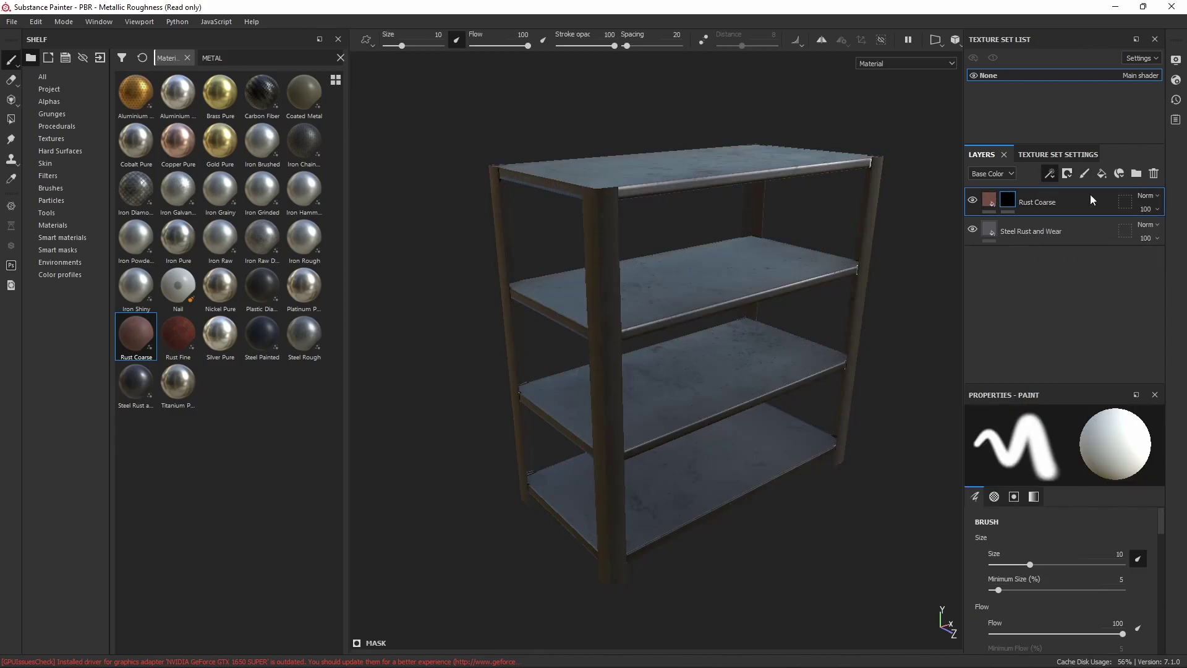
left_click(1069, 451)
left_click(1104, 521)
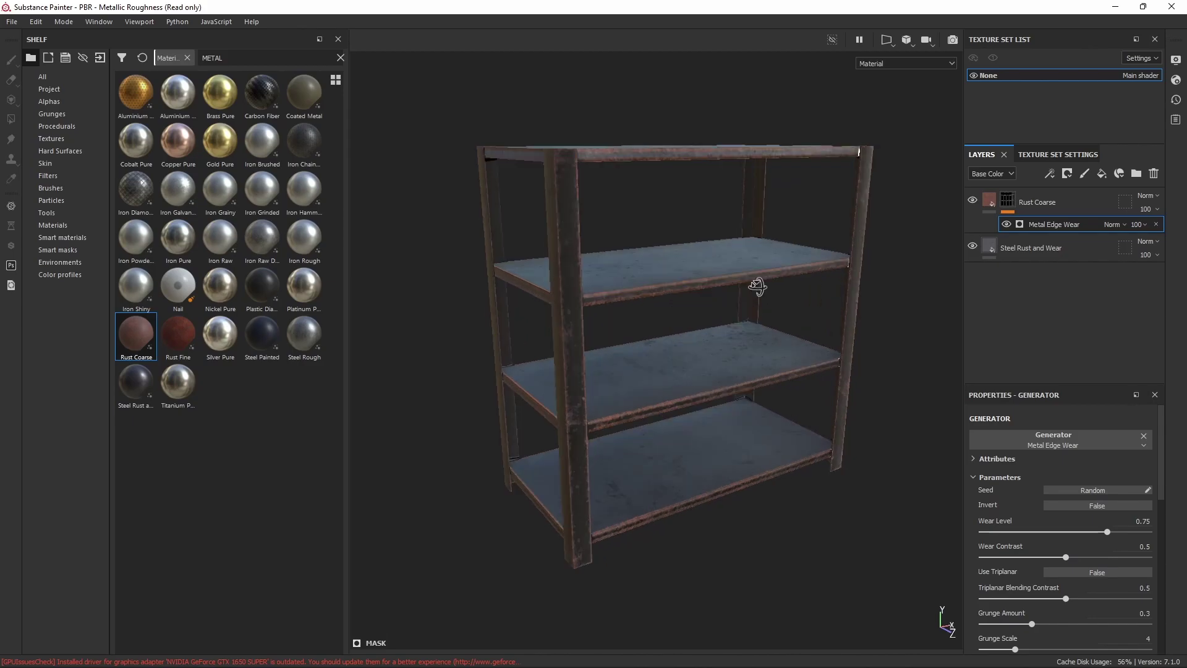
Set the Metal Edge Wear level to 0.8 and inspect the rusty edges.
mouse_move(755, 283)
left_mouse_down("alt")
mouse_move(784, 281)
mouse_move(740, 352)
mouse_move(737, 331)
mouse_move(763, 338)
left_mouse_up("alt")
scroll(782, 286, "up", 3)
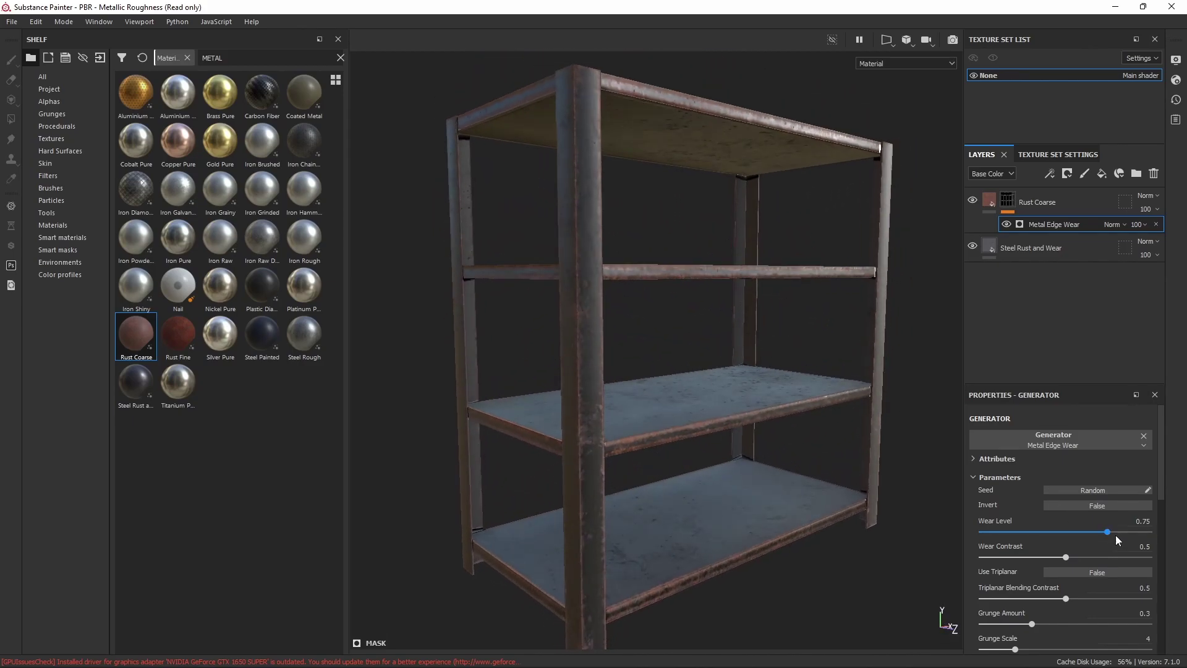
mouse_move(1107, 531)
left_mouse_down()
mouse_move(1051, 532)
mouse_move(1147, 533)
mouse_move(1107, 548)
left_mouse_up()
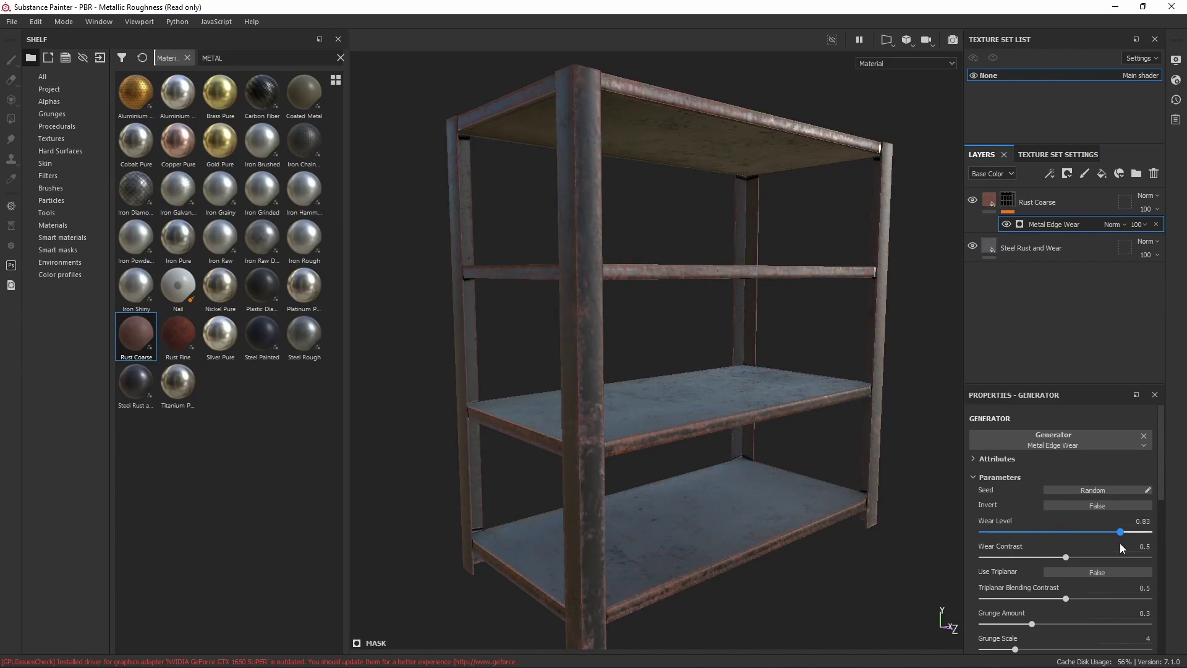
scroll(649, 464, "up", 3)
scroll(684, 472, "down", 5)
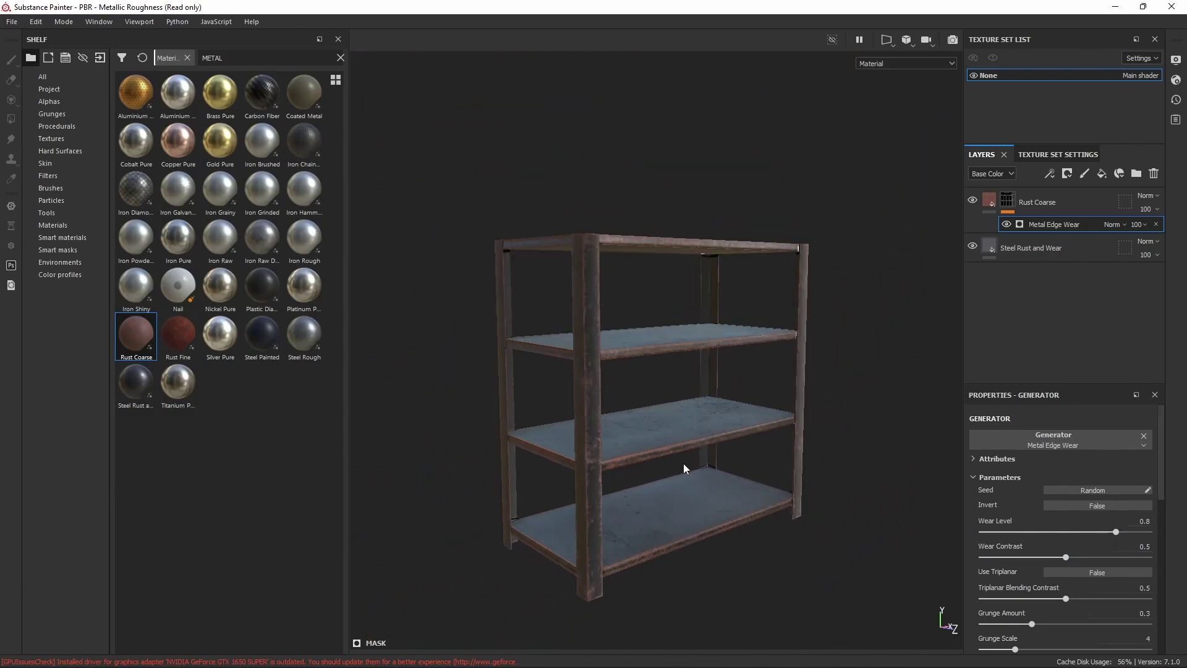
mouse_move(683, 472)
left_mouse_down("alt")
mouse_move(562, 291)
mouse_move(800, 286)
mouse_move(620, 316)
left_mouse_up("alt")
left_click(187, 58)
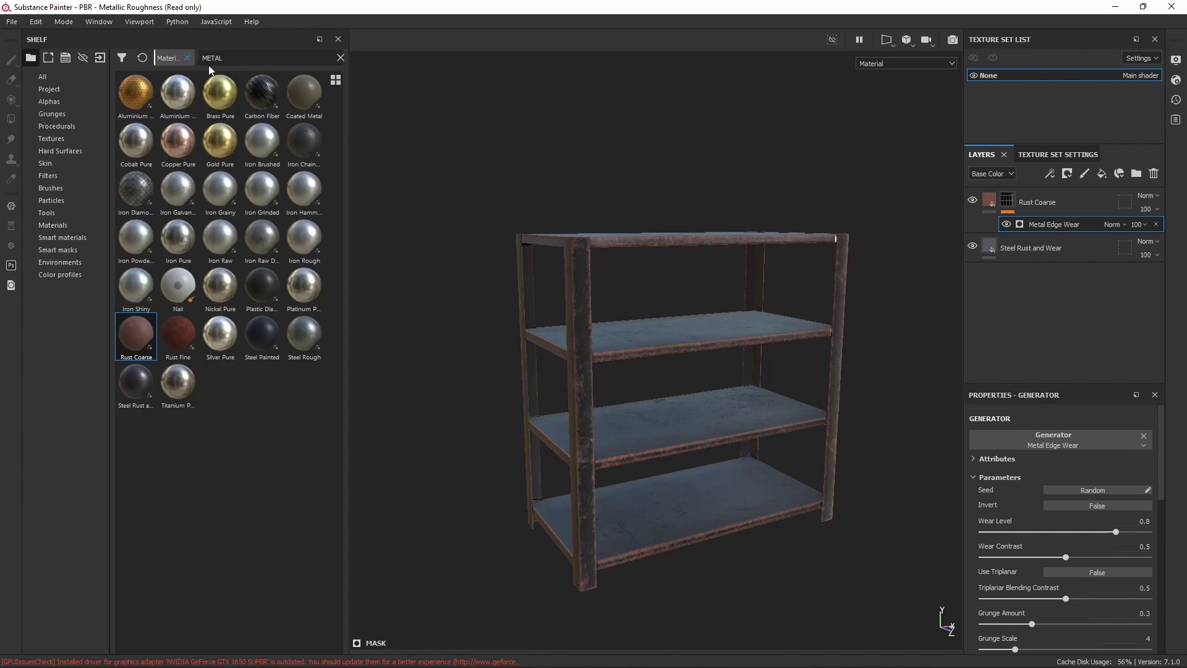
Add CYLINDER ALPHA.png from the YT folder to the resource import list.
left_click(13, 22)
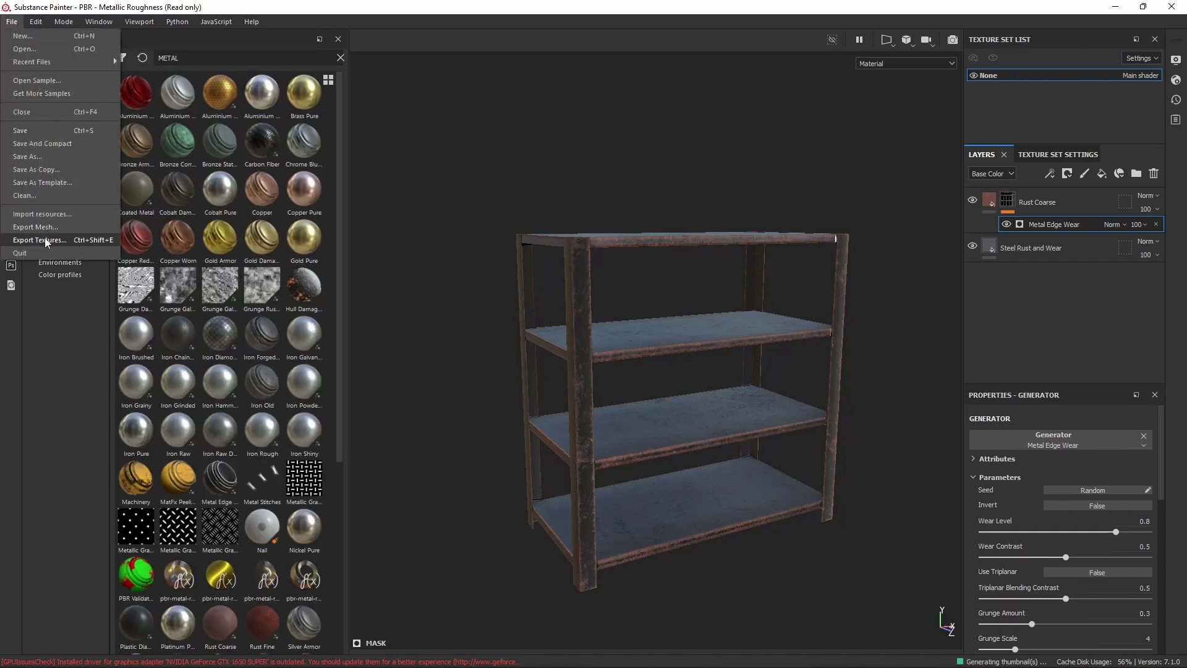
left_click(41, 214)
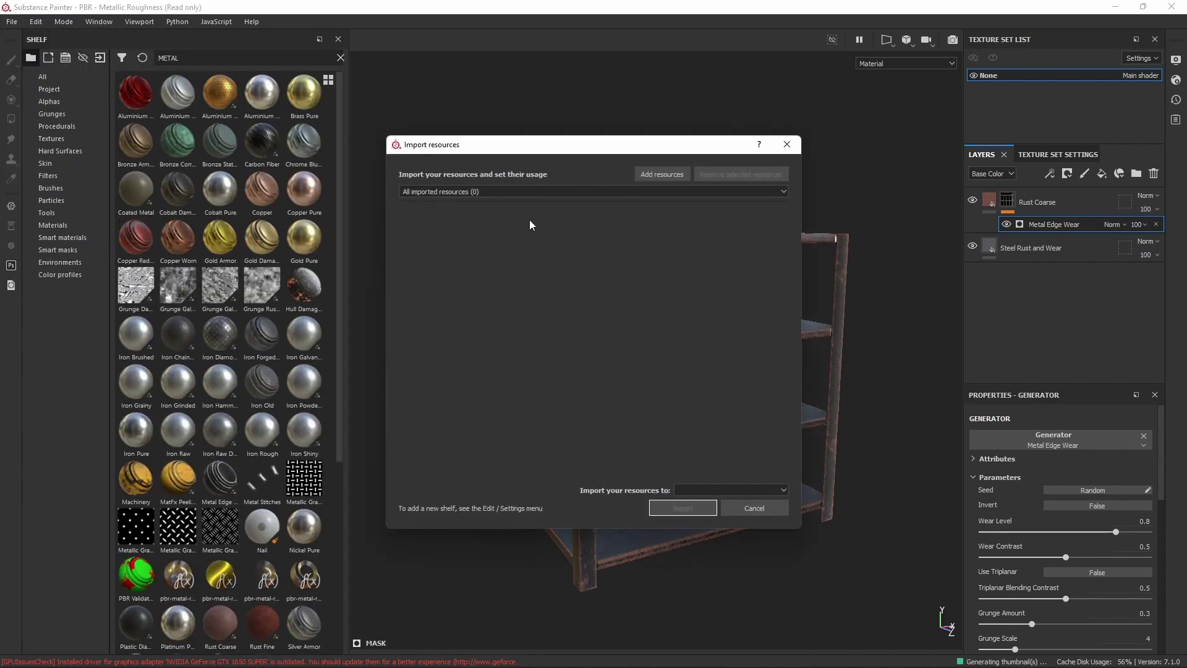
left_click(670, 176)
left_click(462, 189)
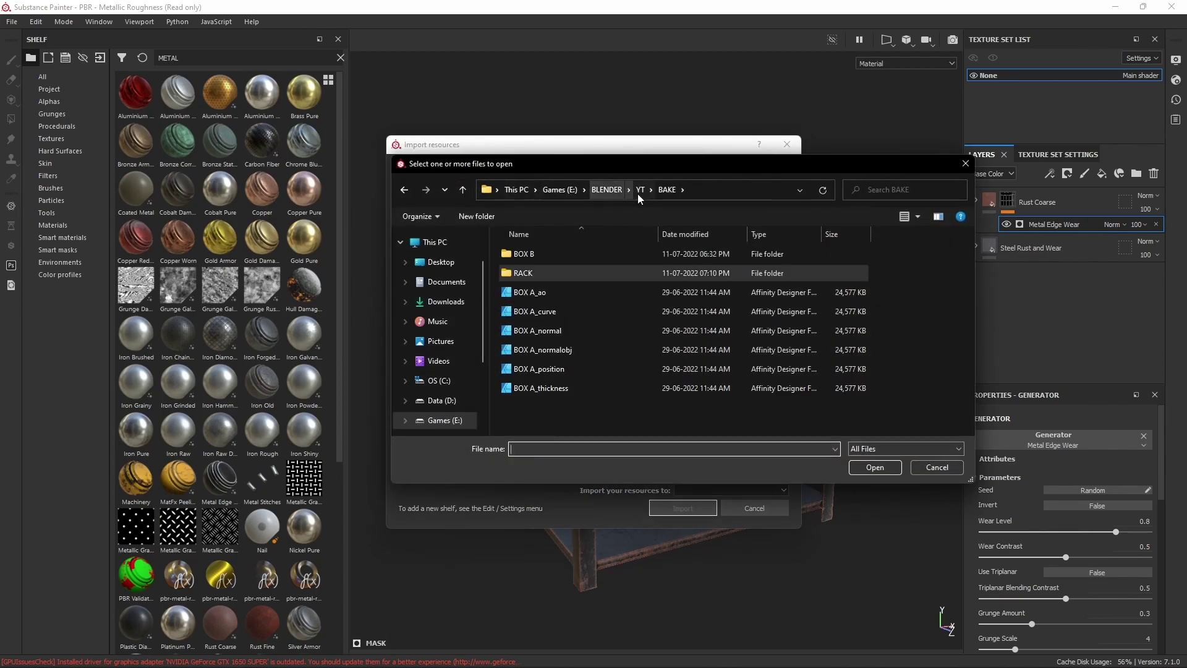
left_click(640, 190)
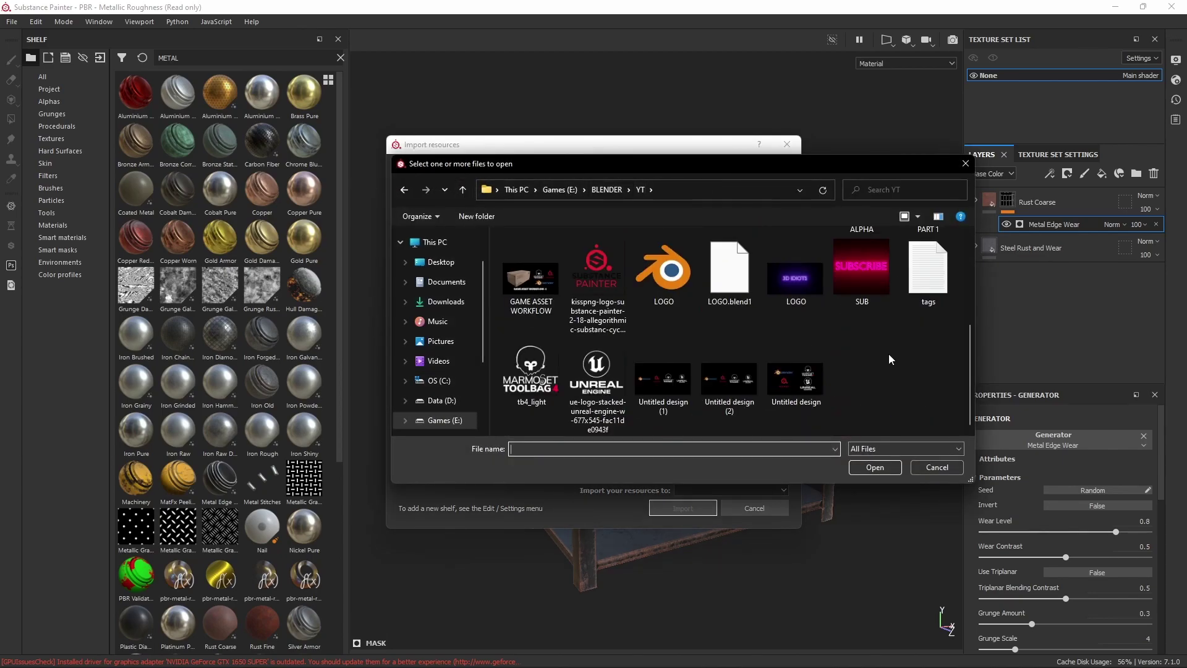
scroll(889, 359, "up", 1)
left_click(862, 272)
left_click(875, 467)
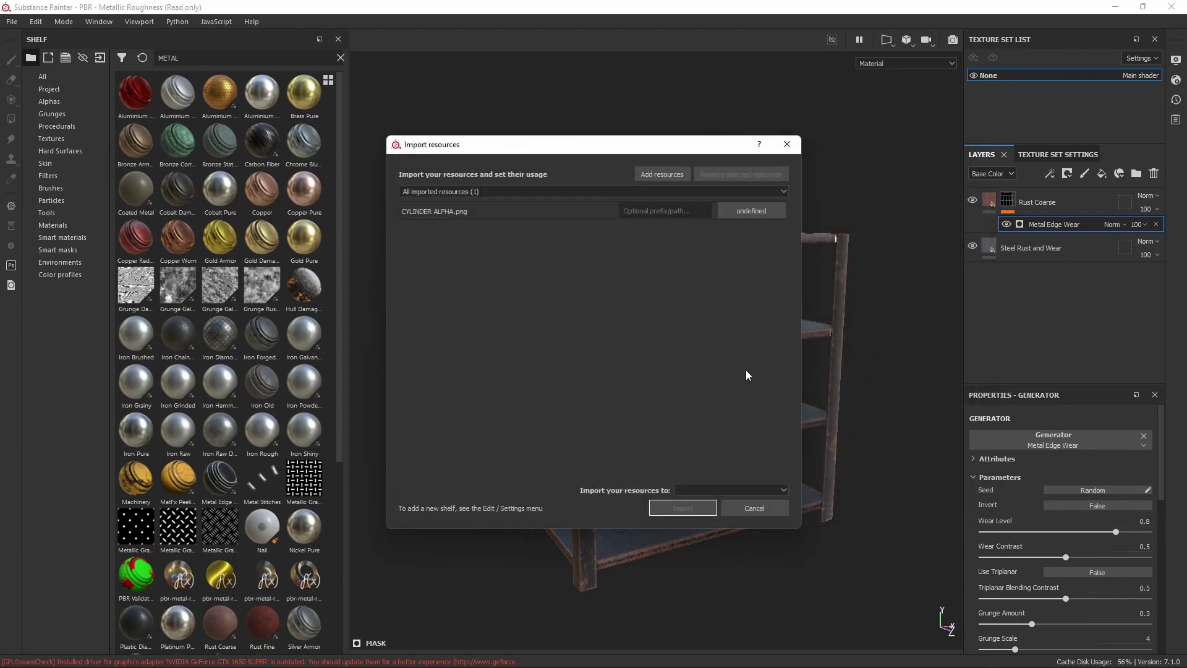
Import CYLINDER ALPHA.png as an alpha into the shelf.
left_click(767, 211)
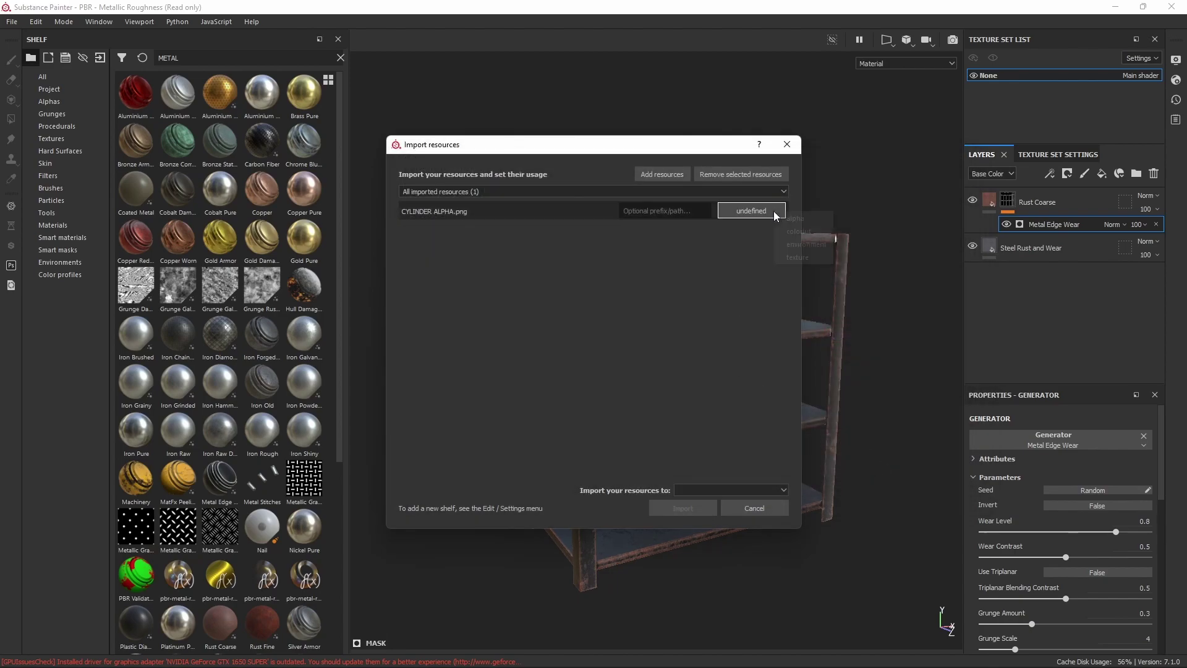
left_click(803, 221)
left_click(683, 490)
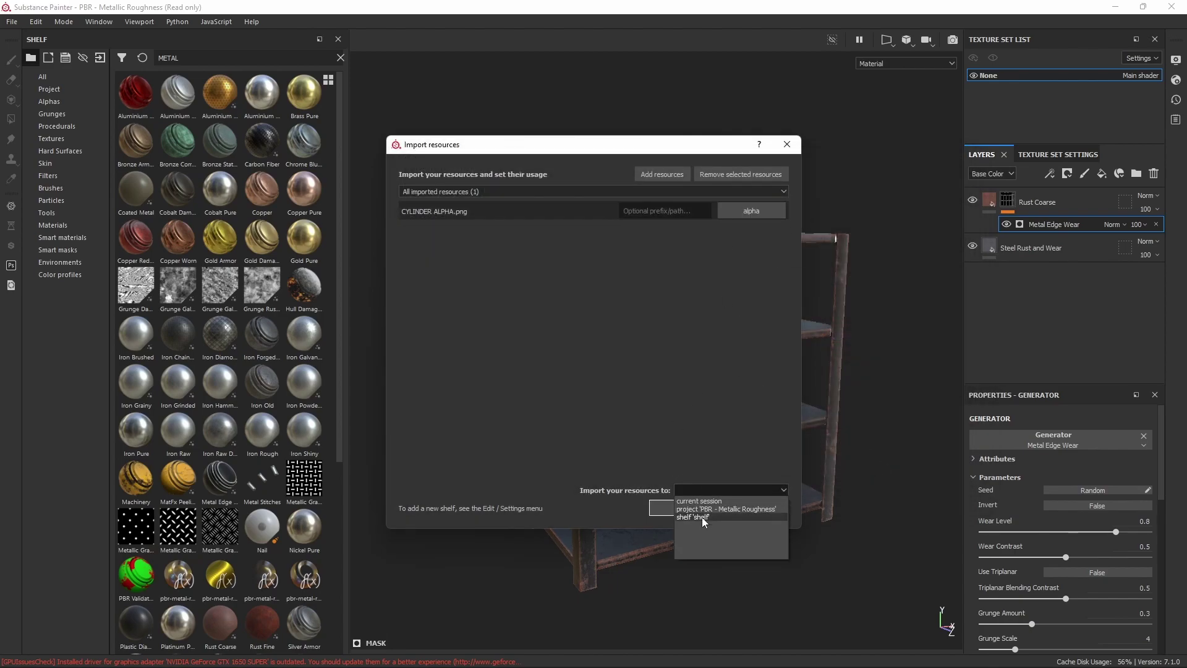
left_click(703, 518)
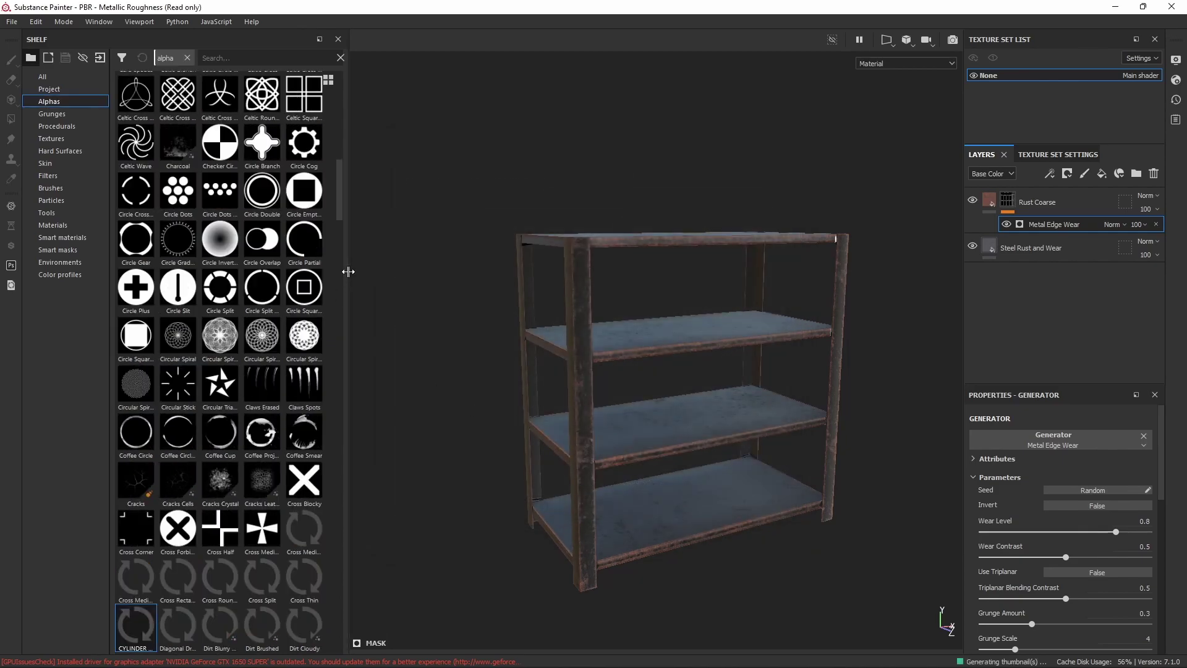
Add a paint layer and use CYLINDER ALPHA as the brush shape at size about 19.
left_click(1086, 175)
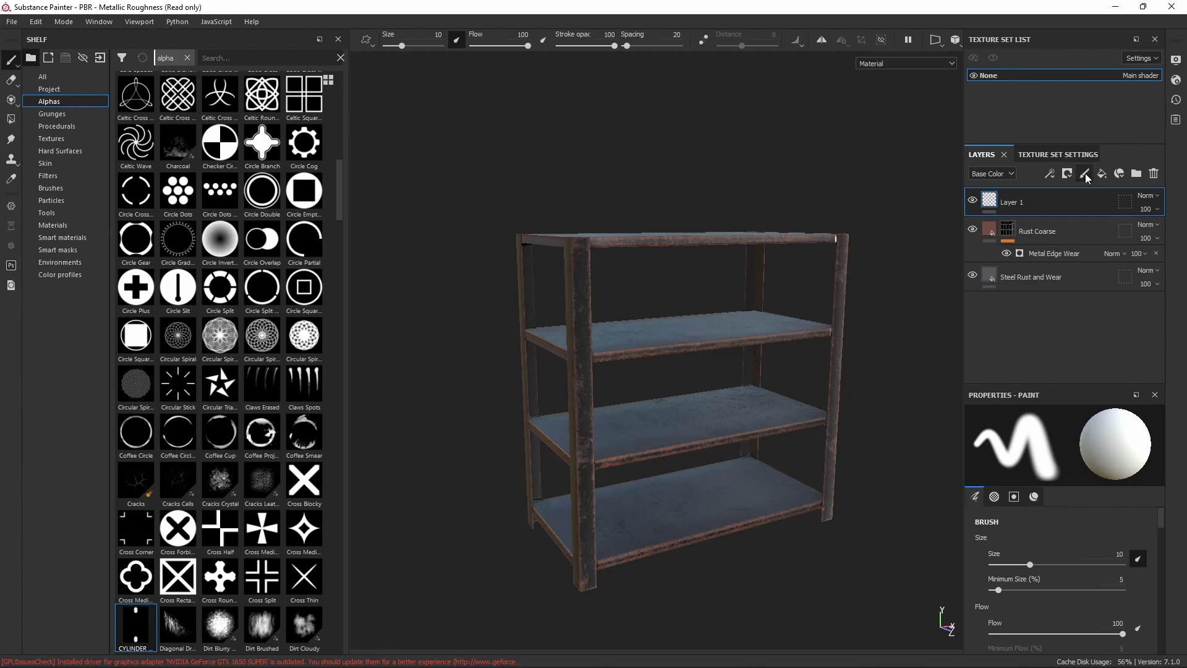
scroll(1047, 543, "down", 2)
scroll(1047, 543, "down", 2)
left_click(986, 575)
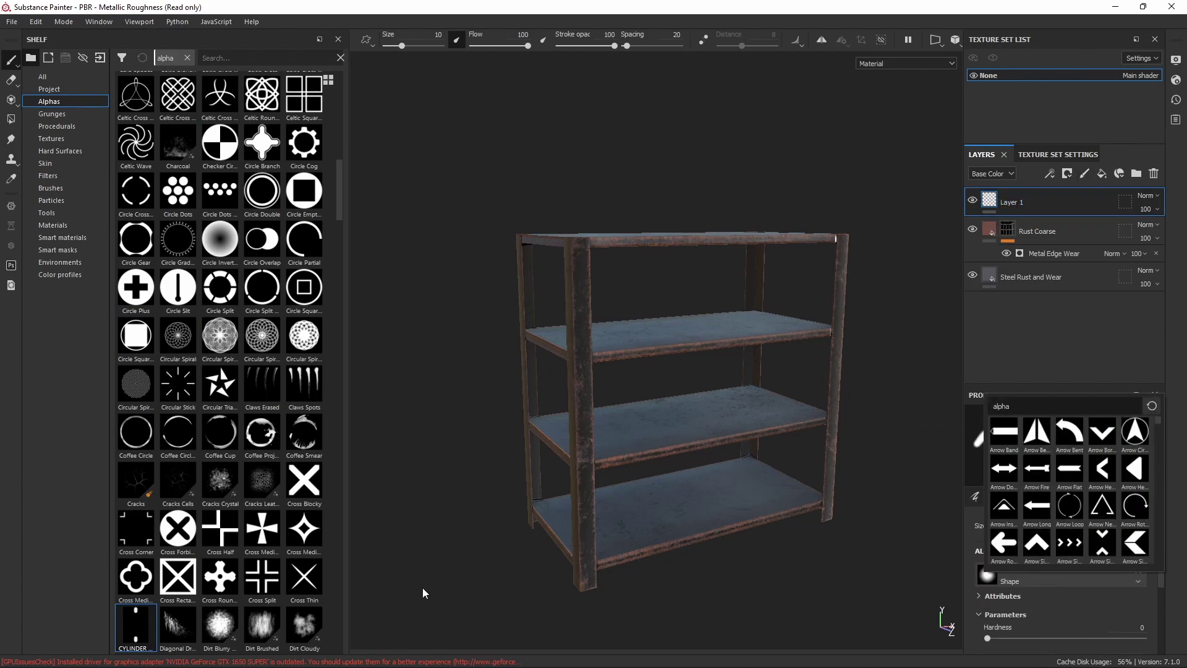
left_click_drag(152, 626, 979, 576)
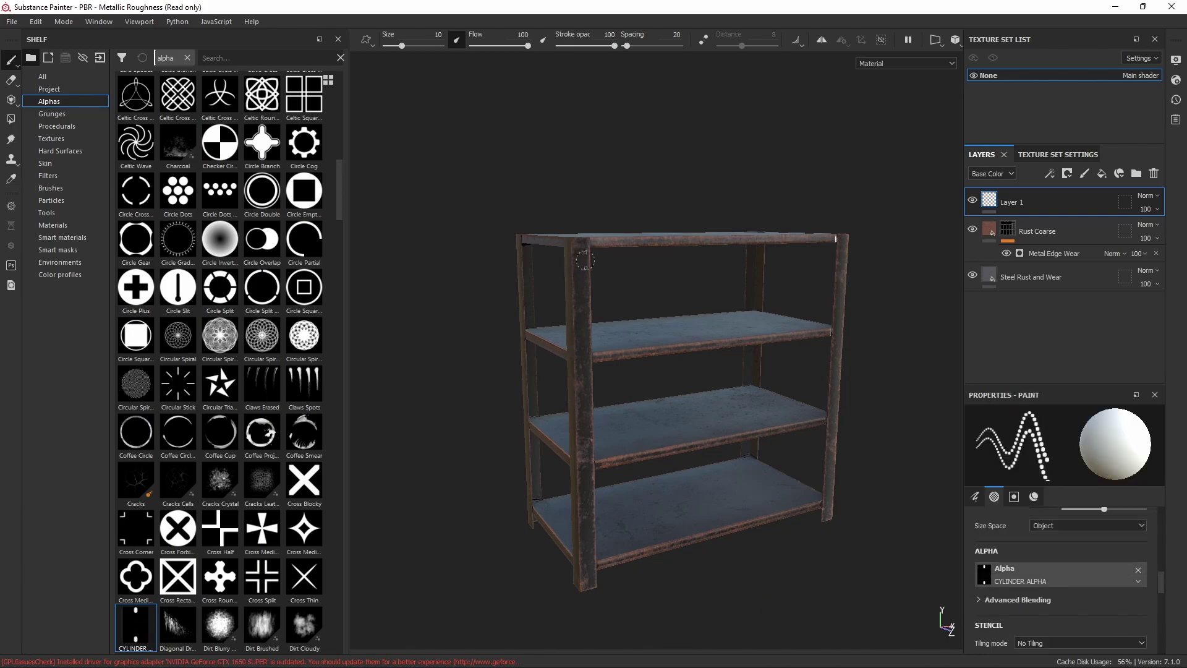
mouse_move(584, 259)
right_mouse_down("ctrl")
mouse_move(580, 275)
mouse_move(583, 262)
right_mouse_up("ctrl")
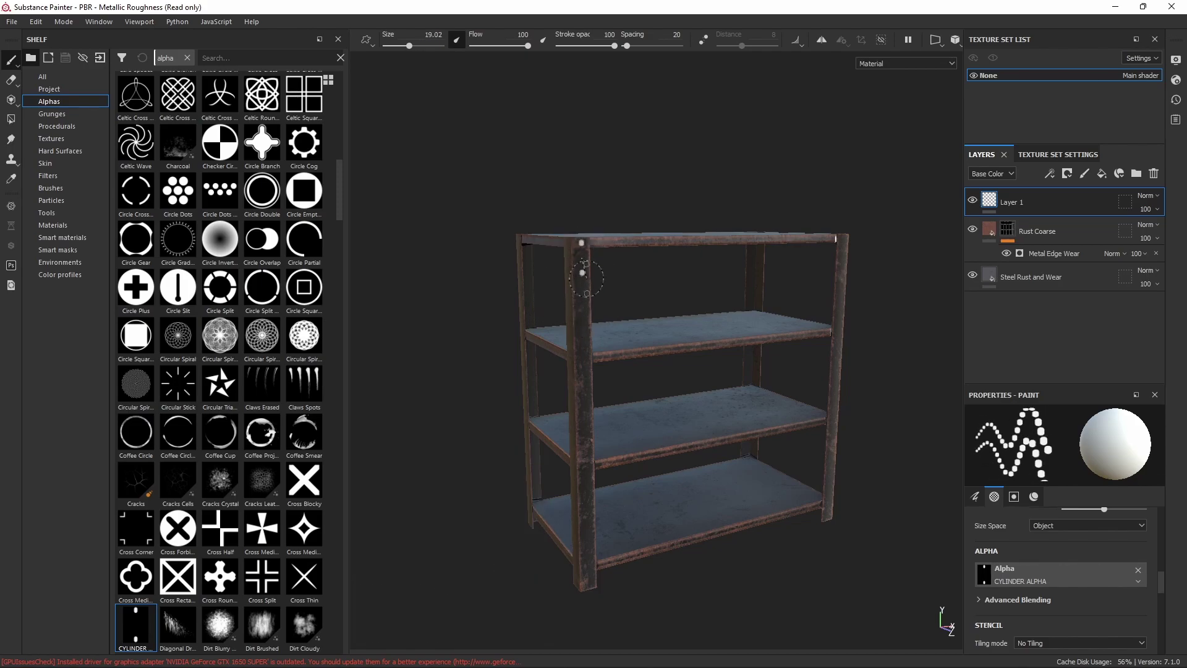
left_click(588, 574, "shift")
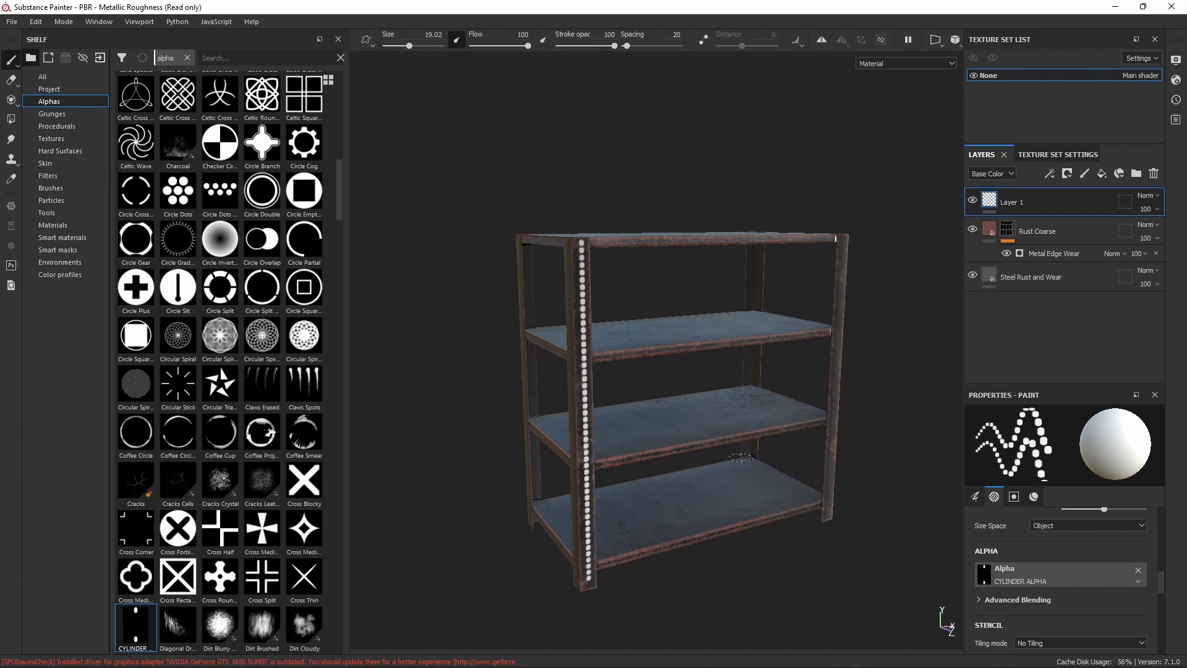
key("ctrl+z")
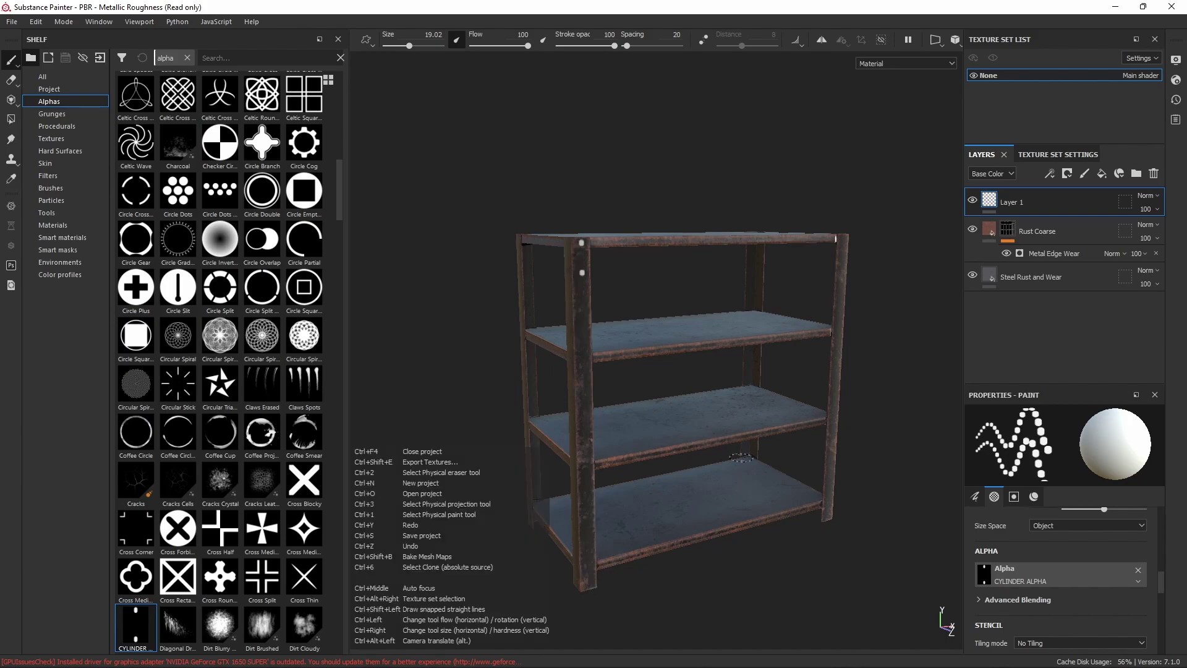
Set the brush colour to black and its spacing to 174.
scroll(1083, 556, "down", 2)
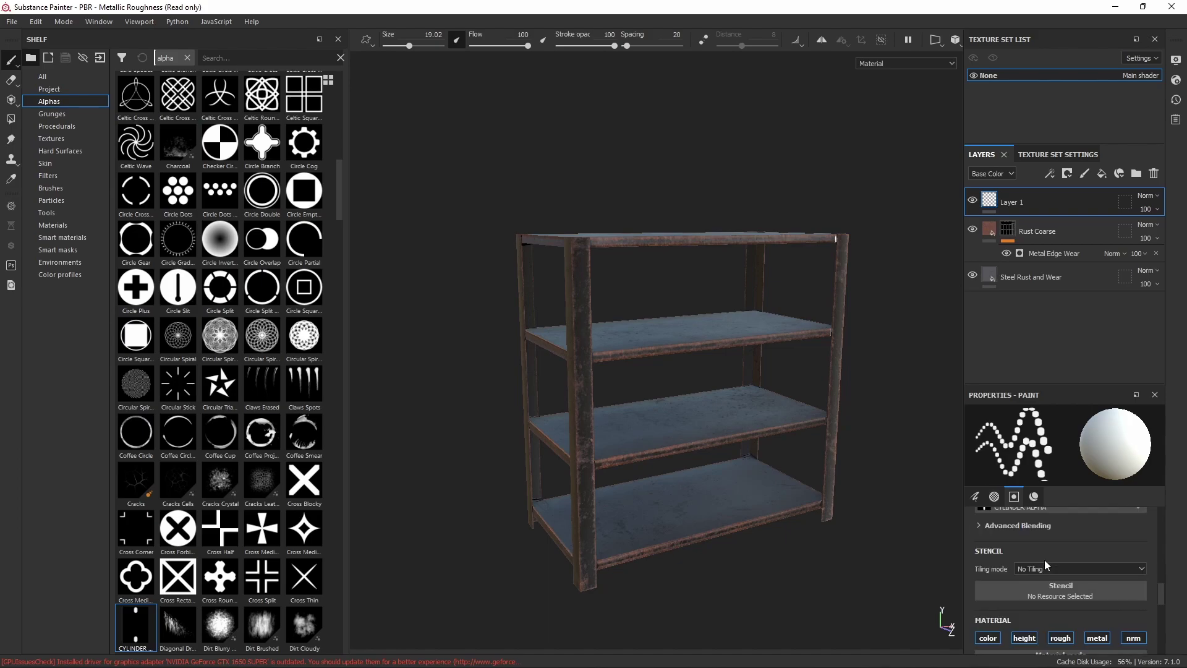
scroll(1051, 556, "down", 1)
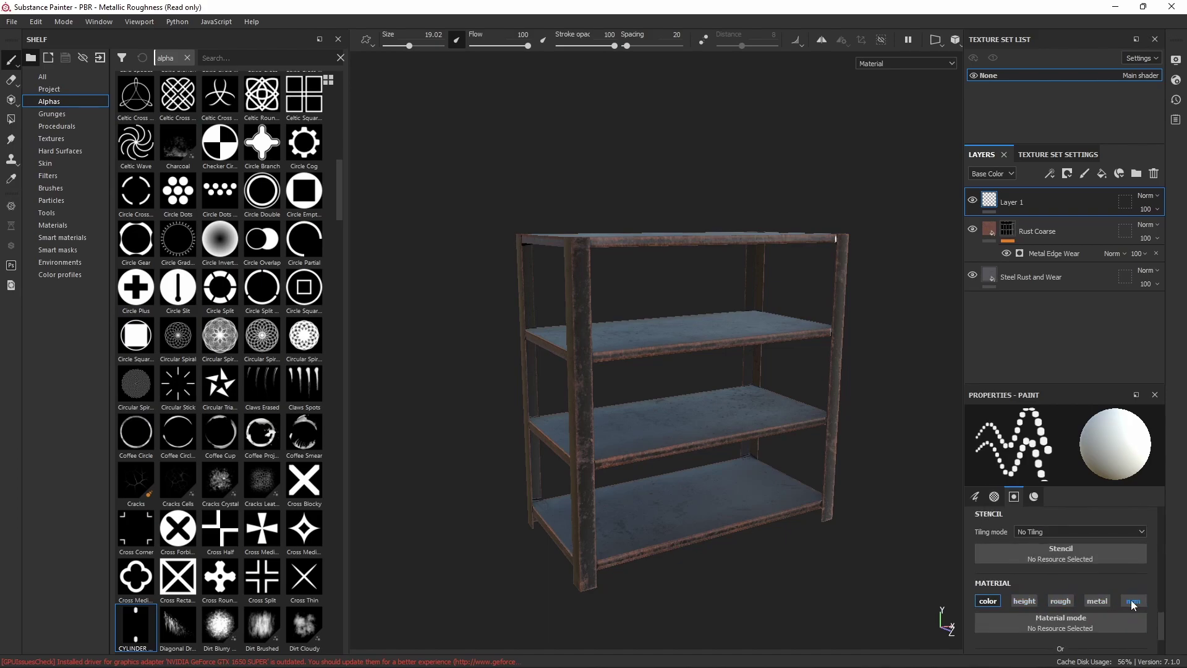
scroll(1082, 606, "down", 2)
left_click(1041, 620)
left_click_drag(1088, 538, 1021, 597)
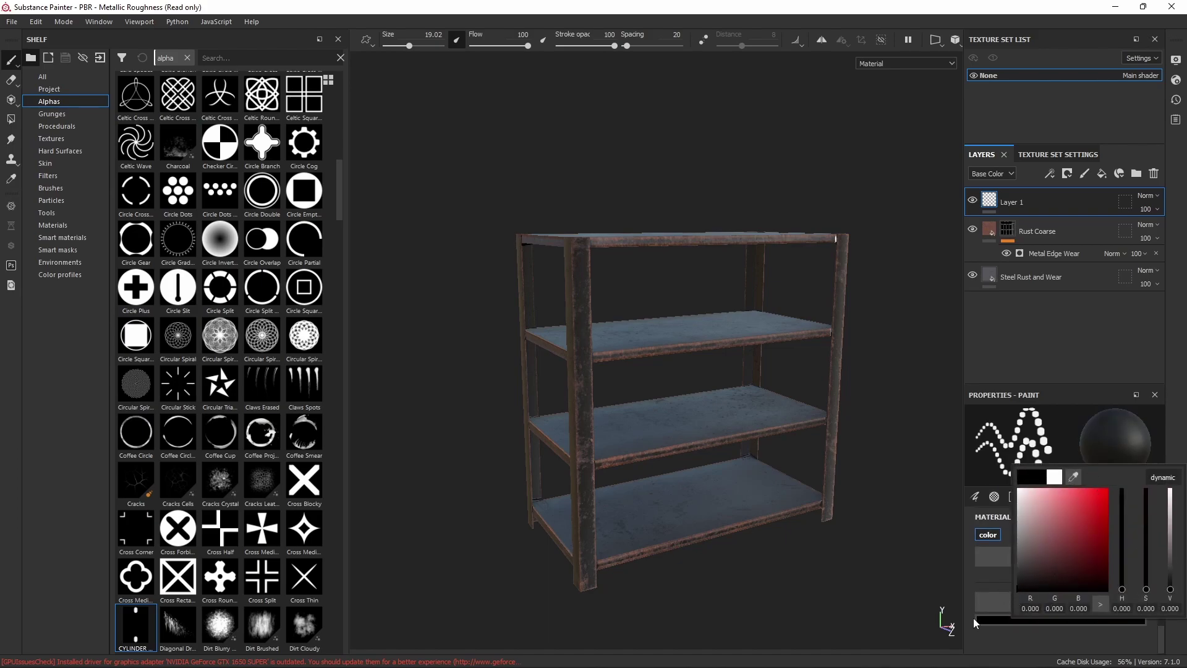
scroll(1045, 565, "down", 3)
scroll(1047, 565, "down", 3)
scroll(1047, 566, "down", 3)
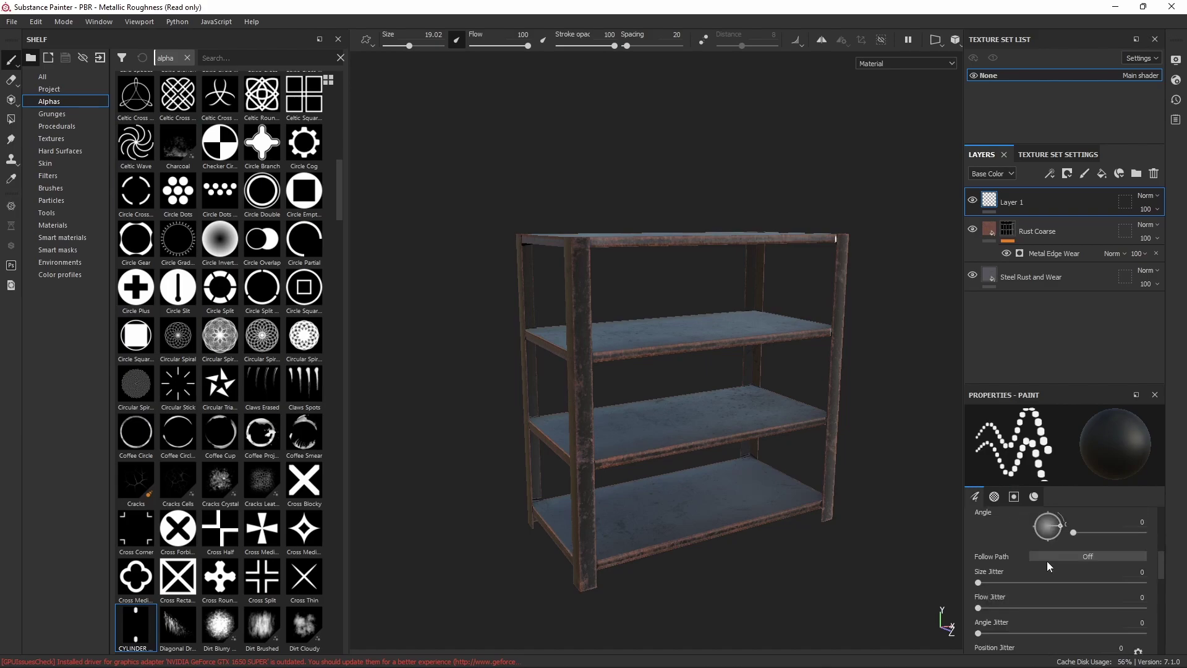
scroll(1047, 565, "up", 1)
scroll(1044, 575, "up", 2)
left_click_drag(984, 609, 1049, 609)
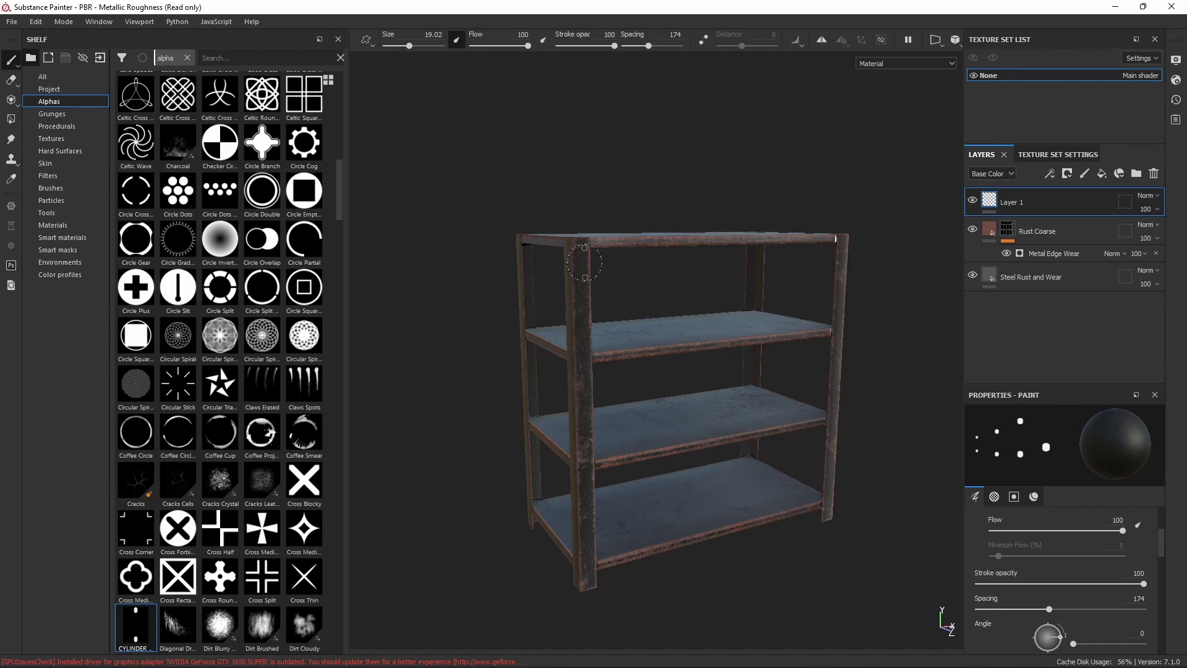
Paint a straight row of dark bolt holes down the front-left post.
key("shift")
left_click_drag(581, 260, 587, 572)
mouse_move(758, 499)
left_mouse_down("alt")
mouse_move(692, 392)
mouse_move(717, 422)
left_mouse_up("alt")
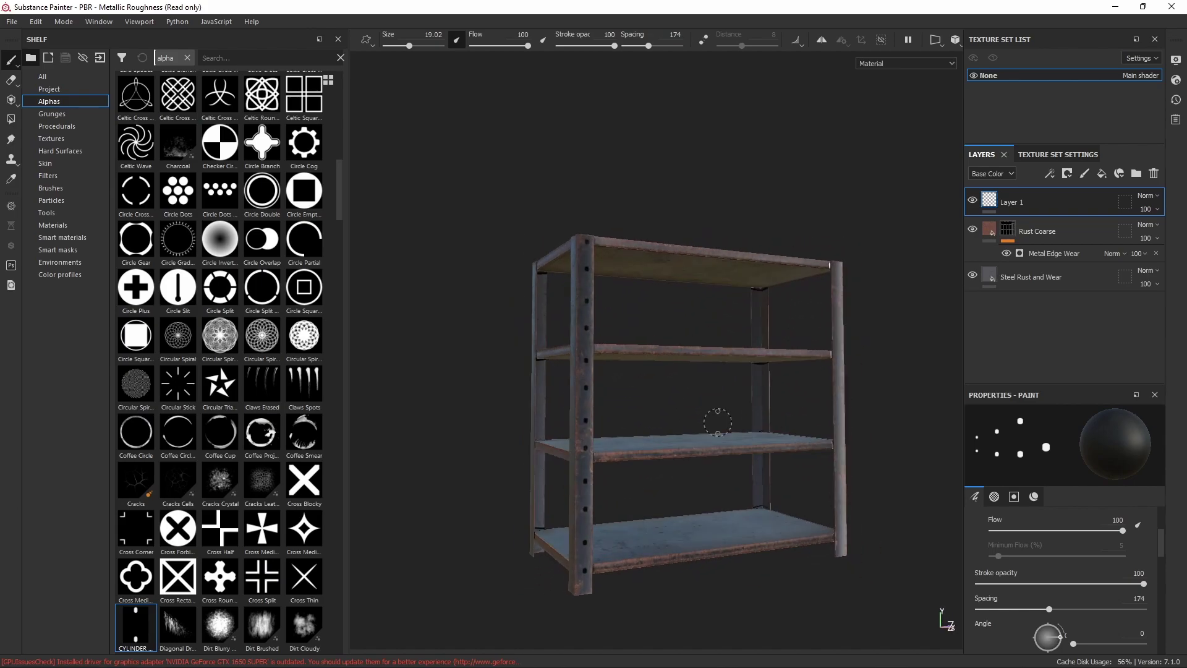
scroll(1056, 543, "up", 2)
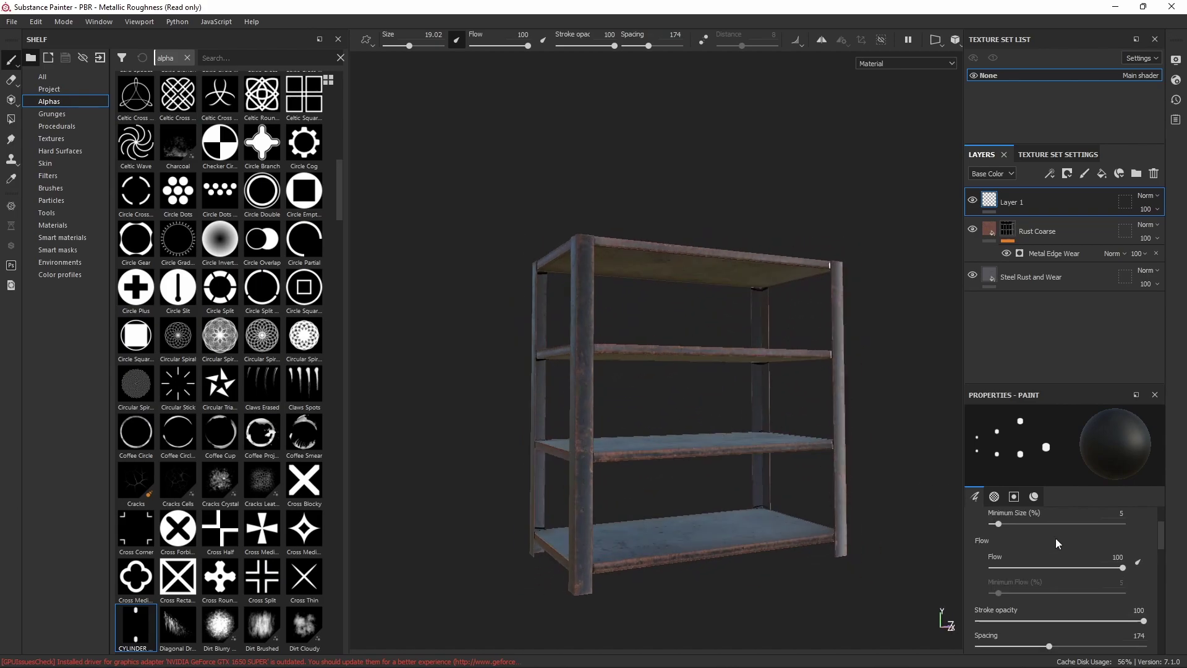
scroll(1057, 543, "down", 2)
left_click_drag(1050, 609, 1008, 609)
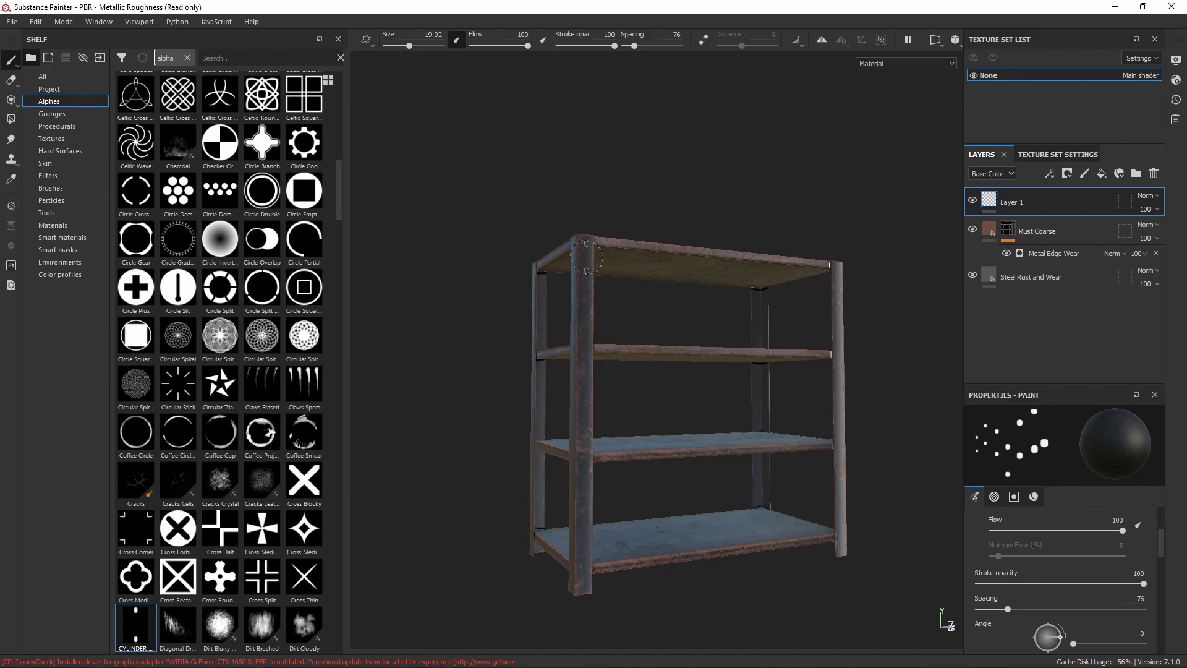
left_click(585, 552, "shift")
From a side view, paint straight hole rows down the right and left posts.
left_click_drag(697, 389, 877, 389, "alt")
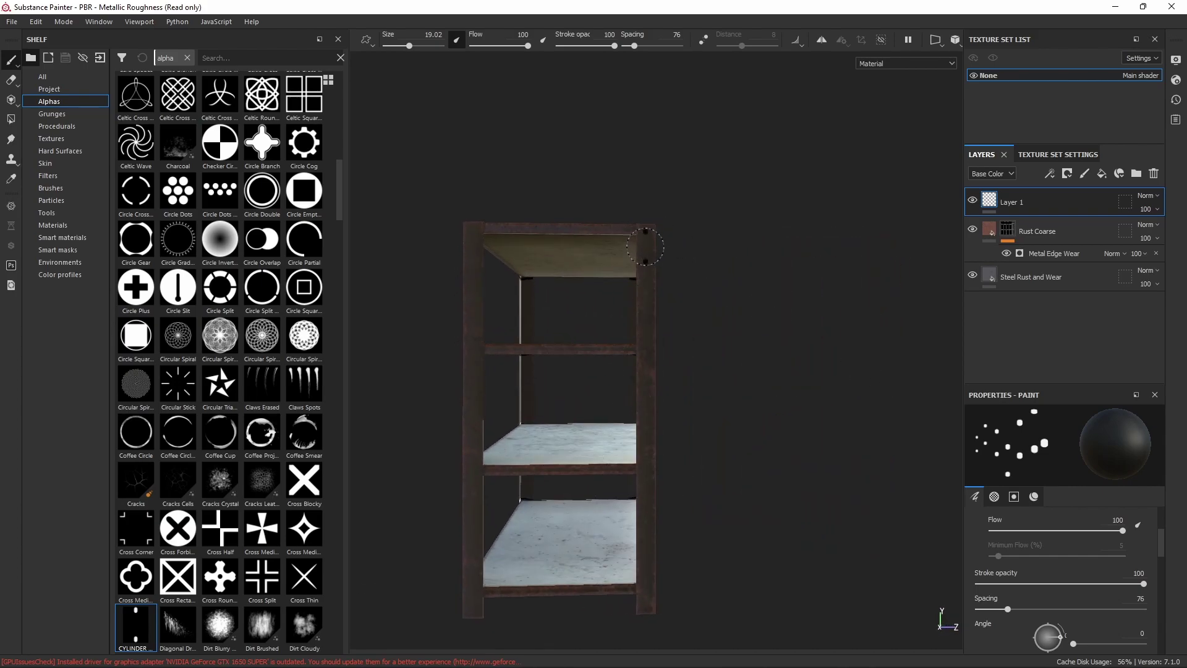
left_click(646, 247)
left_click(645, 596, "shift")
left_click(473, 241)
left_click(473, 599, "shift")
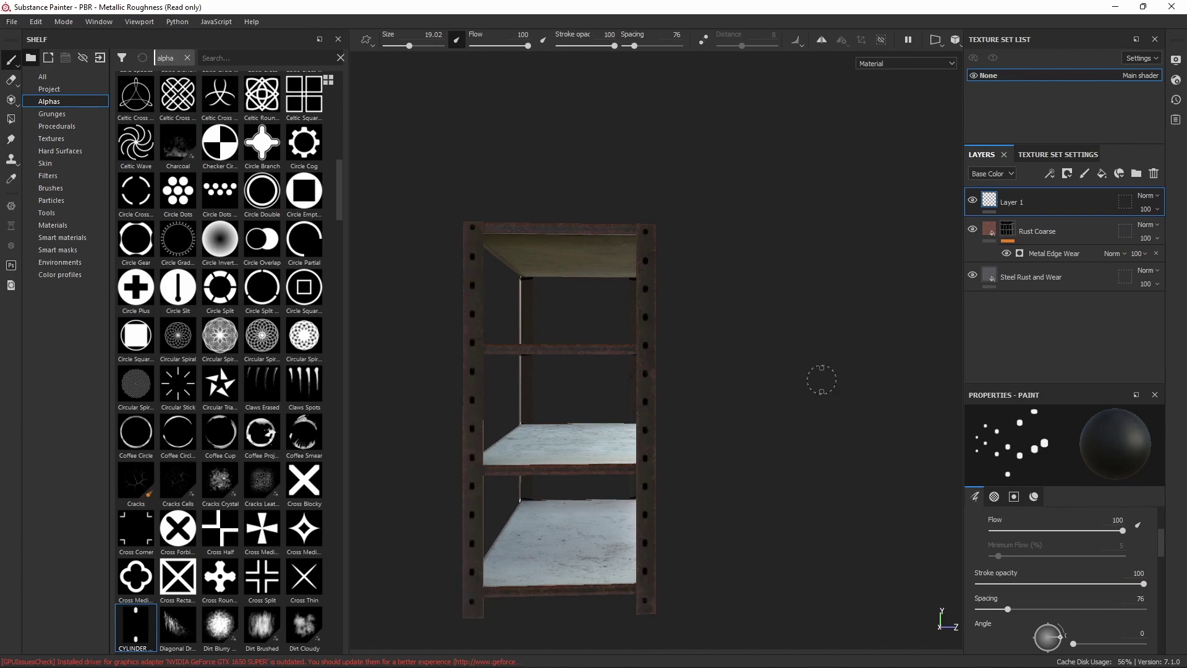
From new angles, paint hole rows down the remaining left and right posts.
left_click_drag(816, 352, 552, 358, "alt")
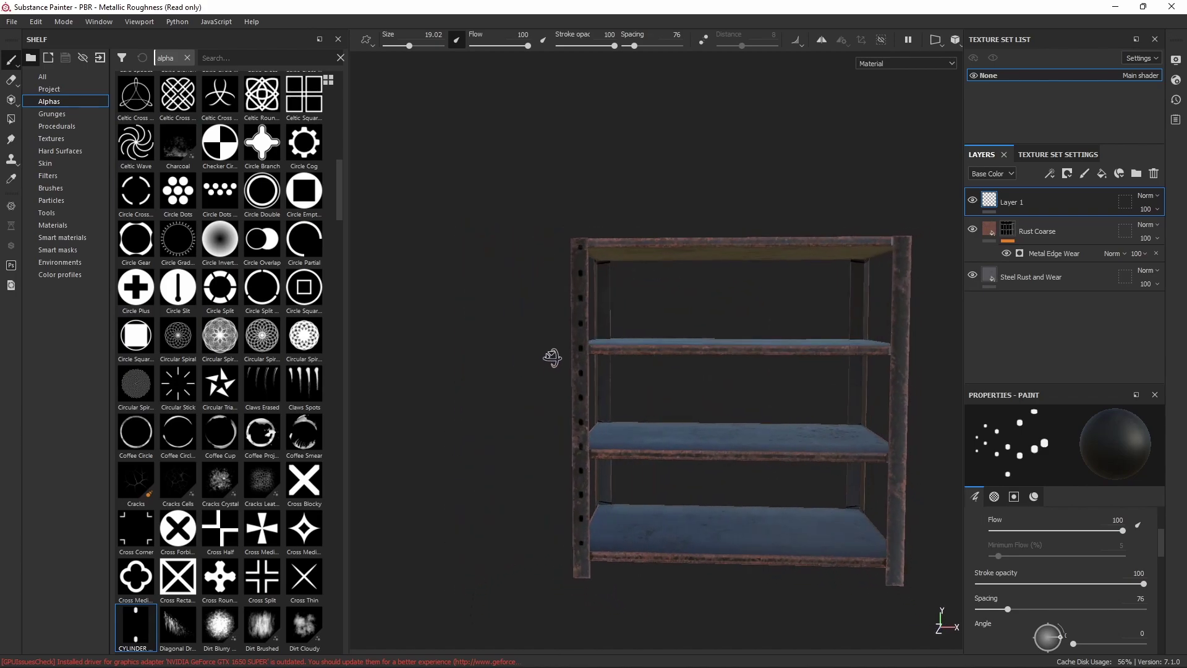
left_click_drag(830, 389, 845, 348, "alt")
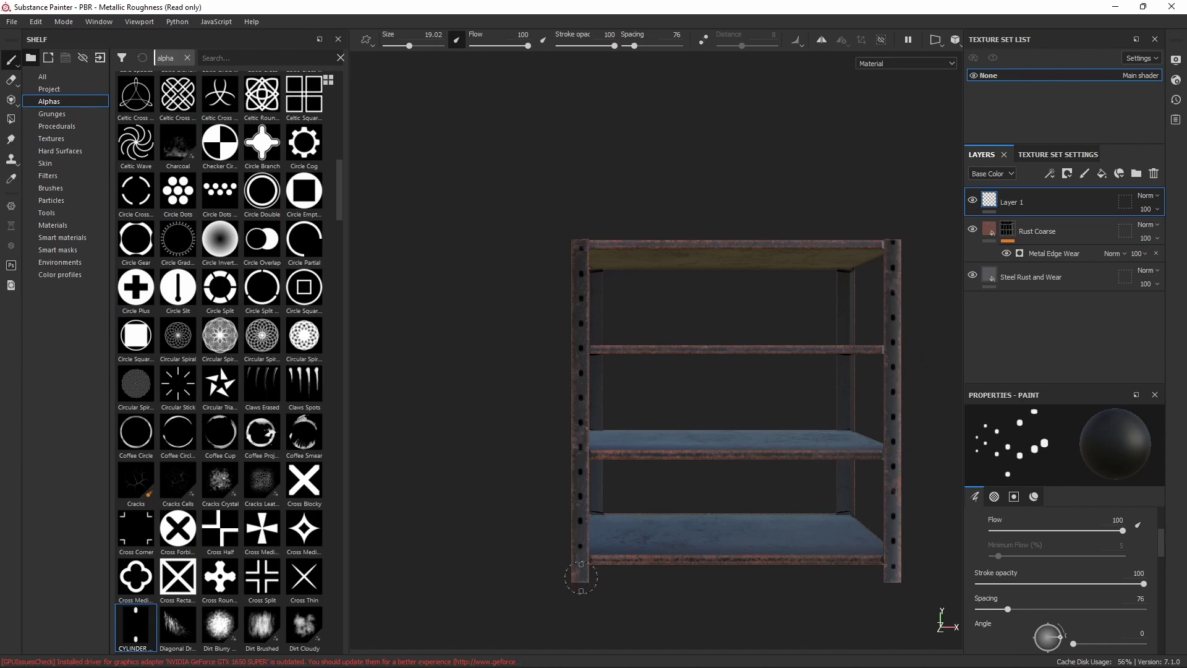
mouse_move(713, 626)
left_mouse_down("alt")
mouse_move(795, 432)
mouse_move(715, 399)
mouse_move(696, 427)
mouse_move(655, 314)
left_mouse_up("alt")
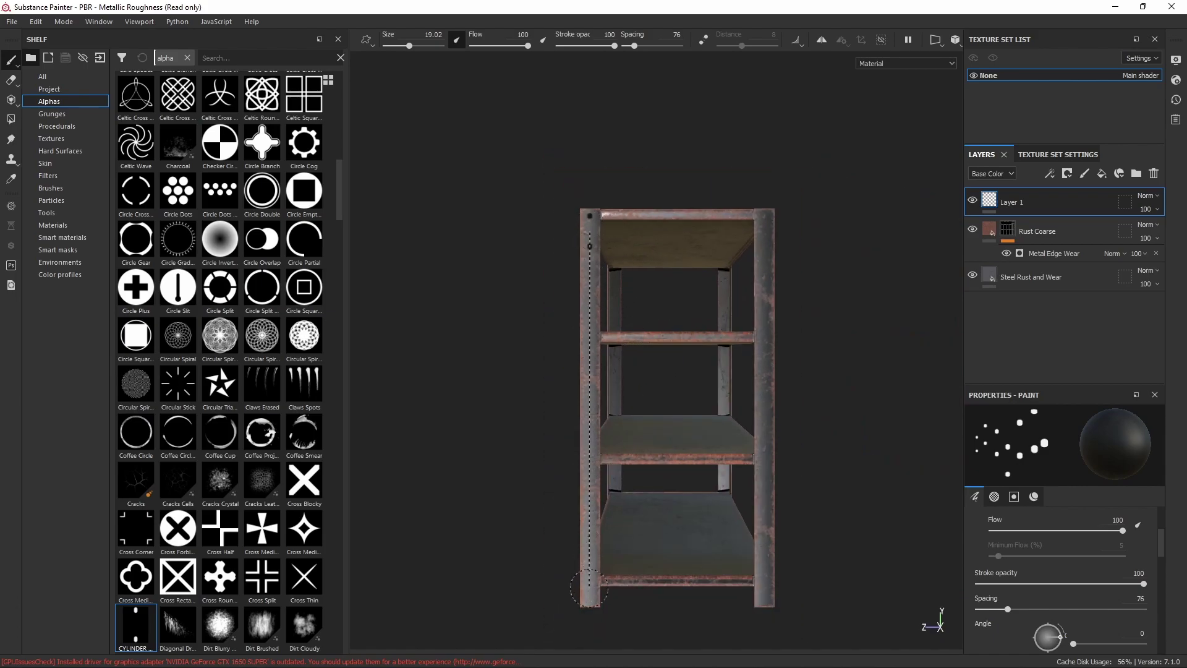
left_click(589, 590, "shift")
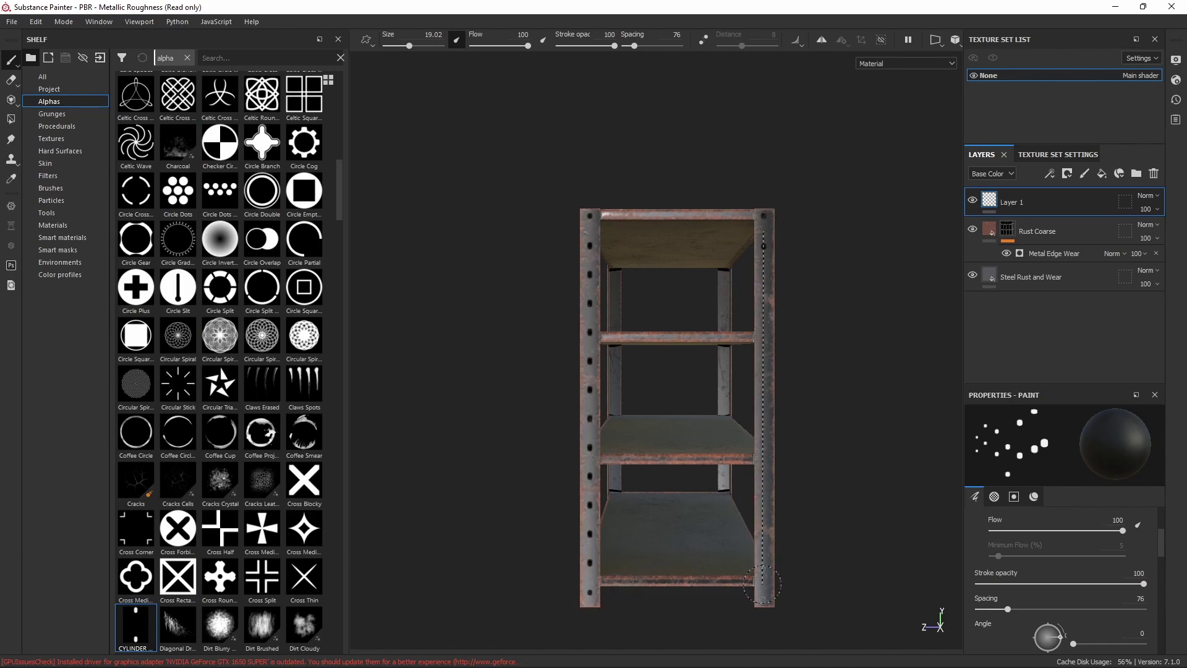
left_click(767, 588, "shift")
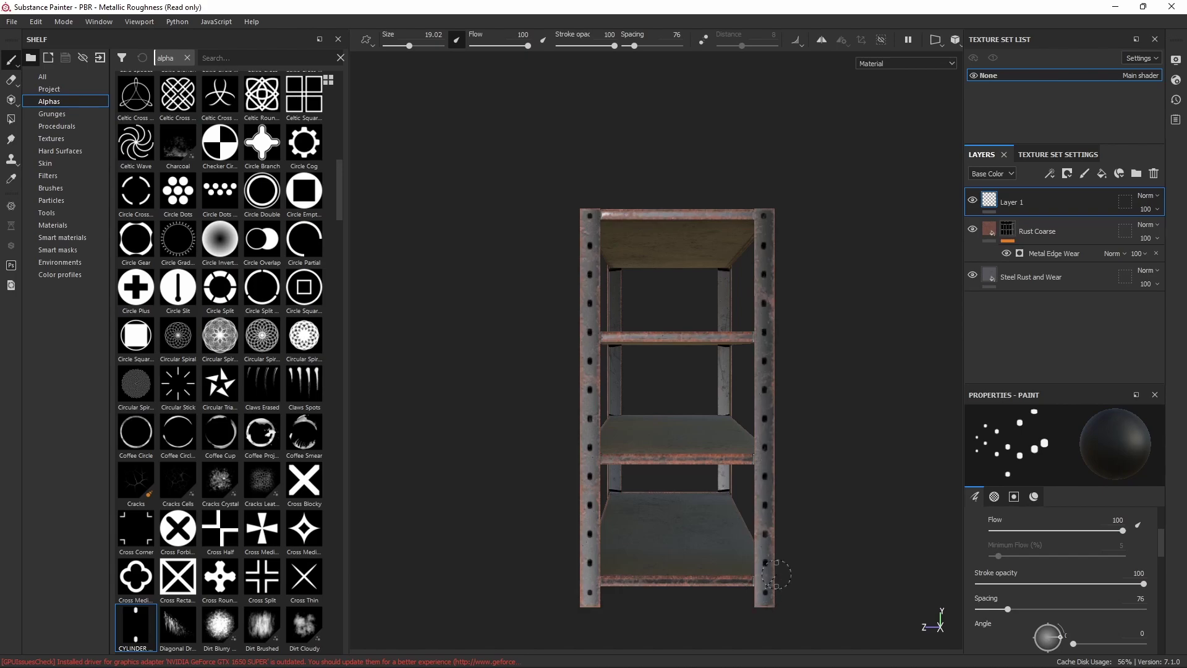
right_click_drag(844, 381, 814, 389, "shift")
left_click_drag(800, 347, 661, 331, "alt")
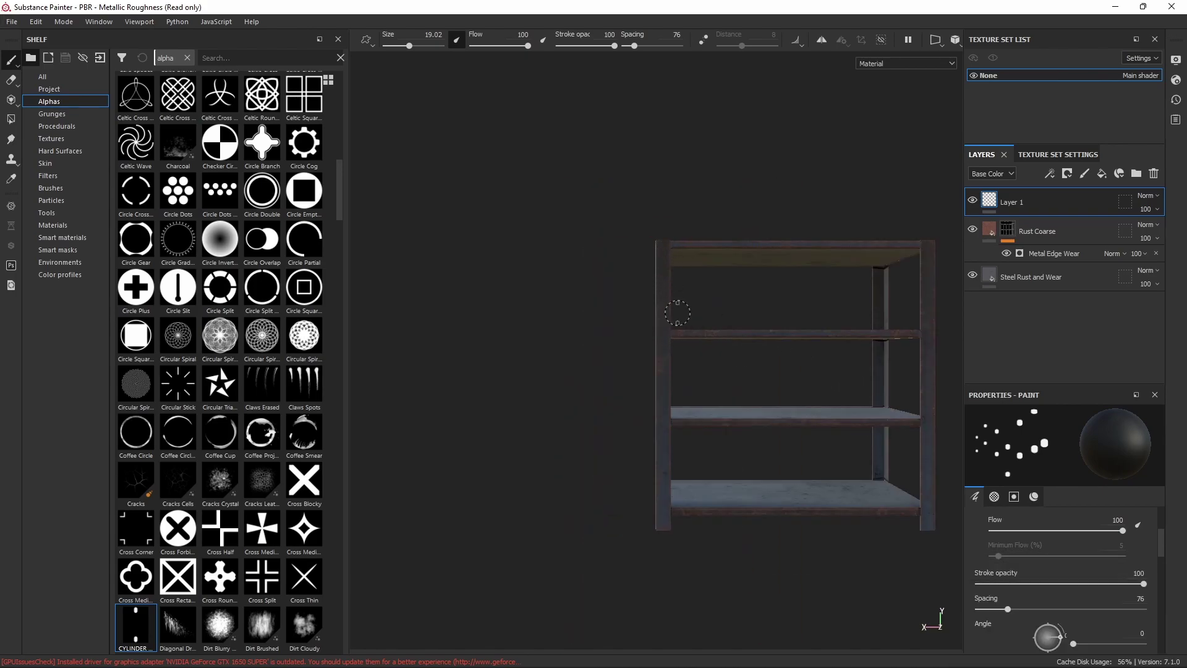
middle_click_drag(671, 302, 534, 283, "alt")
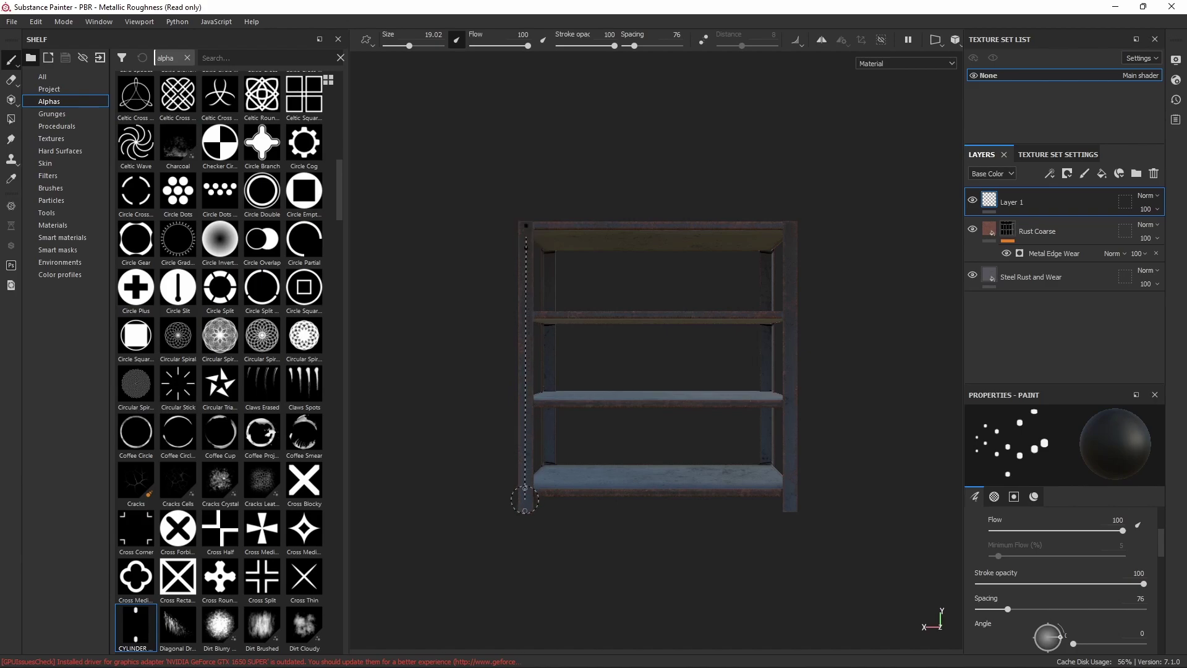
left_click(525, 499, "shift")
Paint the last hole row down the right post and rotate the lighting to check the rust.
left_click(790, 504, "shift")
mouse_move(636, 274)
left_mouse_down("alt")
mouse_move(821, 297)
mouse_move(791, 318)
mouse_move(796, 282)
left_mouse_up("alt")
mouse_move(796, 282)
right_mouse_down("shift")
mouse_move(760, 310)
mouse_move(705, 297)
mouse_move(758, 299)
mouse_move(684, 284)
mouse_move(737, 287)
right_mouse_up("shift")
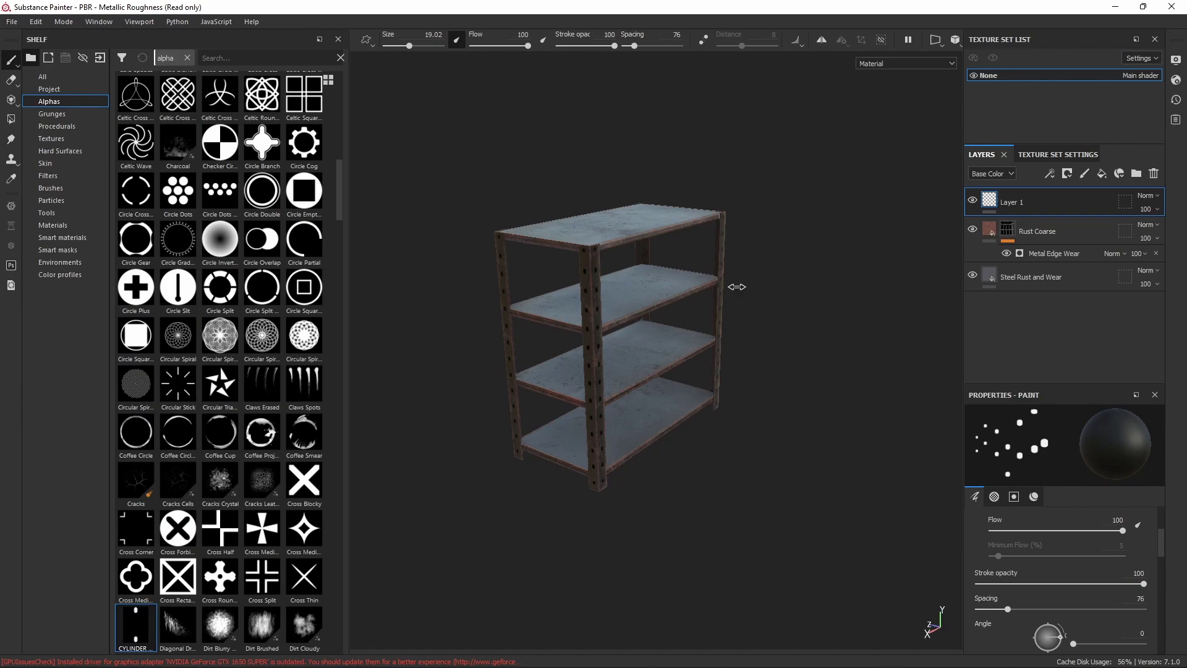
right_click_drag(638, 272, 614, 249, "shift")
mouse_move(615, 249)
left_mouse_down("alt")
mouse_move(662, 294)
mouse_move(753, 244)
mouse_move(703, 309)
mouse_move(618, 297)
left_mouse_up("alt")
Inspect the rack's side and front legs under rotated lighting, then frame the whole shelf.
scroll(618, 297, "up", 5)
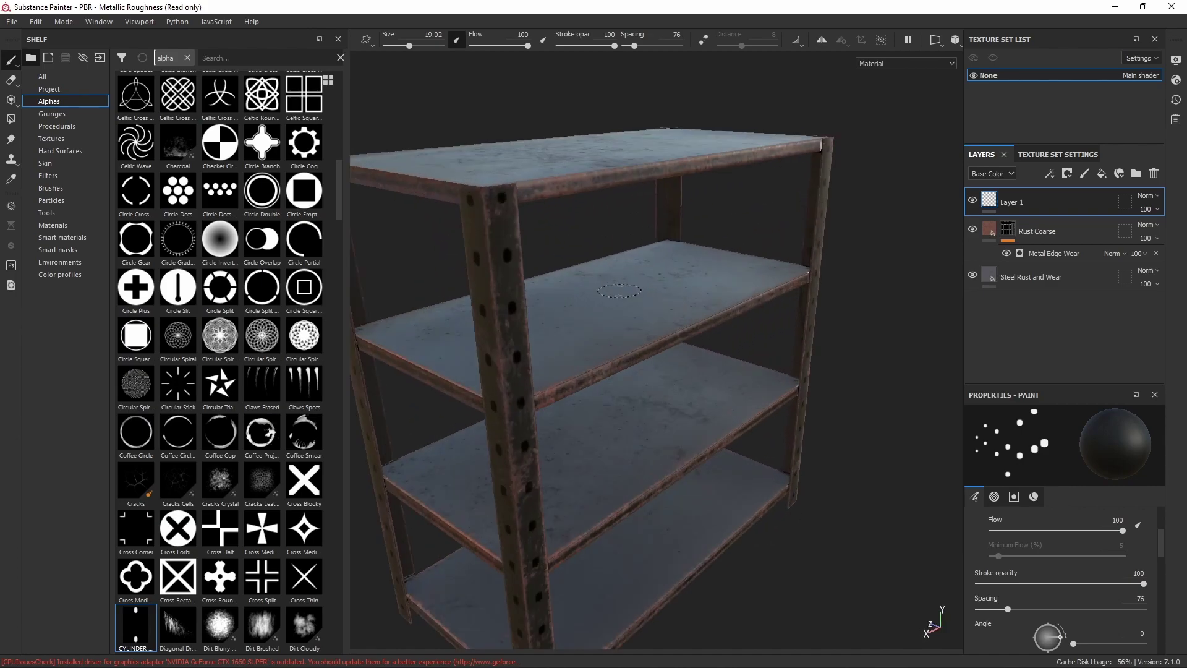
right_click(638, 303)
right_click_drag(584, 244, 700, 275, "shift")
mouse_move(700, 275)
left_mouse_down("alt")
mouse_move(657, 317)
mouse_move(757, 311)
mouse_move(716, 340)
left_mouse_up("alt")
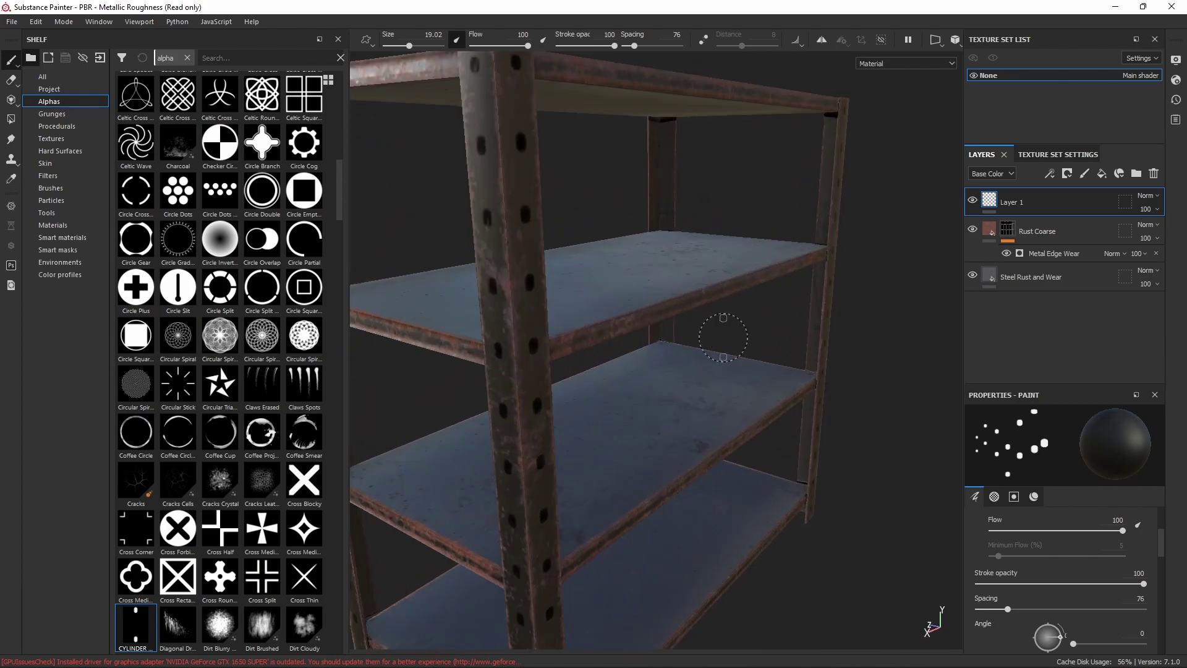
key("f")
left_click(11, 21)
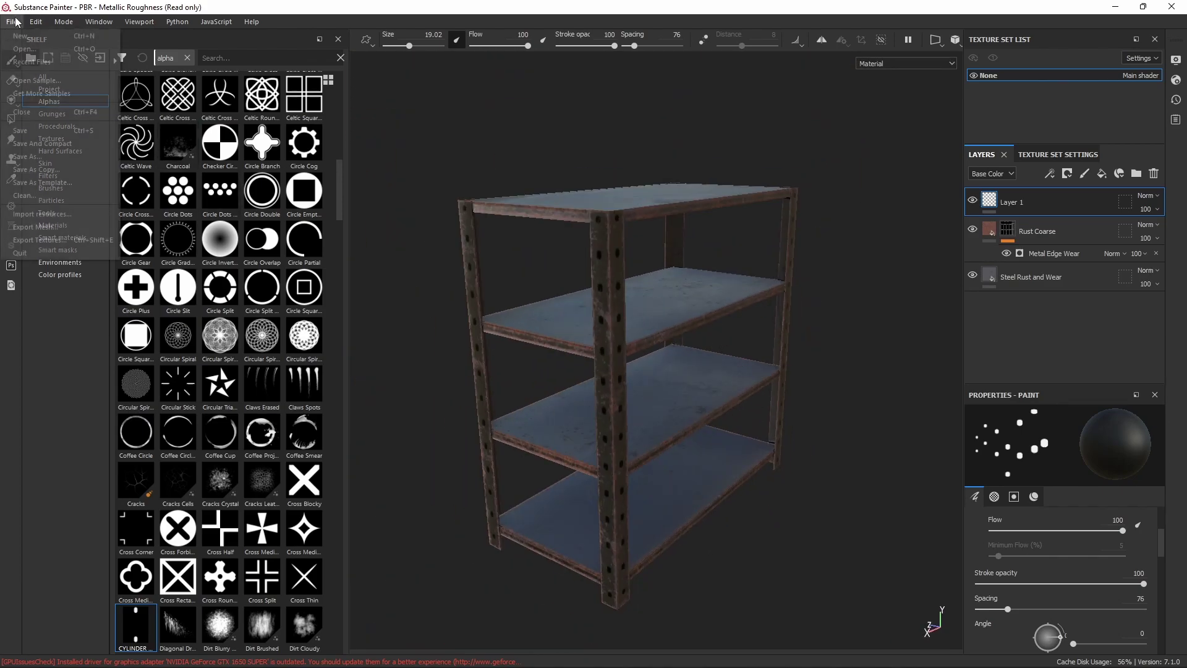
Save the Substance Painter project as RACK inside the RACK folder.
left_click(442, 127)
key("ctrl+s")
left_click(253, 49)
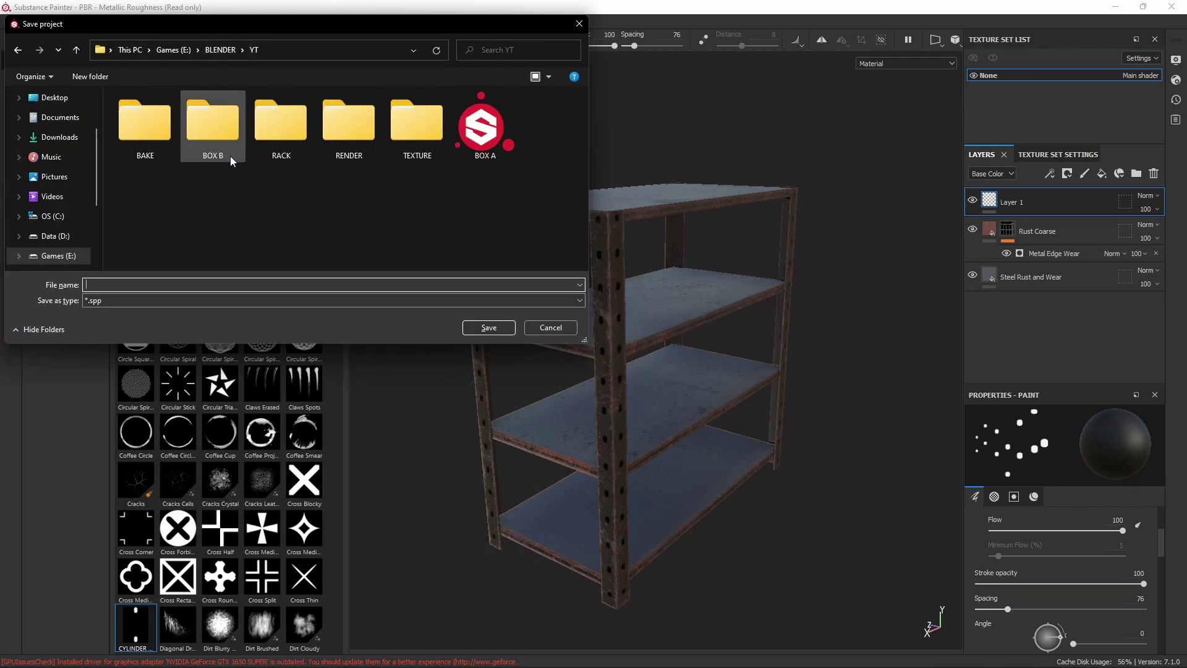
double_click(339, 139)
left_click(76, 50)
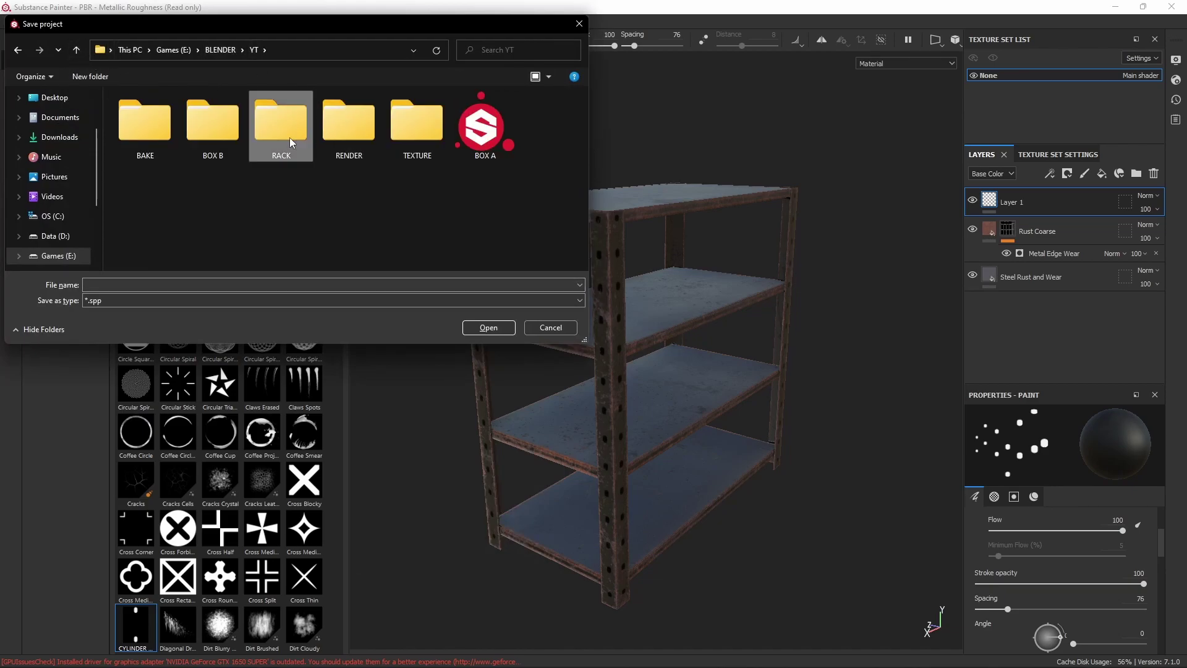
double_click(282, 124)
type("RACK")
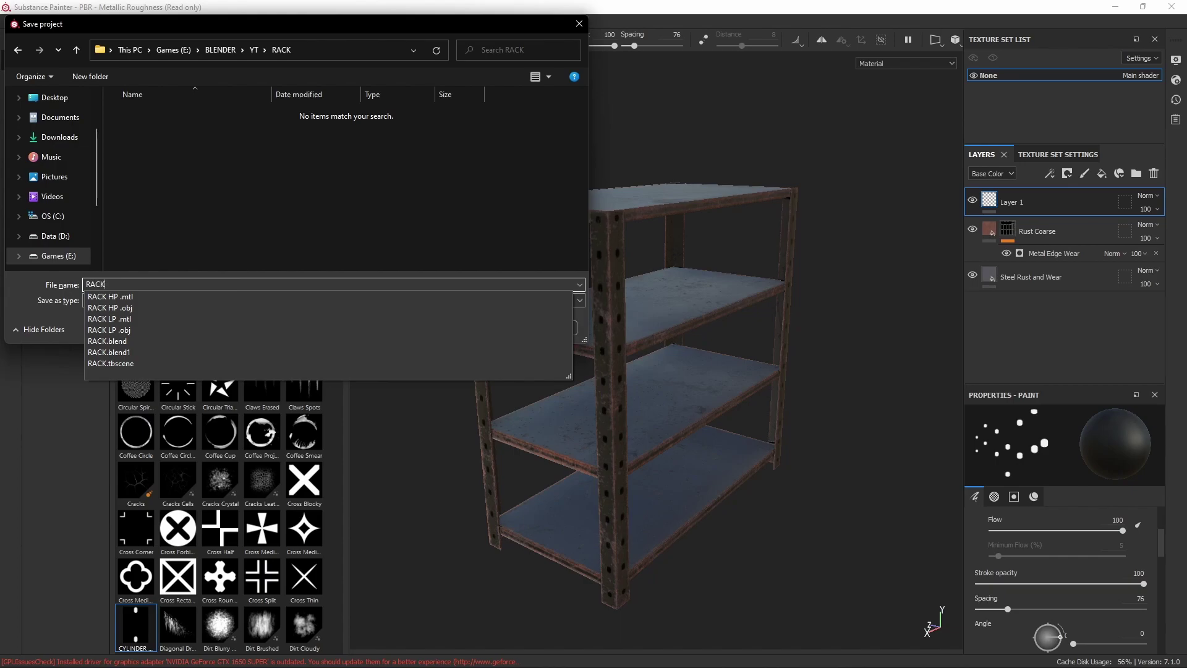
key("Return")
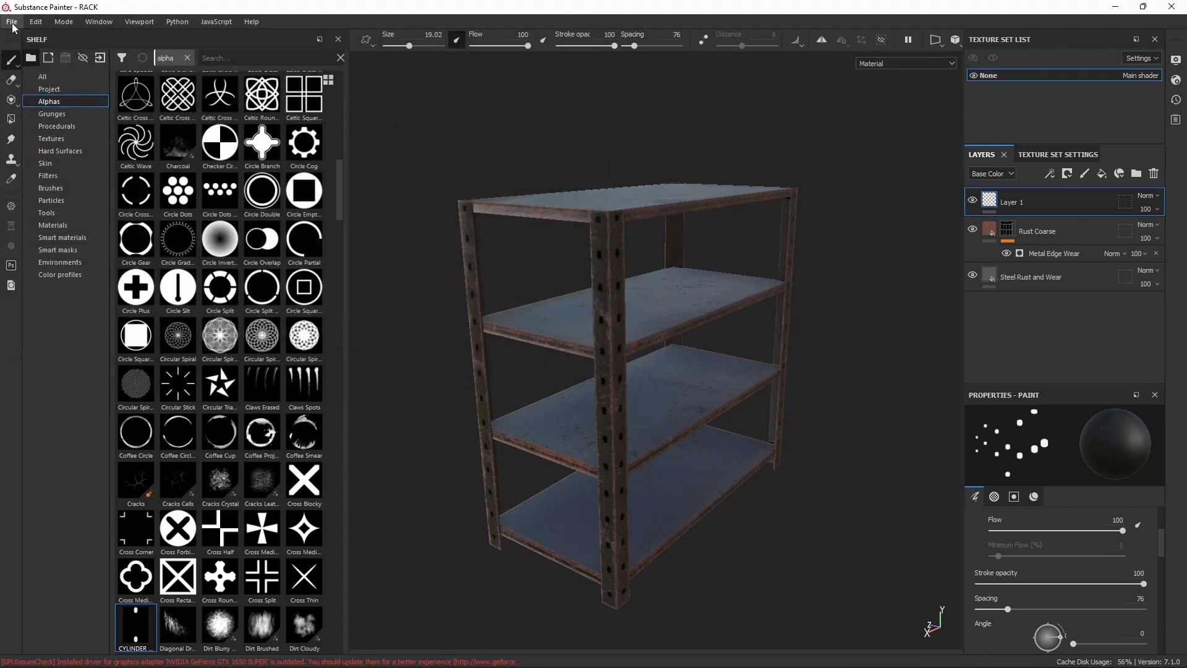
Export the rack's six textures as 8-bit PNGs via Export Textures.
left_click(12, 21)
left_click(40, 240)
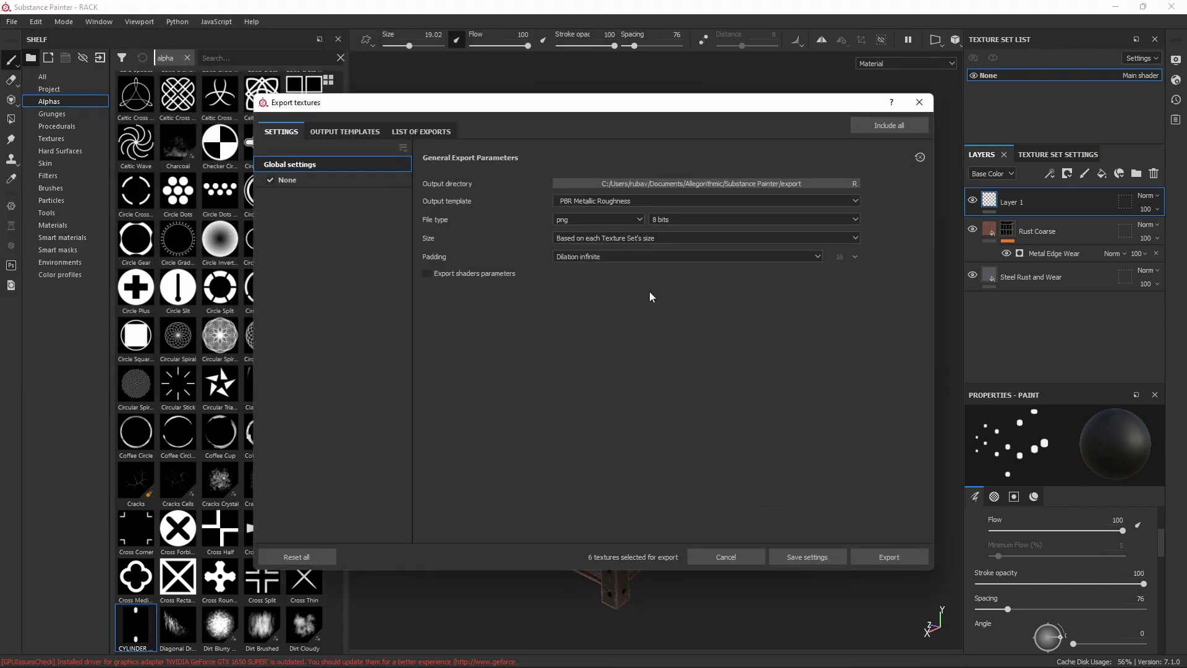
left_click(907, 562)
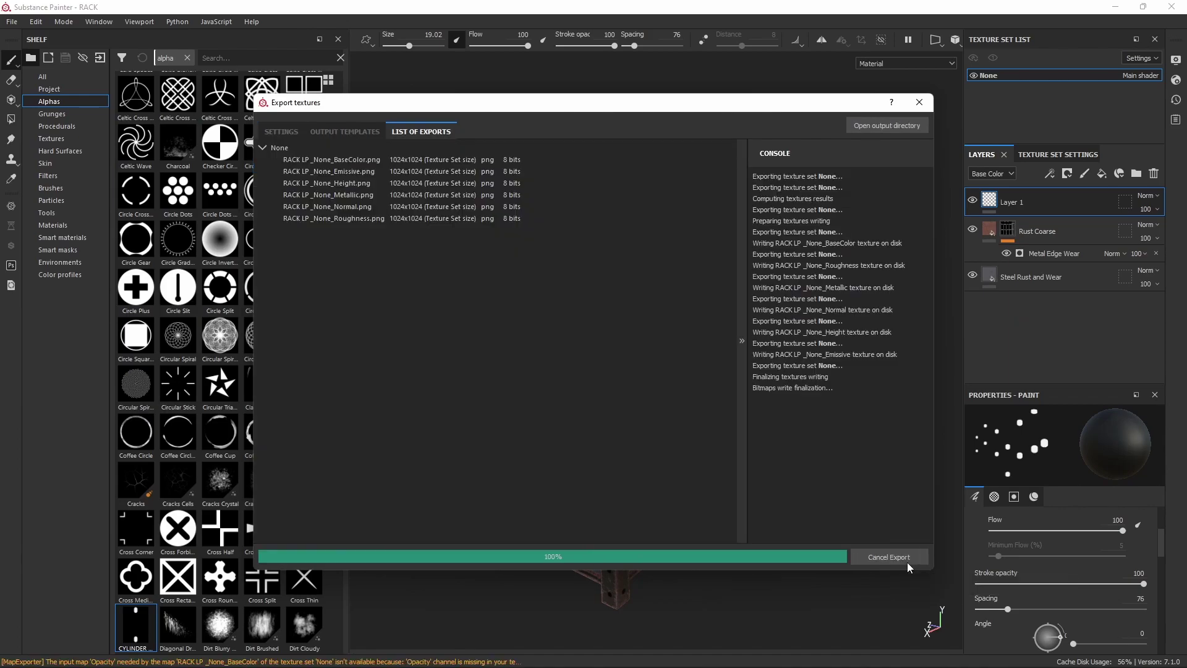
left_click(822, 558)
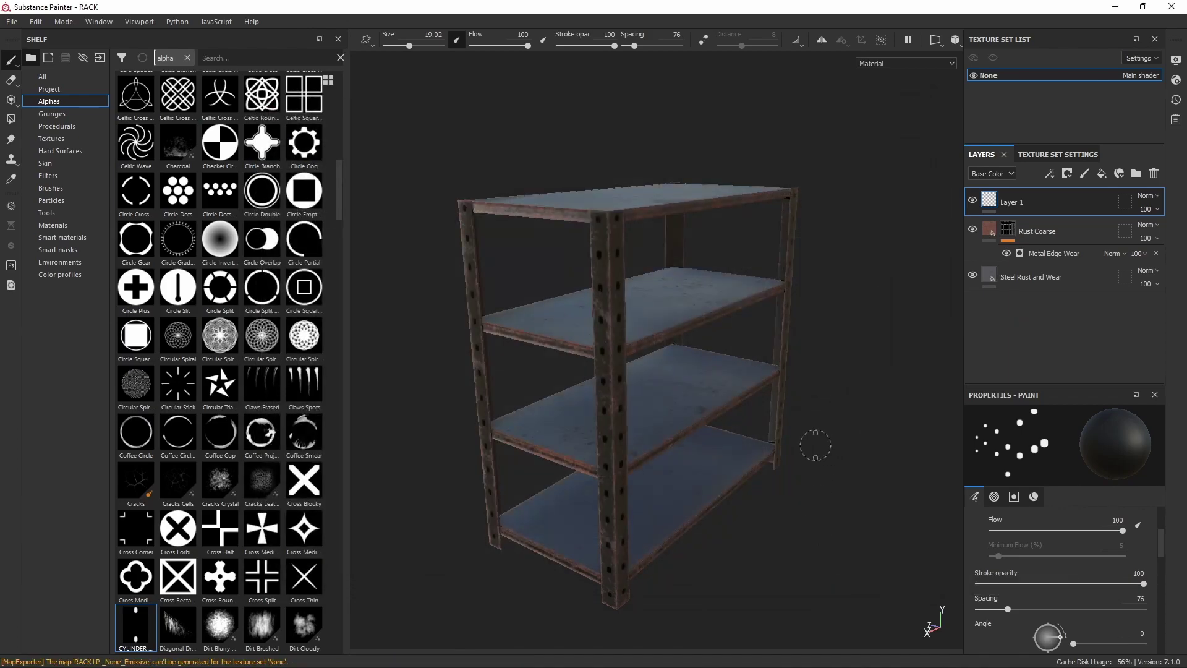
key("alt+Tab")
key("alt+Tab")
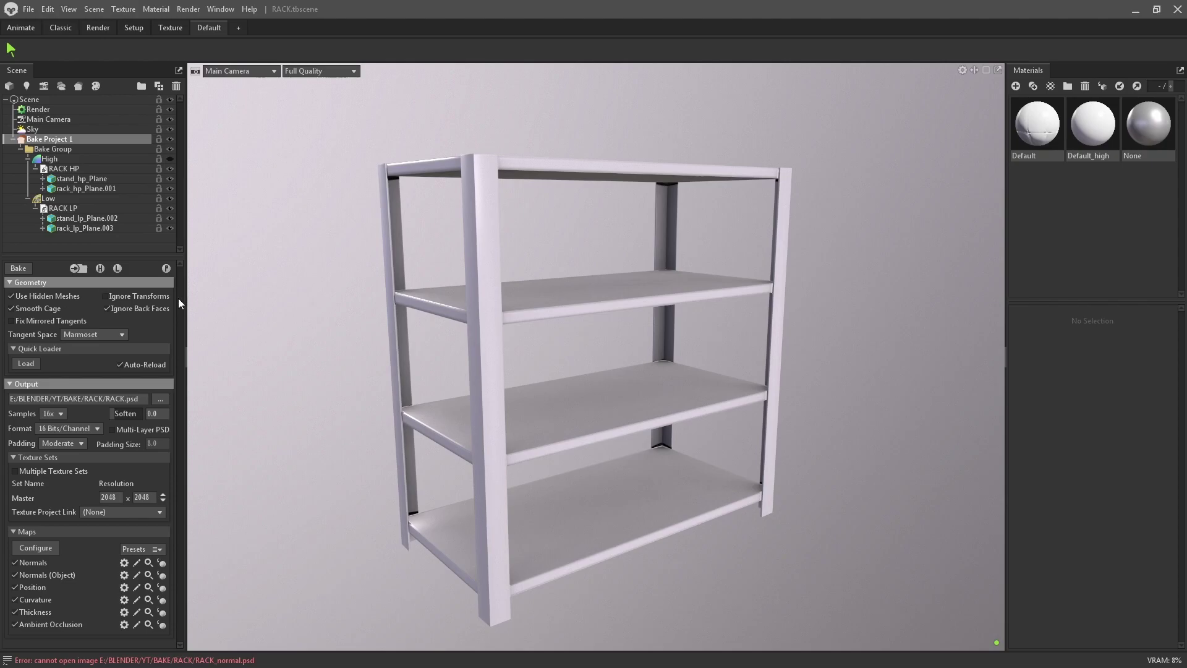
Select the Default material and delete the Default_high material from the list.
left_click(1037, 123)
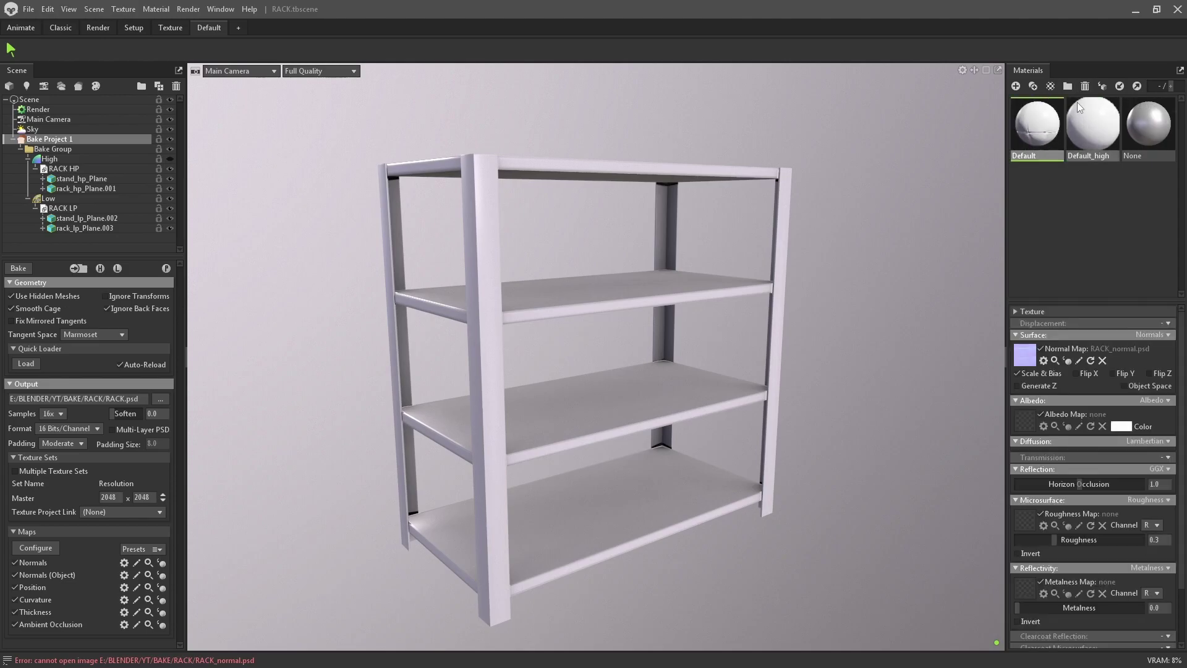
left_click(1084, 87)
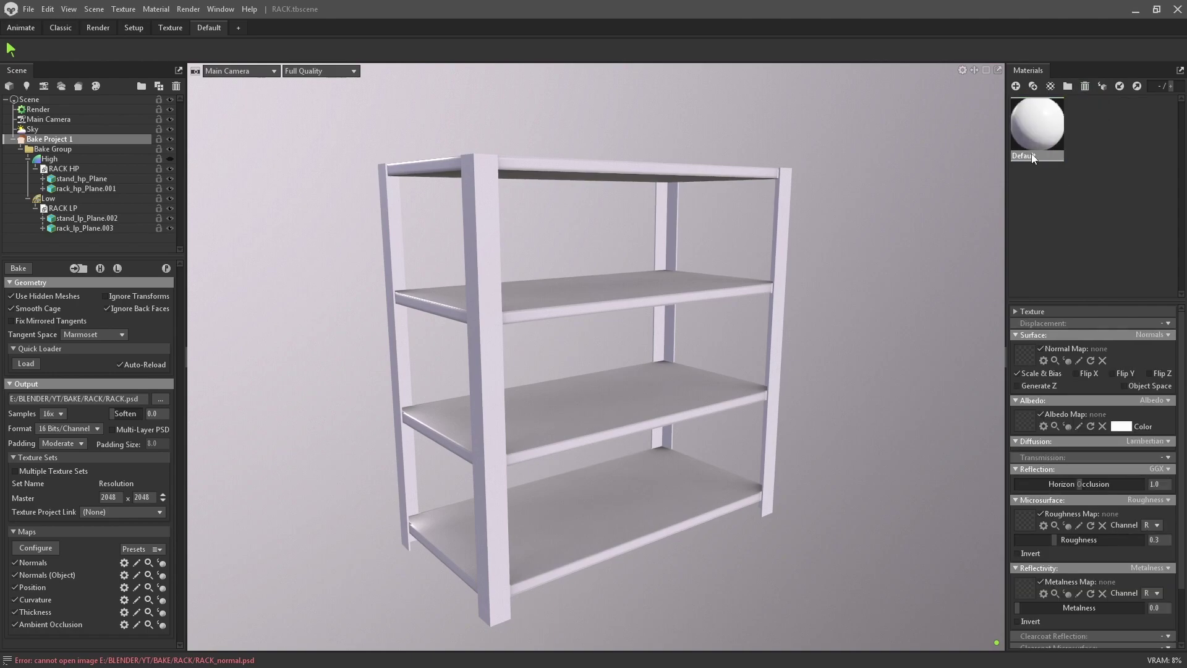
Drag the Normal, BaseColor, Roughness and Metallic PNGs into the Default material's map slots.
left_click_drag(658, 232, 671, 362)
key("alt+Tab")
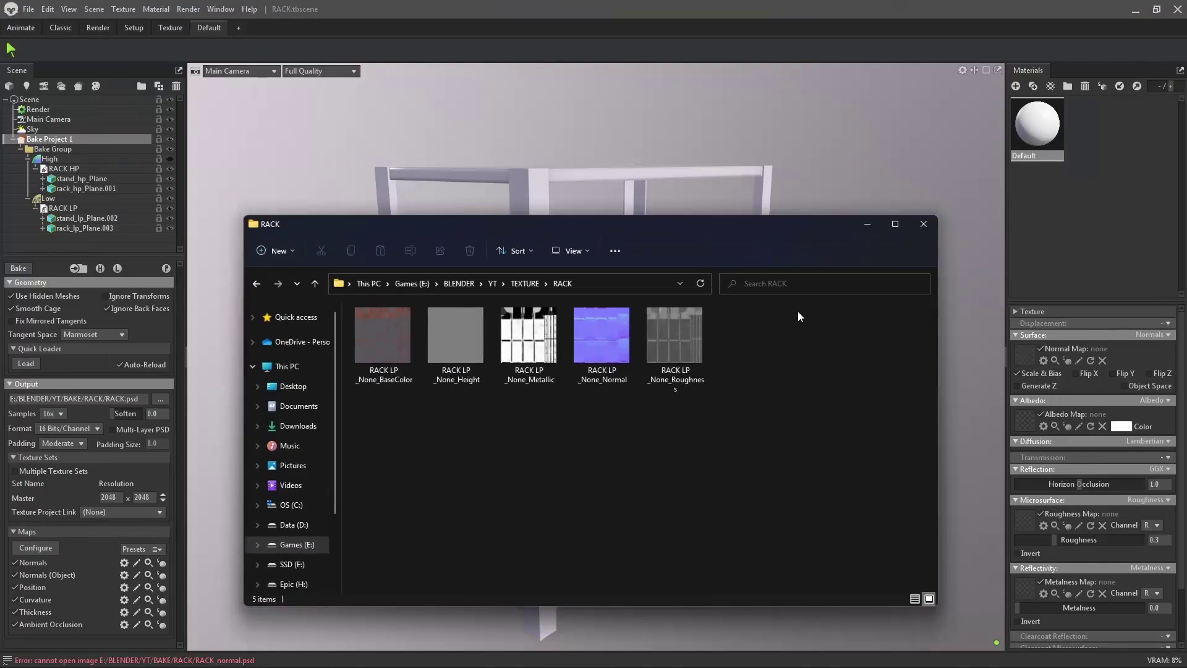
left_click_drag(724, 232, 685, 232)
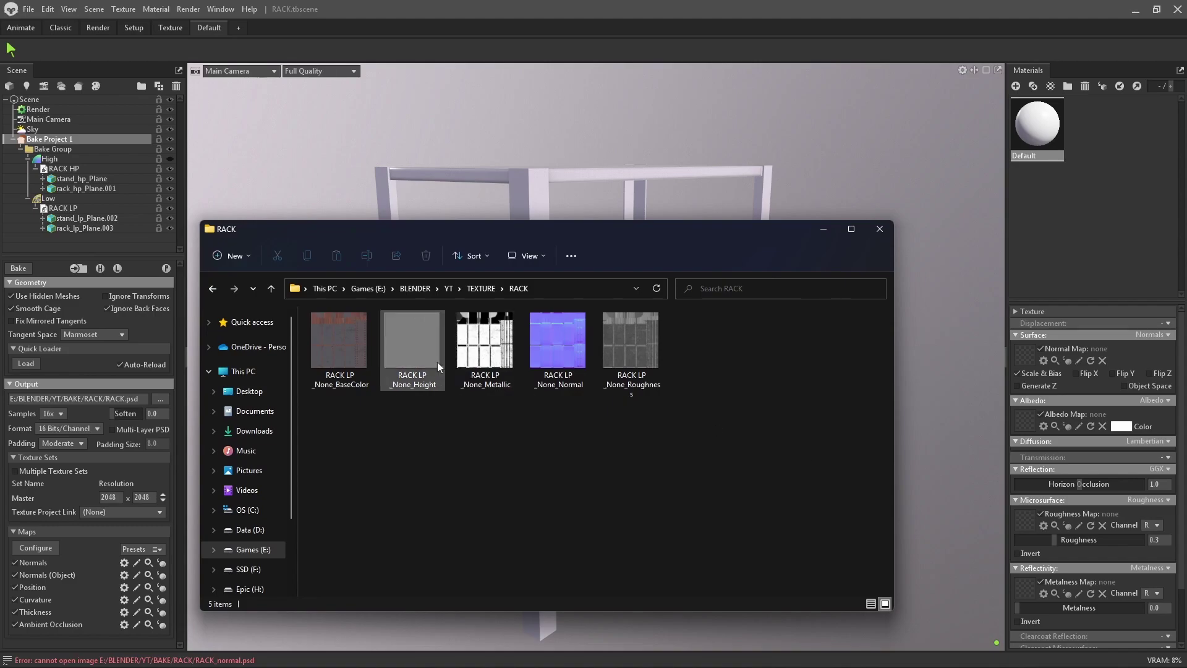
left_click_drag(557, 346, 1026, 354)
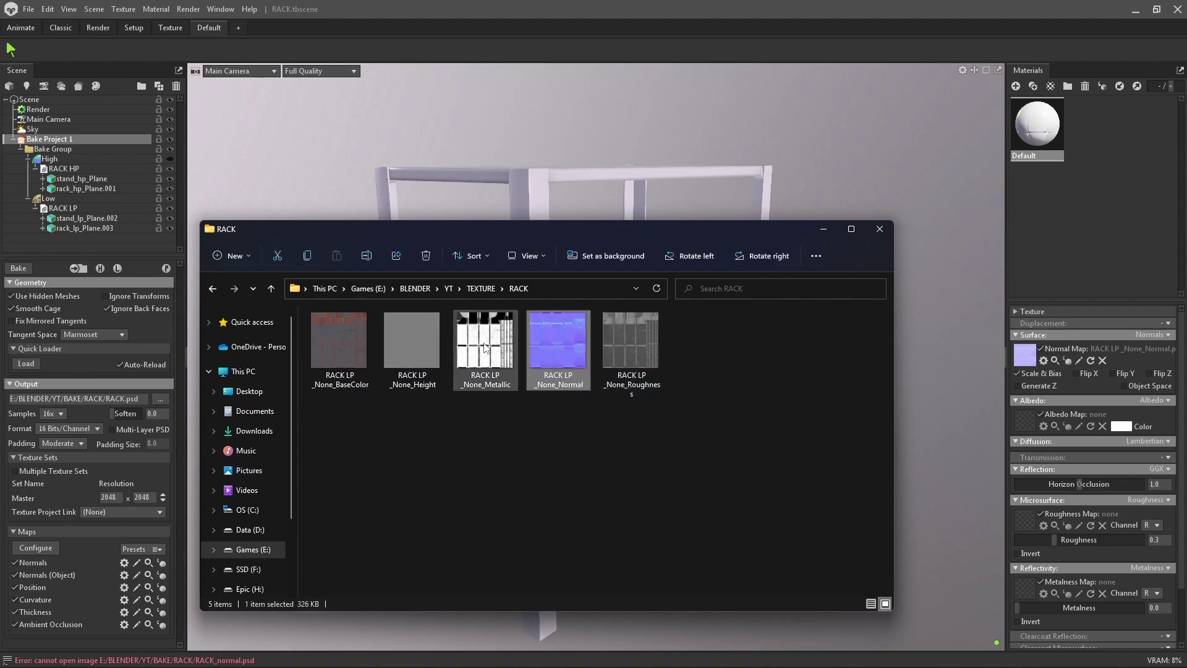
left_click_drag(339, 343, 1025, 420)
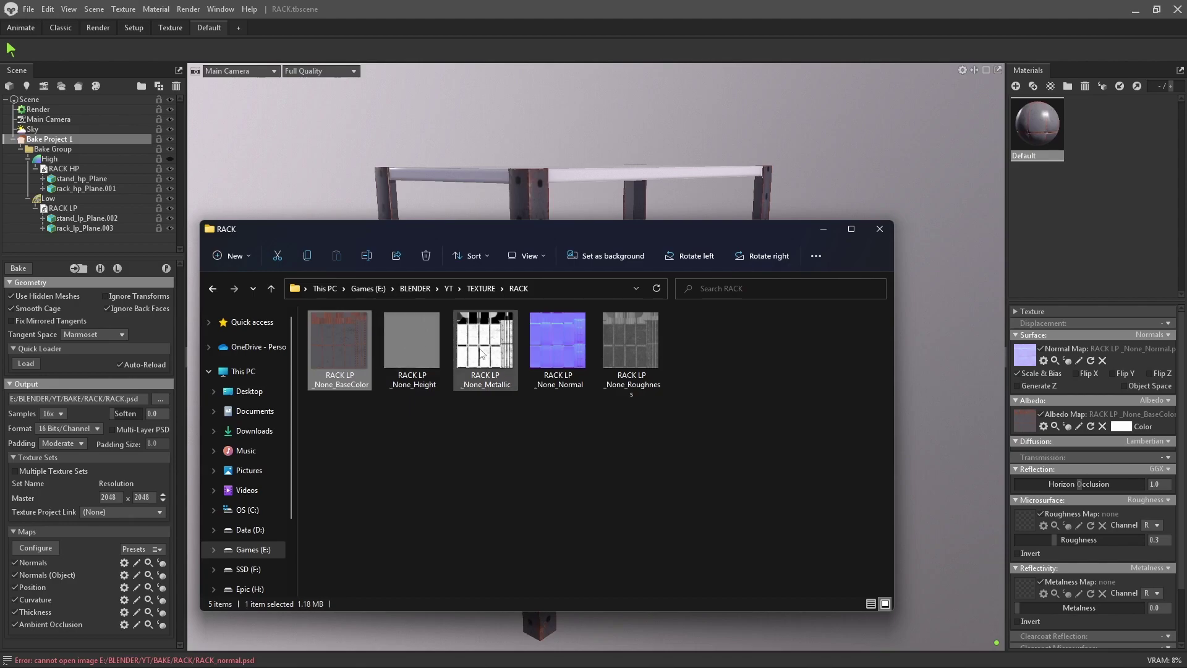
left_click_drag(625, 347, 1032, 527)
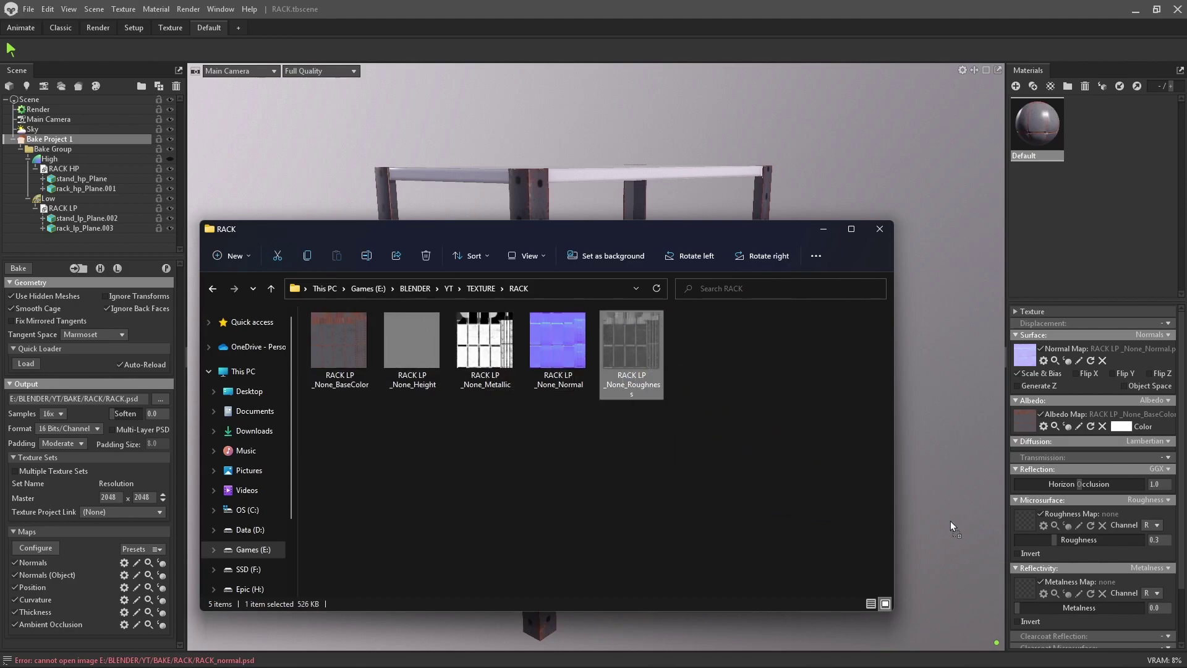
left_click_drag(492, 360, 1025, 591)
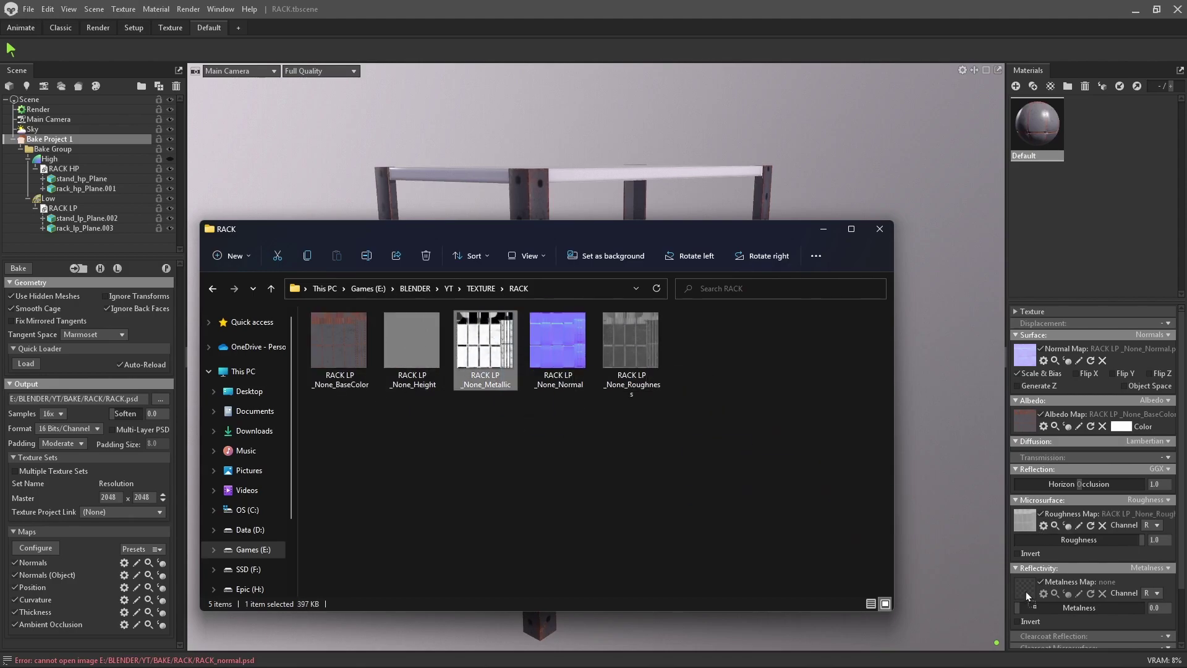
Apply the textured Default material to the rack and view it head-on.
left_click(824, 229)
mouse_move(588, 304)
left_mouse_down()
mouse_move(661, 302)
mouse_move(640, 325)
left_mouse_up()
left_click_drag(1039, 145, 641, 181)
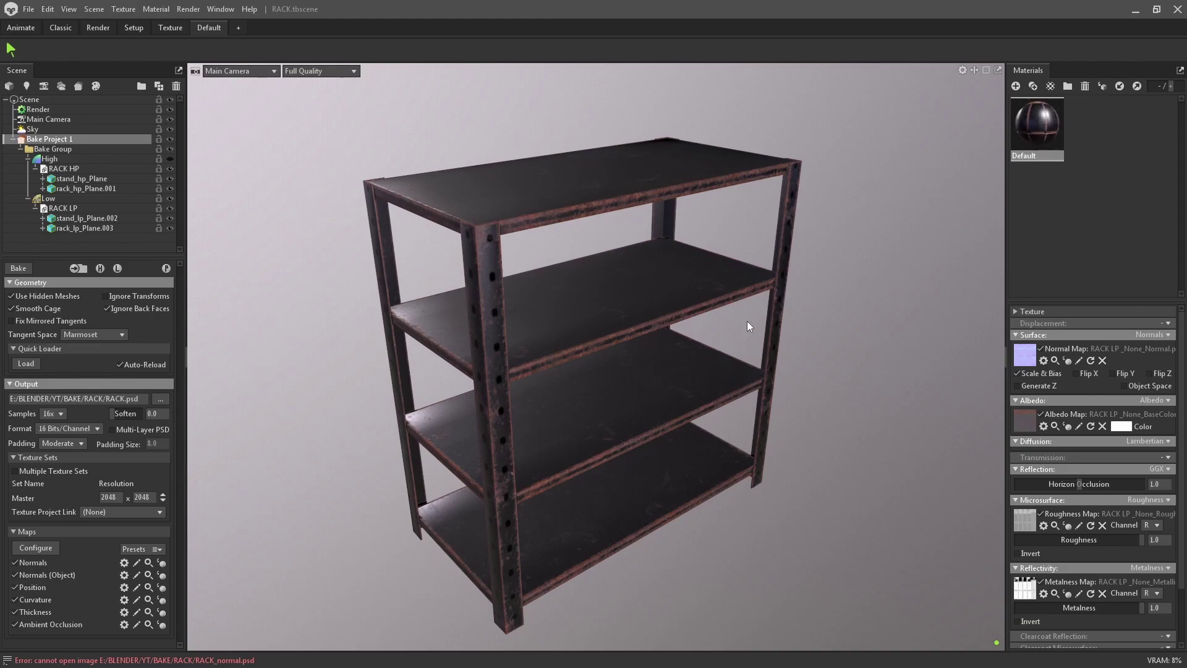
mouse_move(747, 321)
left_mouse_down()
mouse_move(789, 260)
mouse_move(739, 328)
mouse_move(645, 267)
mouse_move(752, 316)
mouse_move(639, 283)
mouse_move(688, 309)
mouse_move(711, 306)
left_mouse_up()
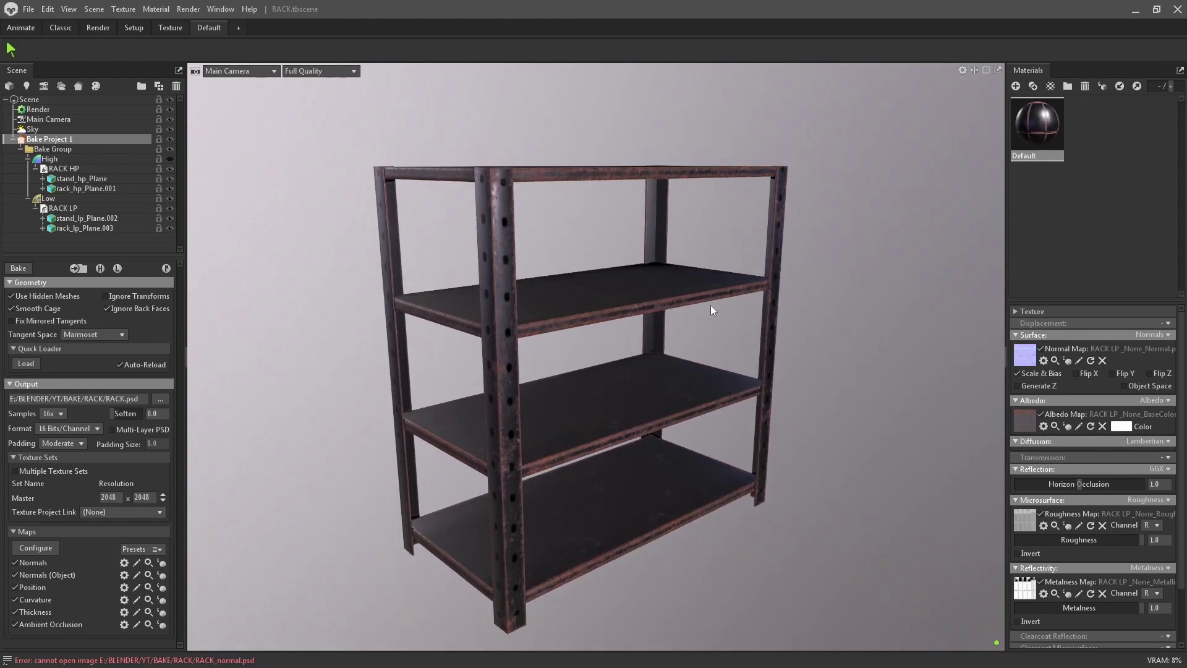
Enable ray tracing and render the rack to rack.png.
left_click(37, 109)
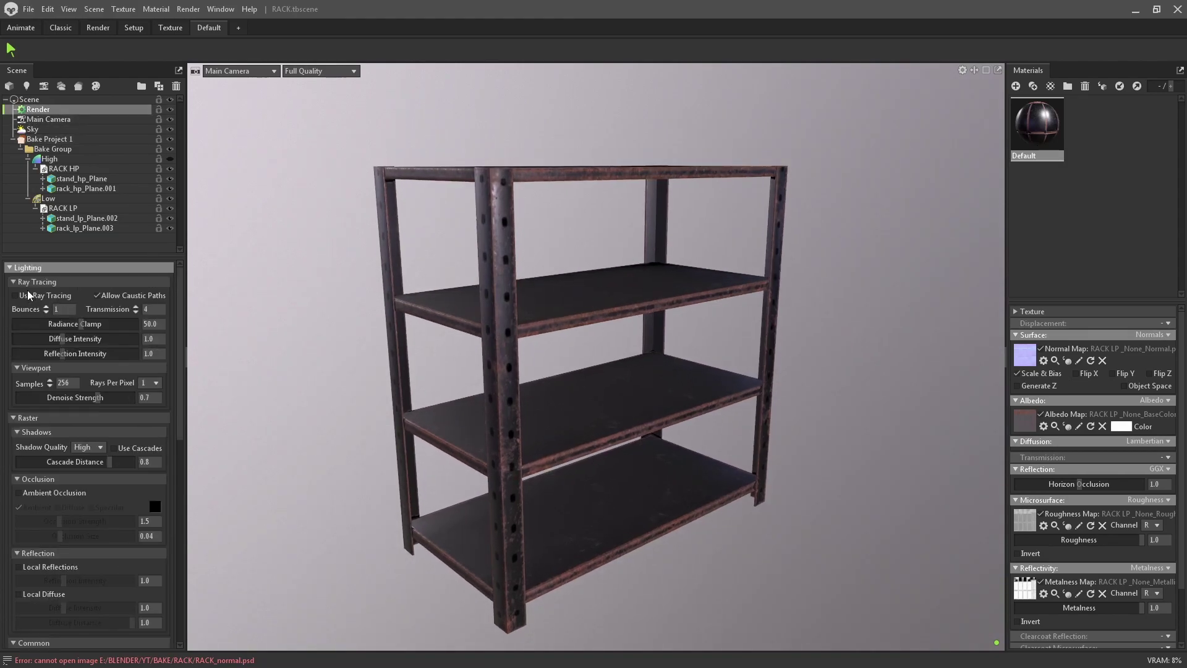
left_click(26, 295)
scroll(83, 506, "down", 2)
scroll(83, 507, "down", 3)
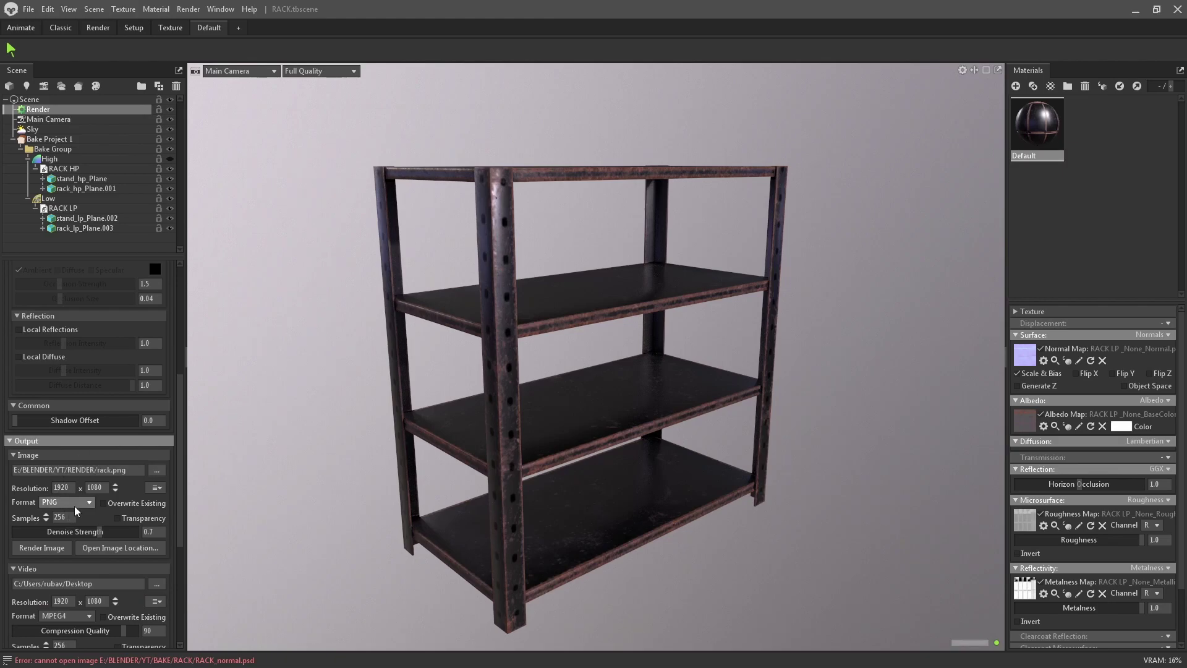
left_click(47, 549)
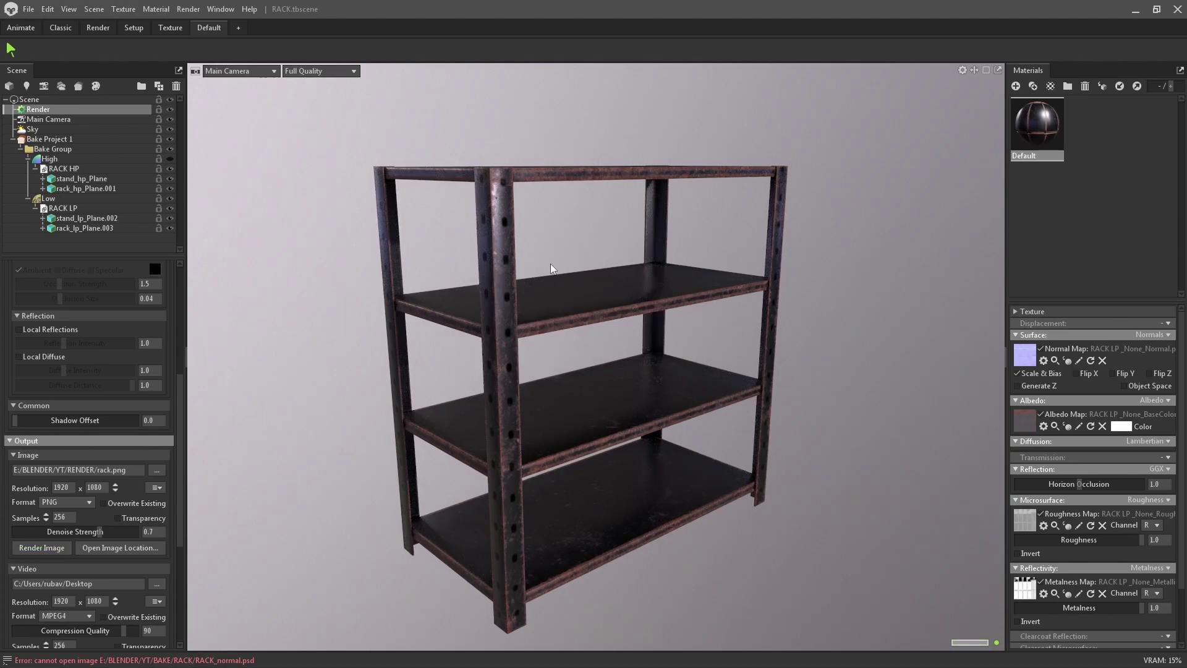
Browse to the RENDER folder and preview the first rack render.
key("alt+Tab")
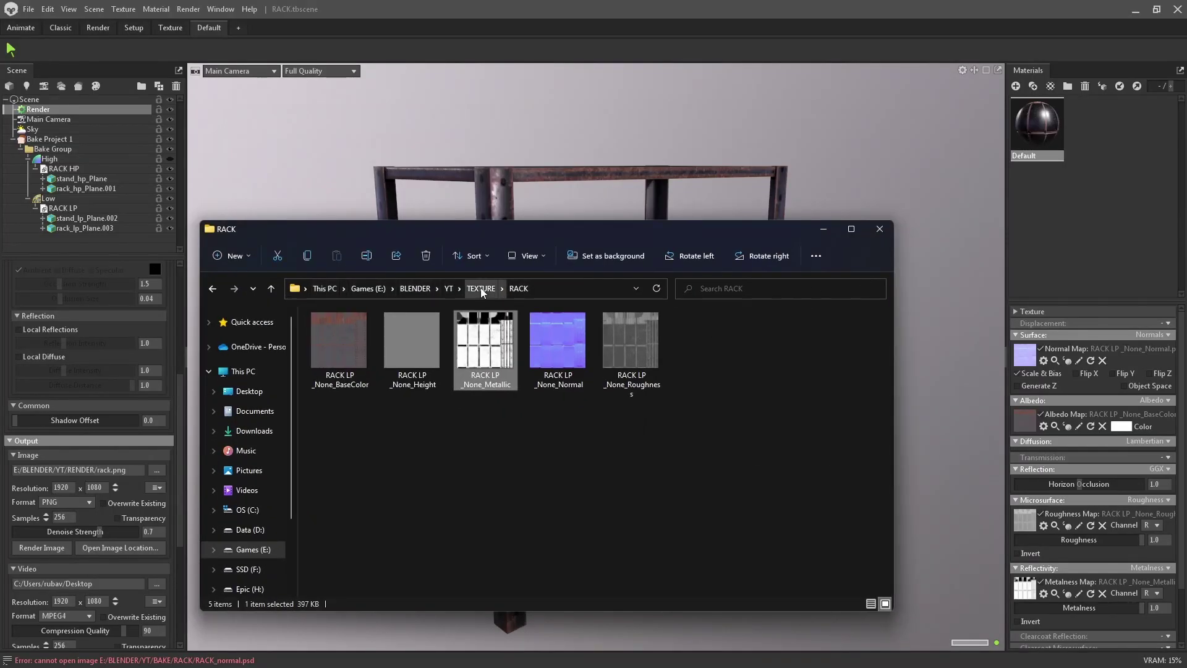
left_click(448, 289)
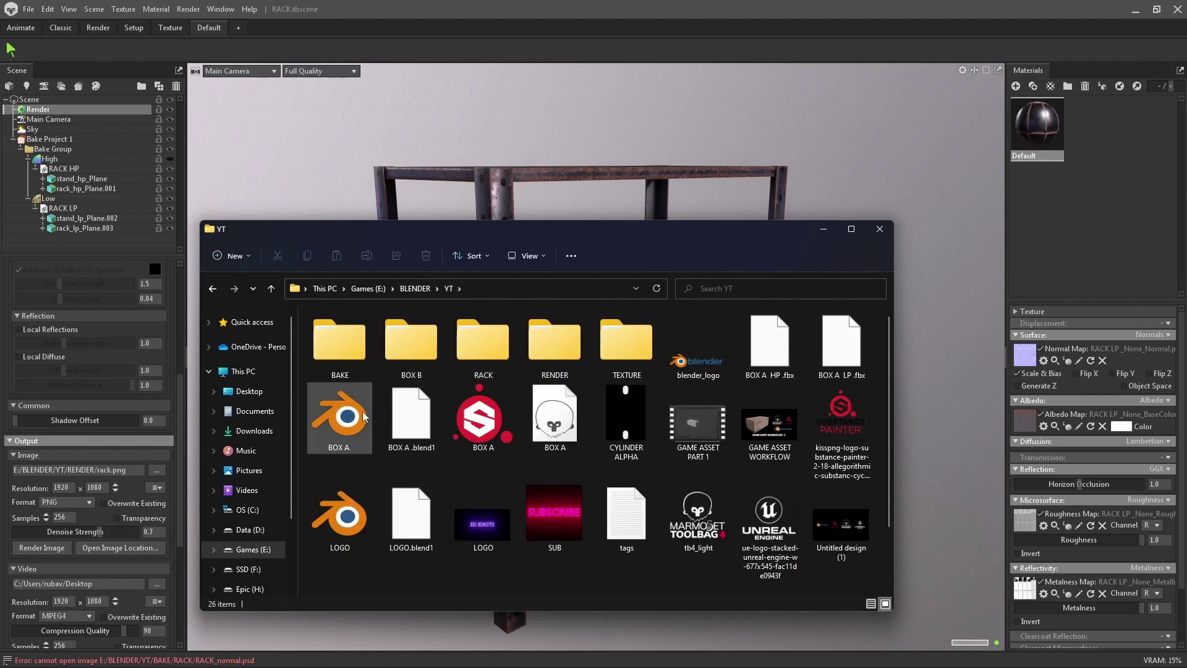
scroll(364, 417, "down", 2)
scroll(356, 389, "up", 2)
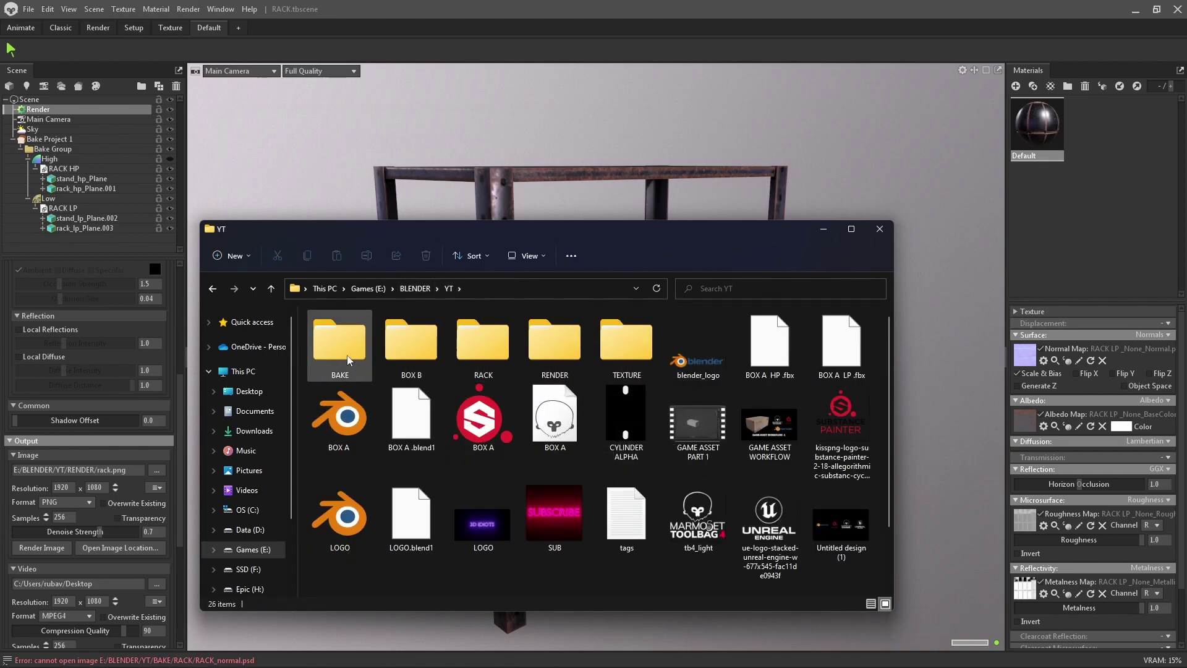
double_click(554, 346)
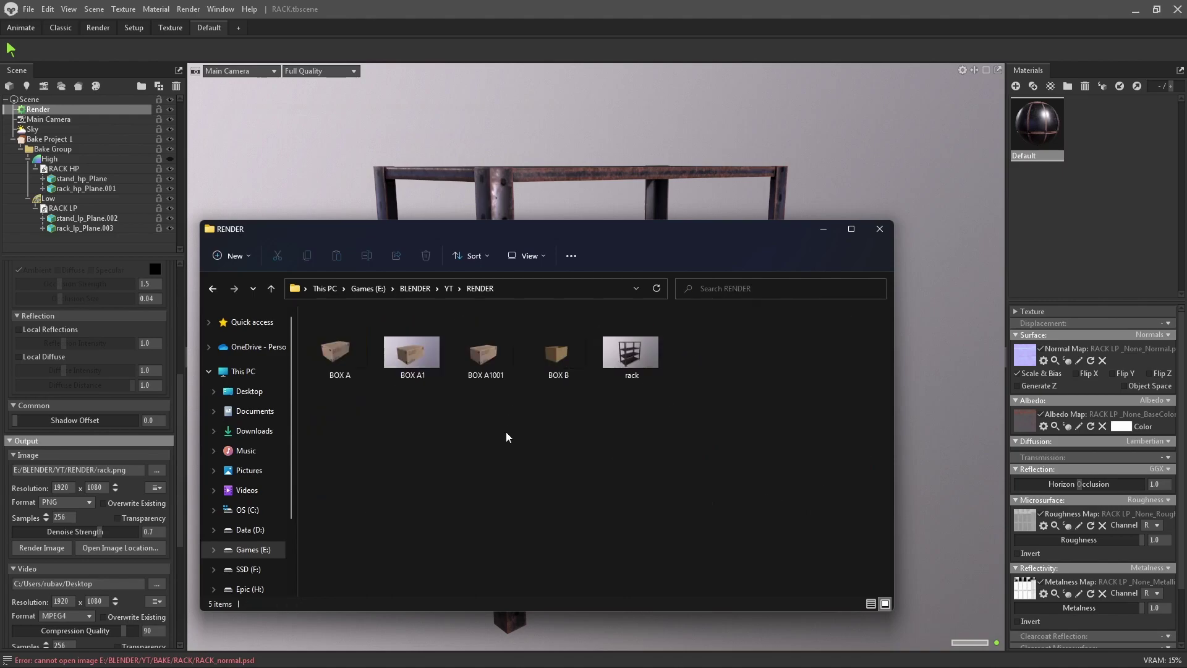
double_click(630, 353)
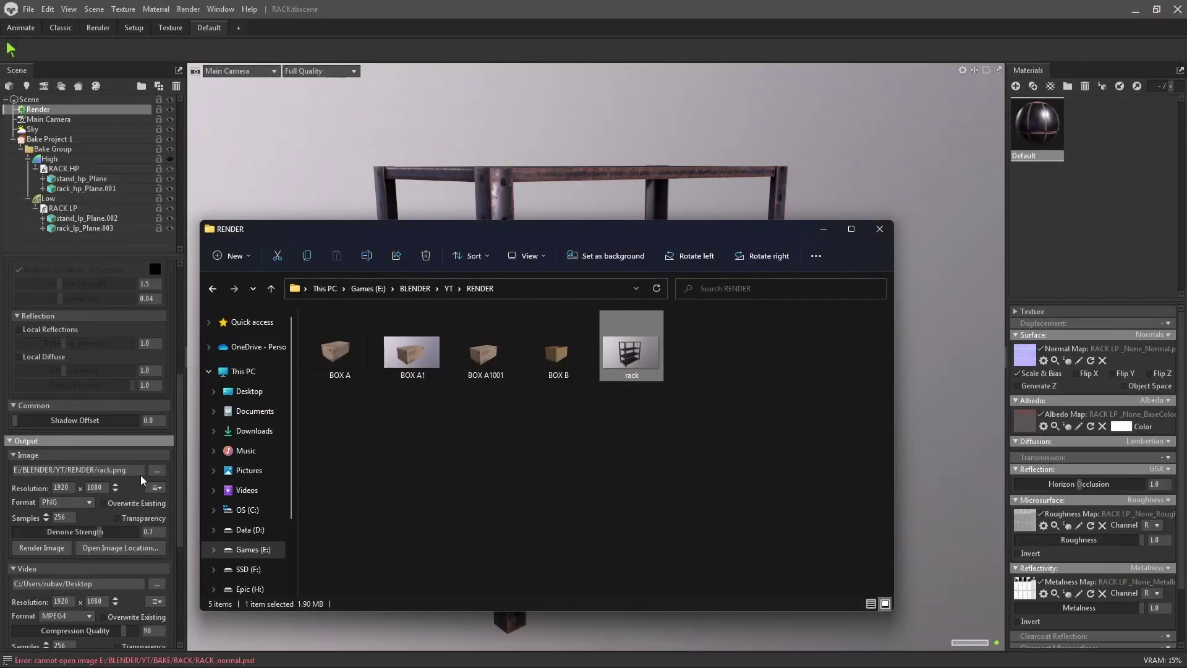
Re-render with Transparency enabled and open the new rack001.png.
left_click(117, 518)
left_click(42, 547)
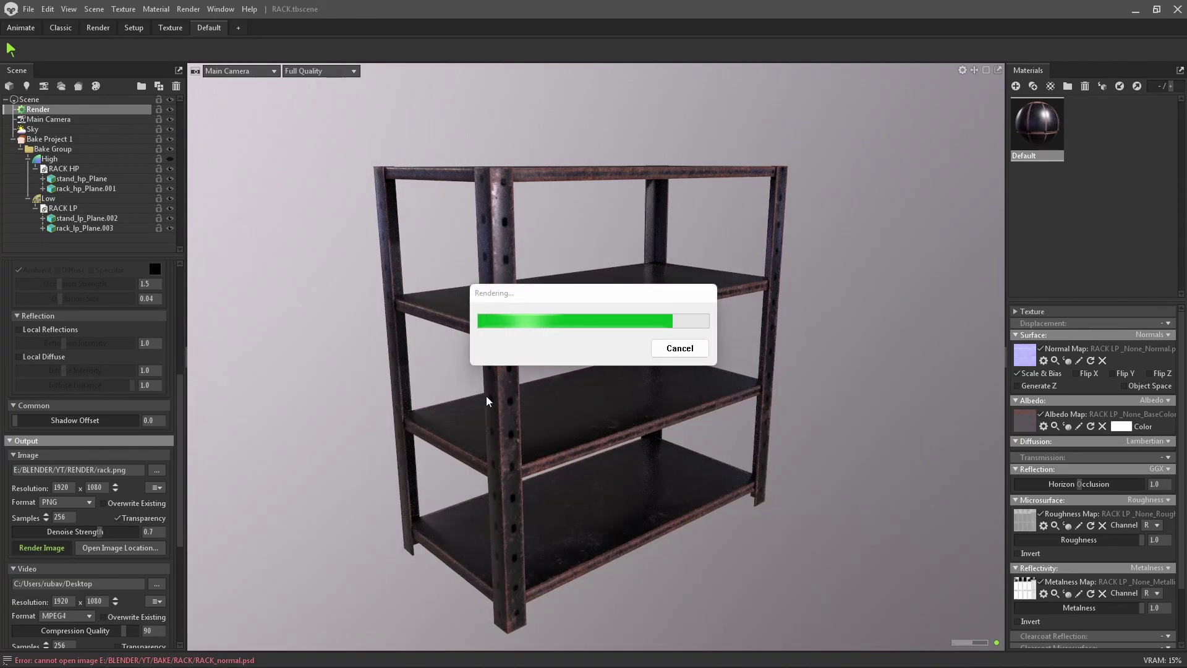
key("alt+Tab")
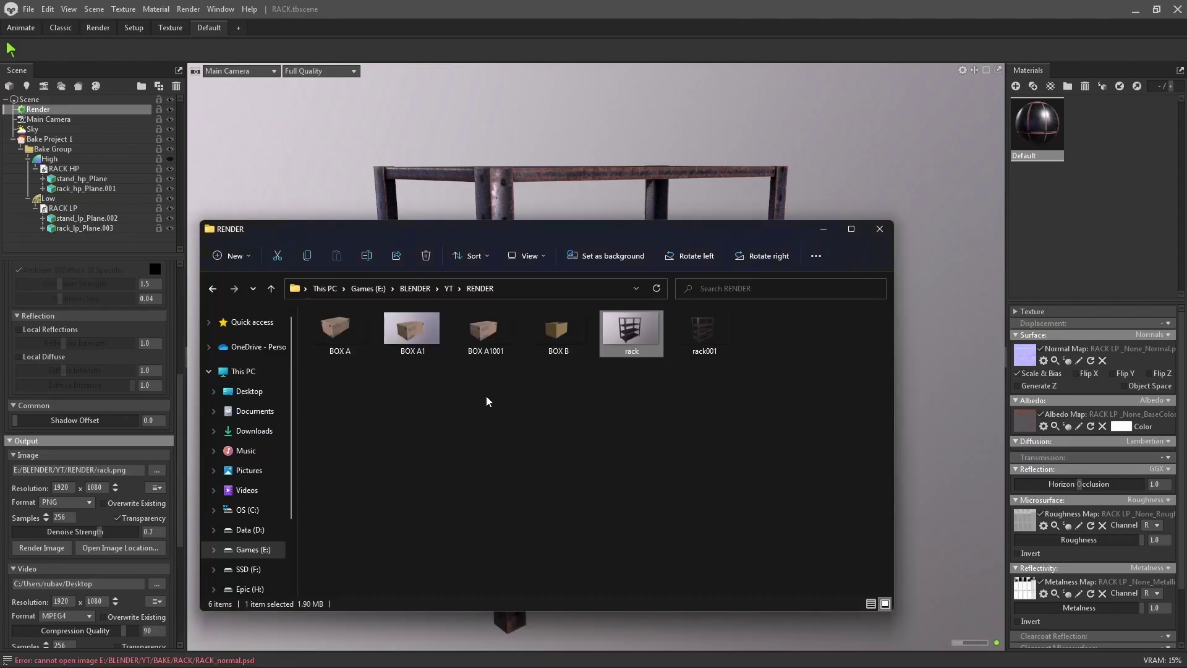
key("Return")
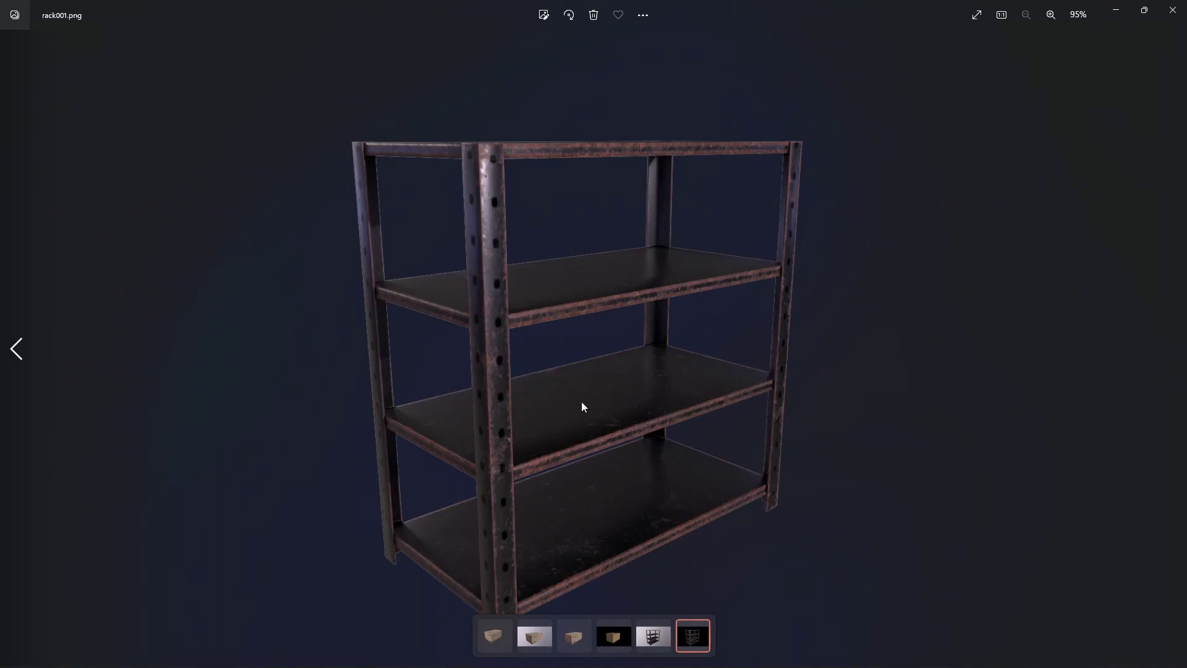